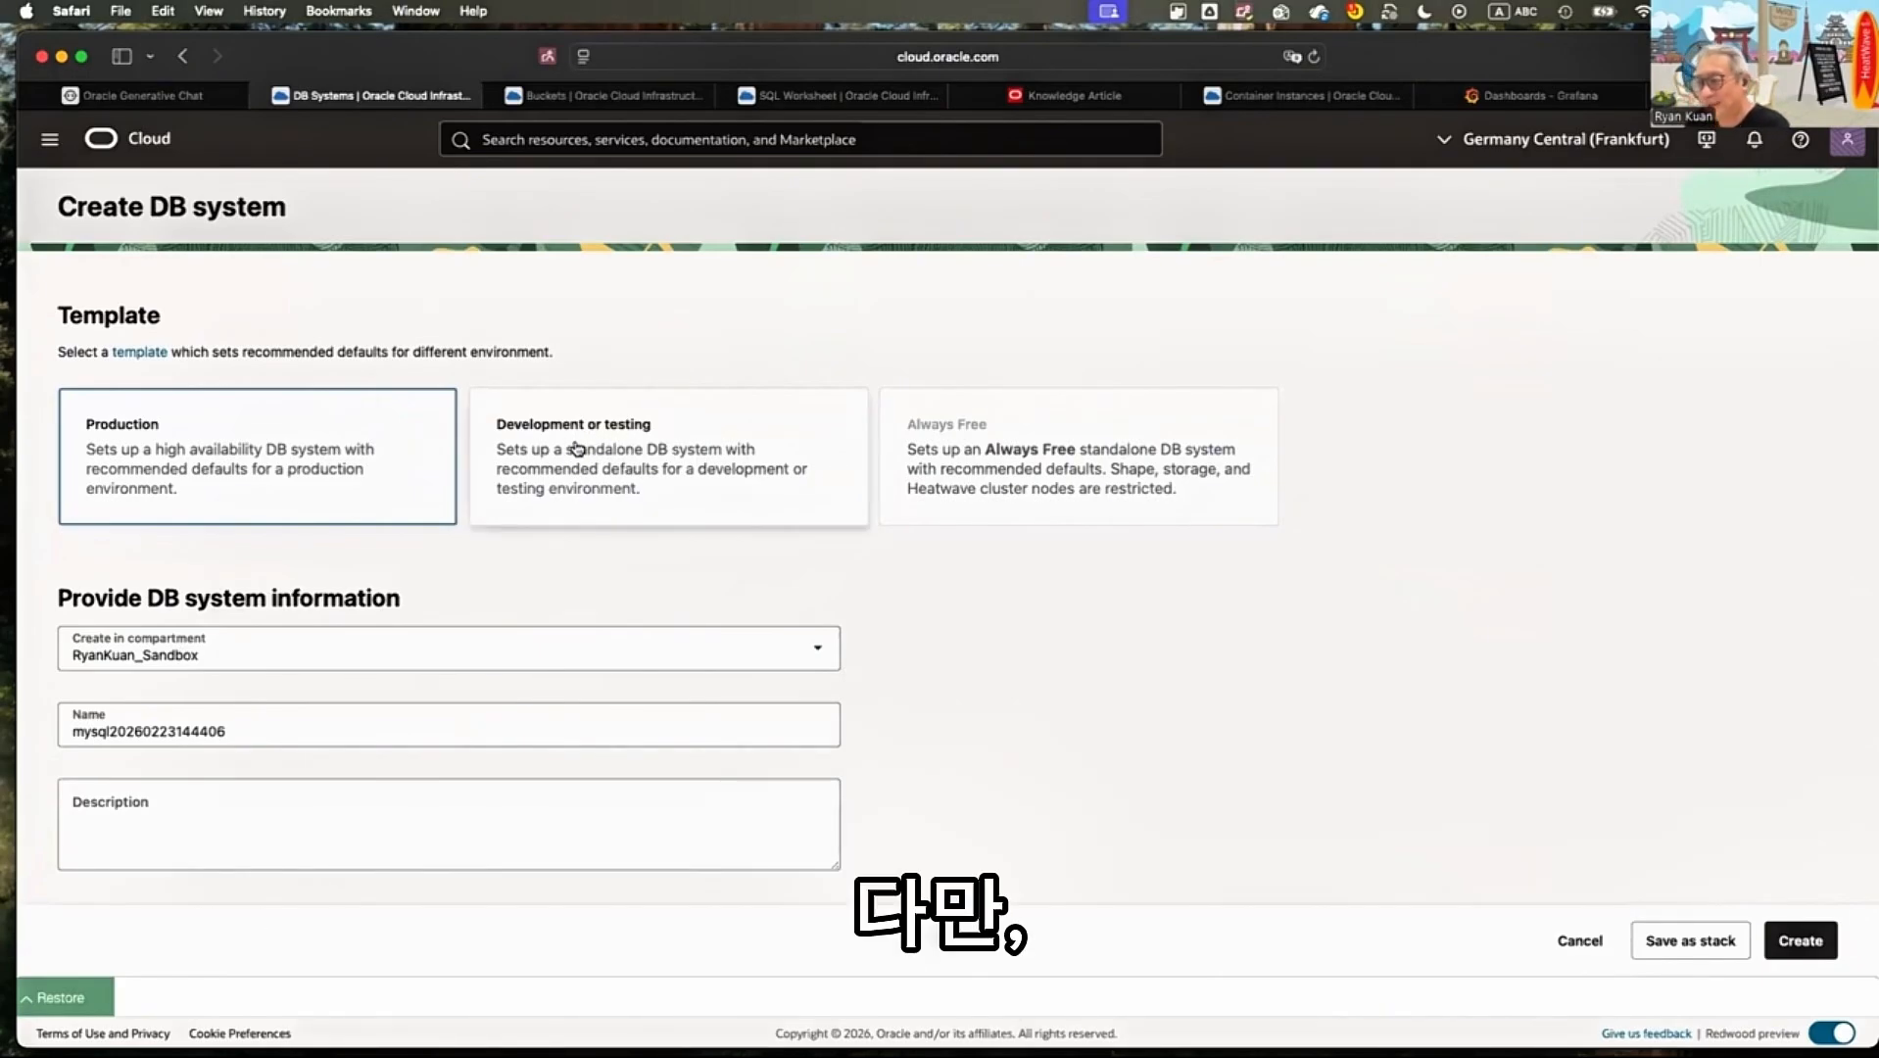
Switch the DB system template to Development or testing and return it to Production
click(621, 544)
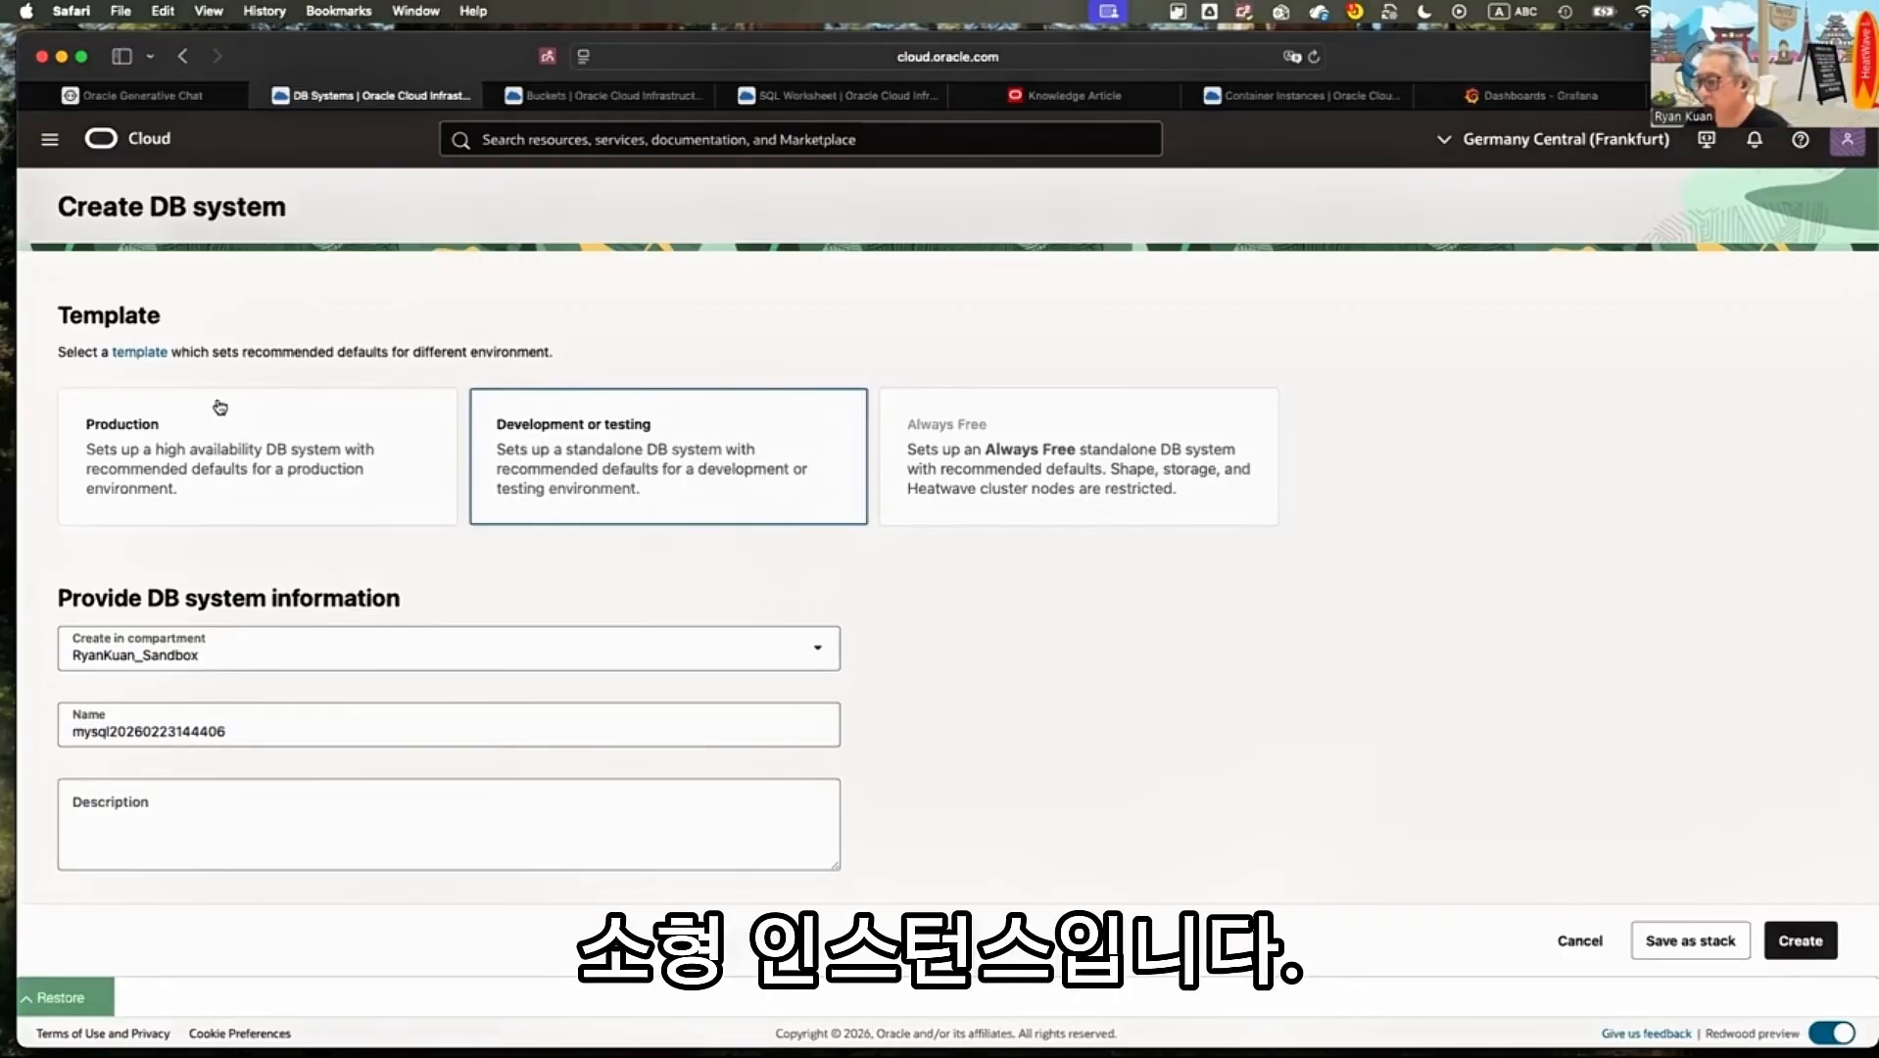
scroll(219, 407, down, 1)
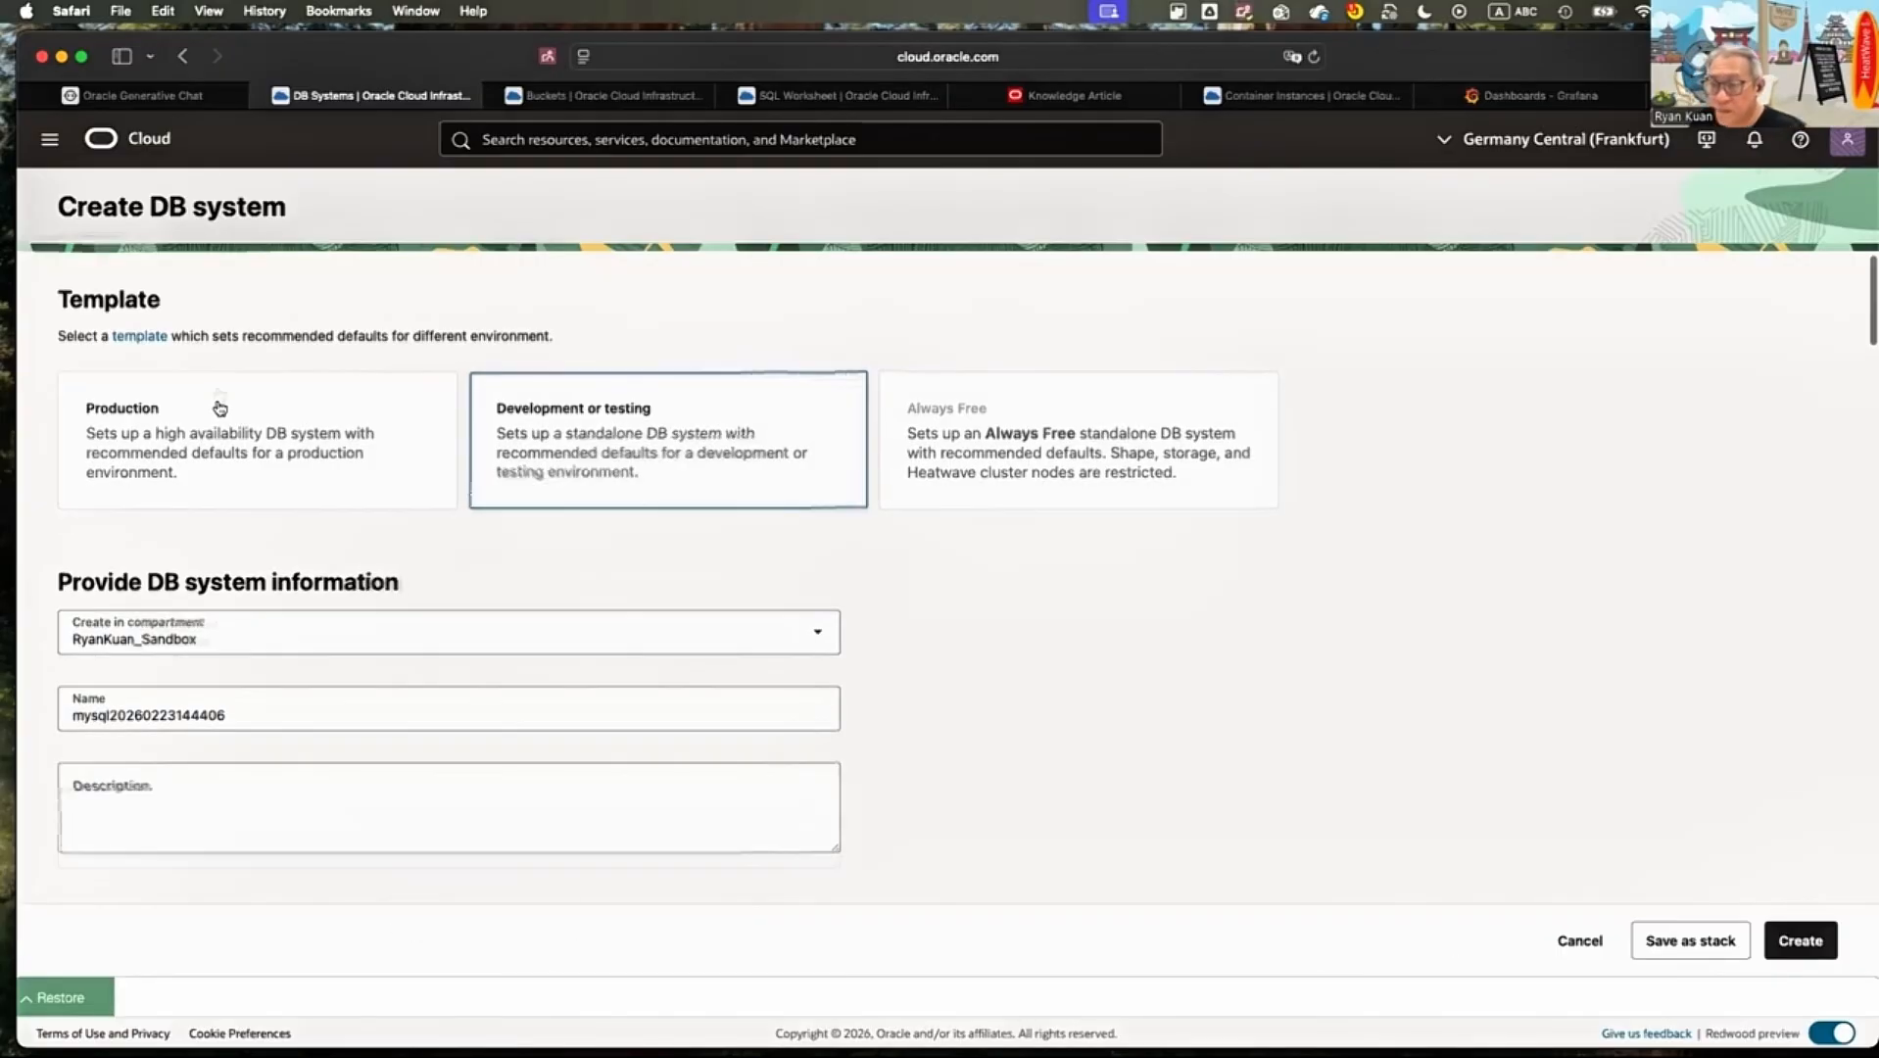
scroll(219, 407, down, 2)
click(220, 408)
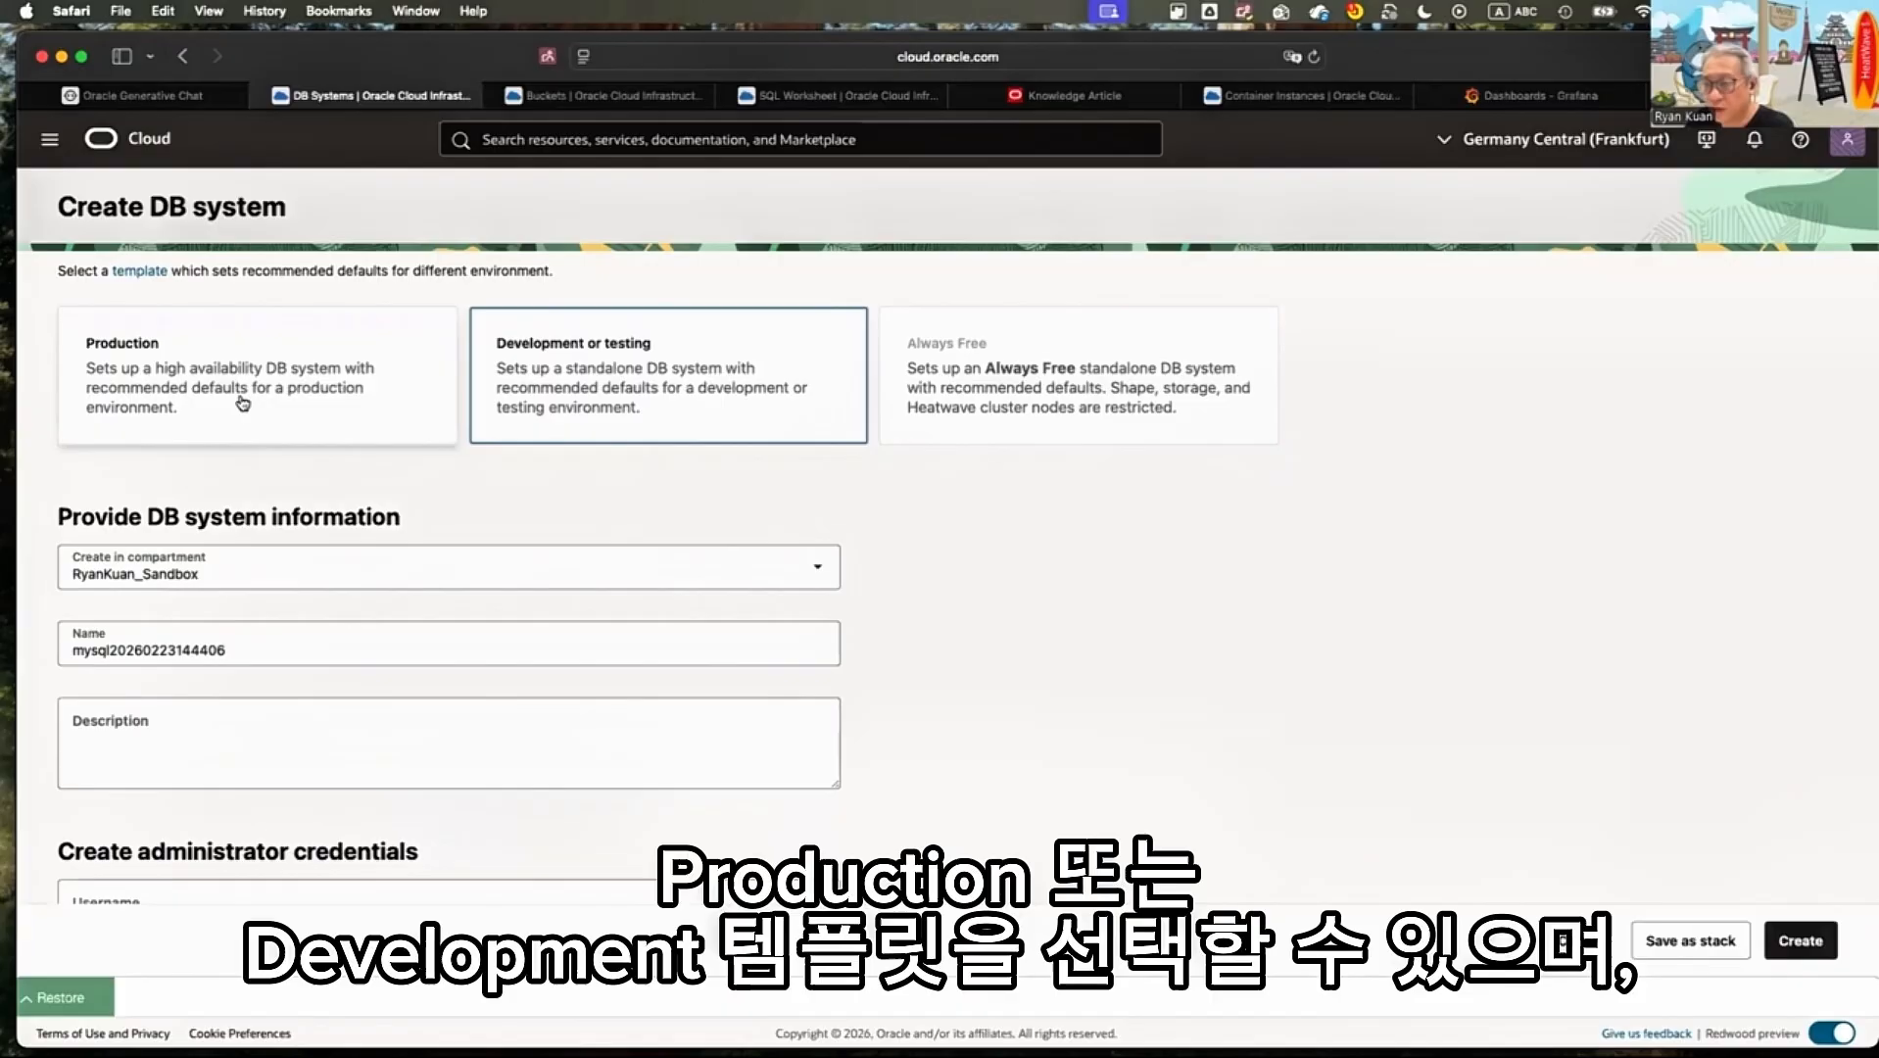
click(240, 401)
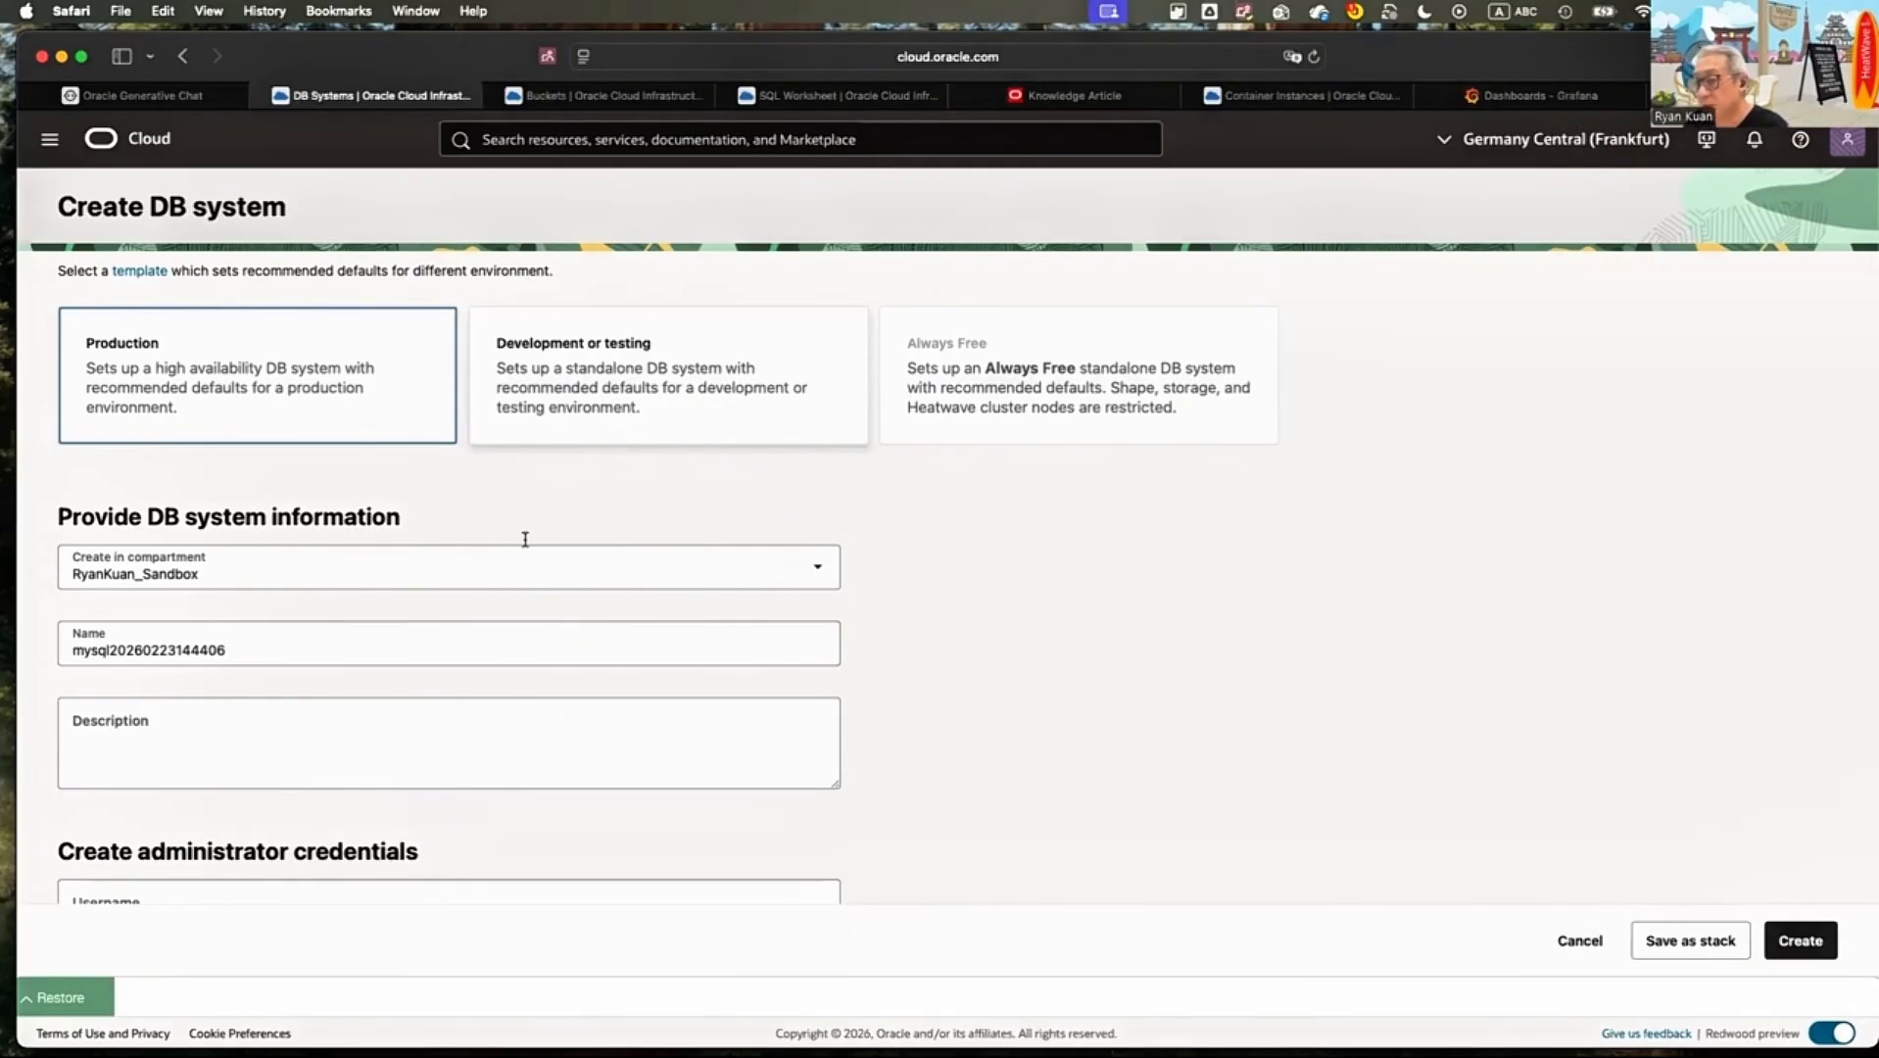
Set the virtual cloud network to ryan_vcn_fra and the subnet to private subnet-ryan_vcn_fra (Regional)
scroll(293, 669, down, 5)
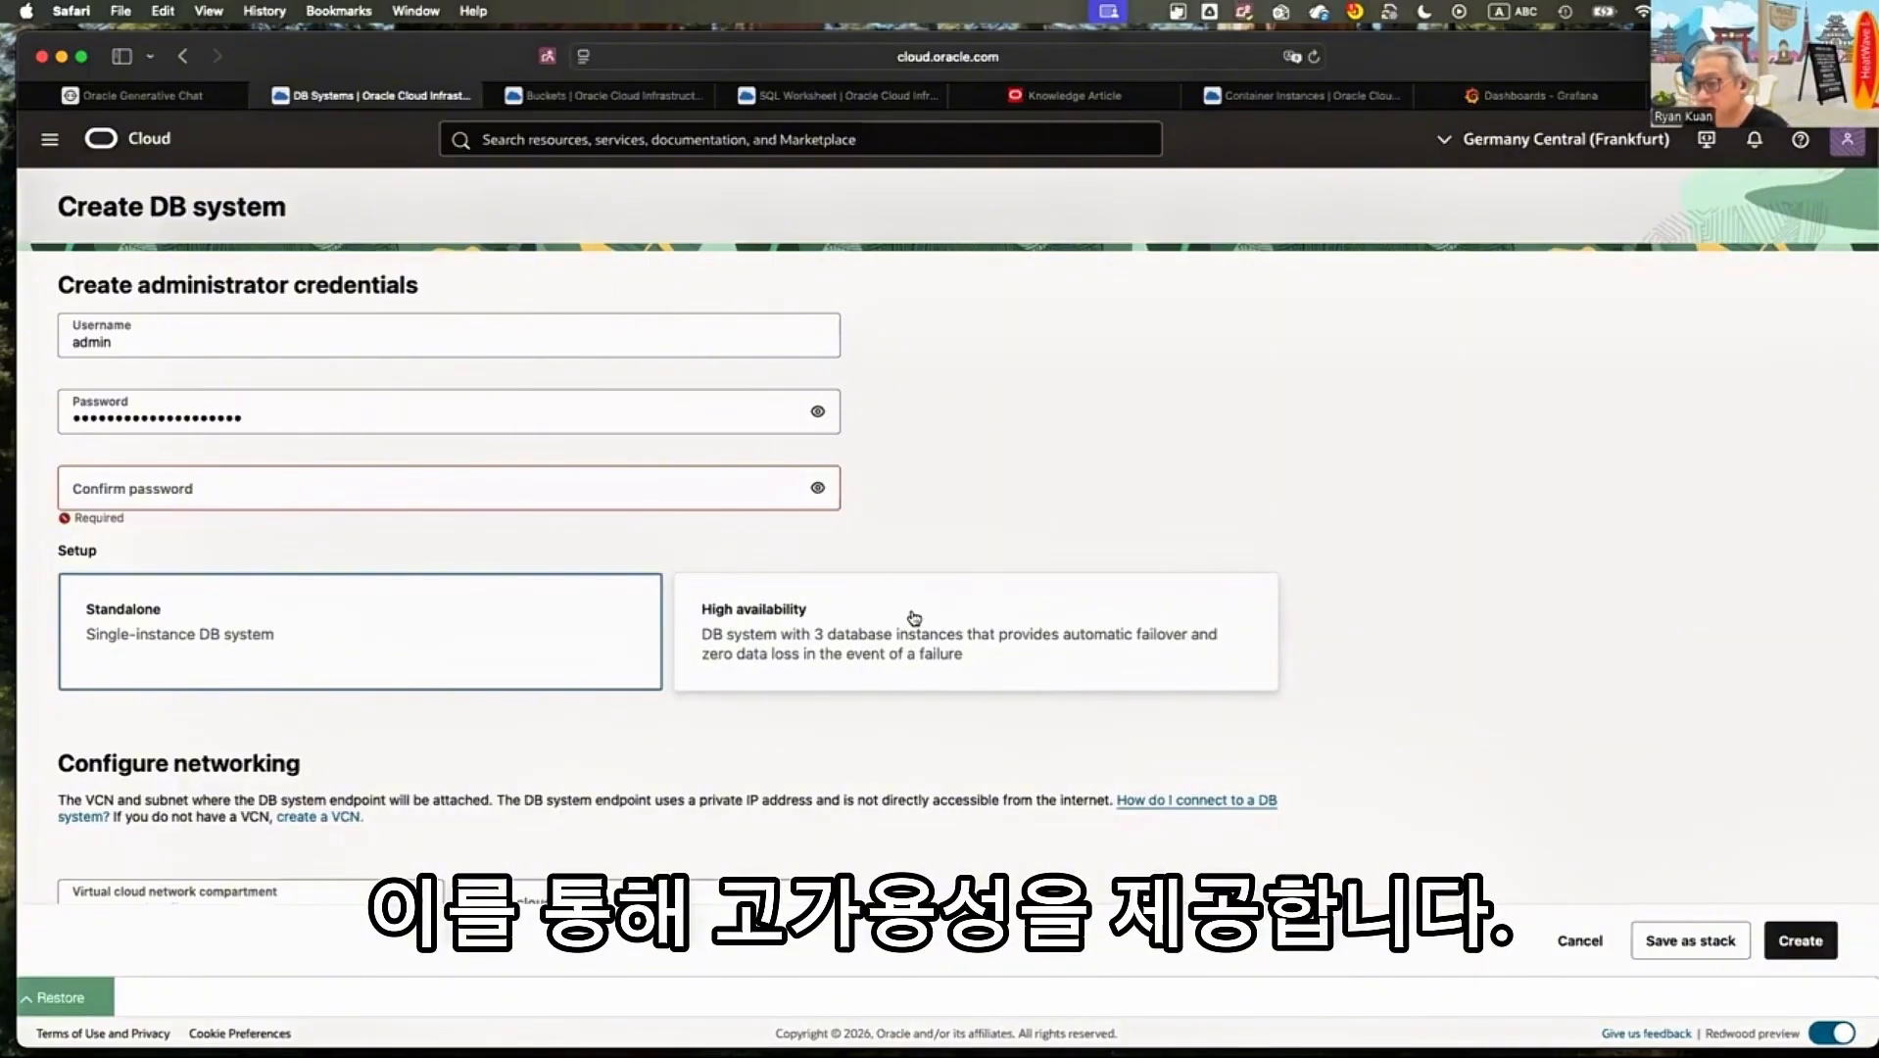
scroll(914, 617, down, 1)
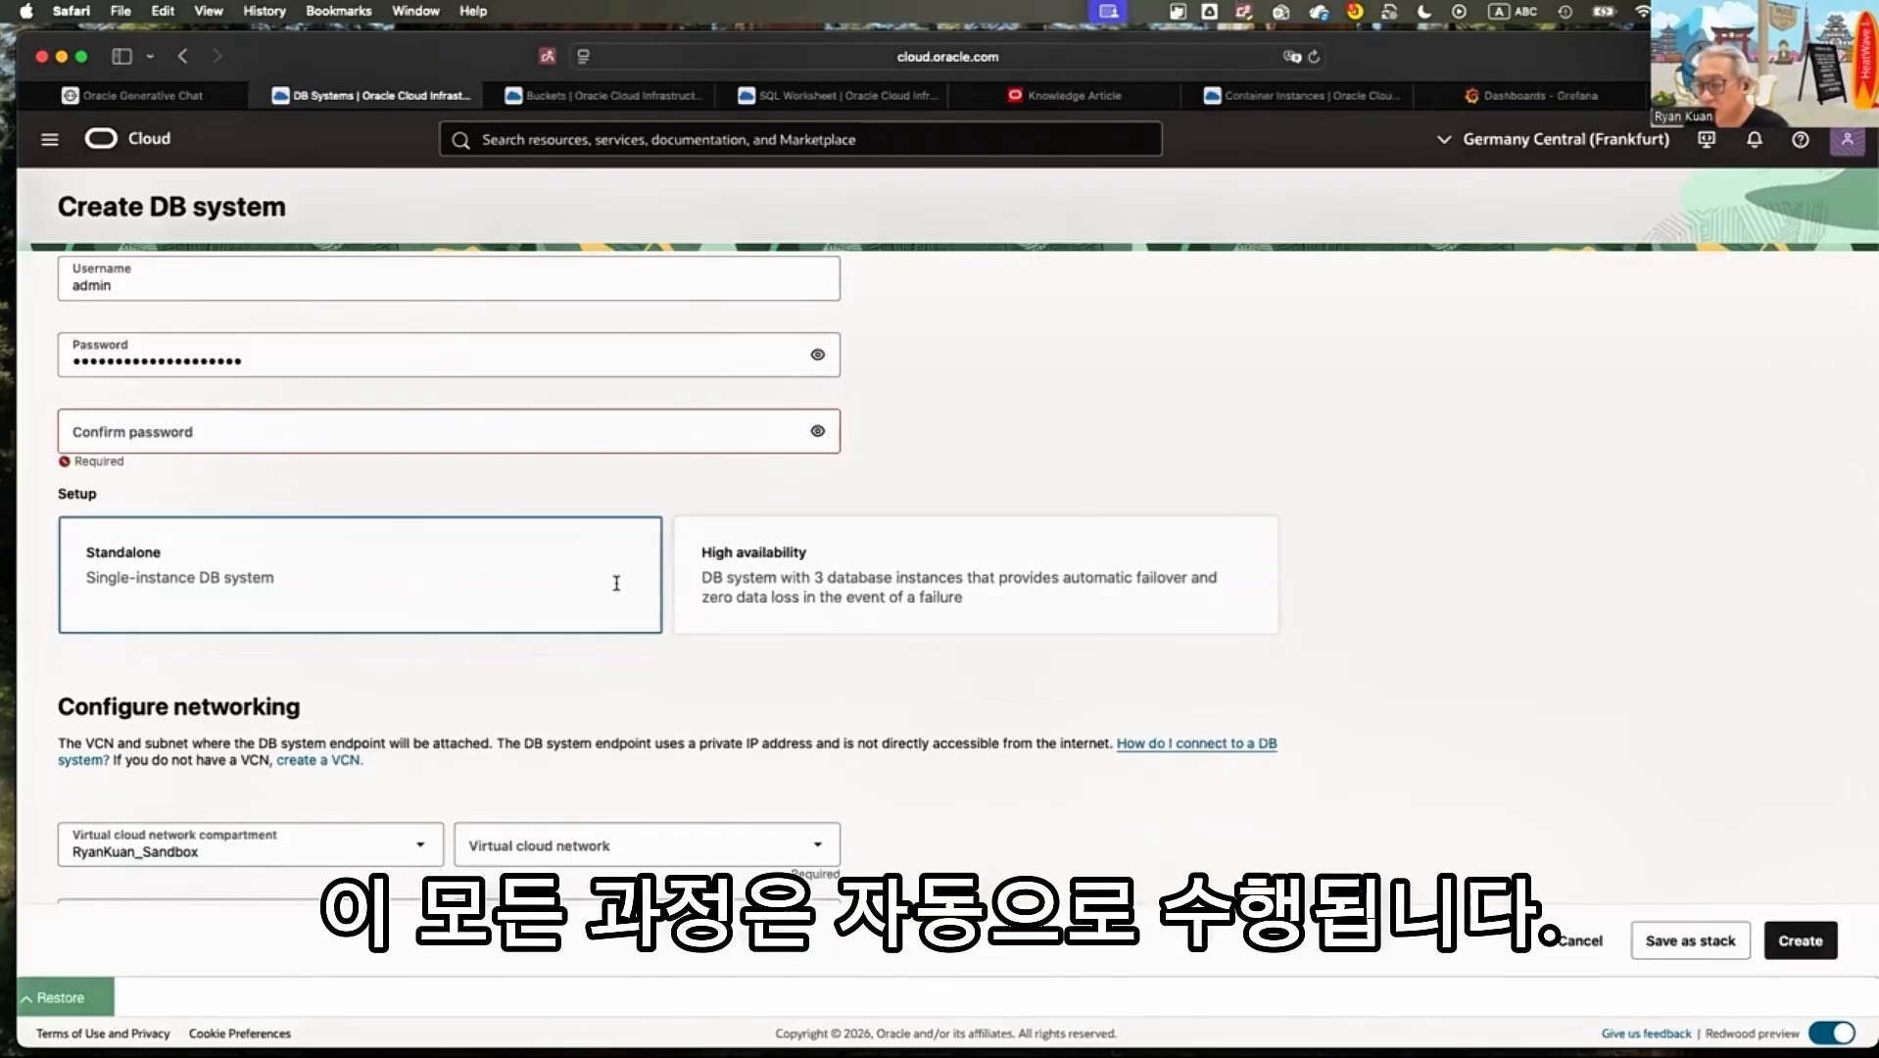
scroll(617, 580, down, 4)
scroll(622, 572, down, 2)
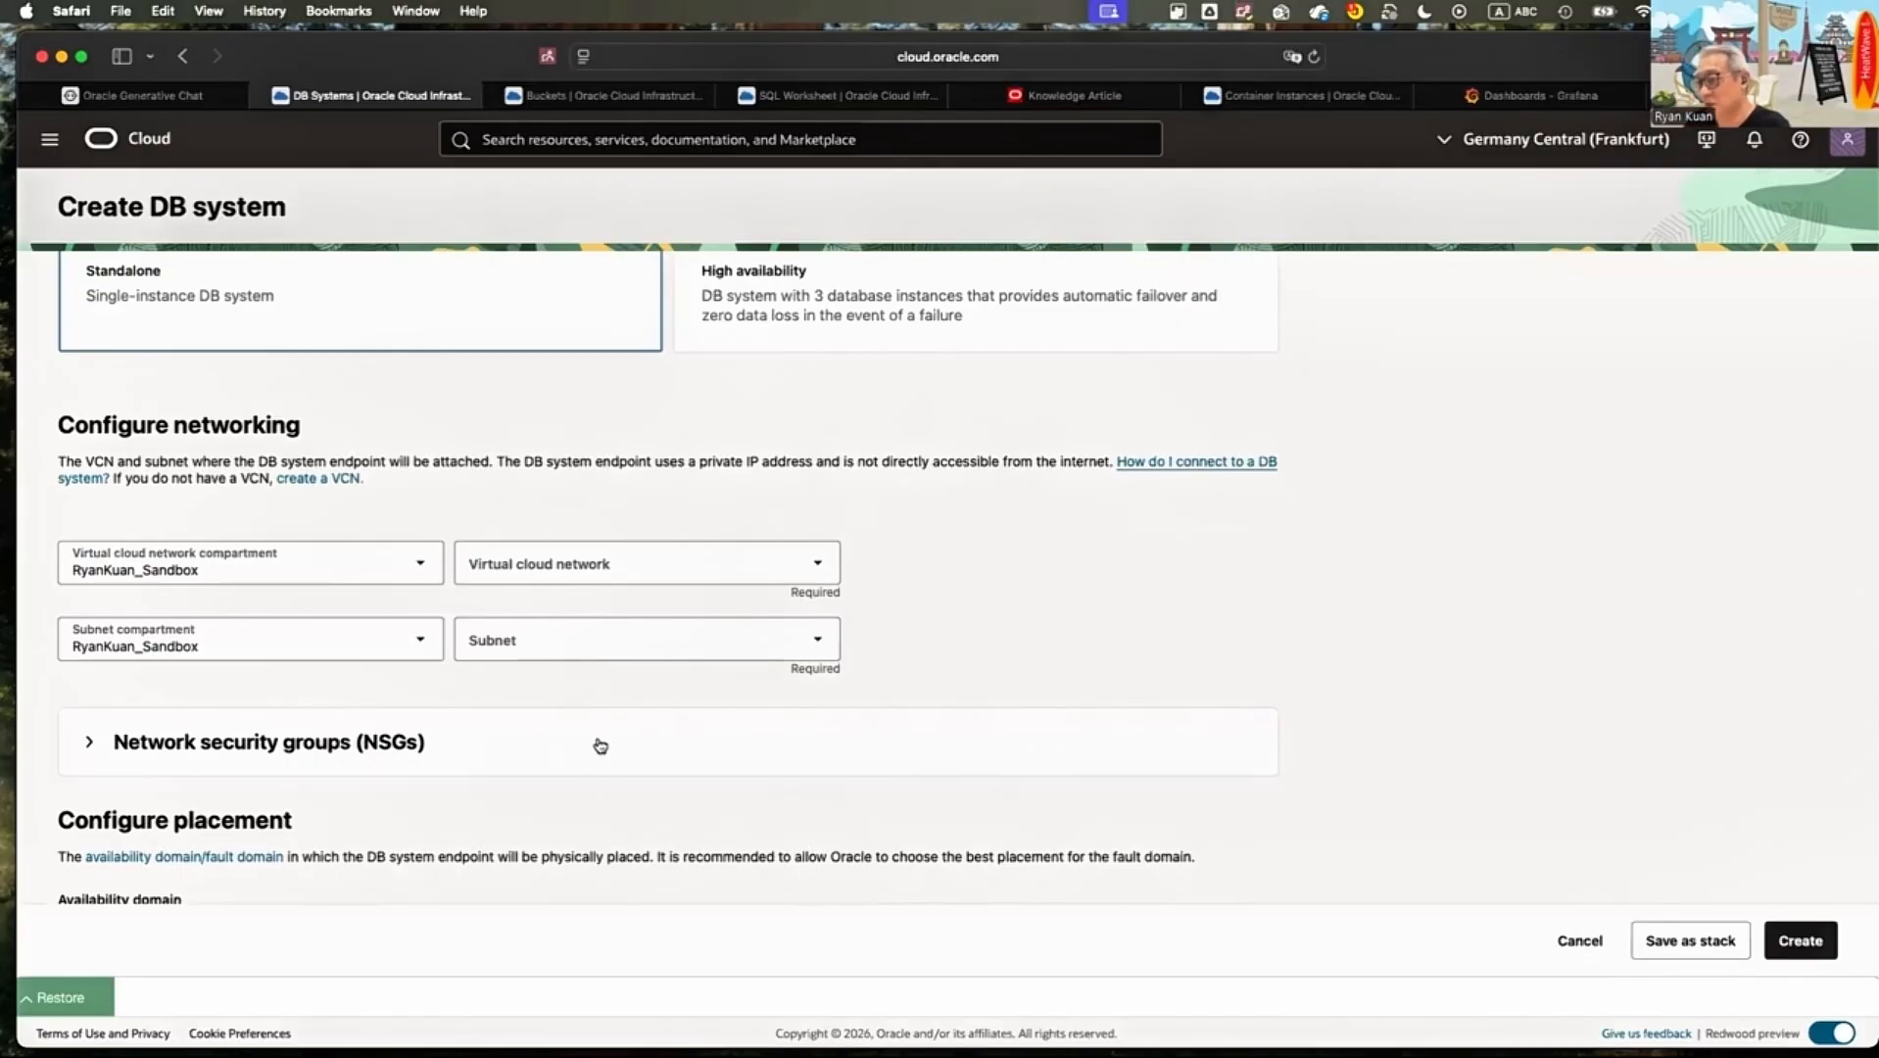
click(815, 564)
click(686, 700)
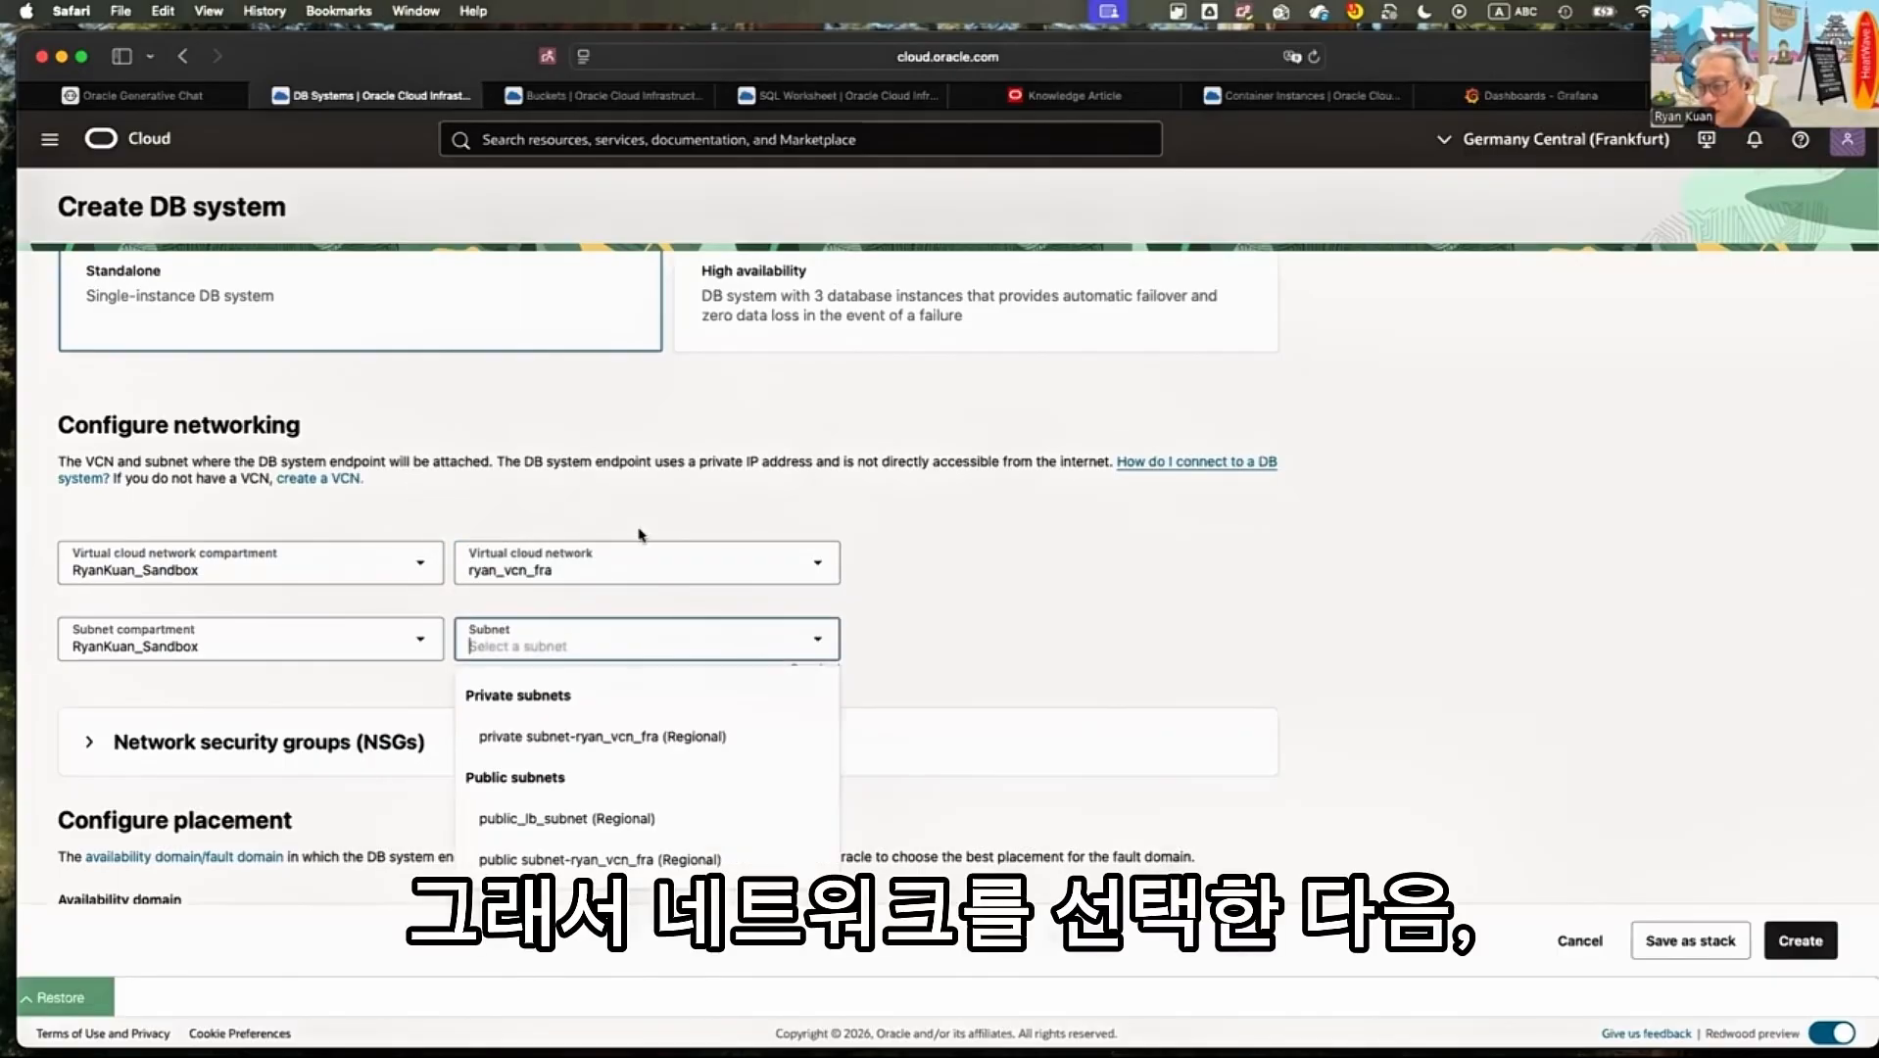
key(Down)
key(Return)
Try availability domain AD-2 for the DB system endpoint and switch back to AD-1
scroll(639, 535, down, 3)
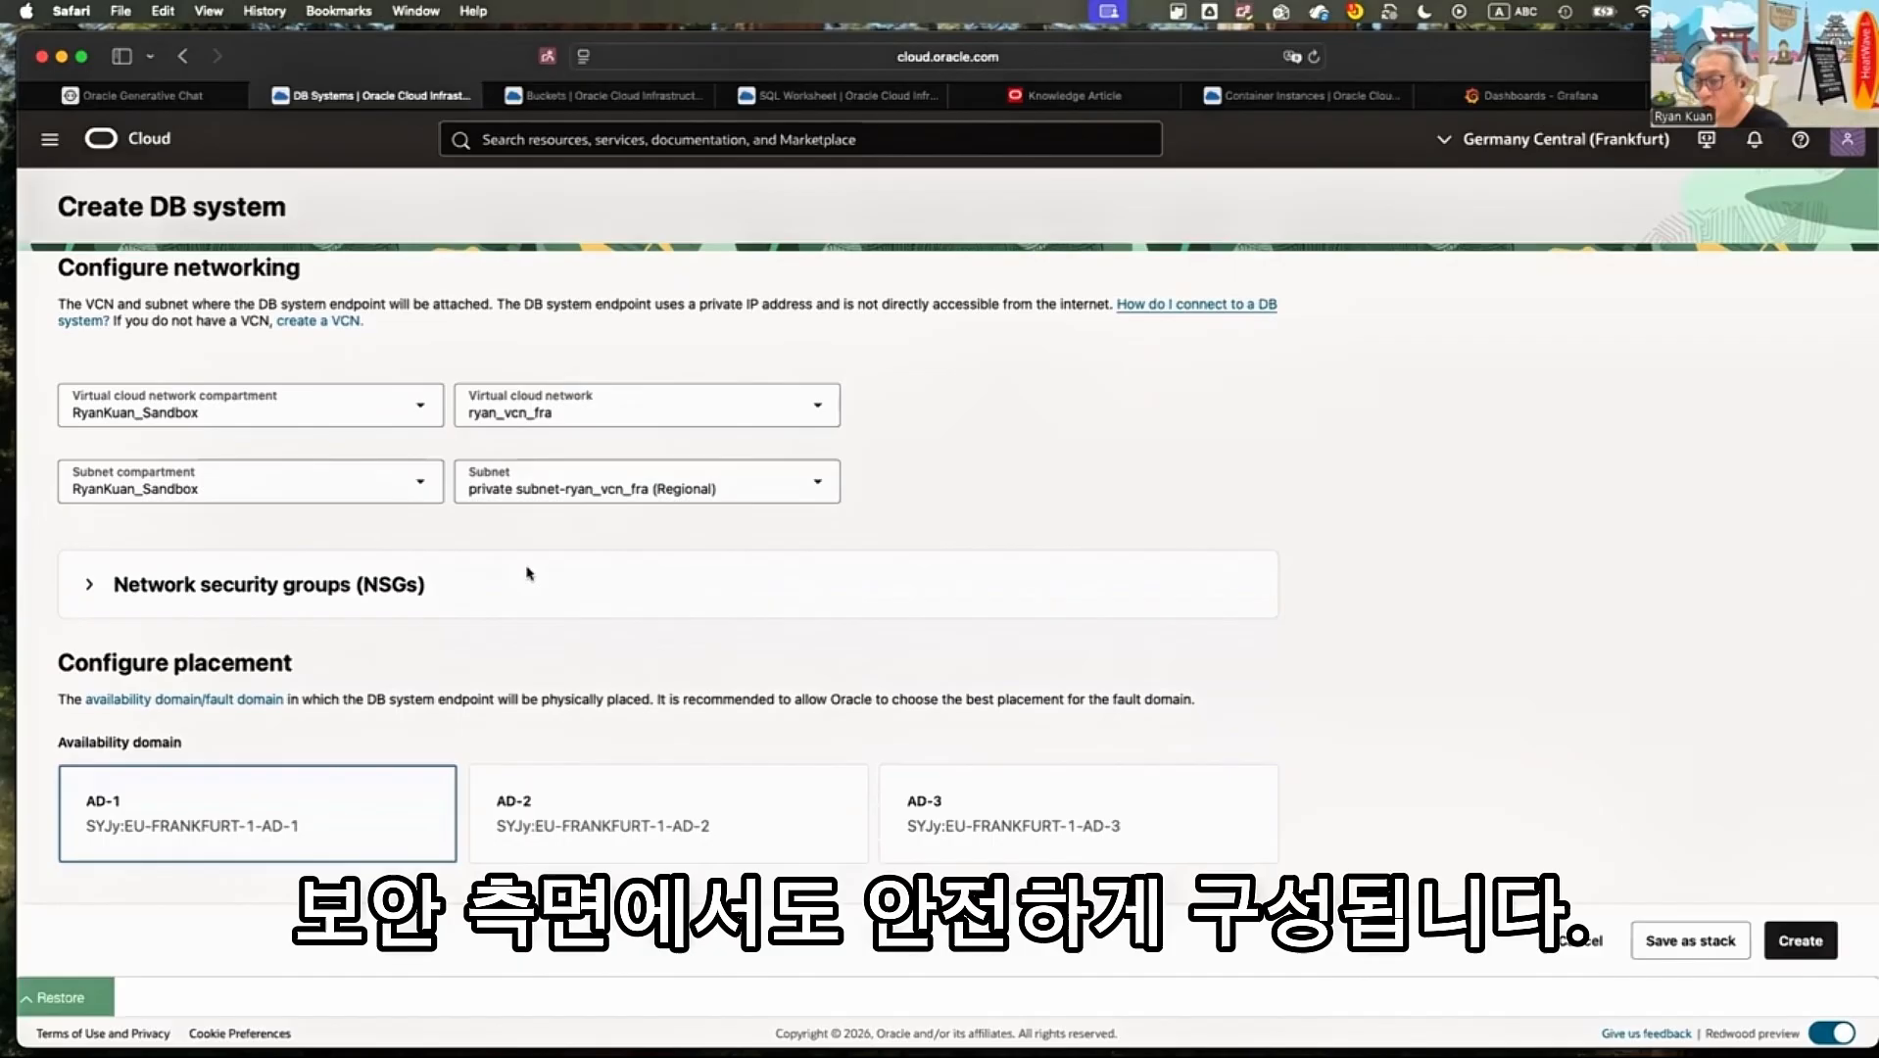
scroll(529, 573, down, 2)
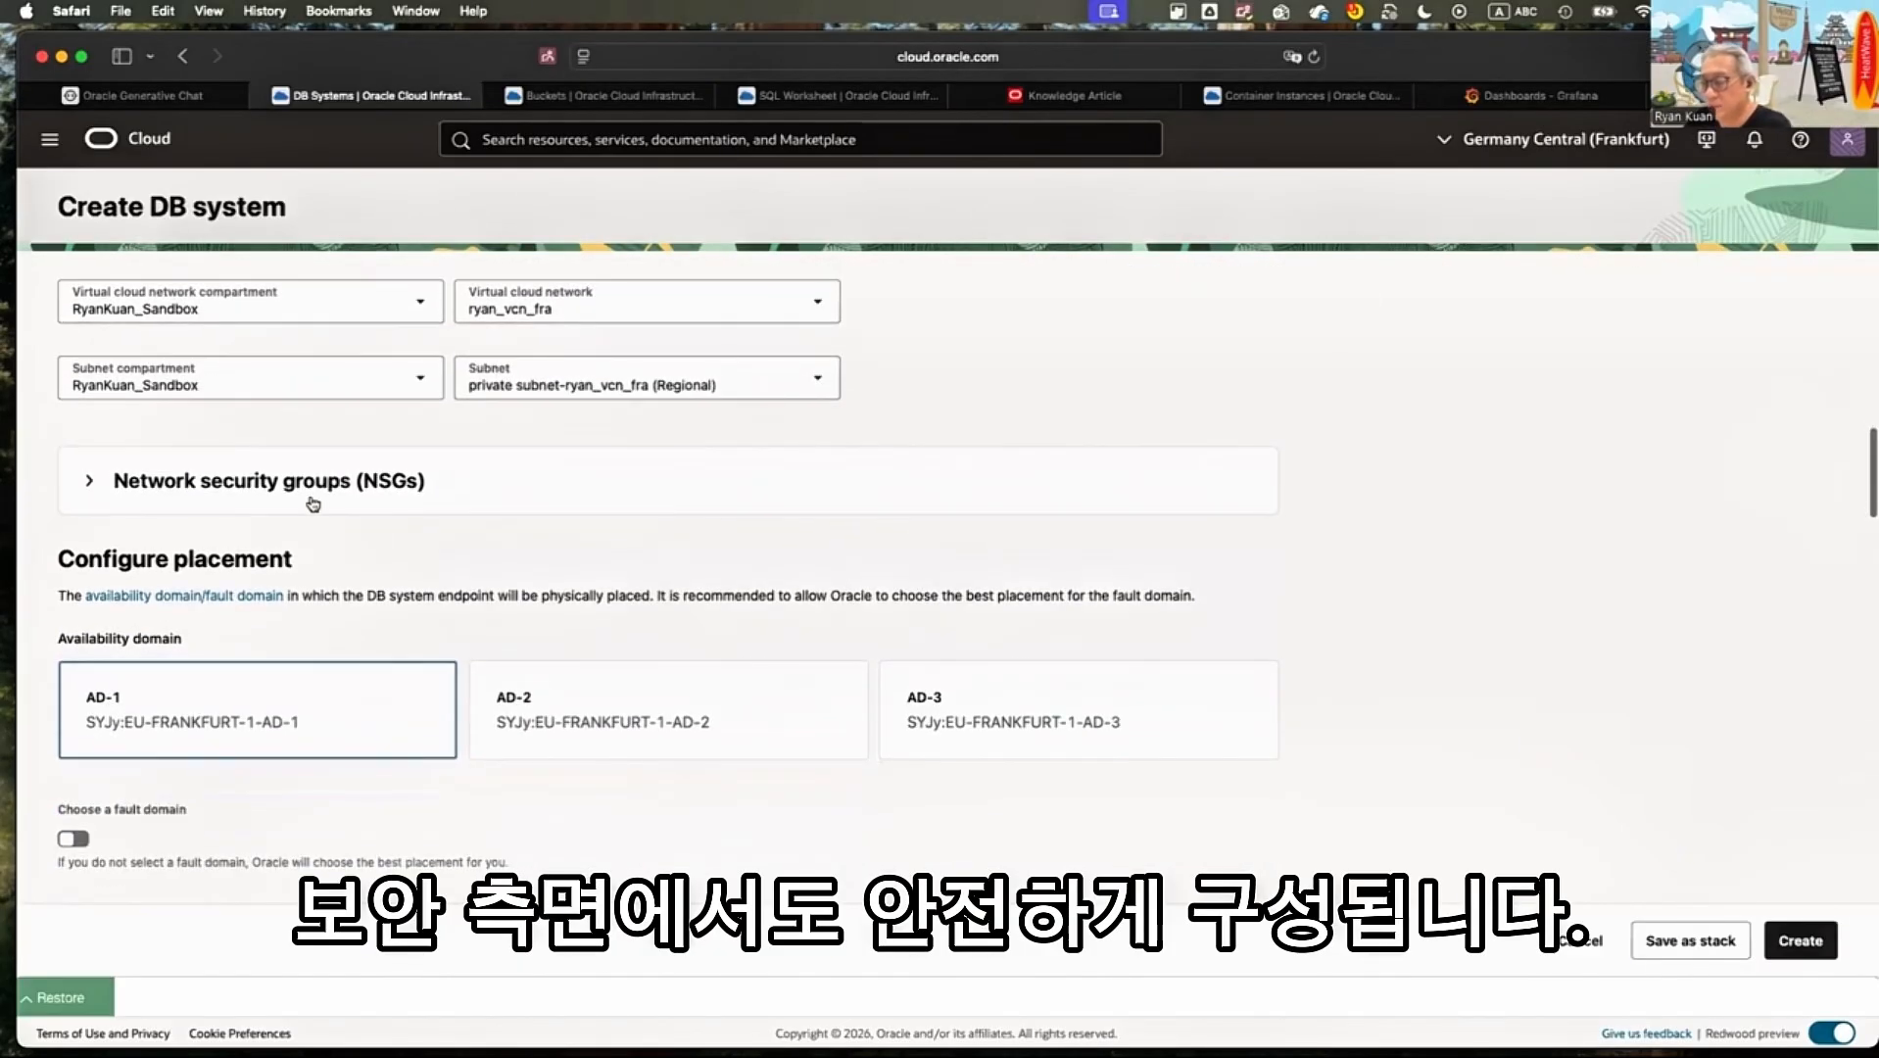
scroll(294, 490, down, 4)
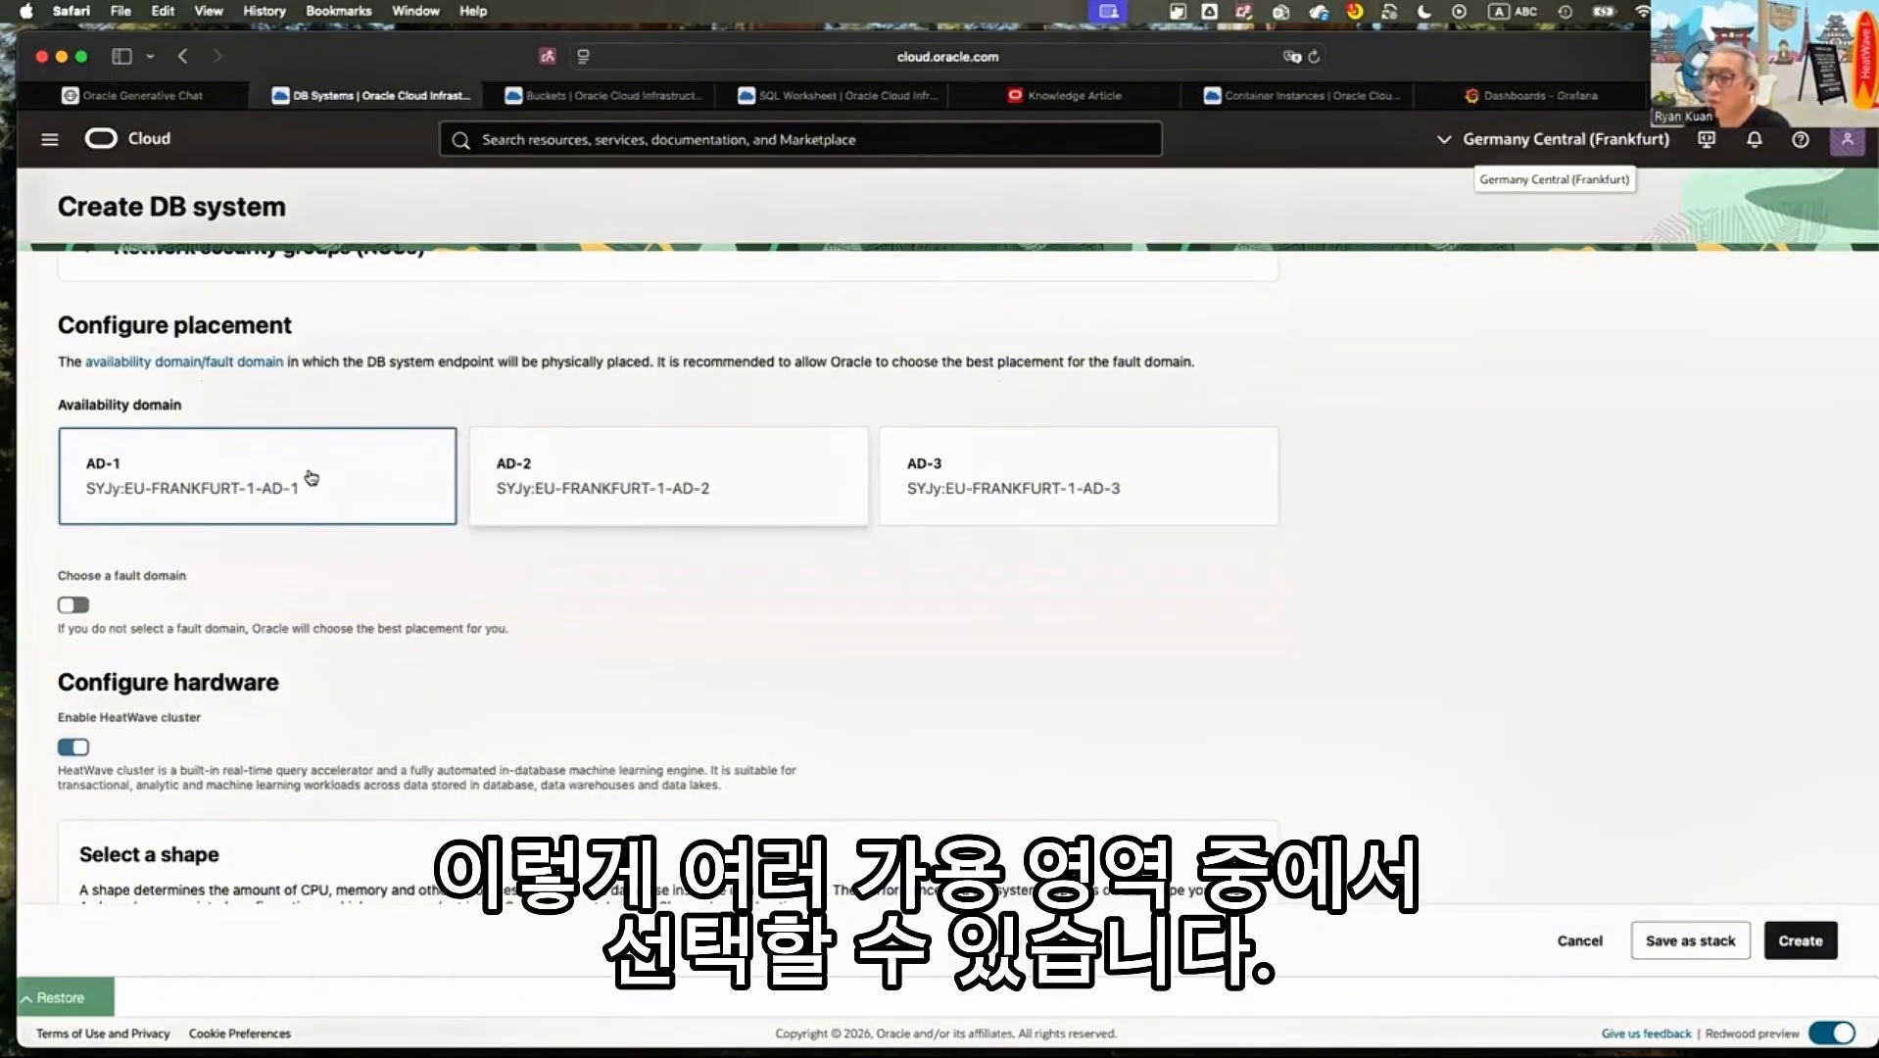
click(630, 471)
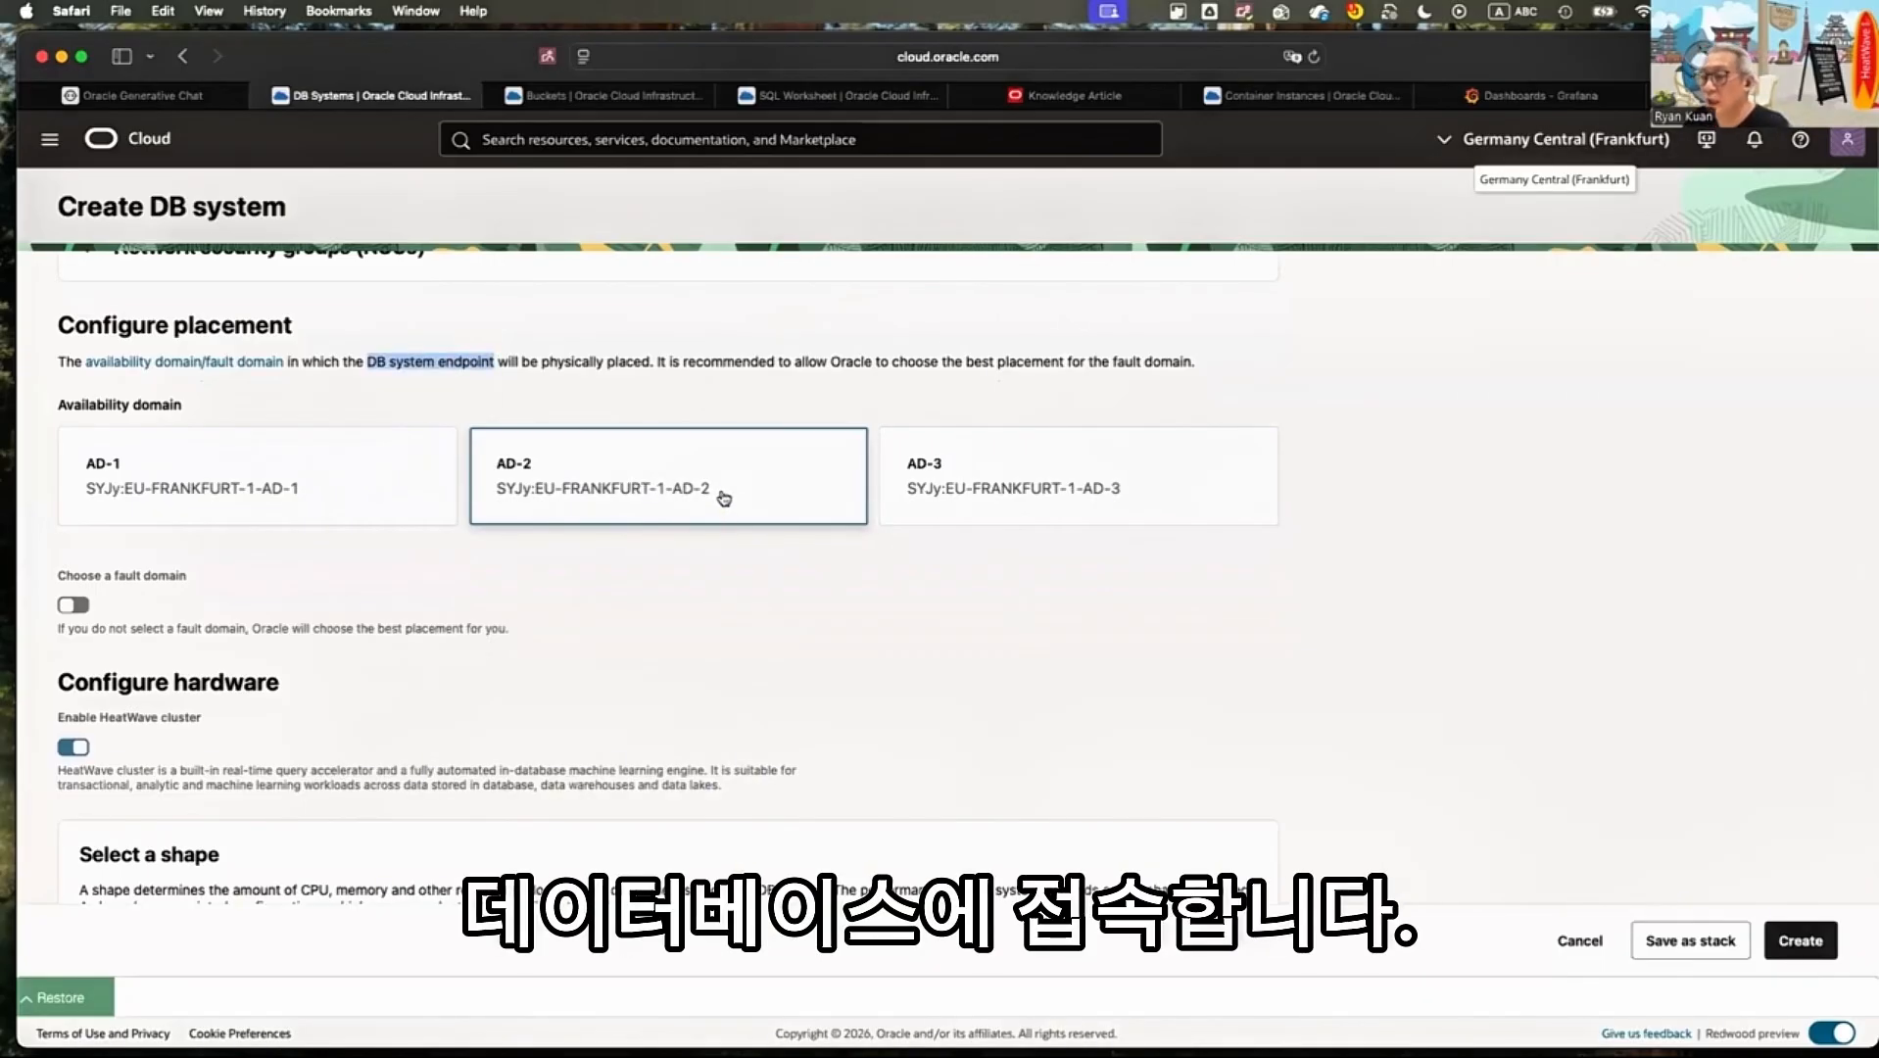
click(298, 495)
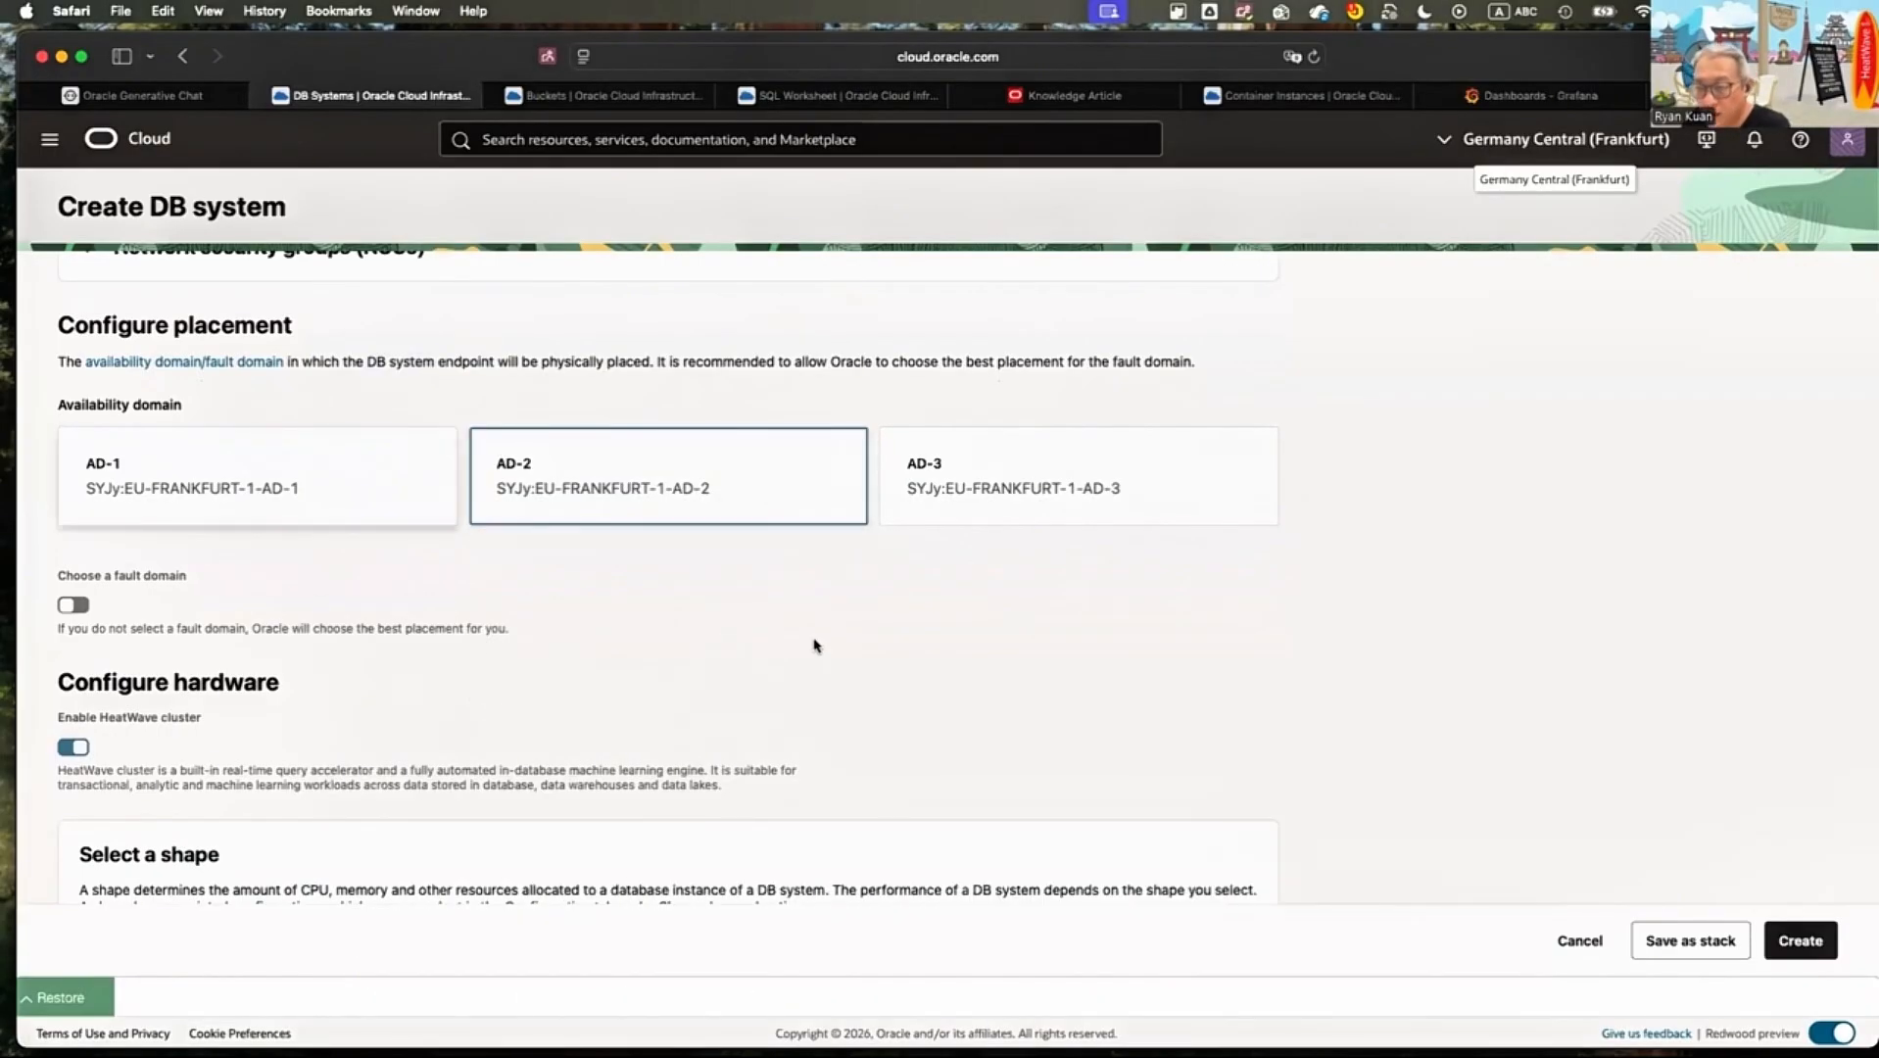
Examine the default hardware shape of the DB system, including its name and ECPU count
scroll(1151, 649, down, 2)
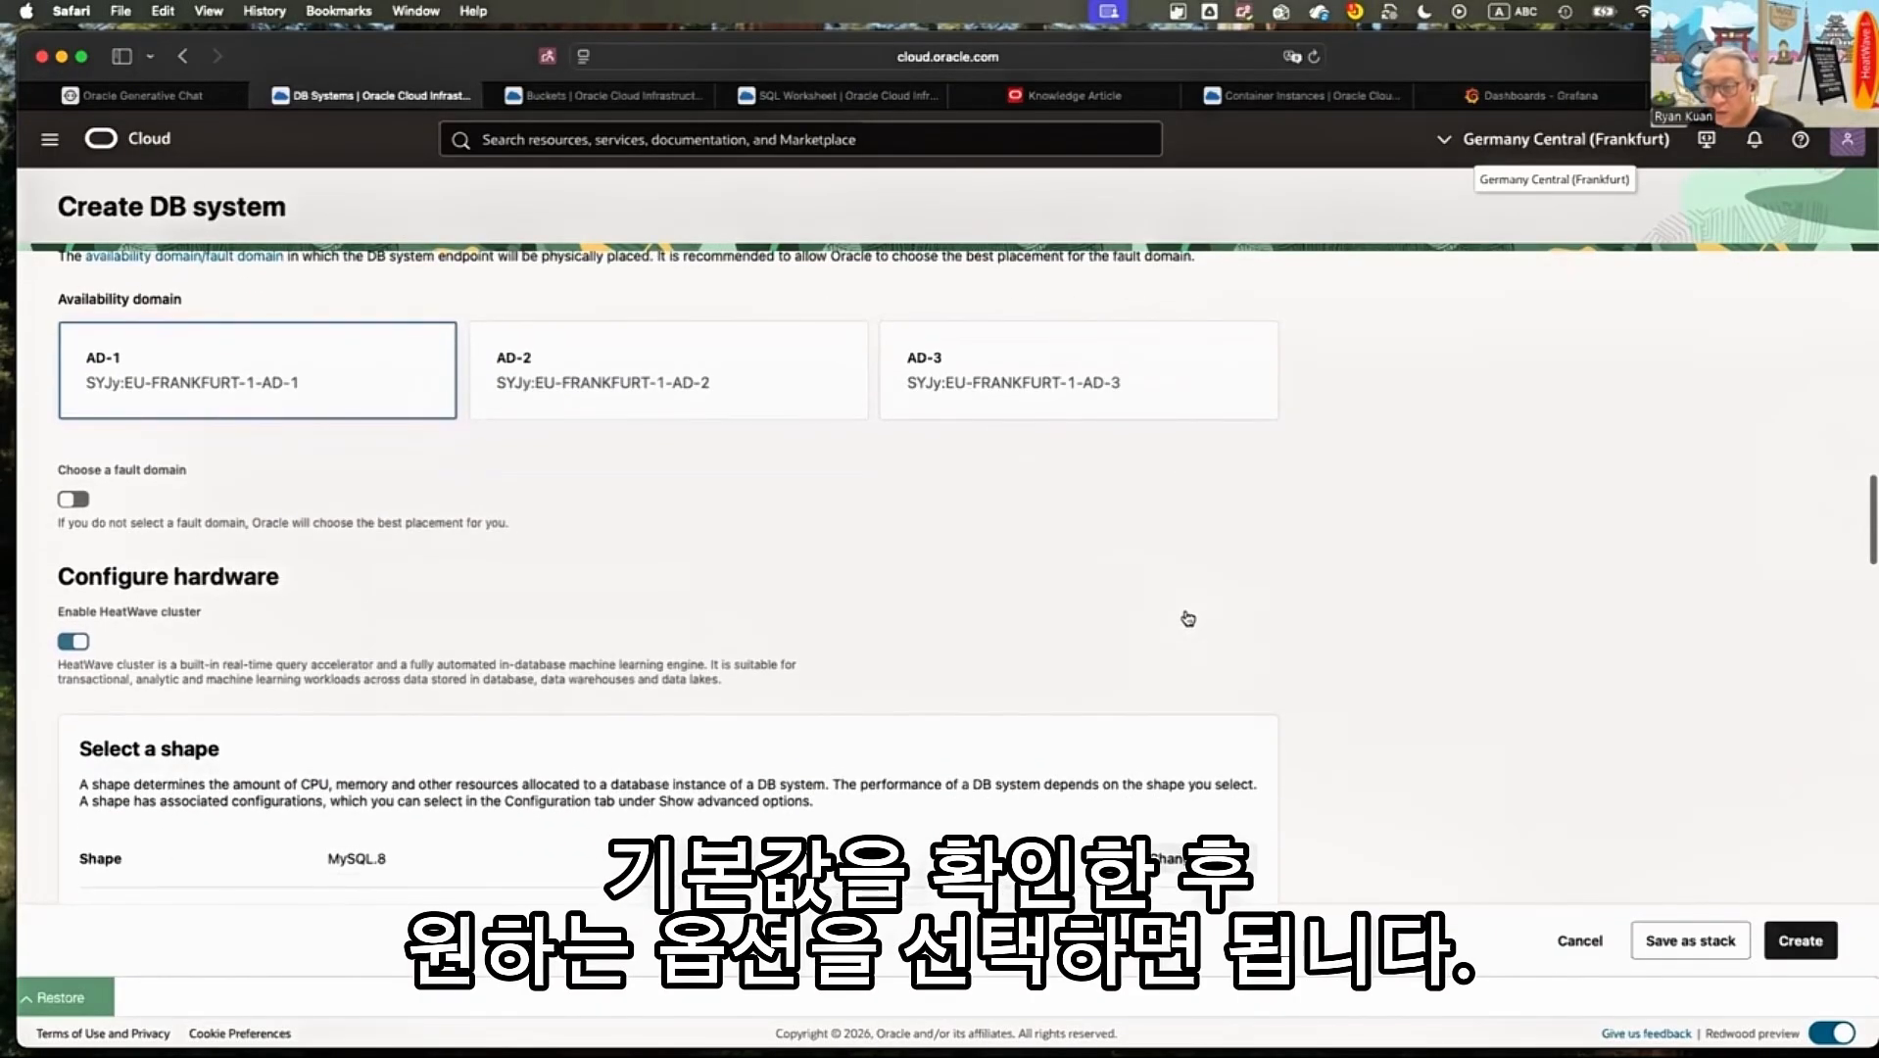
scroll(1188, 618, down, 3)
scroll(1025, 657, down, 1)
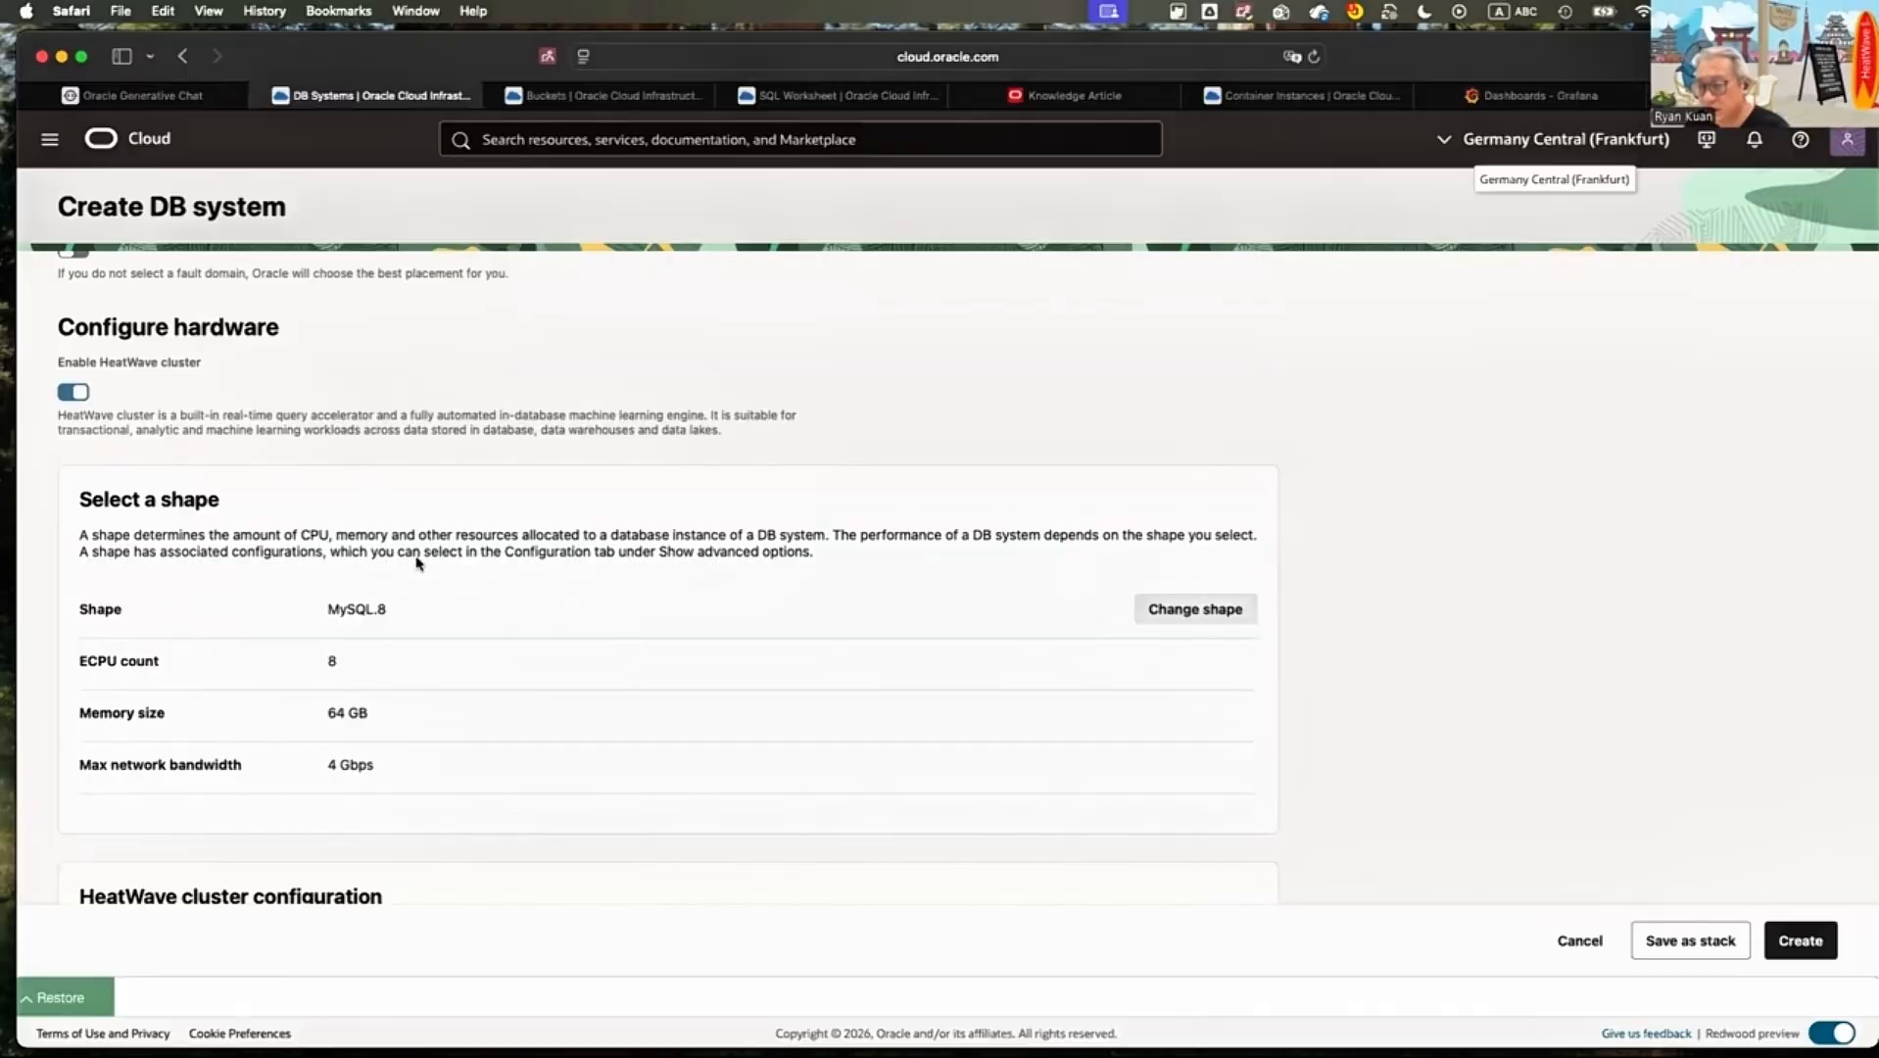
scroll(304, 577, up, 15)
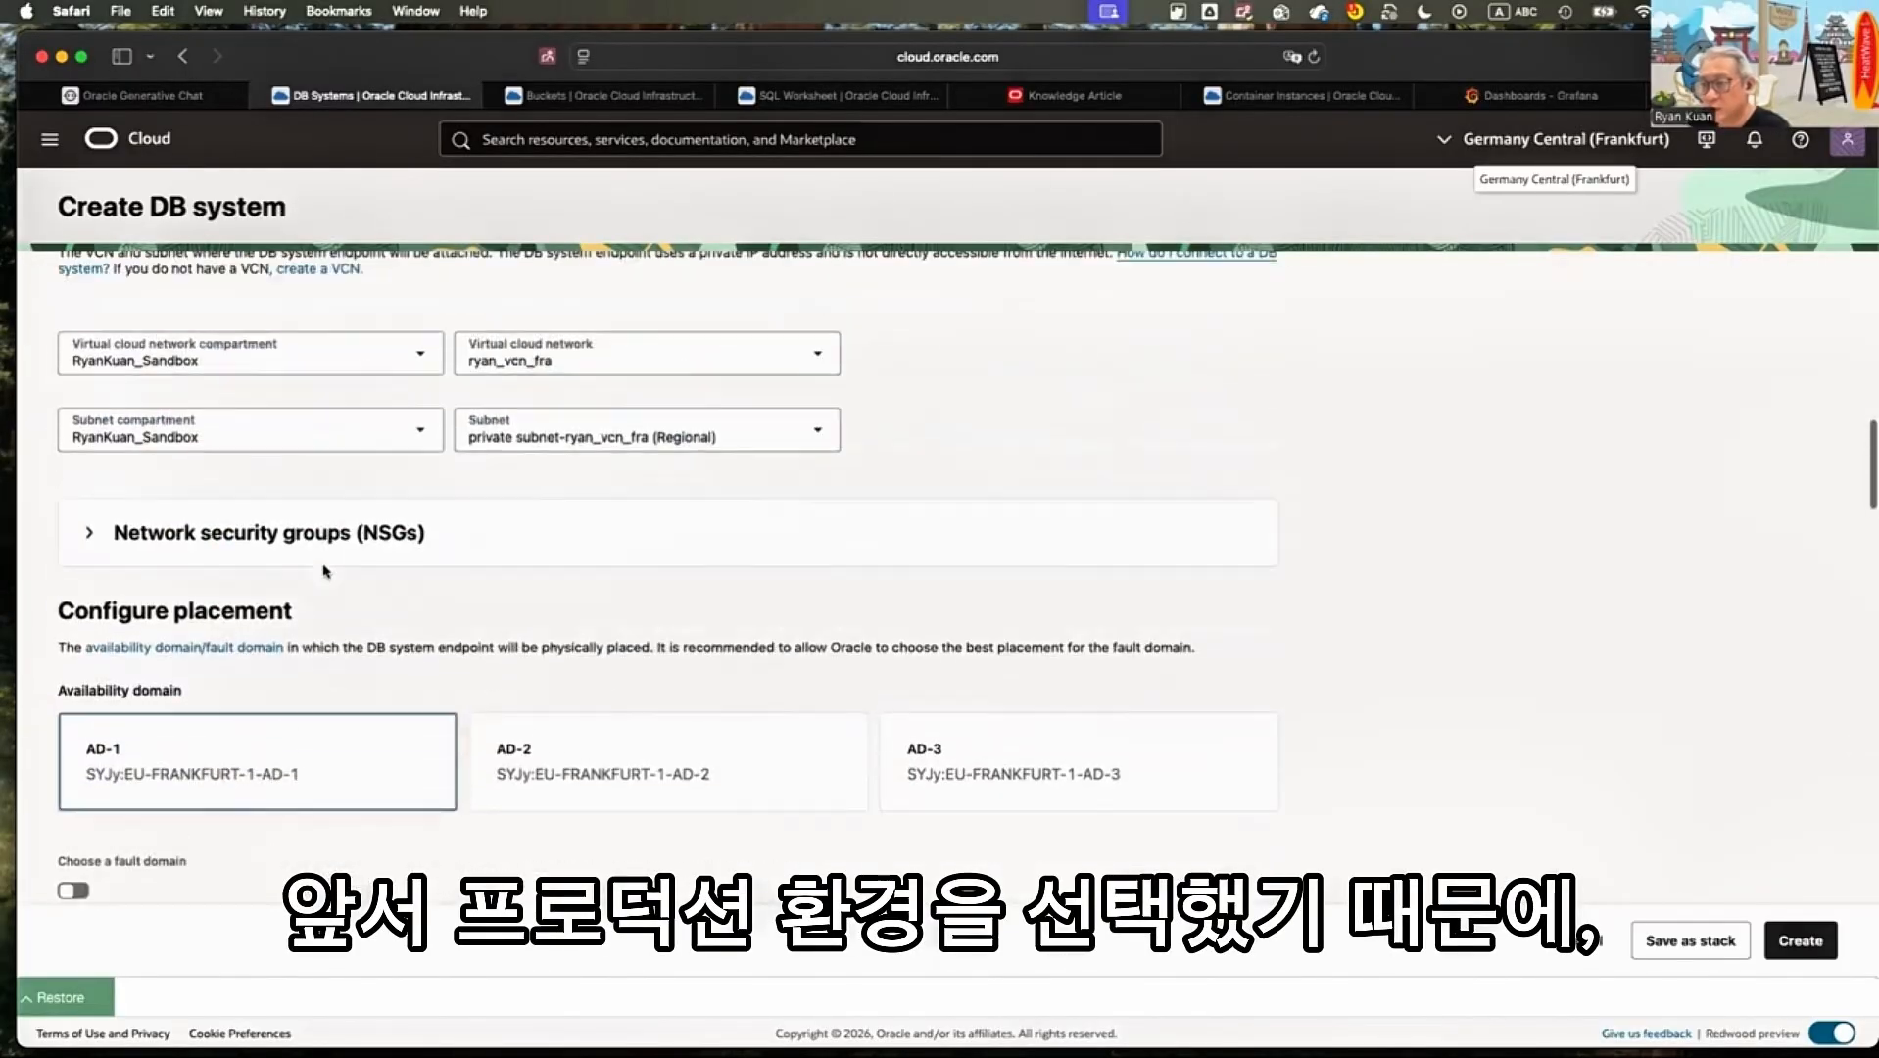
scroll(336, 614, down, 15)
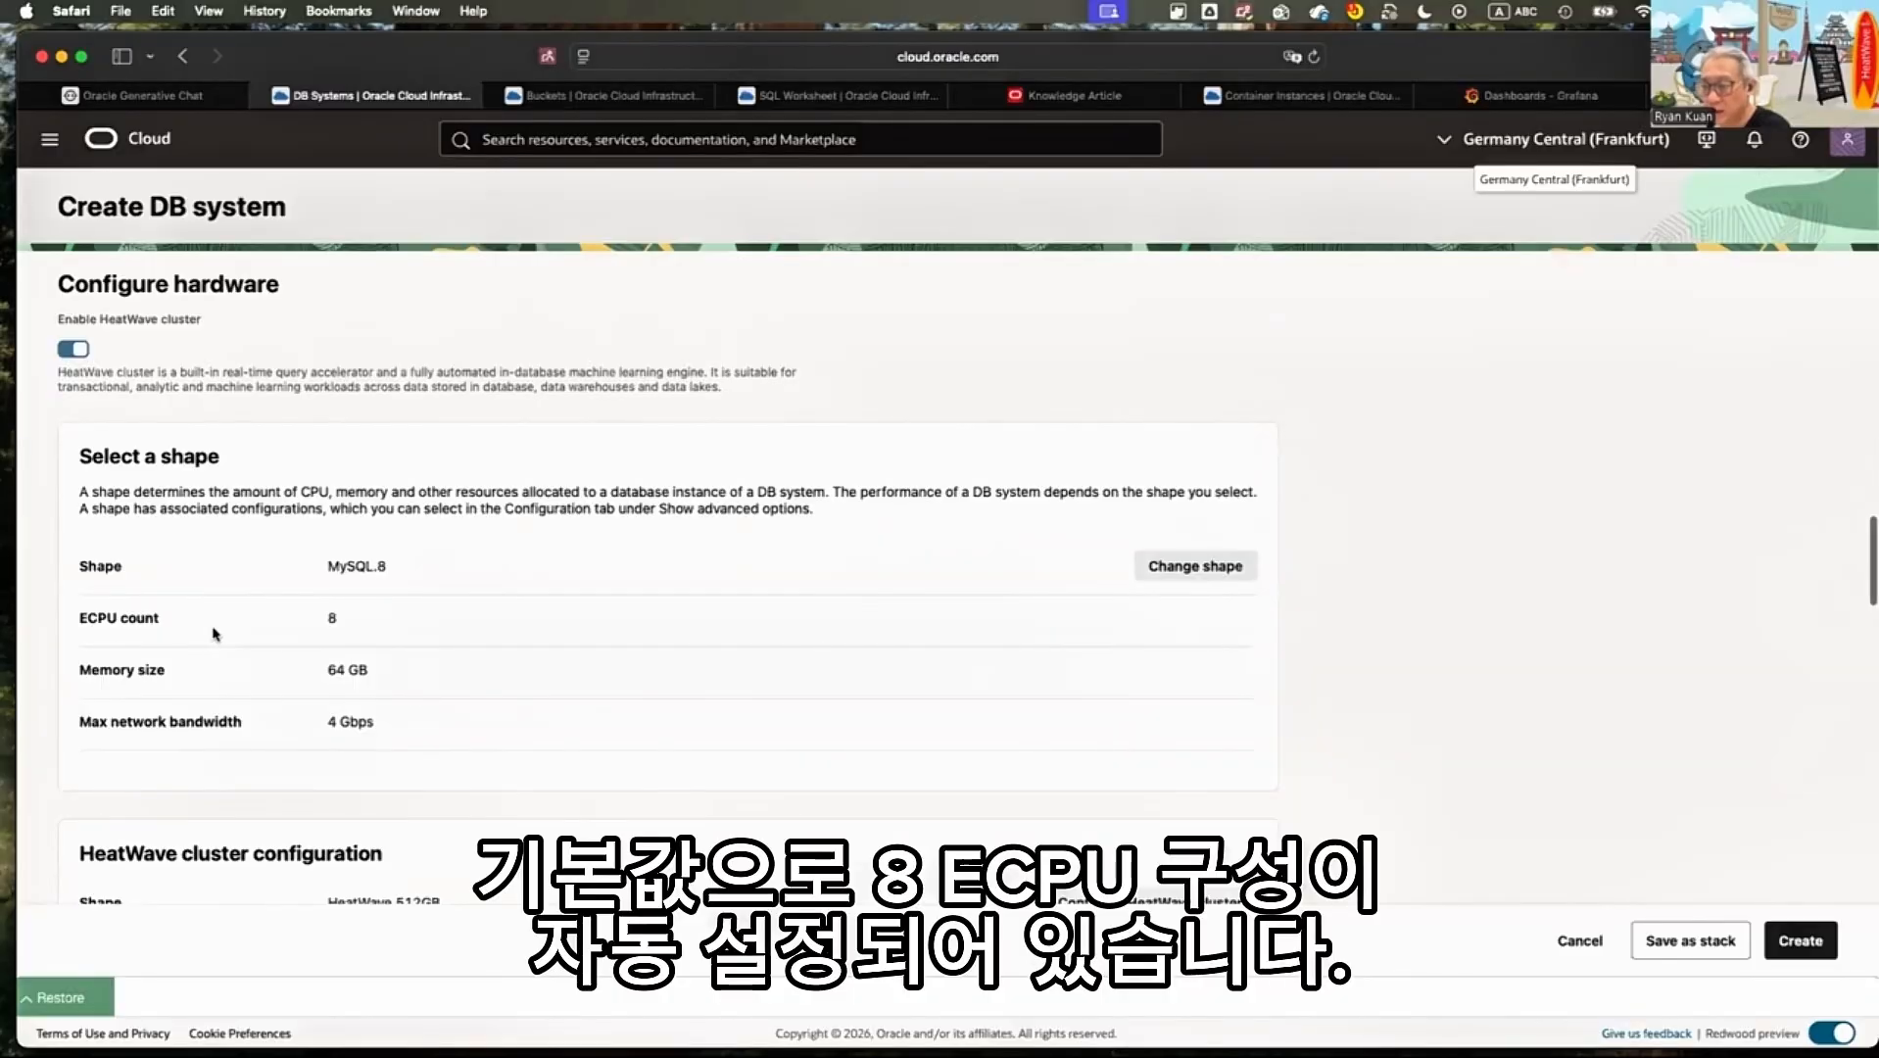
drag(327, 566, 378, 566)
scroll(215, 634, down, 1)
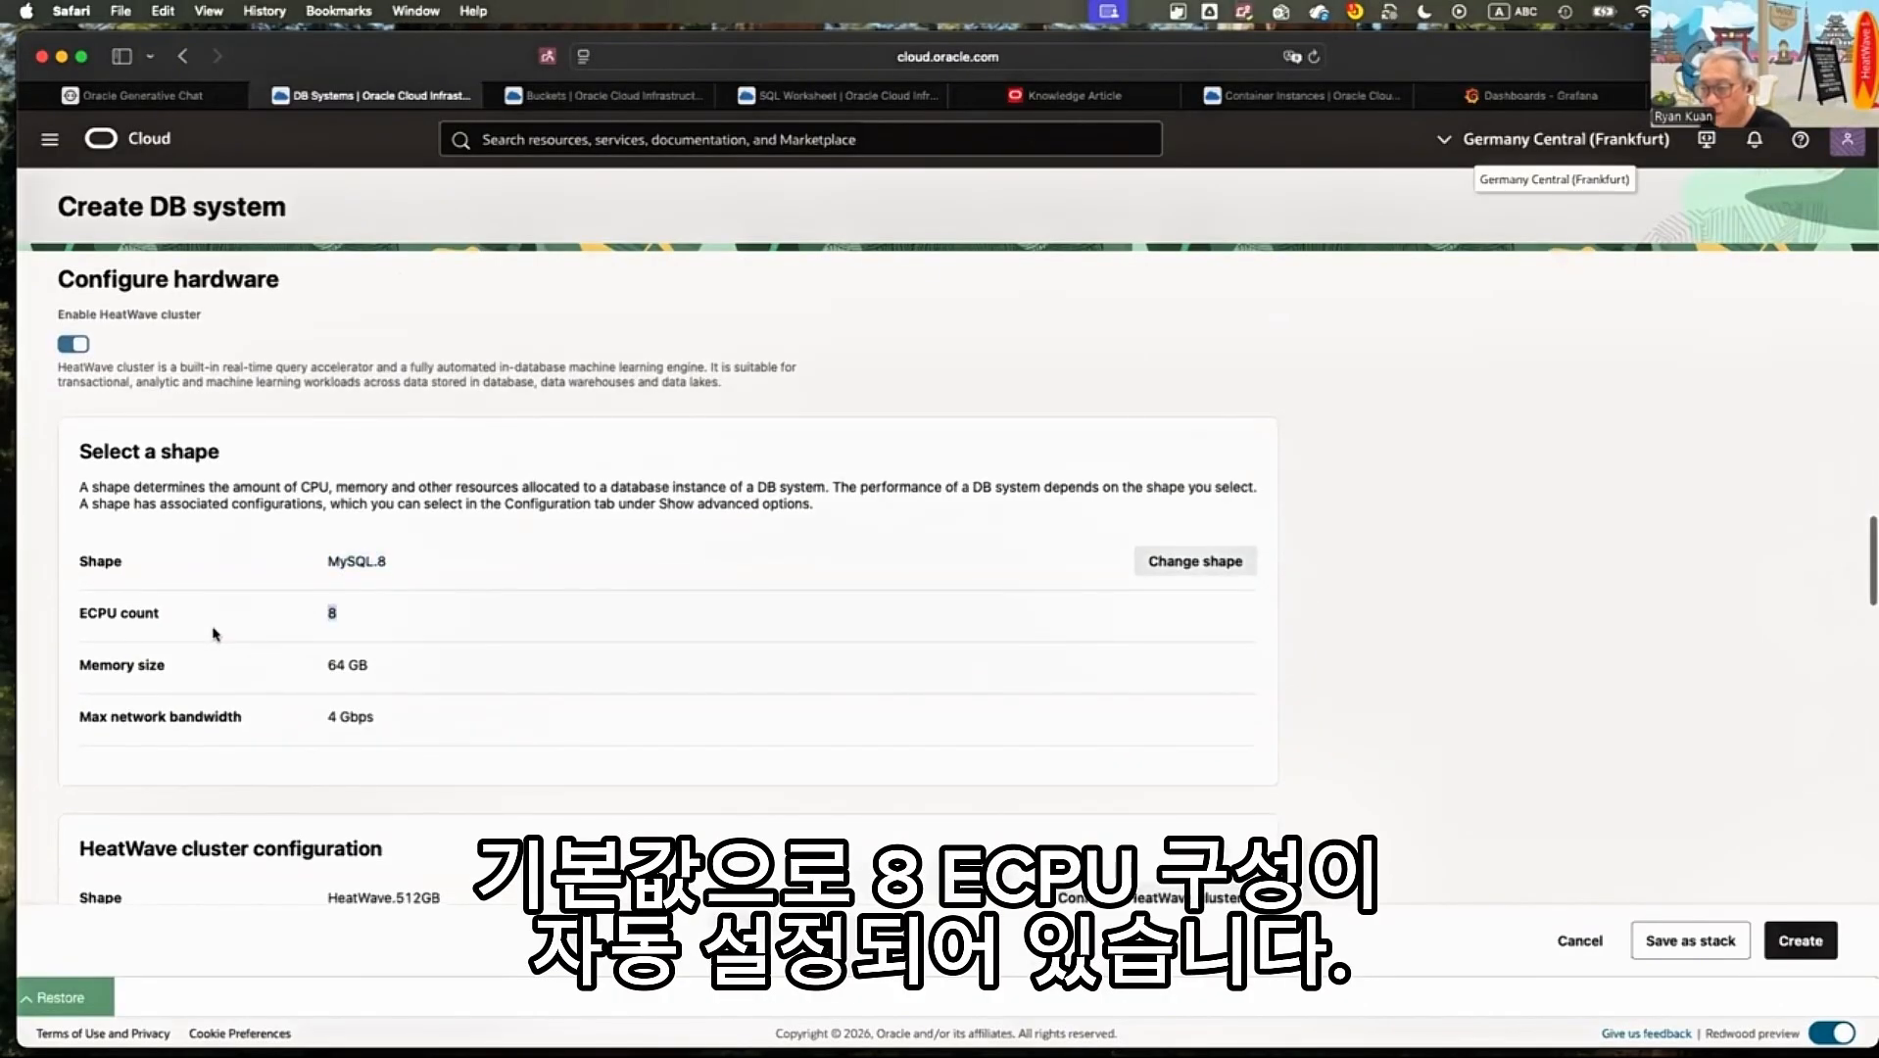
drag(215, 634, 367, 634)
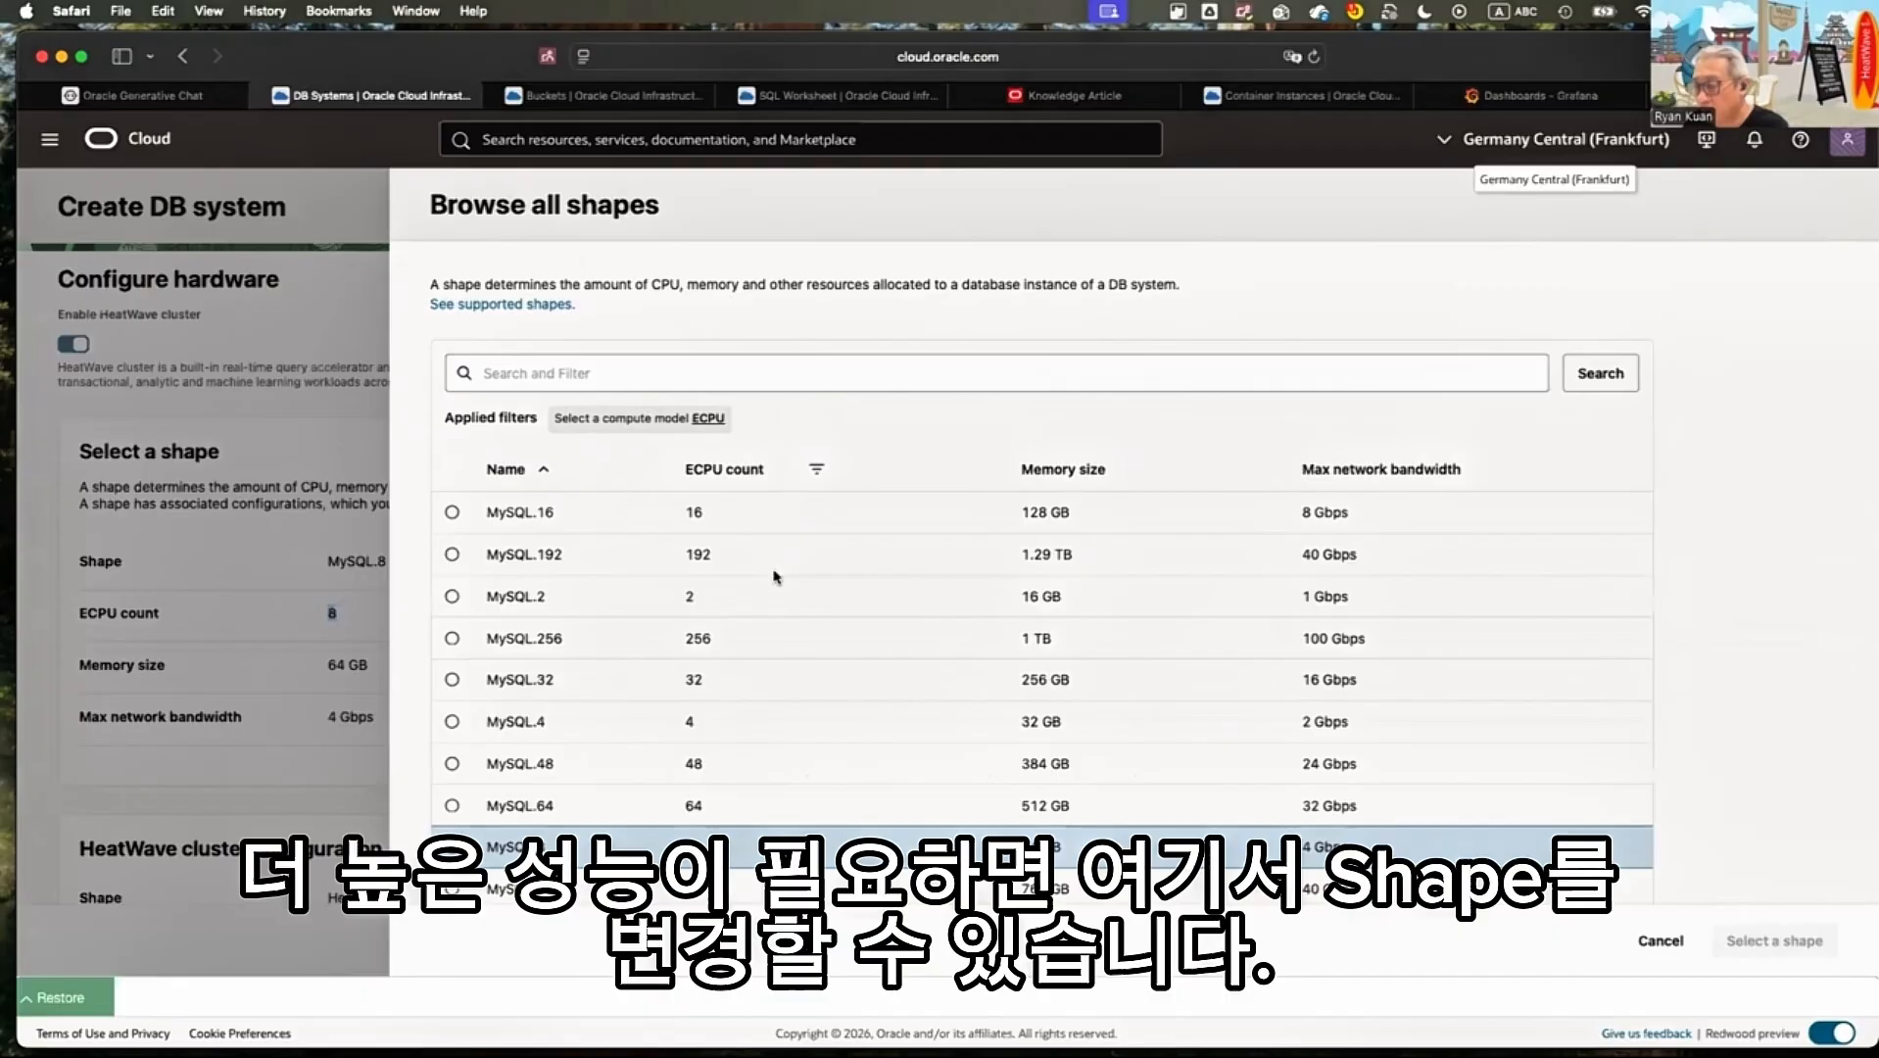
Sort the available shapes by ECPU count, examine the MySQL.256 memory and network bandwidth, and leave the shape list
scroll(554, 381, down, 3)
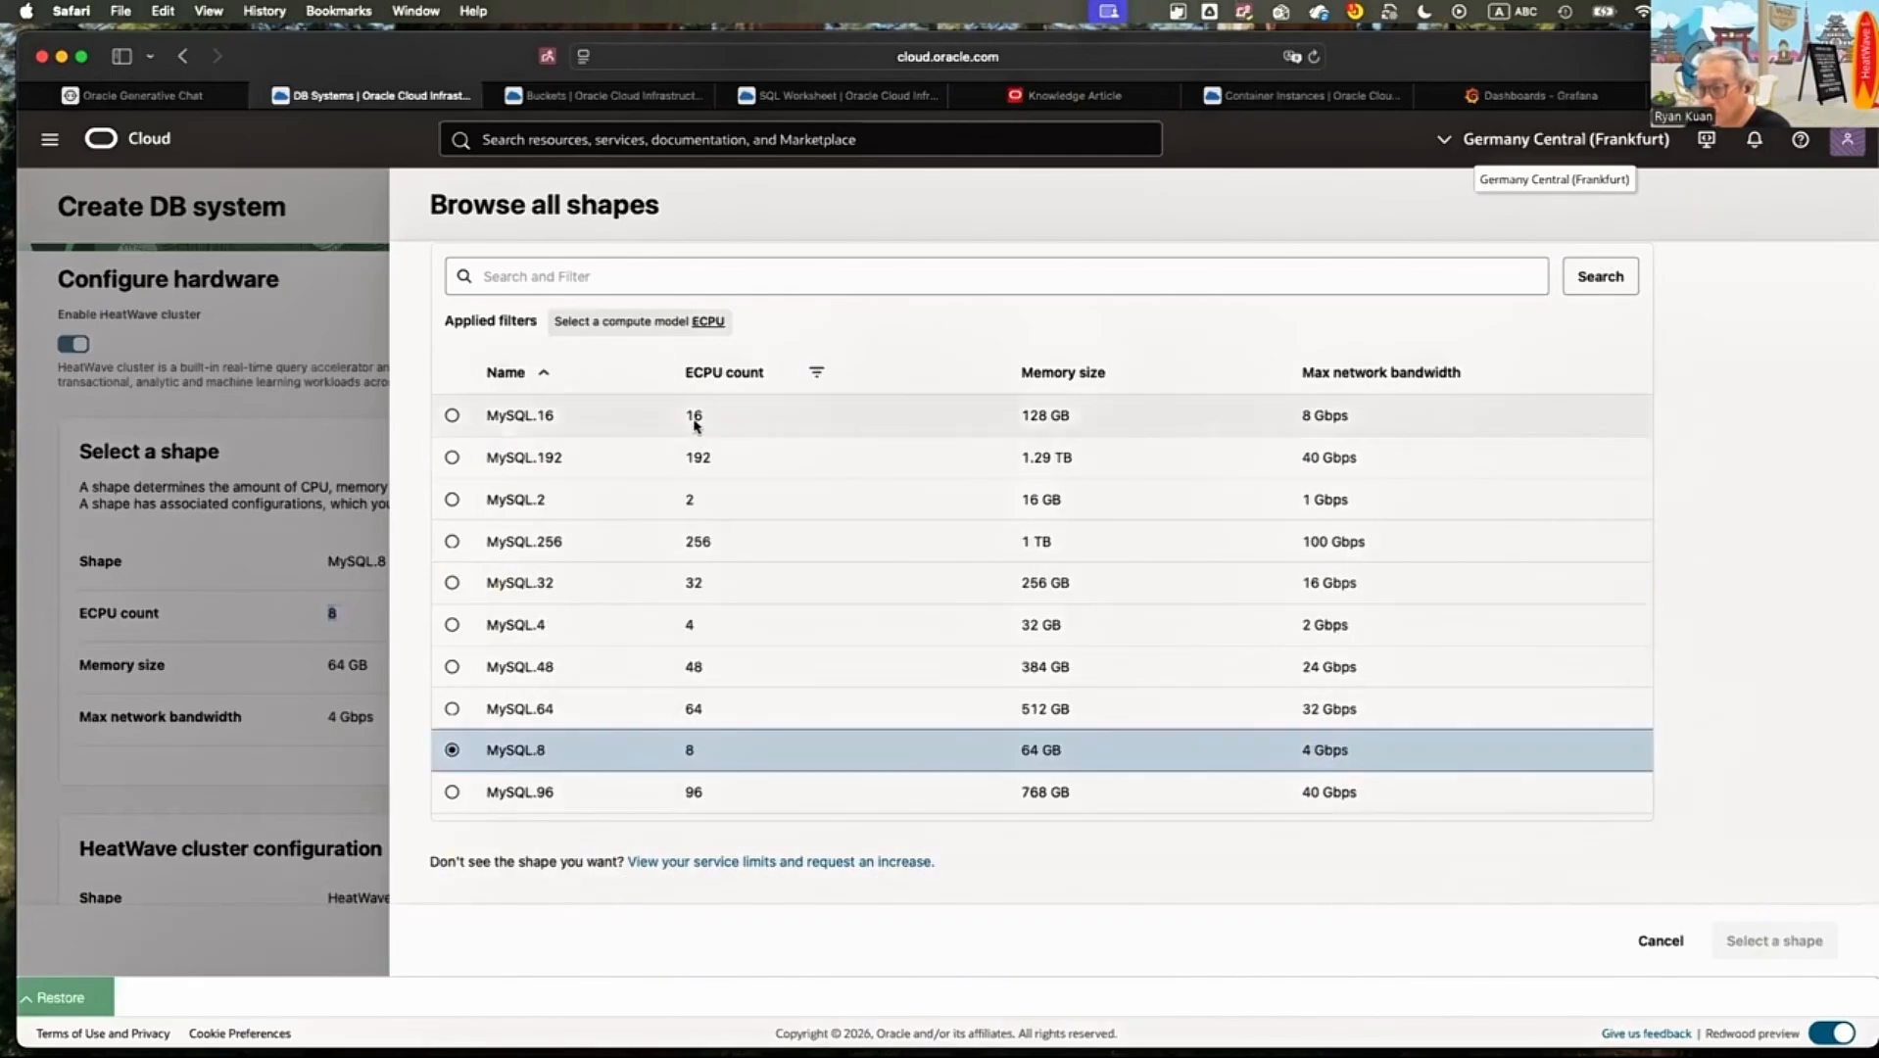
scroll(693, 423, up, 2)
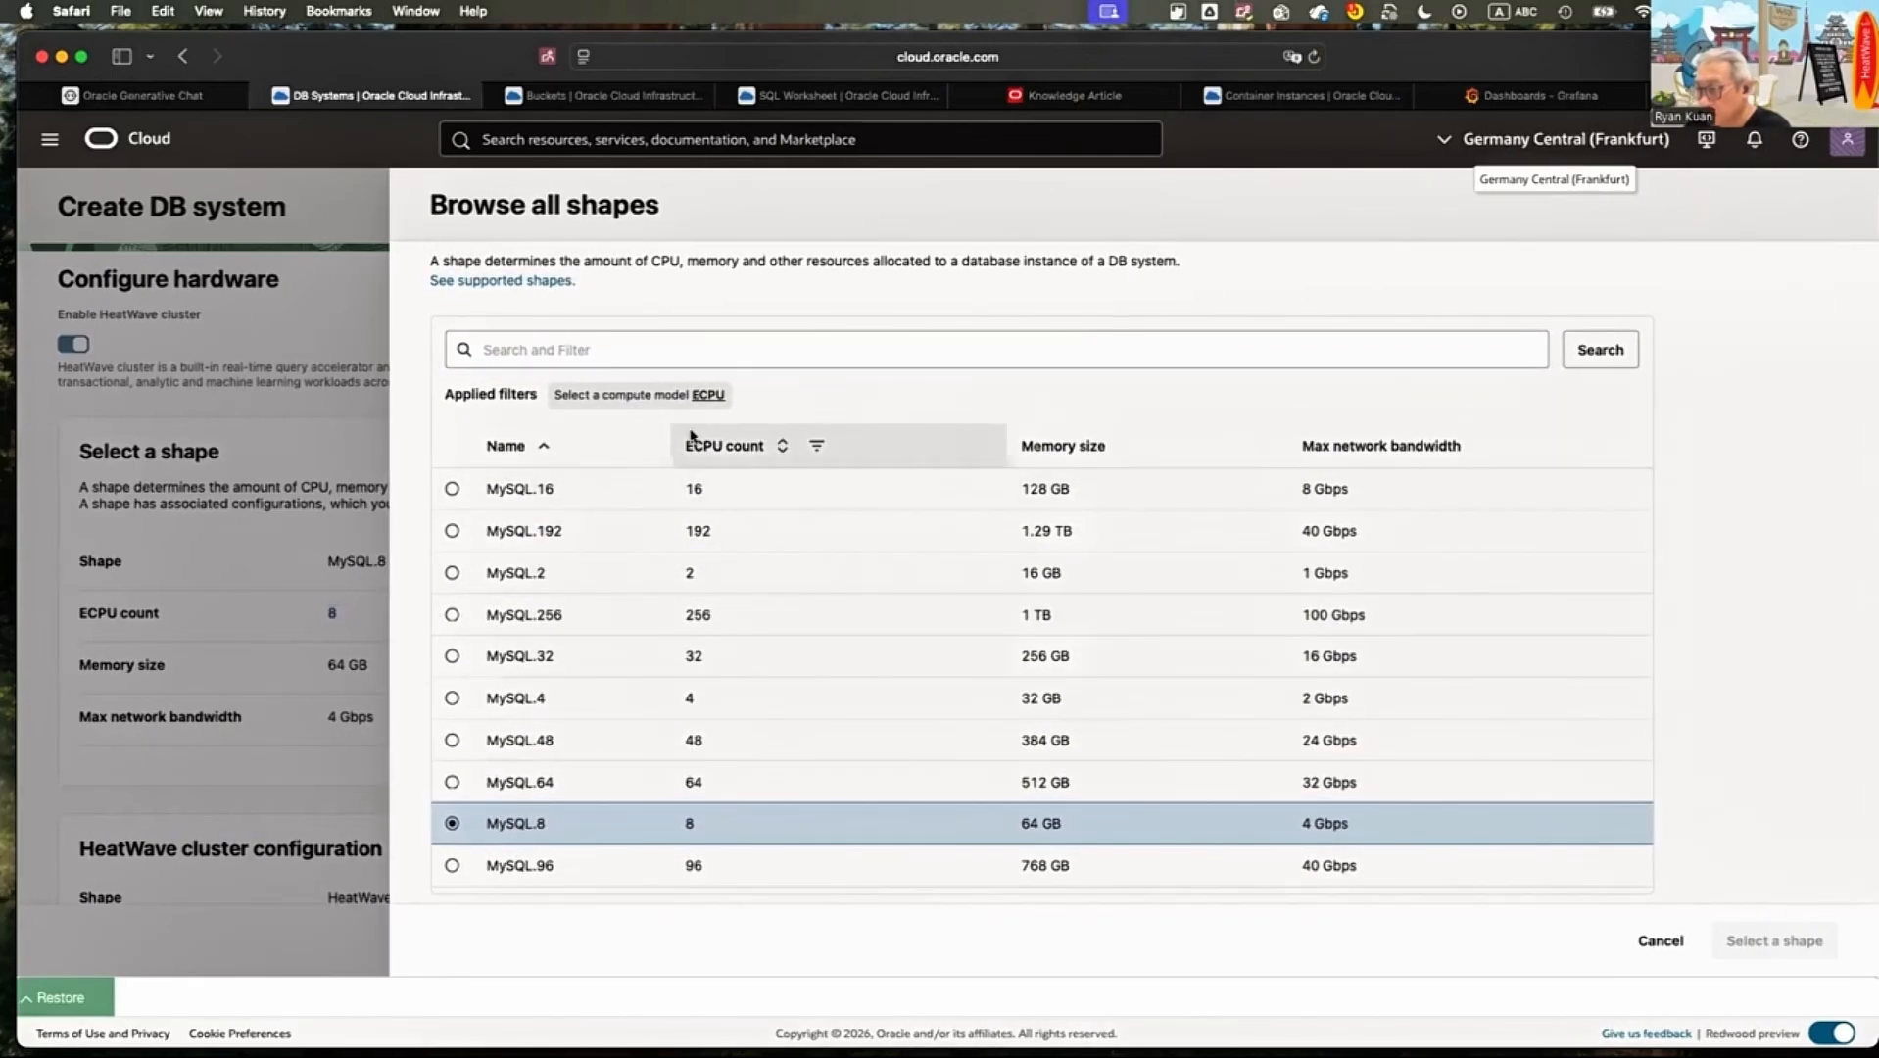
click(691, 438)
scroll(699, 502, down, 2)
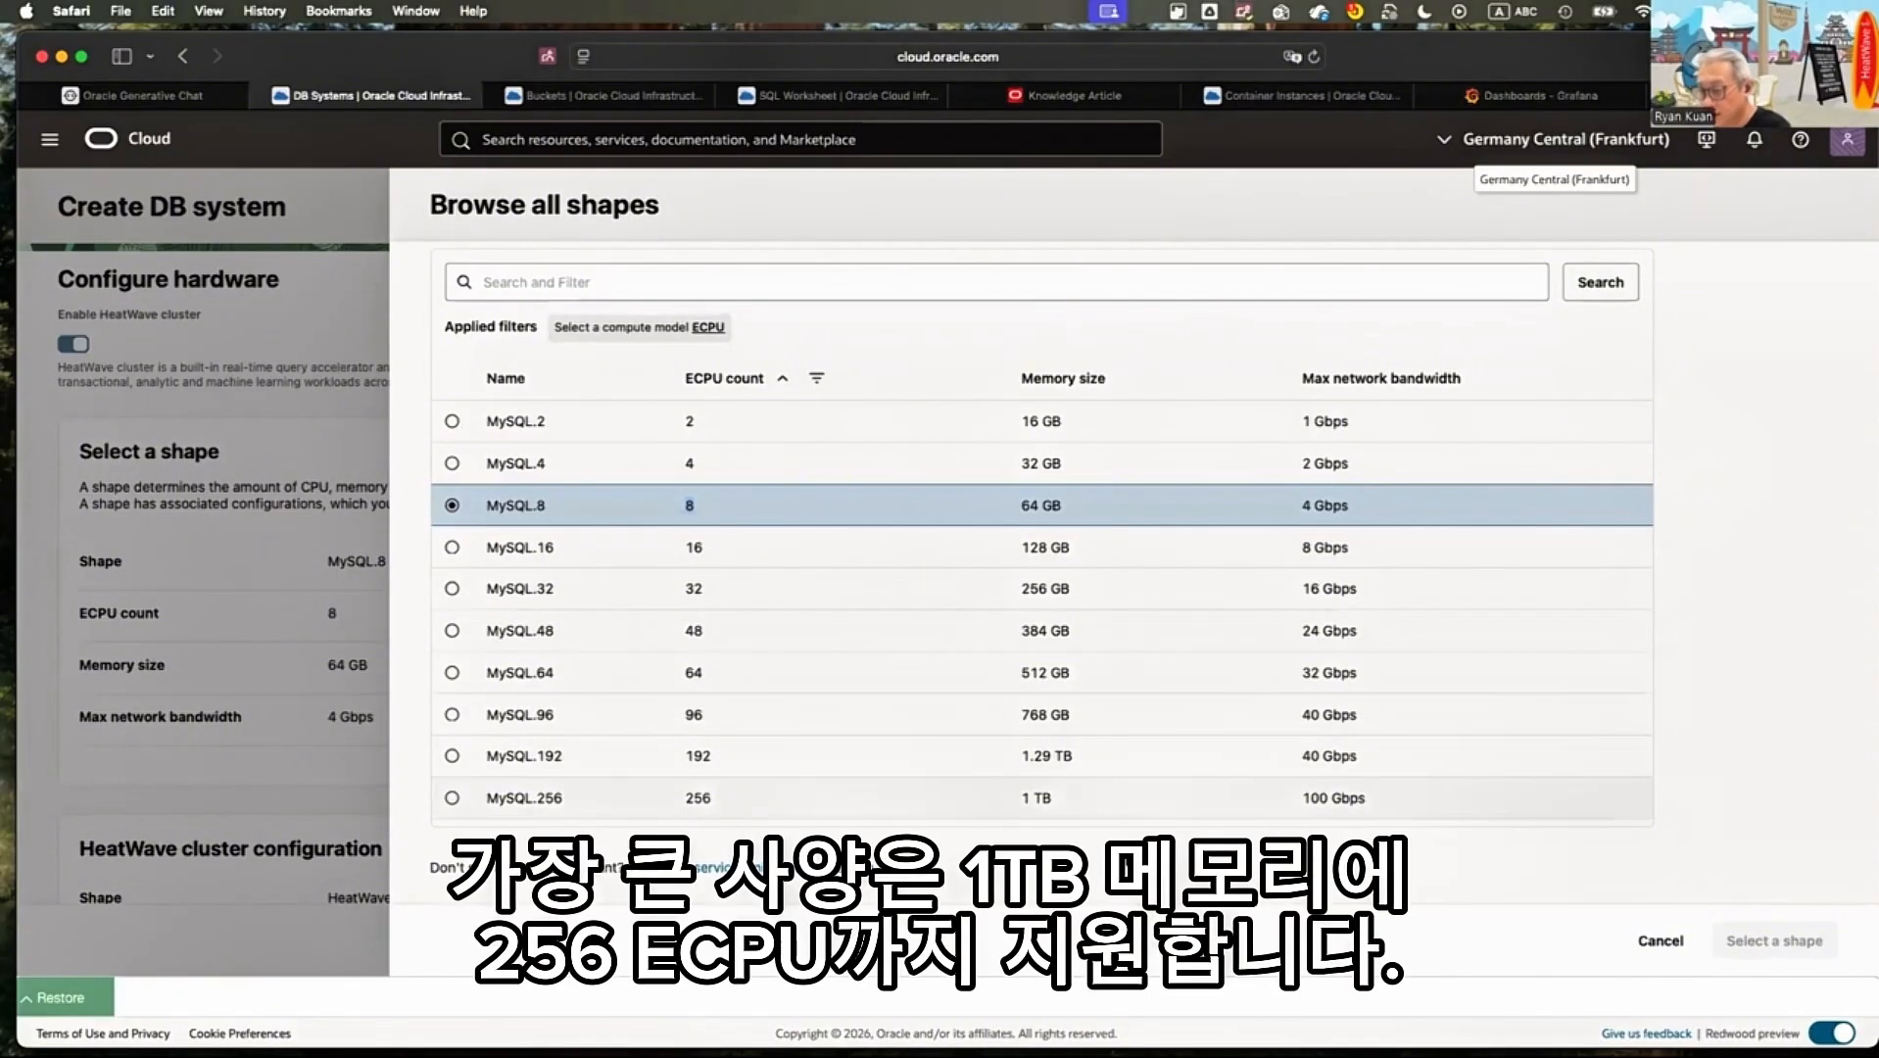
double_click(524, 798)
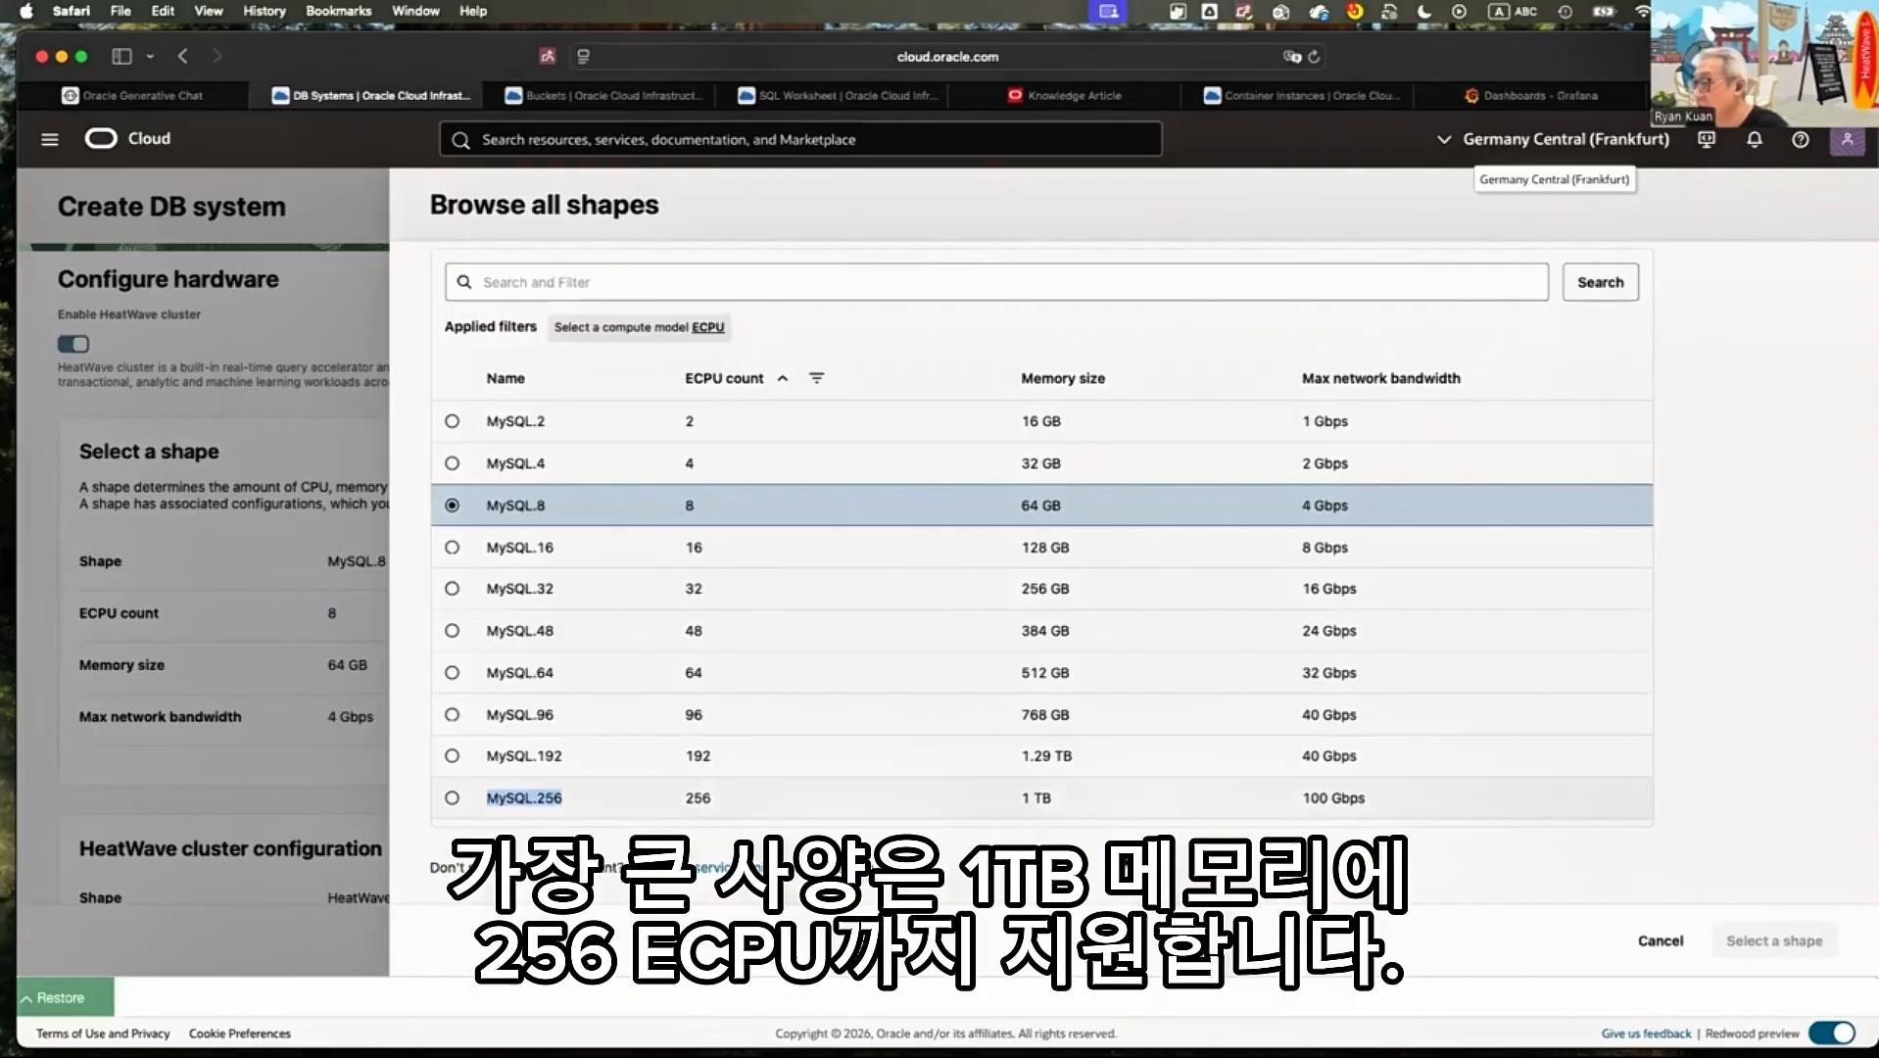
double_click(1036, 798)
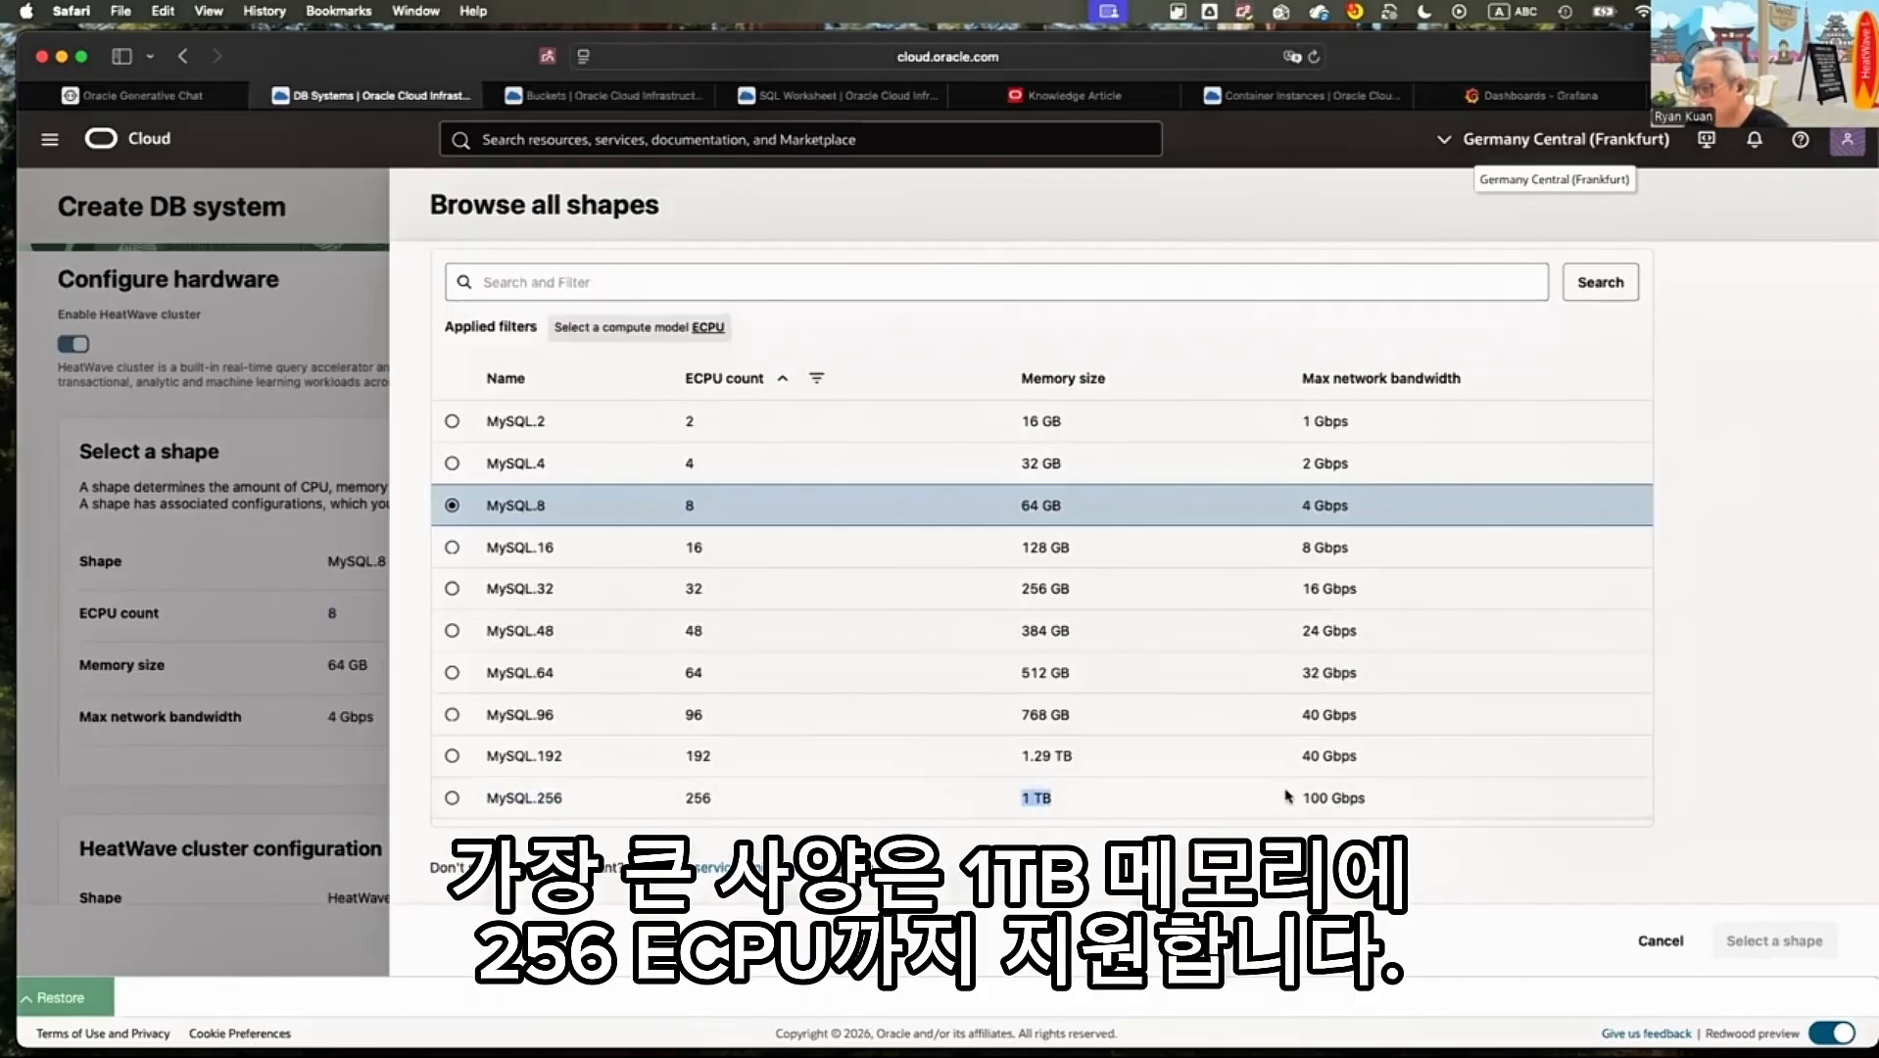
scroll(1373, 789, down, 1)
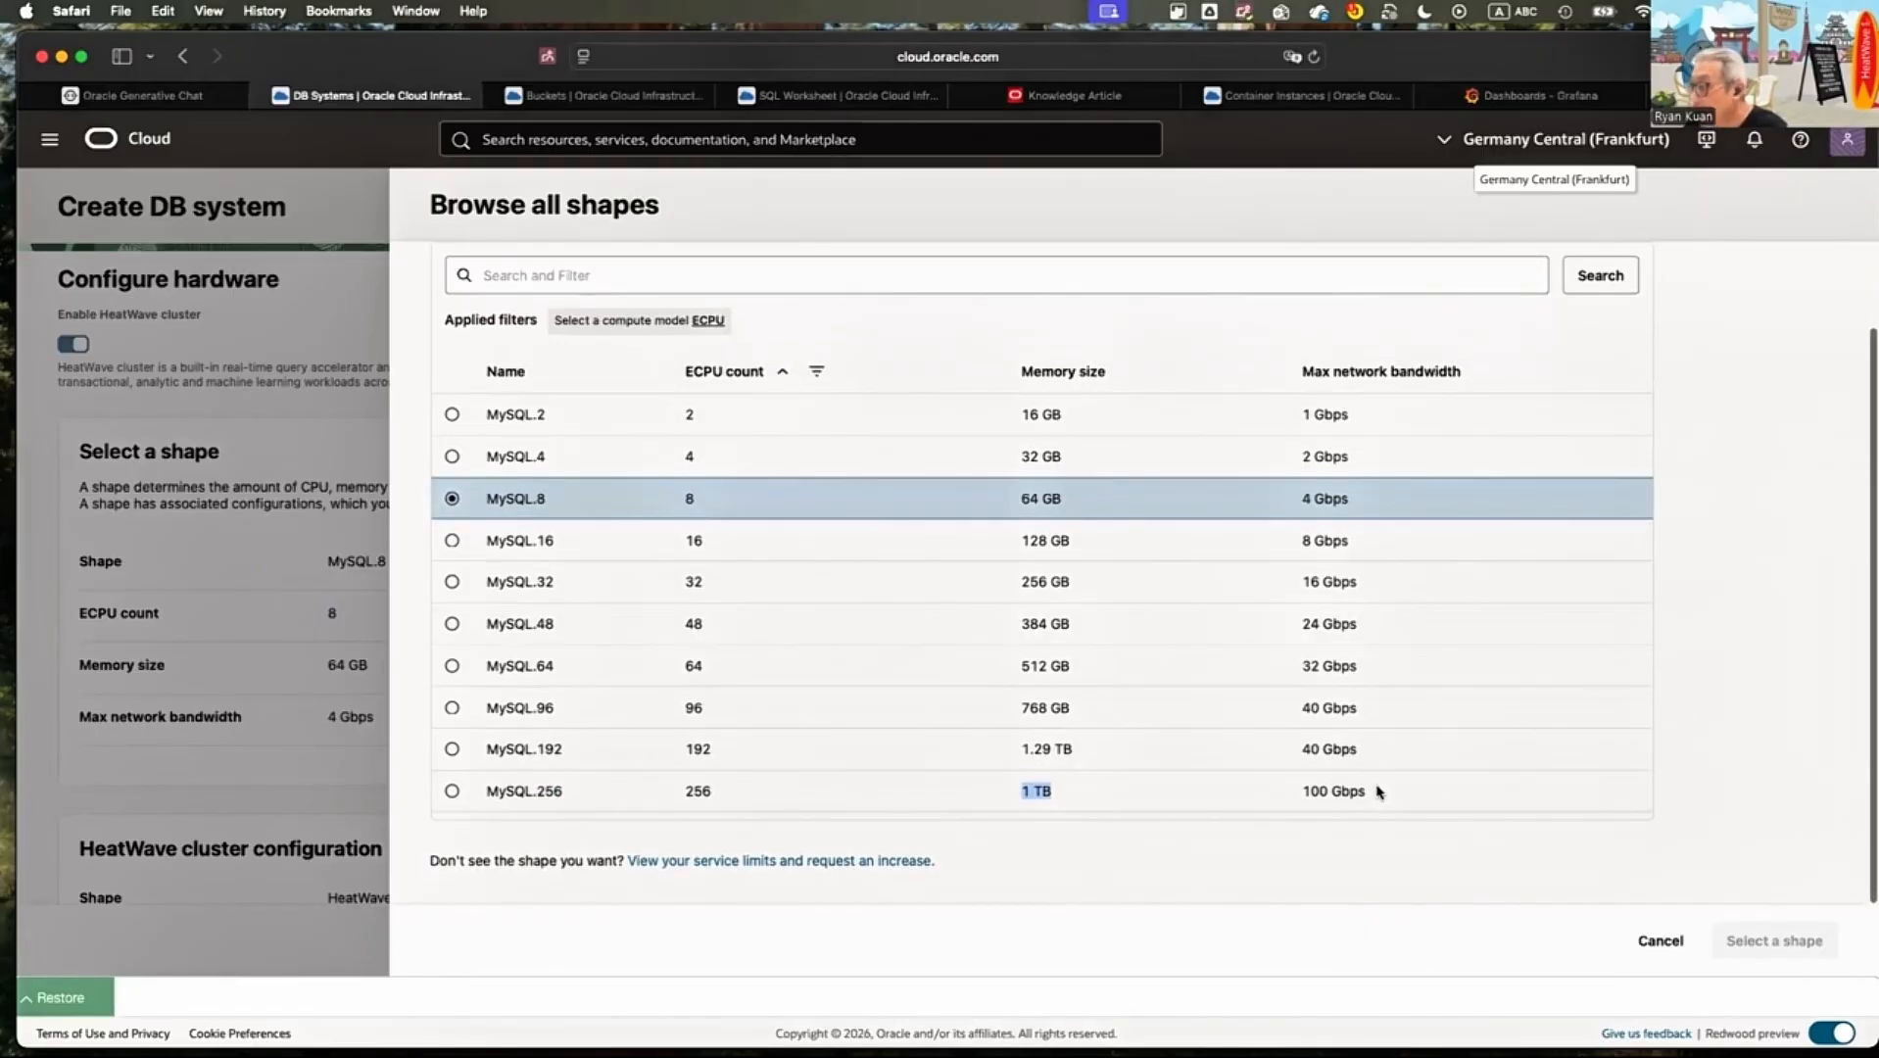
drag(1376, 792, 1301, 792)
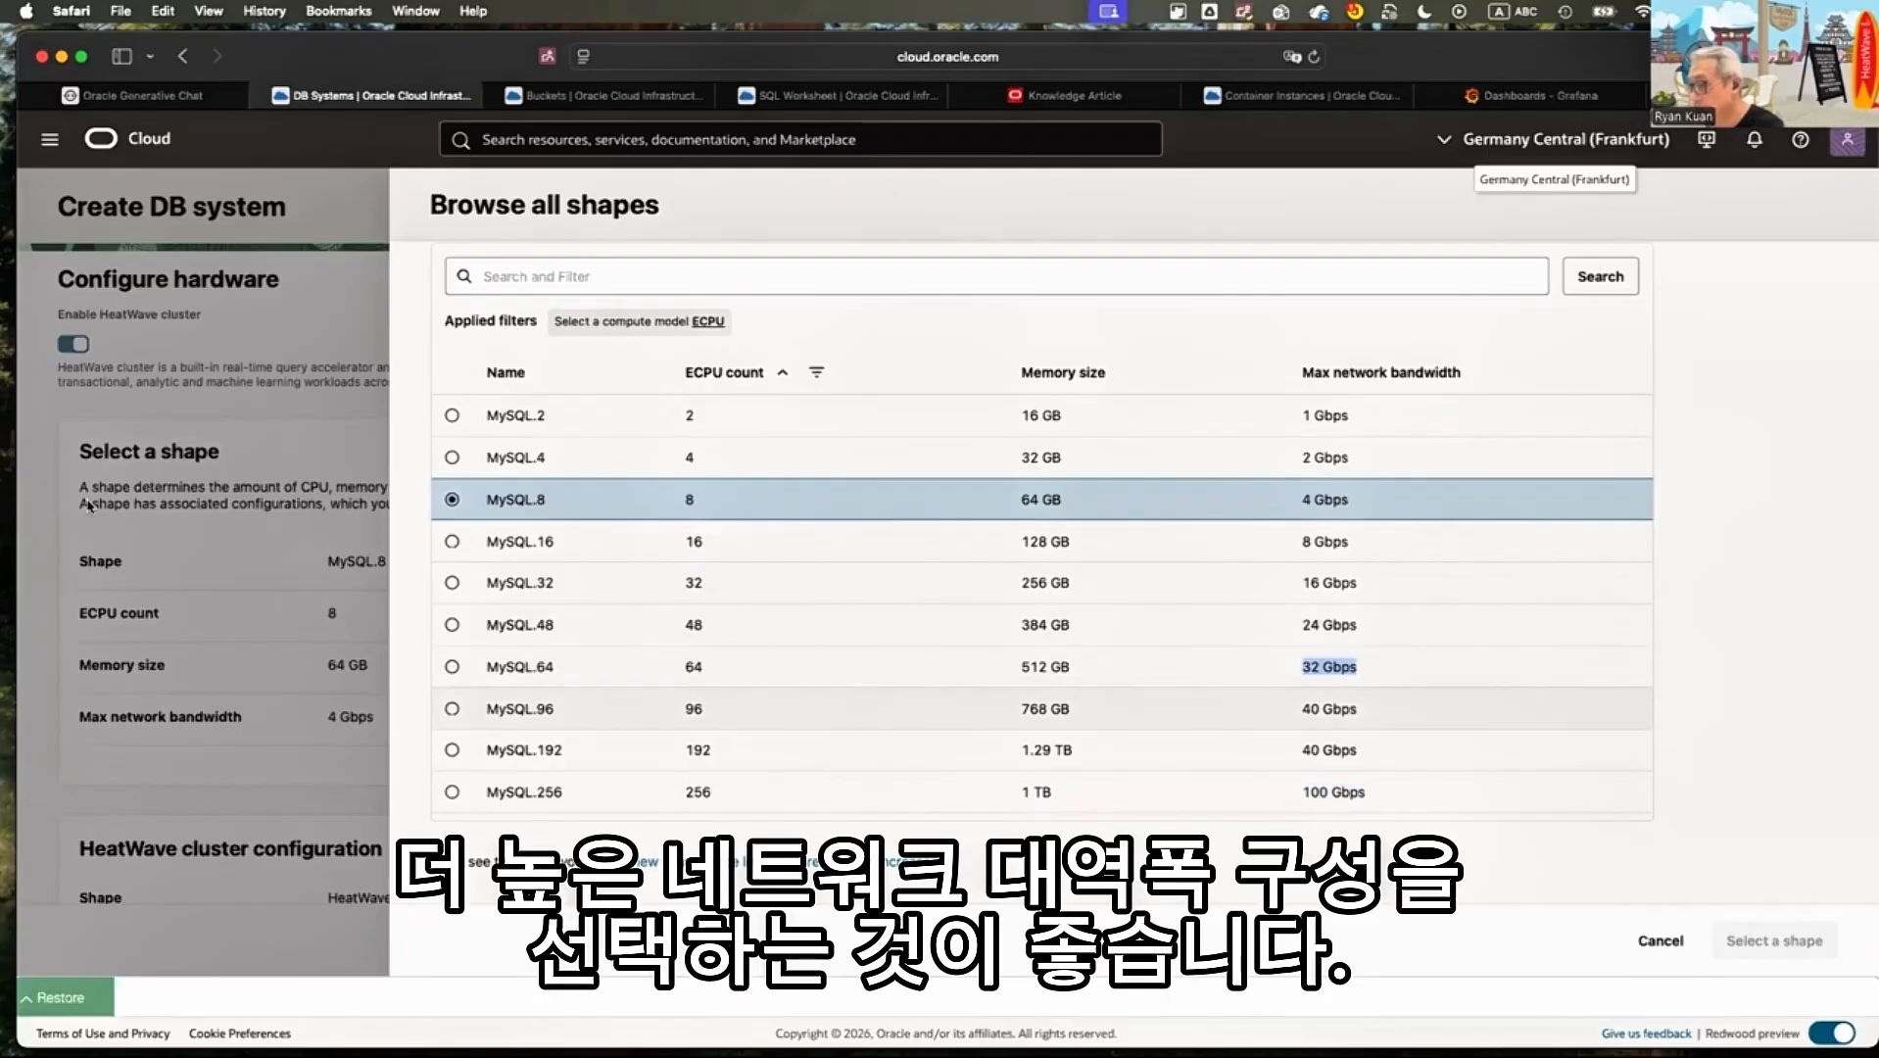
click(388, 506)
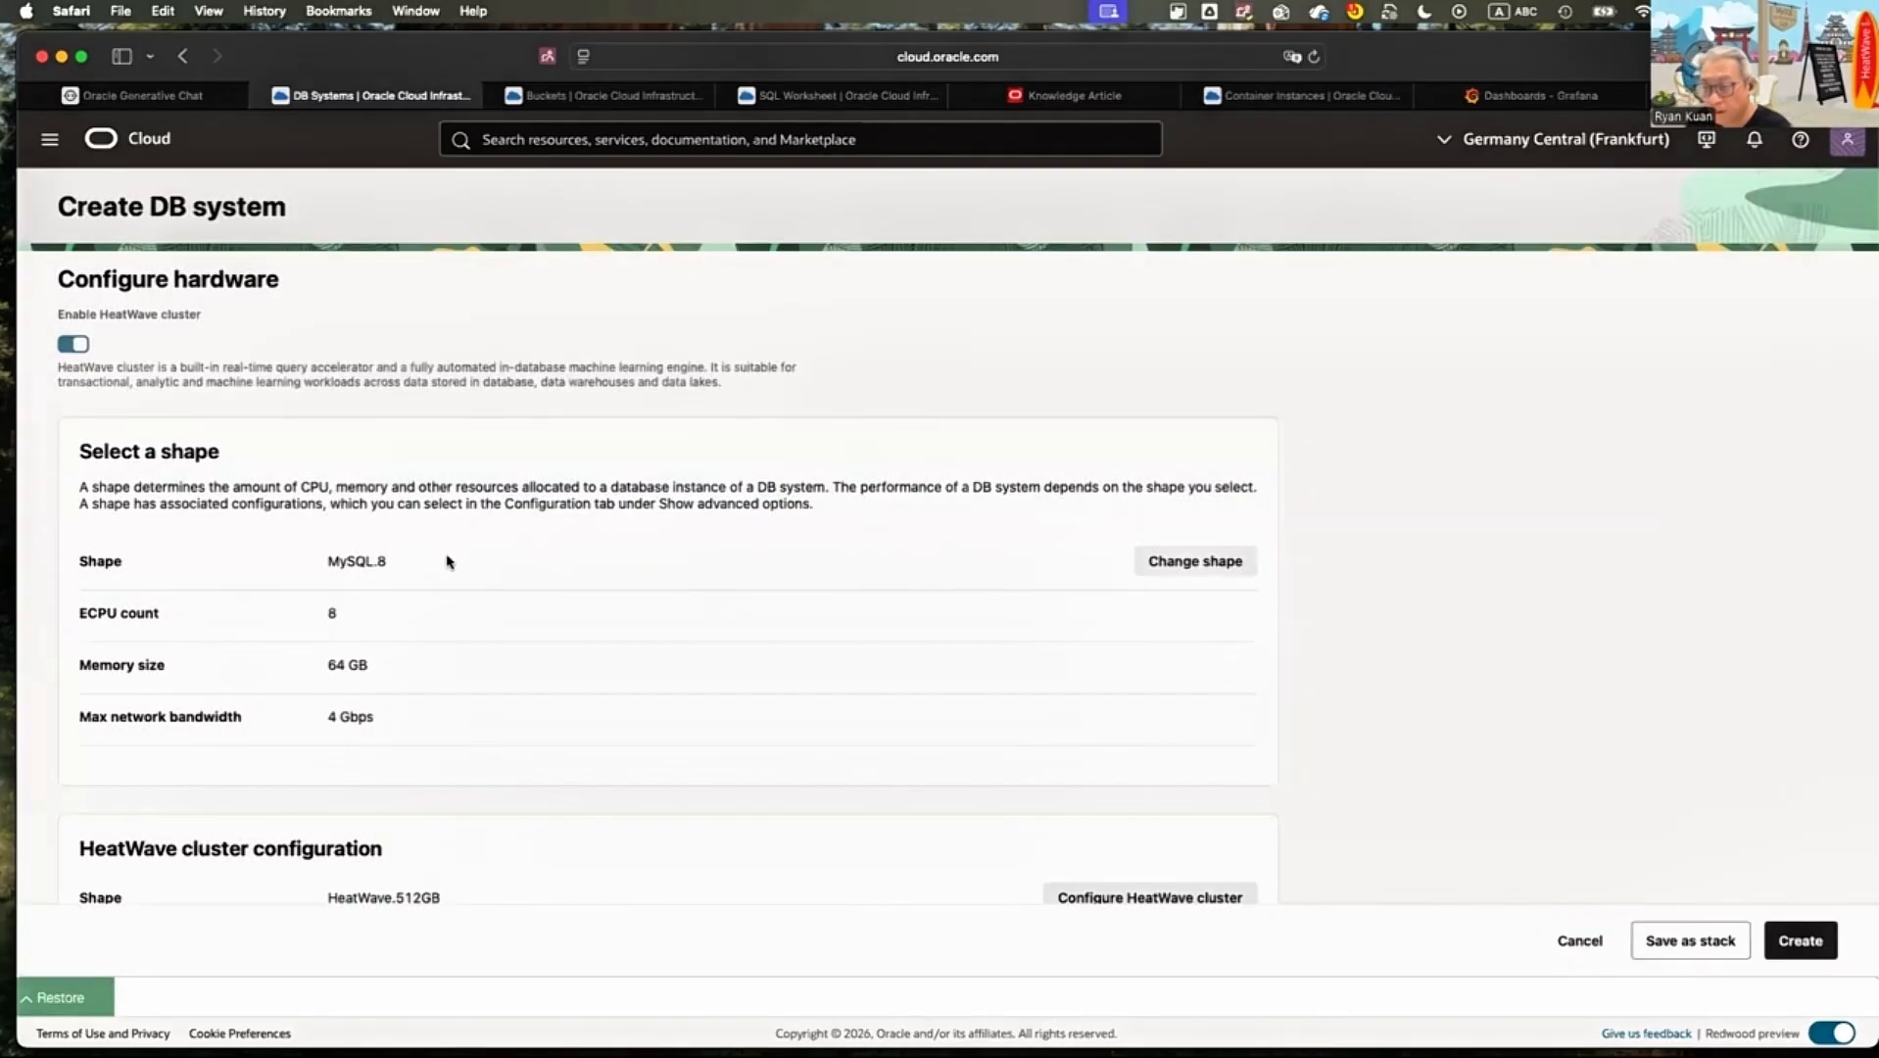
Open the HeatWave cluster configuration and examine the allowed range for its number of nodes
scroll(447, 560, down, 5)
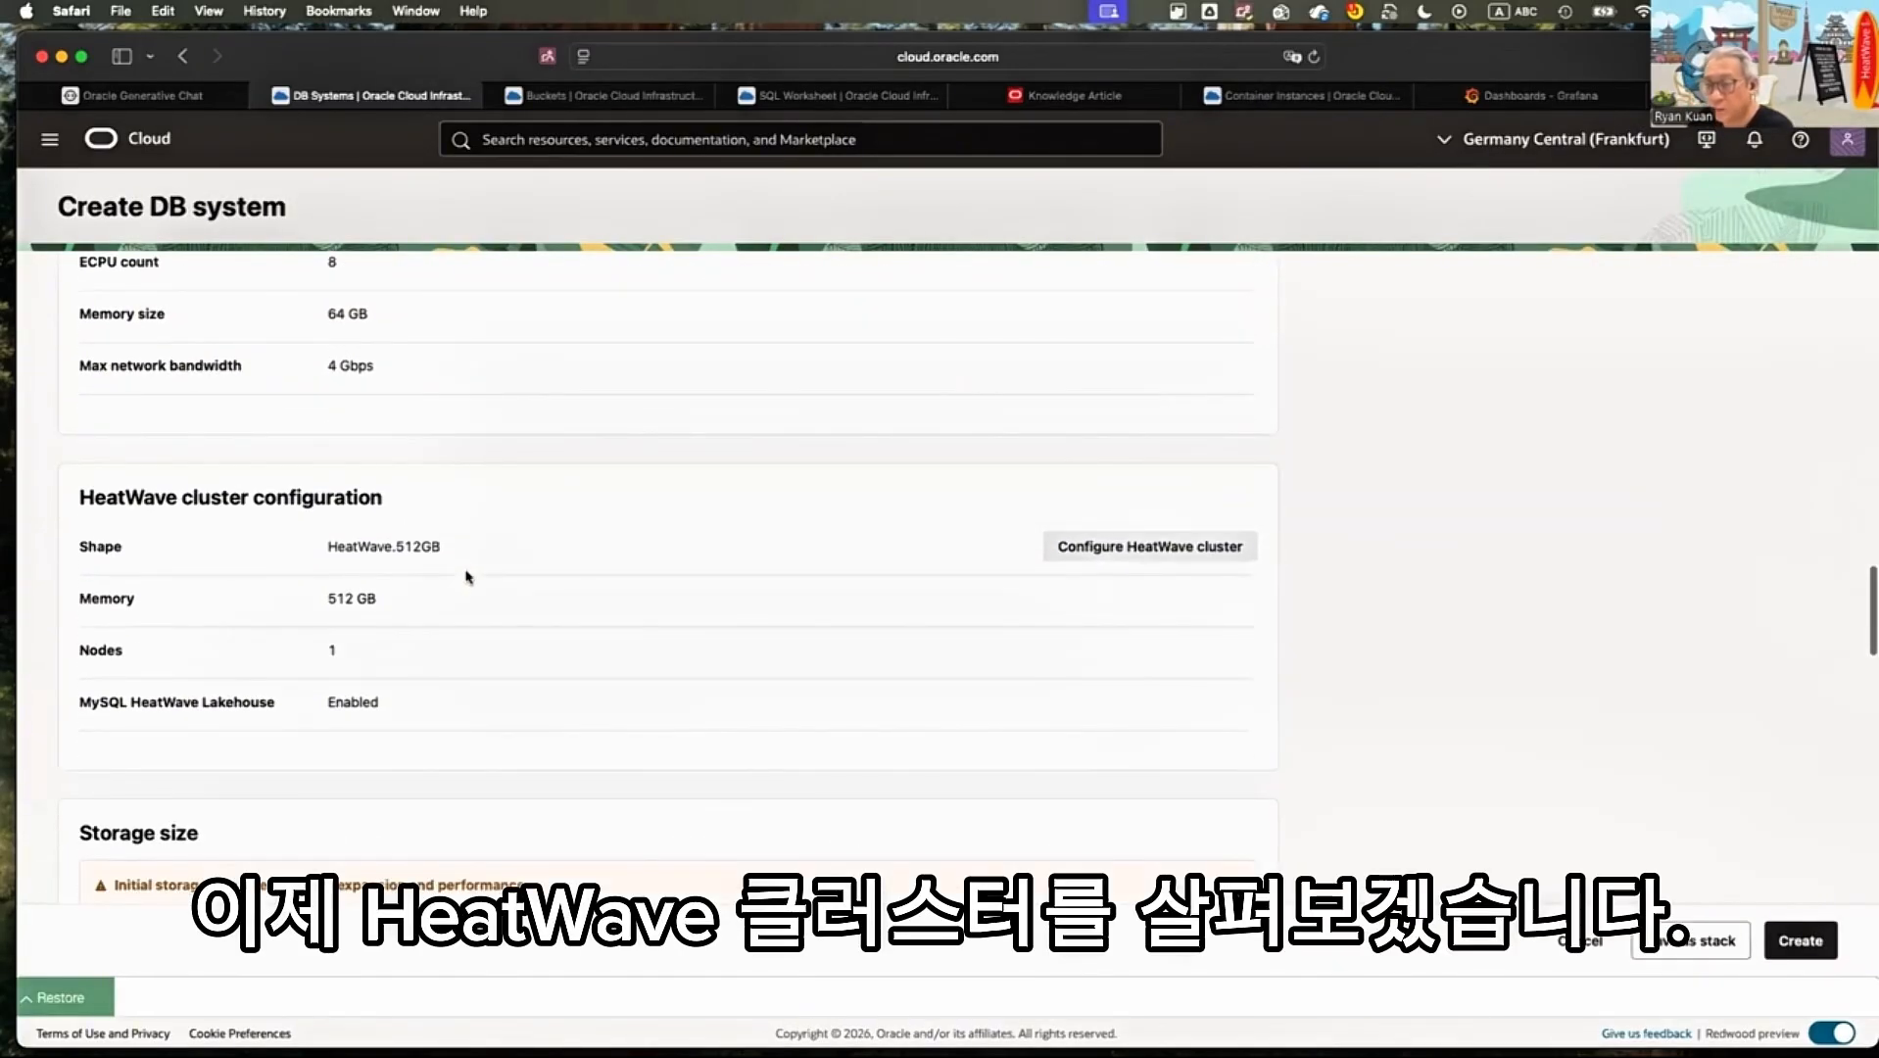
mouse_move(80, 497)
mouse_down()
mouse_move(250, 498)
mouse_move(384, 534)
mouse_move(383, 500)
mouse_up()
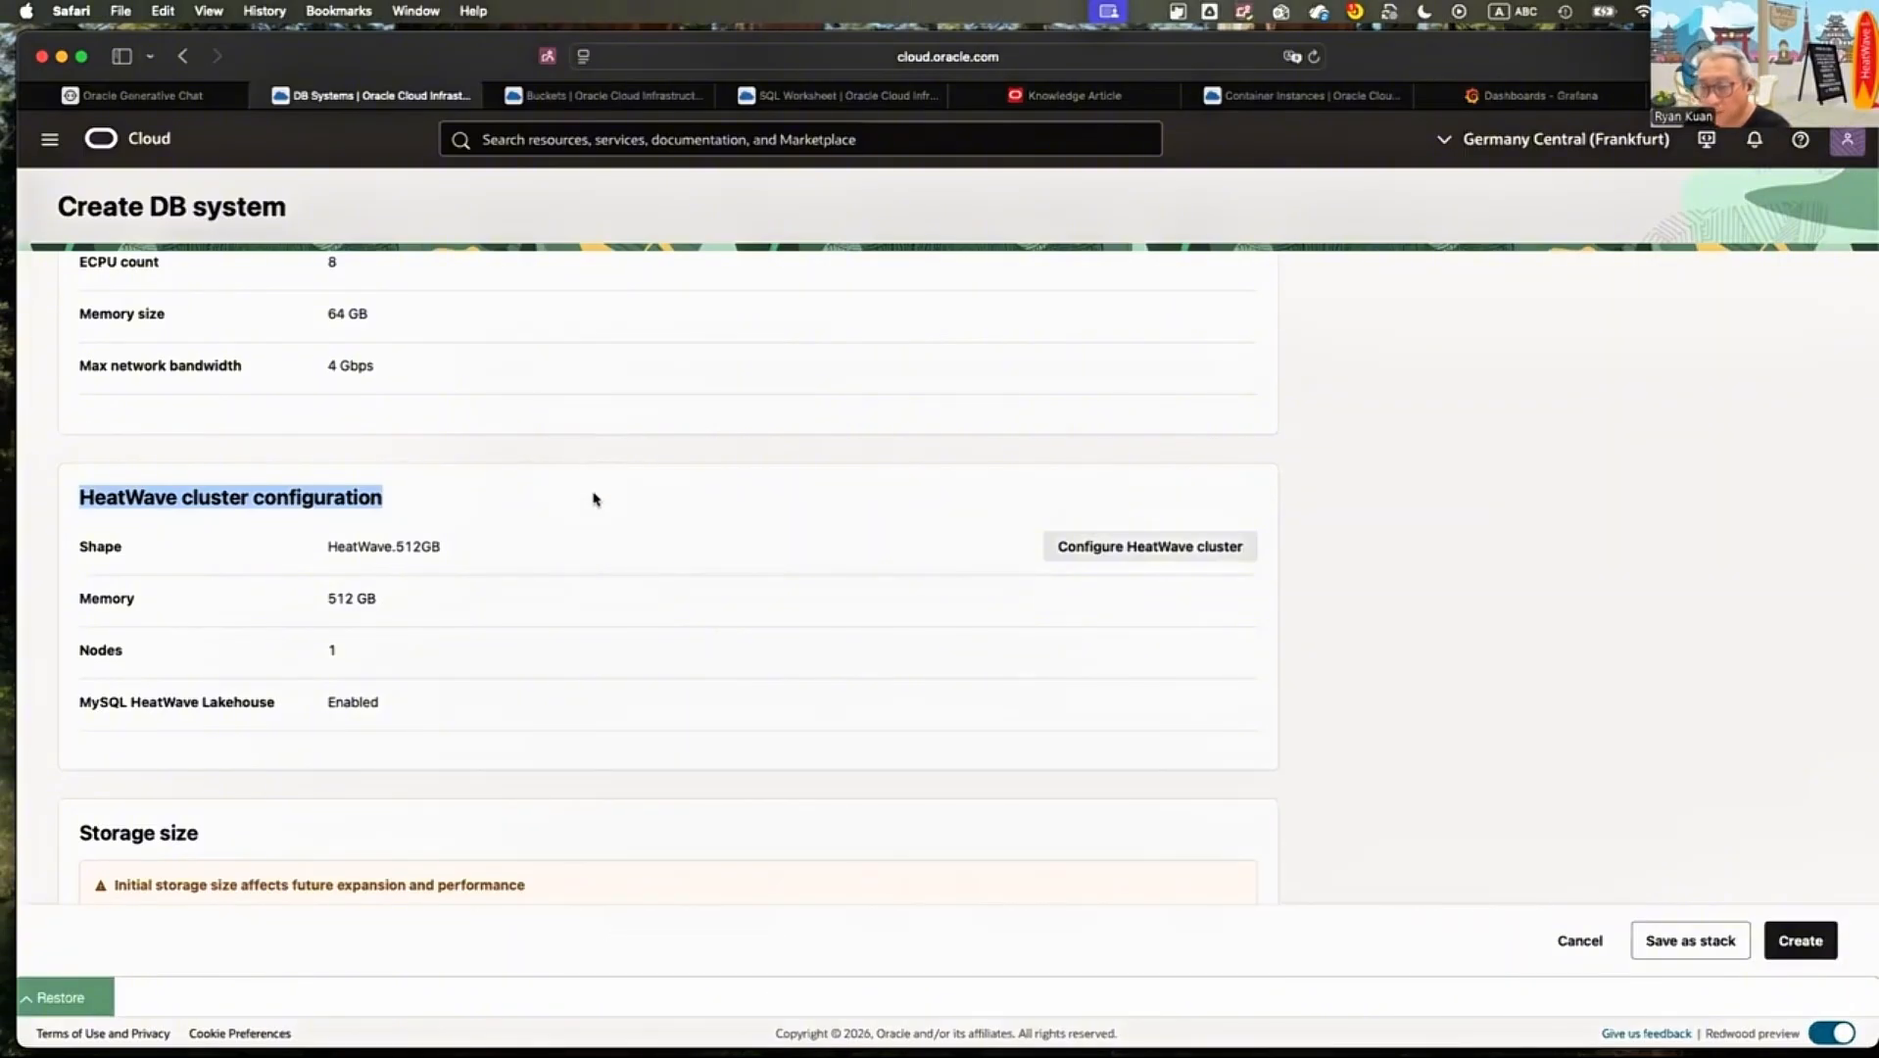
scroll(592, 494, down, 3)
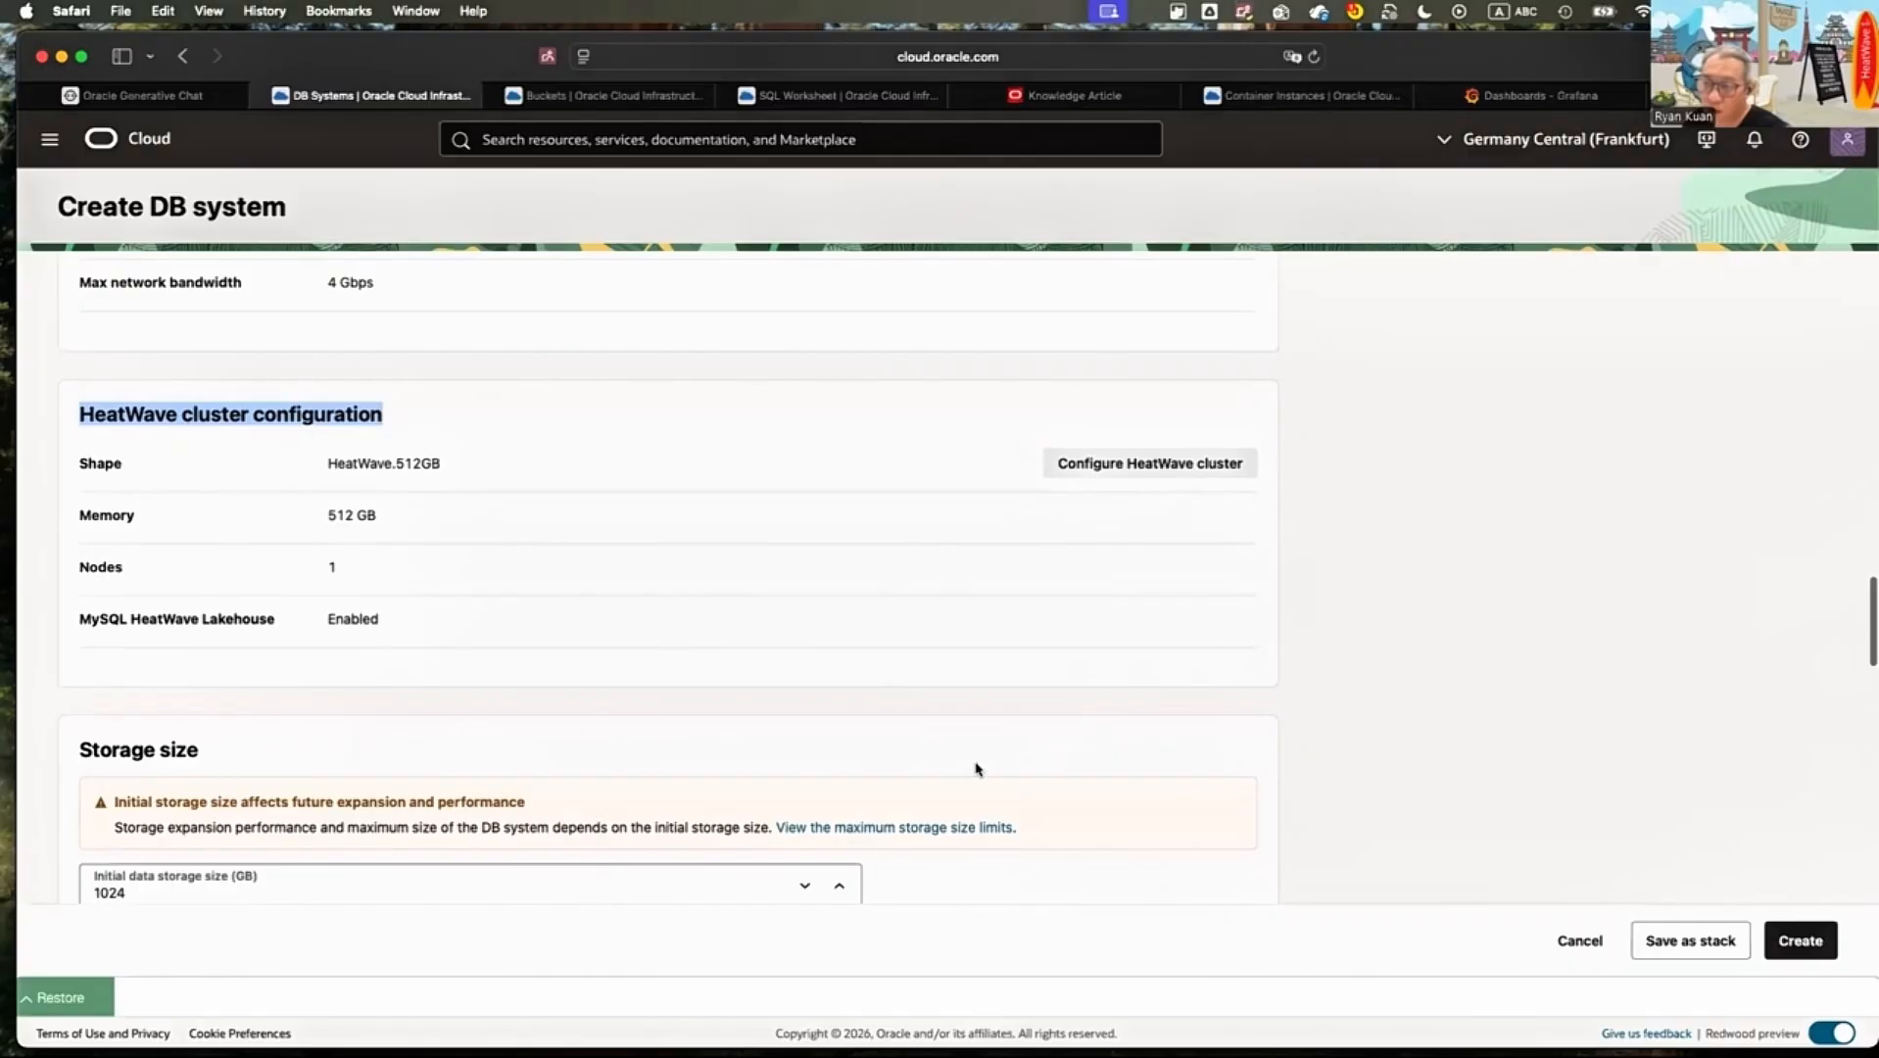
click(1150, 464)
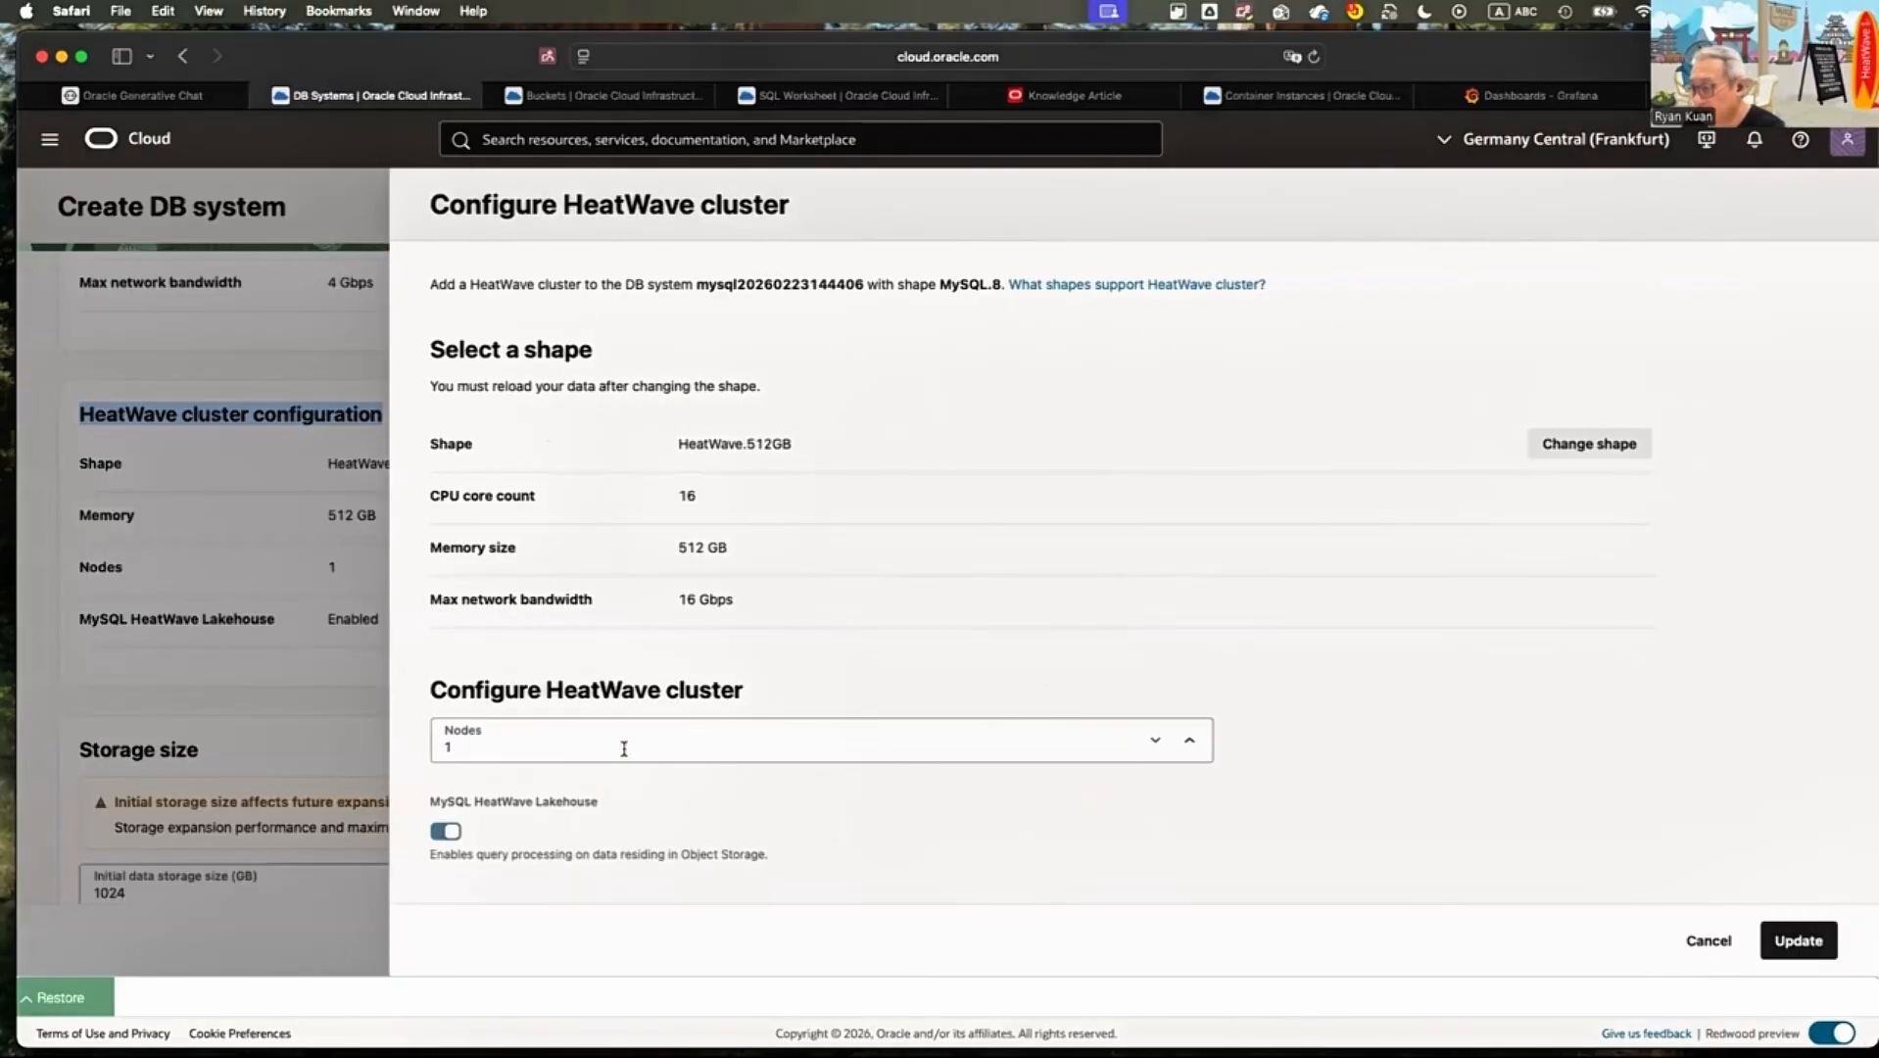
click(633, 760)
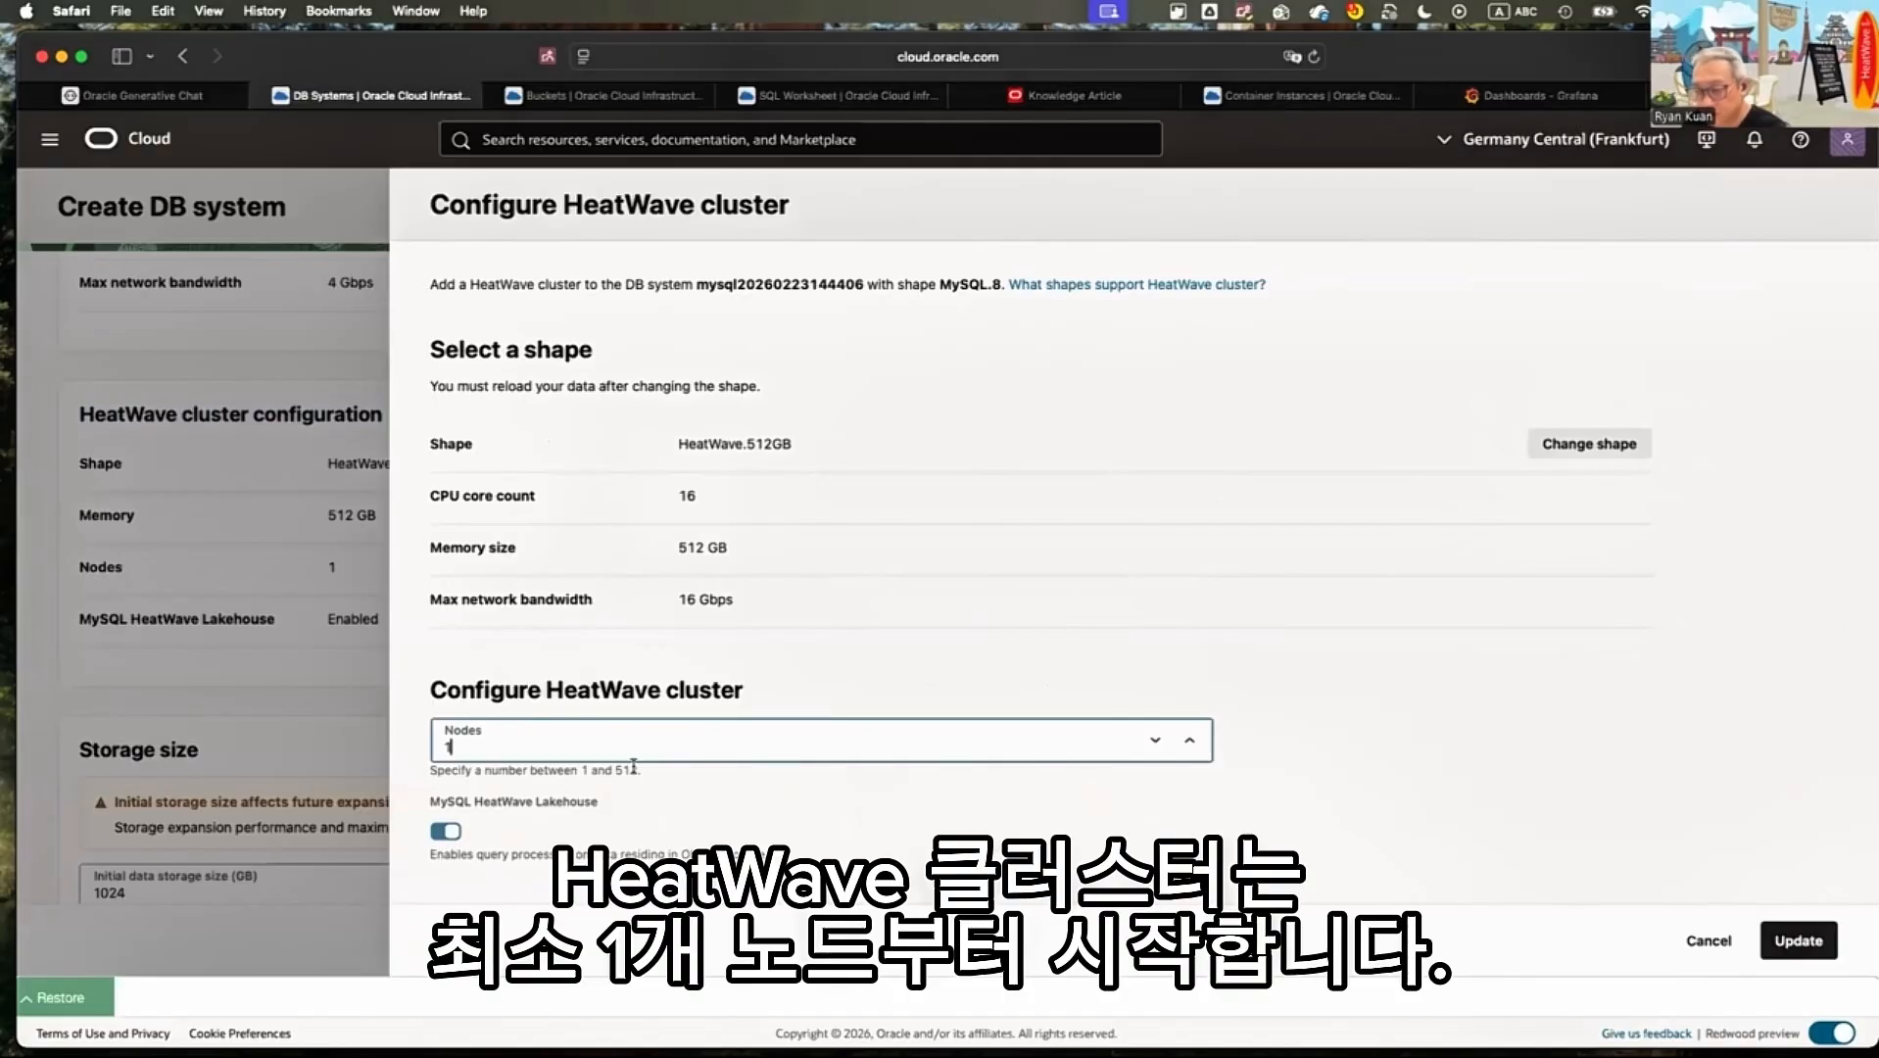
click(633, 765)
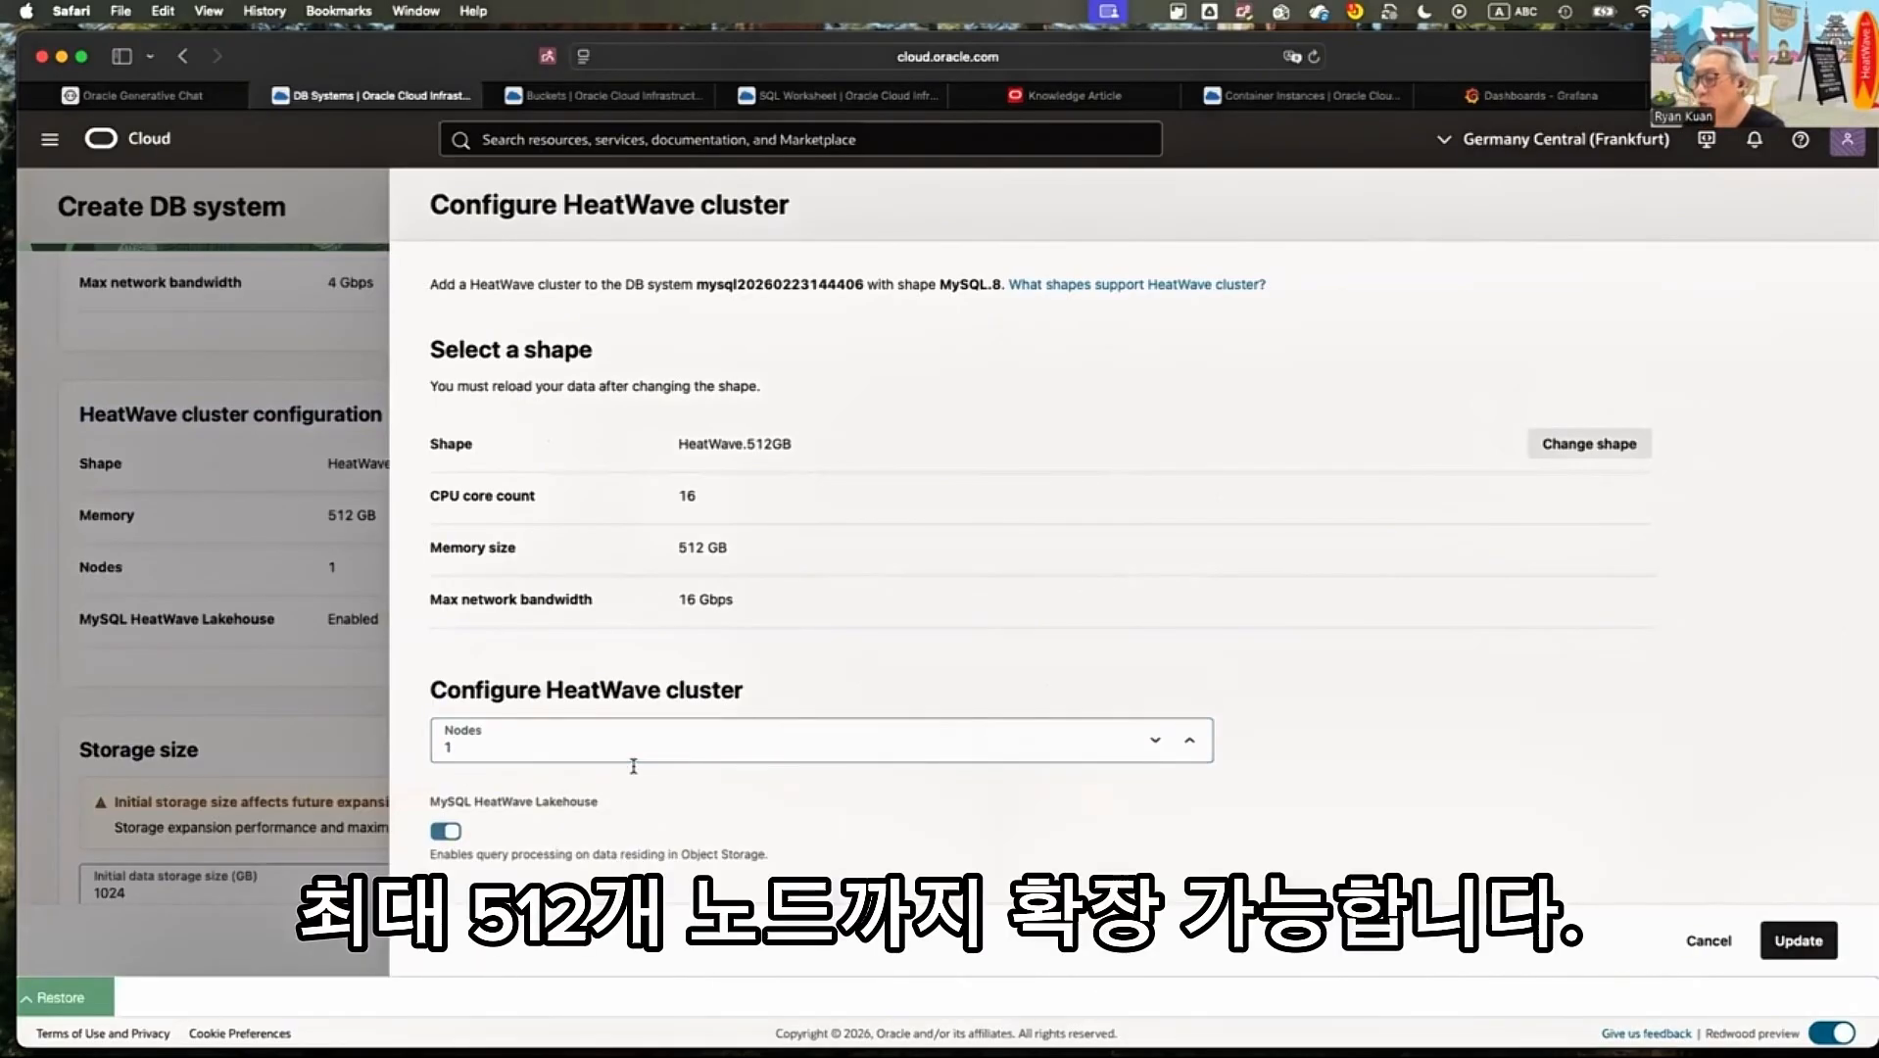
click(633, 762)
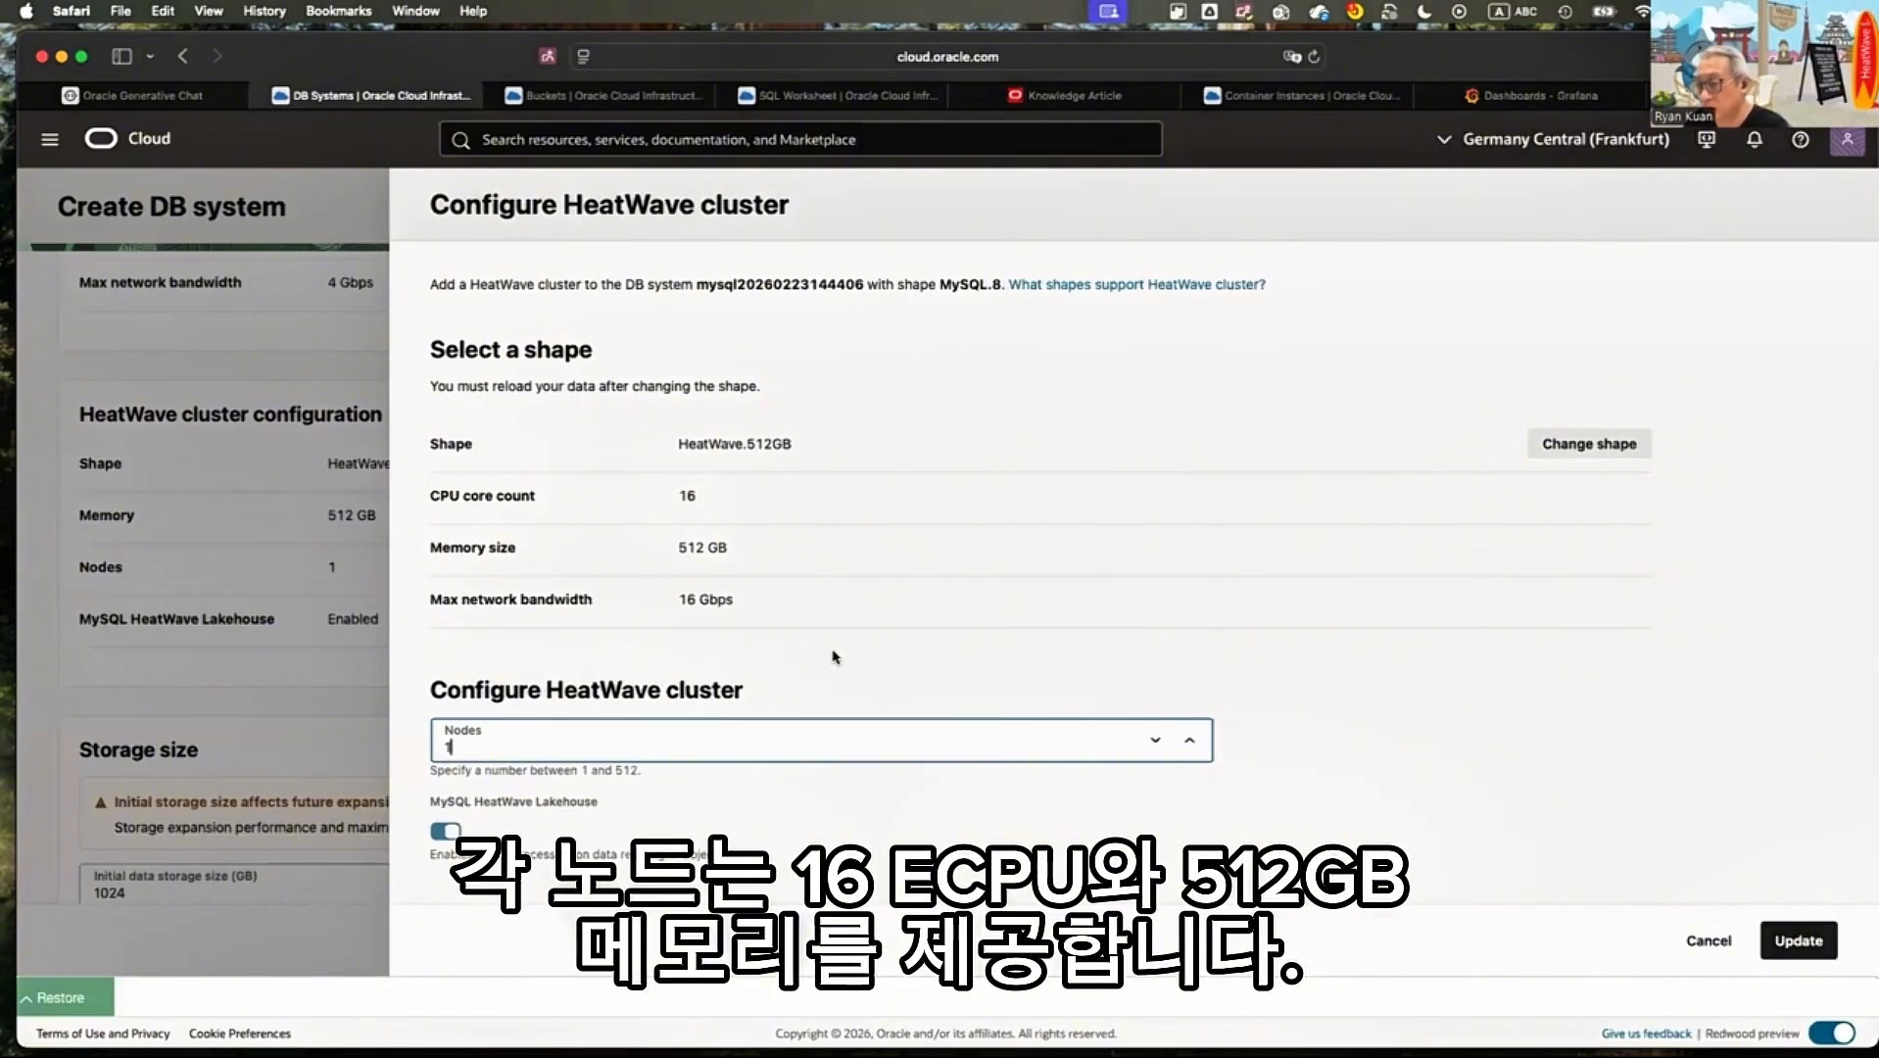
Examine the HeatWave shape's CPU core count, memory size and maximum network bandwidth, and leave the cluster configuration
double_click(688, 496)
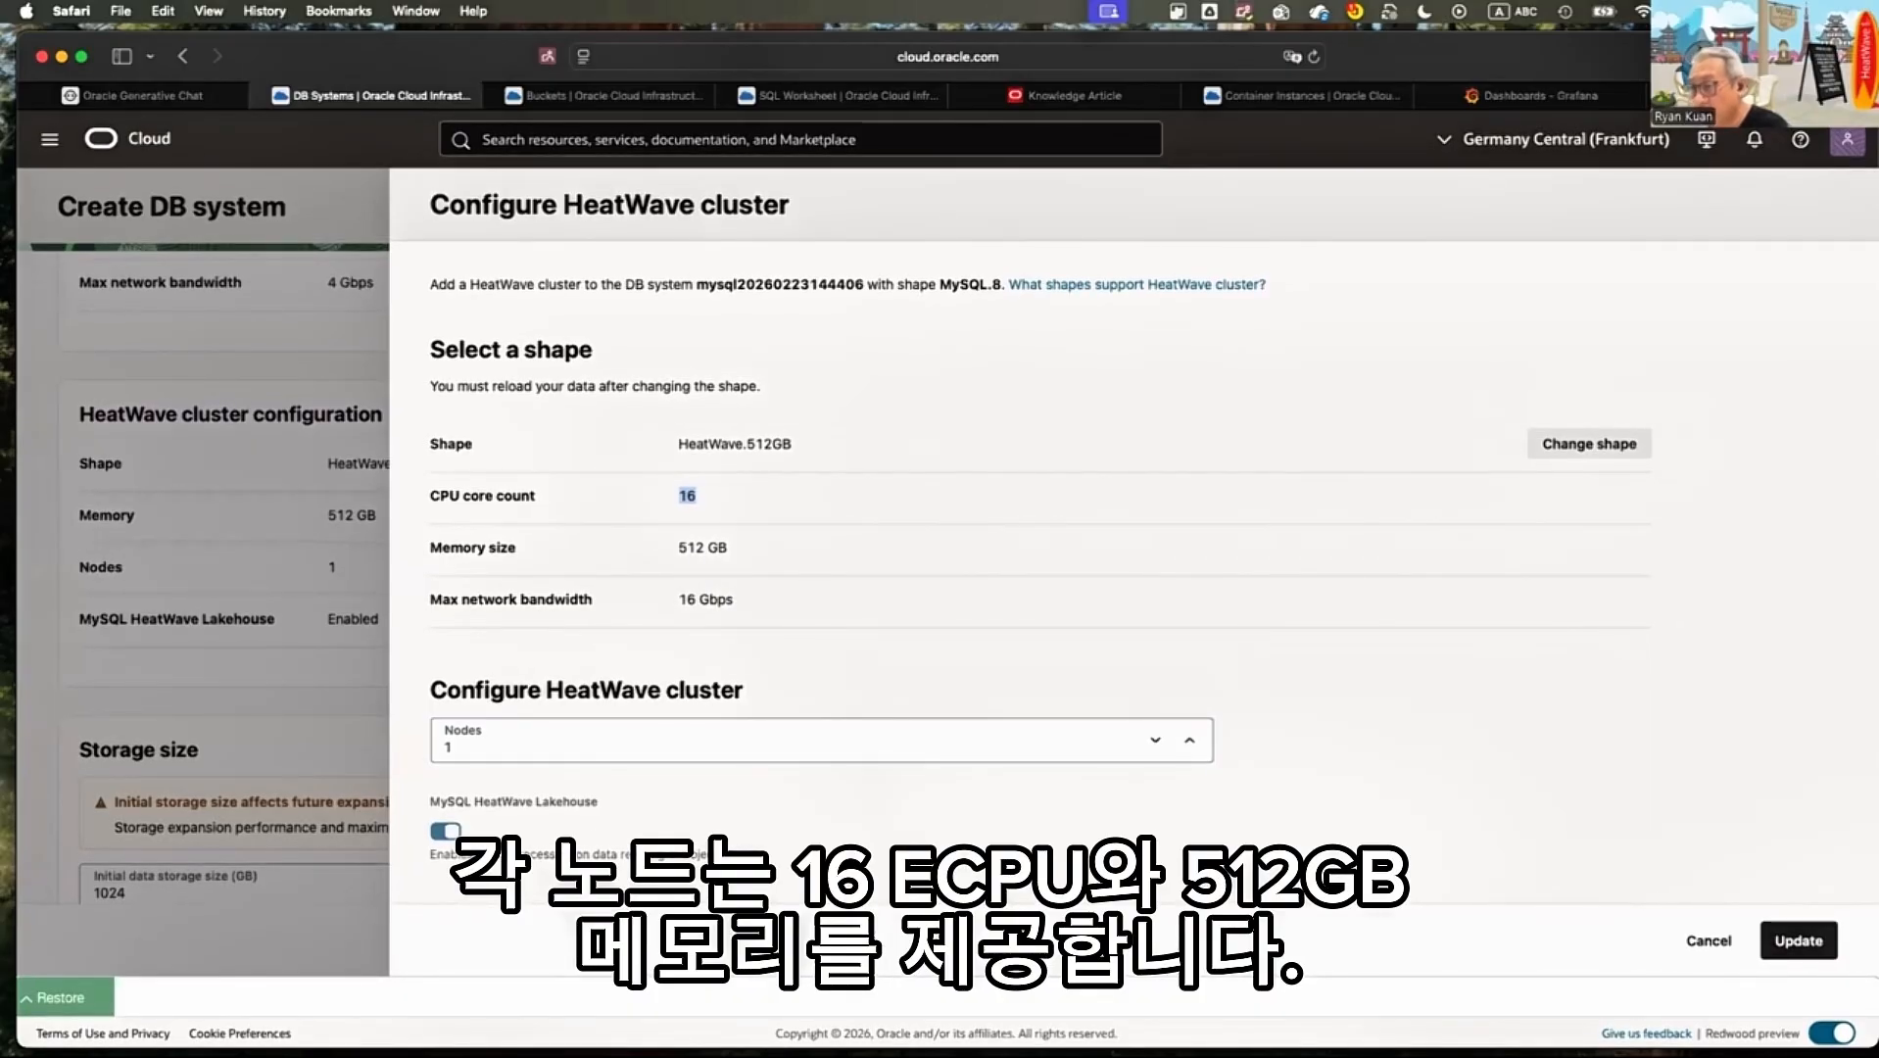
triple_click(702, 547)
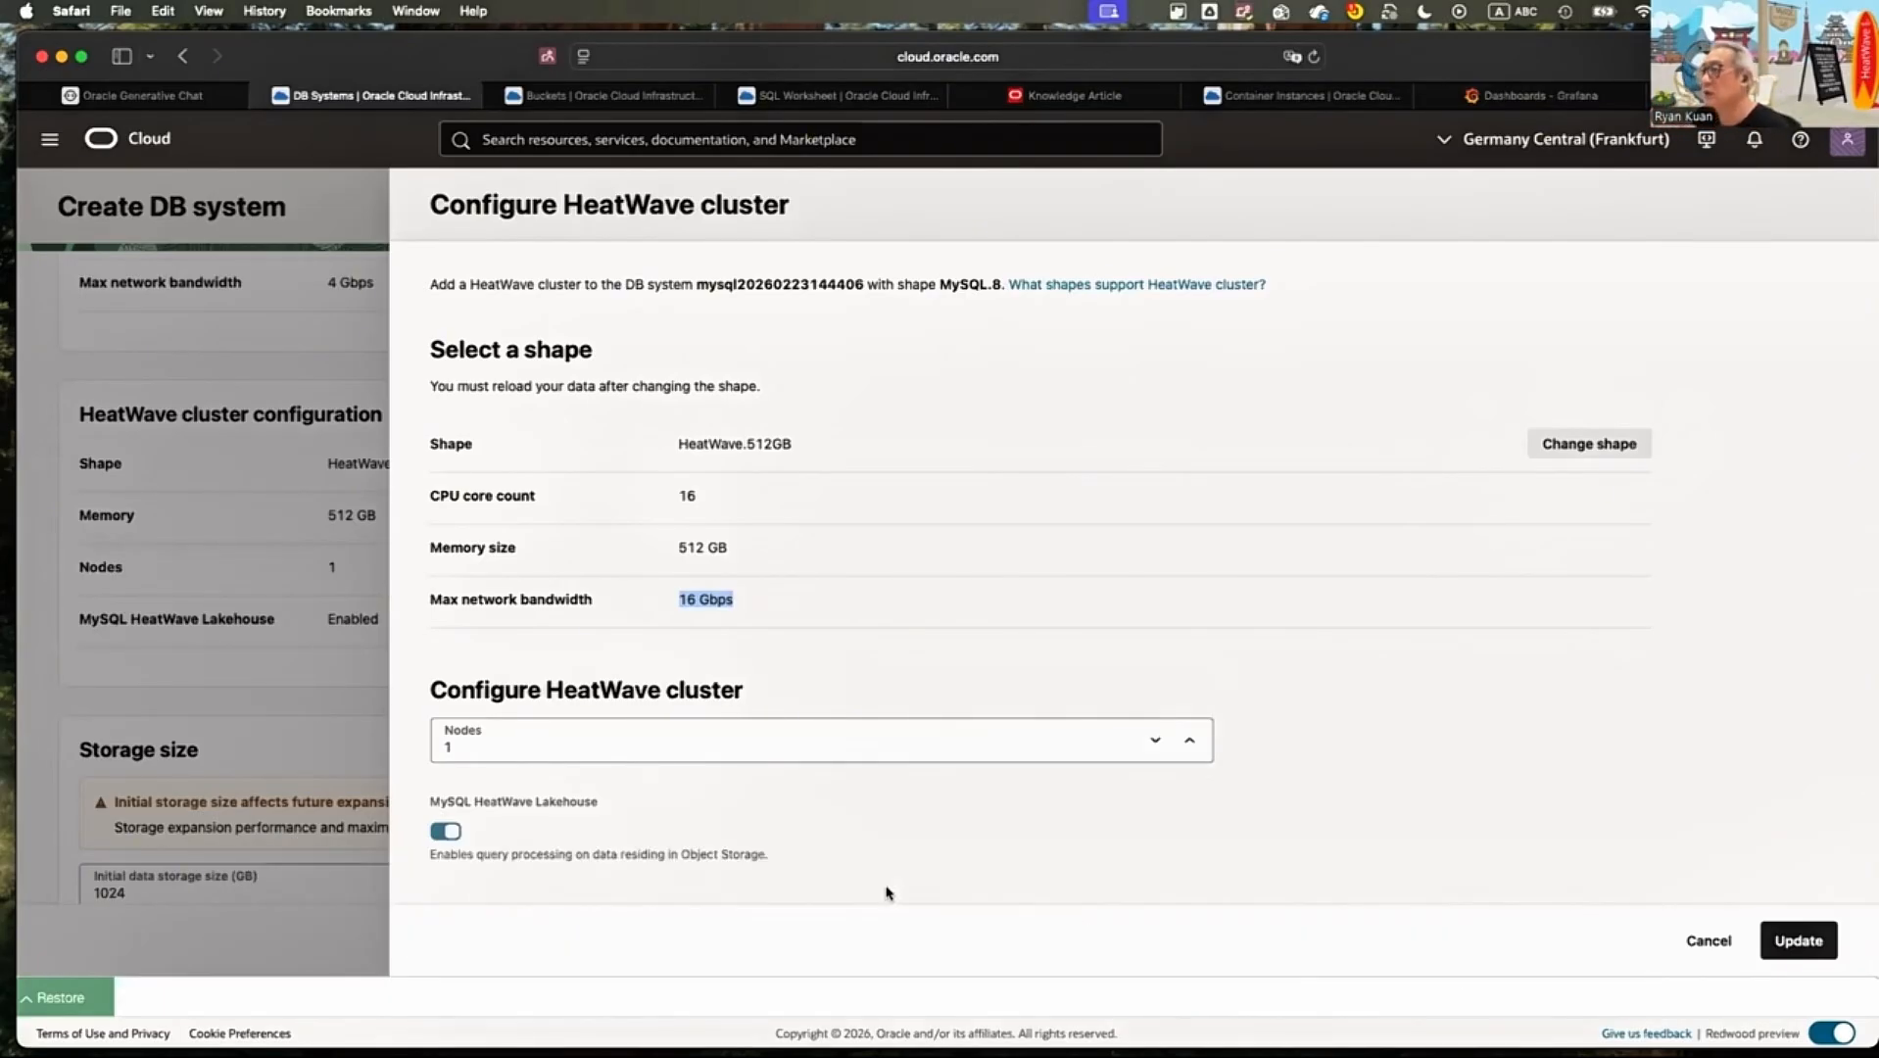
click(279, 558)
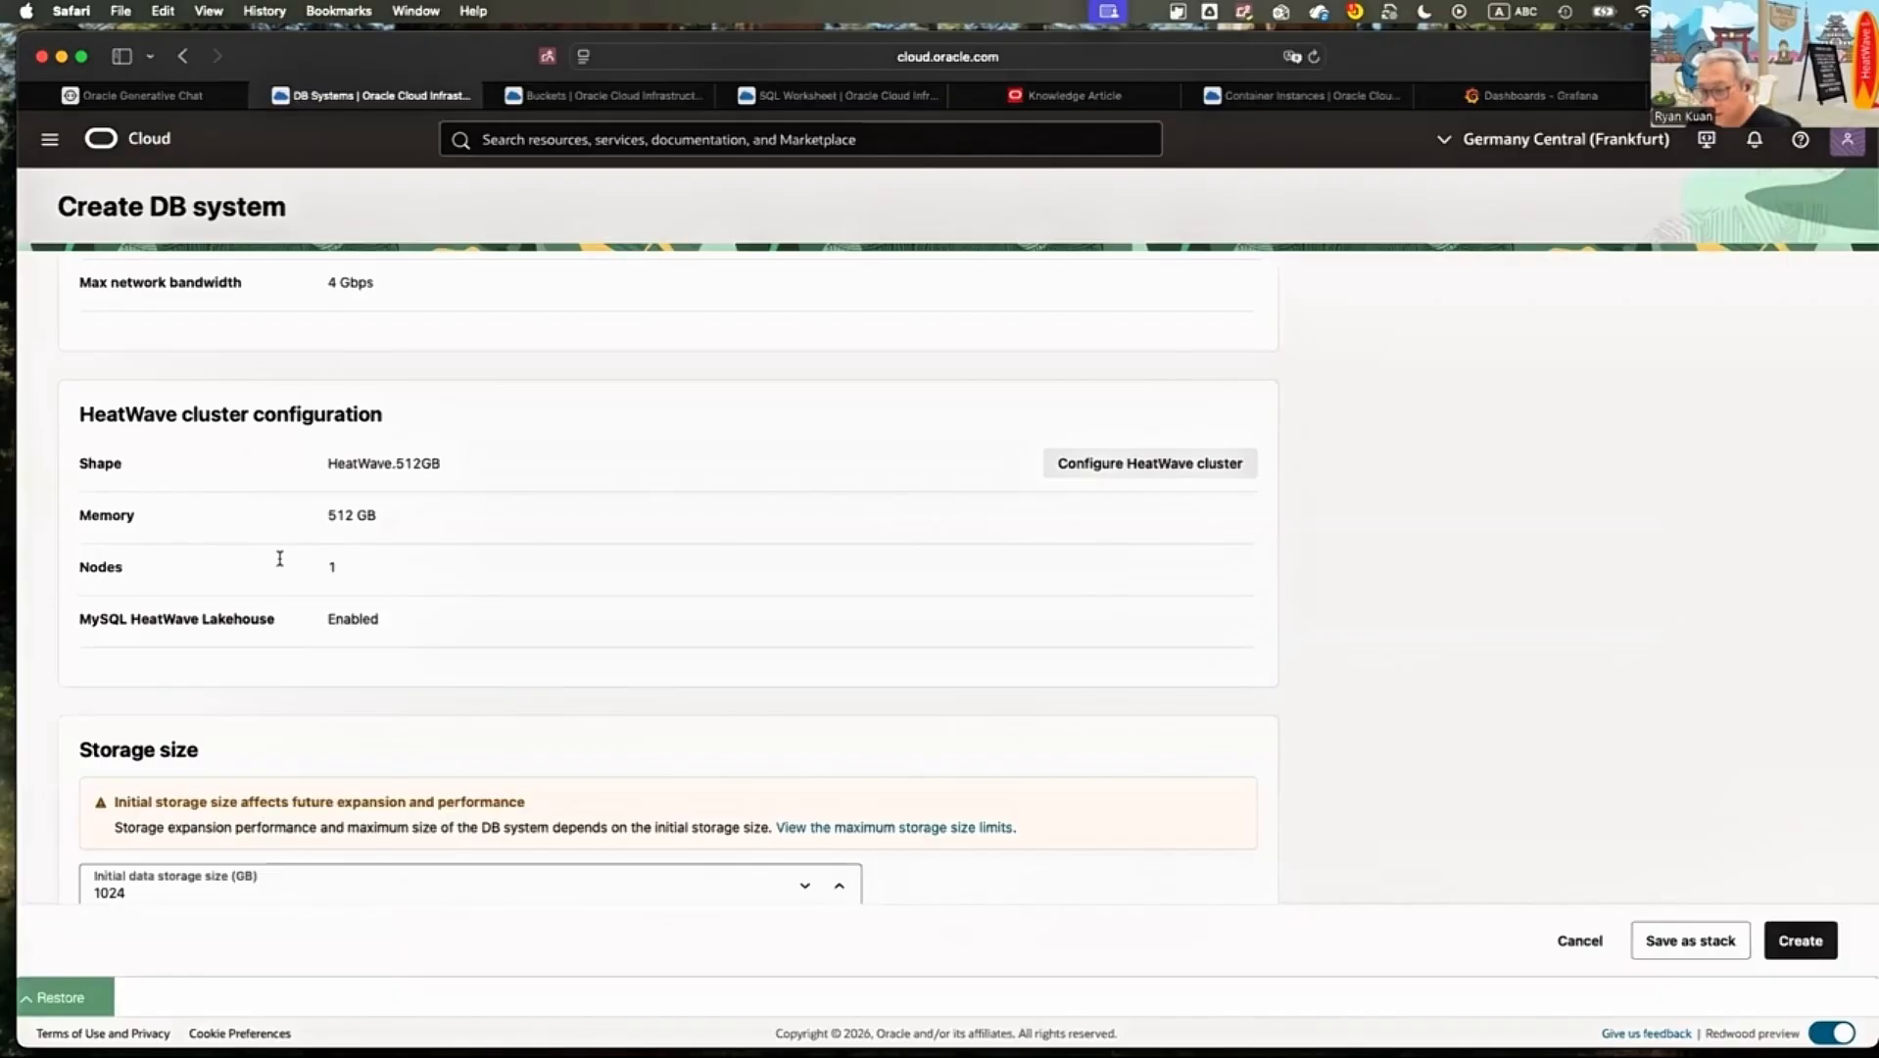
Set the initial data storage size to 2048 GB and check the total IOPS and throughput
scroll(279, 559, down, 3)
scroll(279, 559, down, 1)
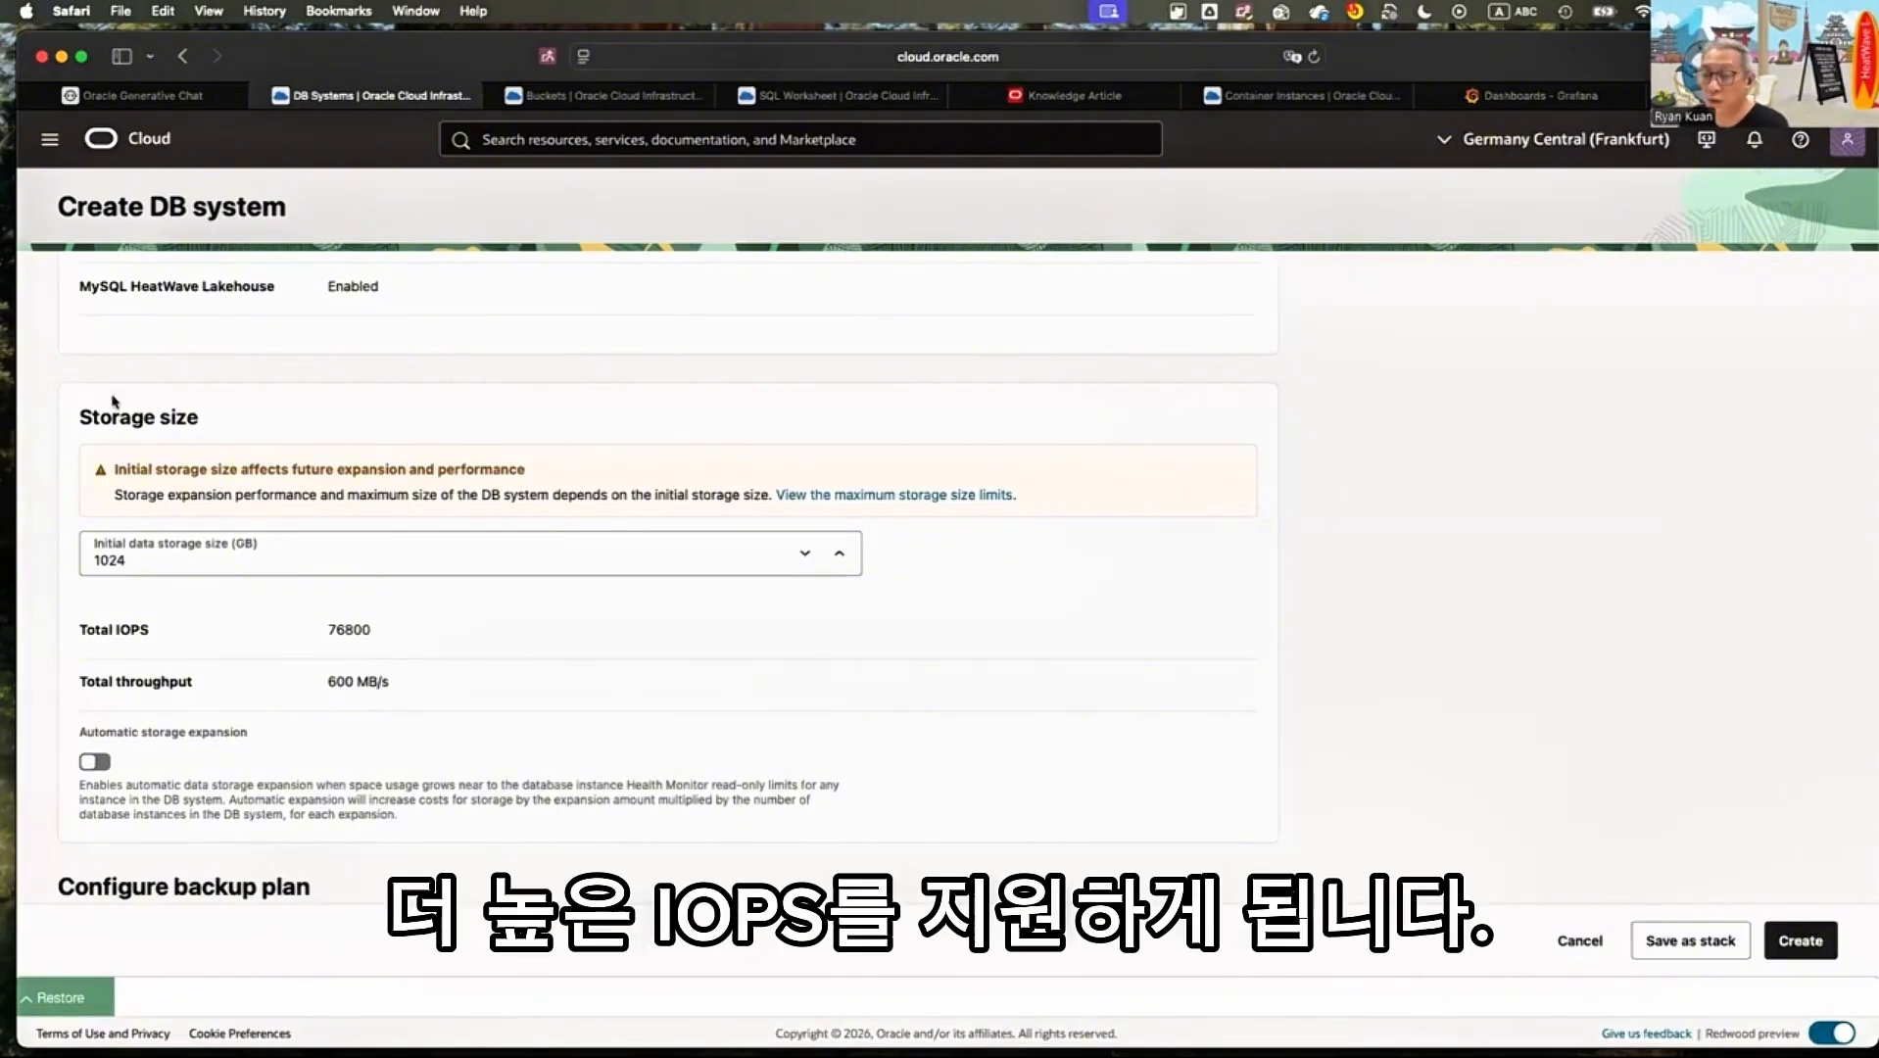
scroll(98, 421, up, 1)
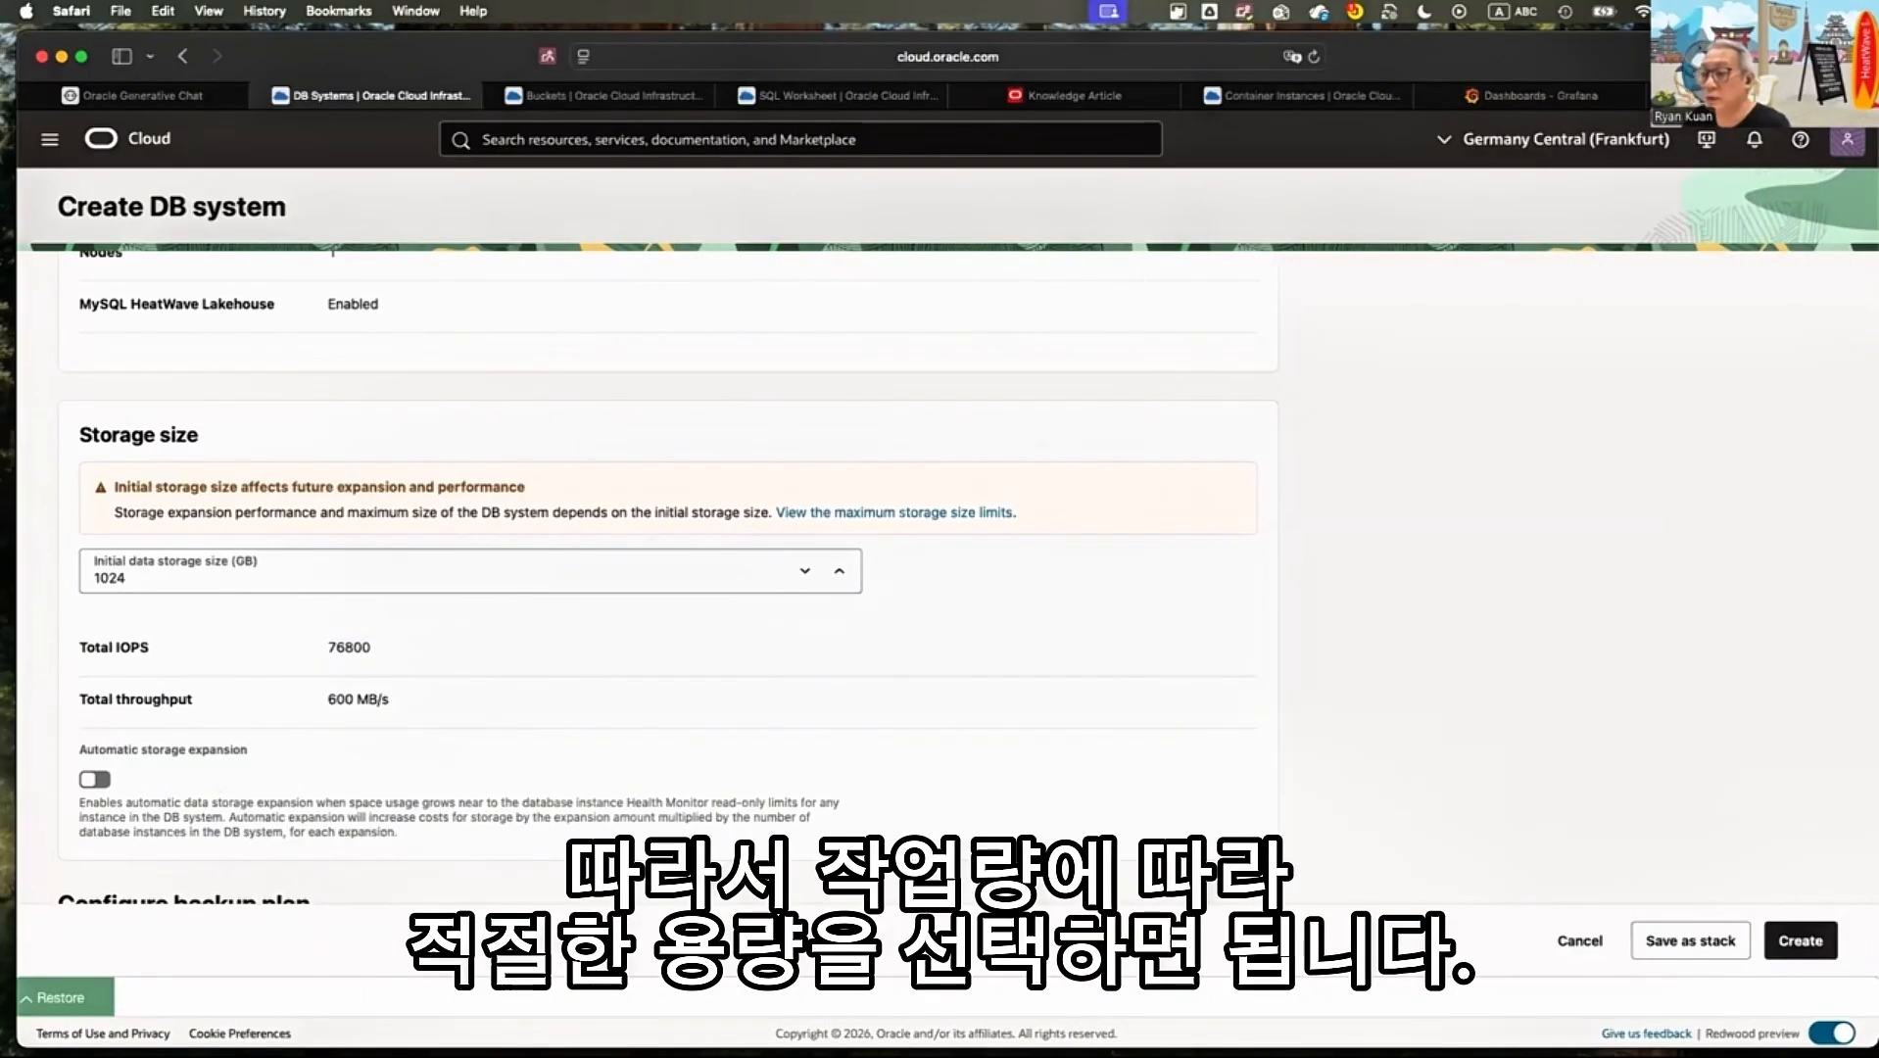
scroll(256, 575, down, 3)
key(Tab)
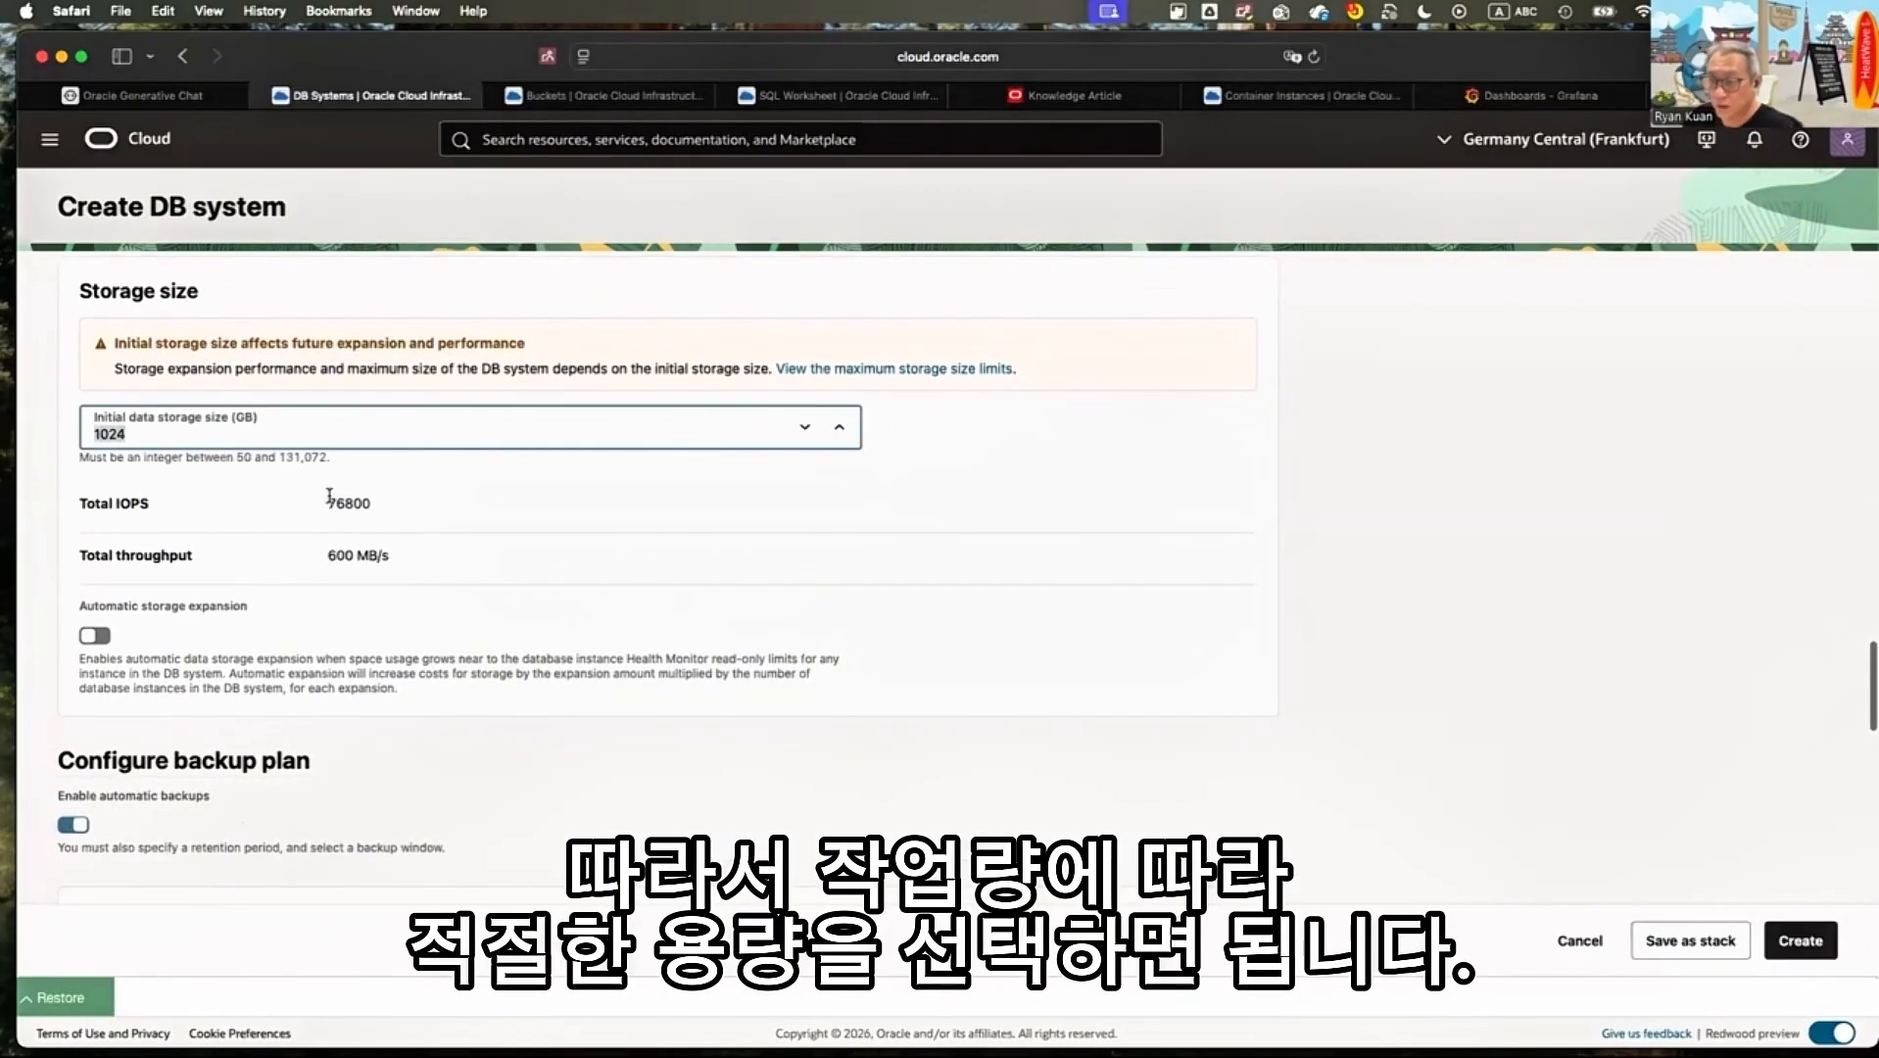
text(2048)
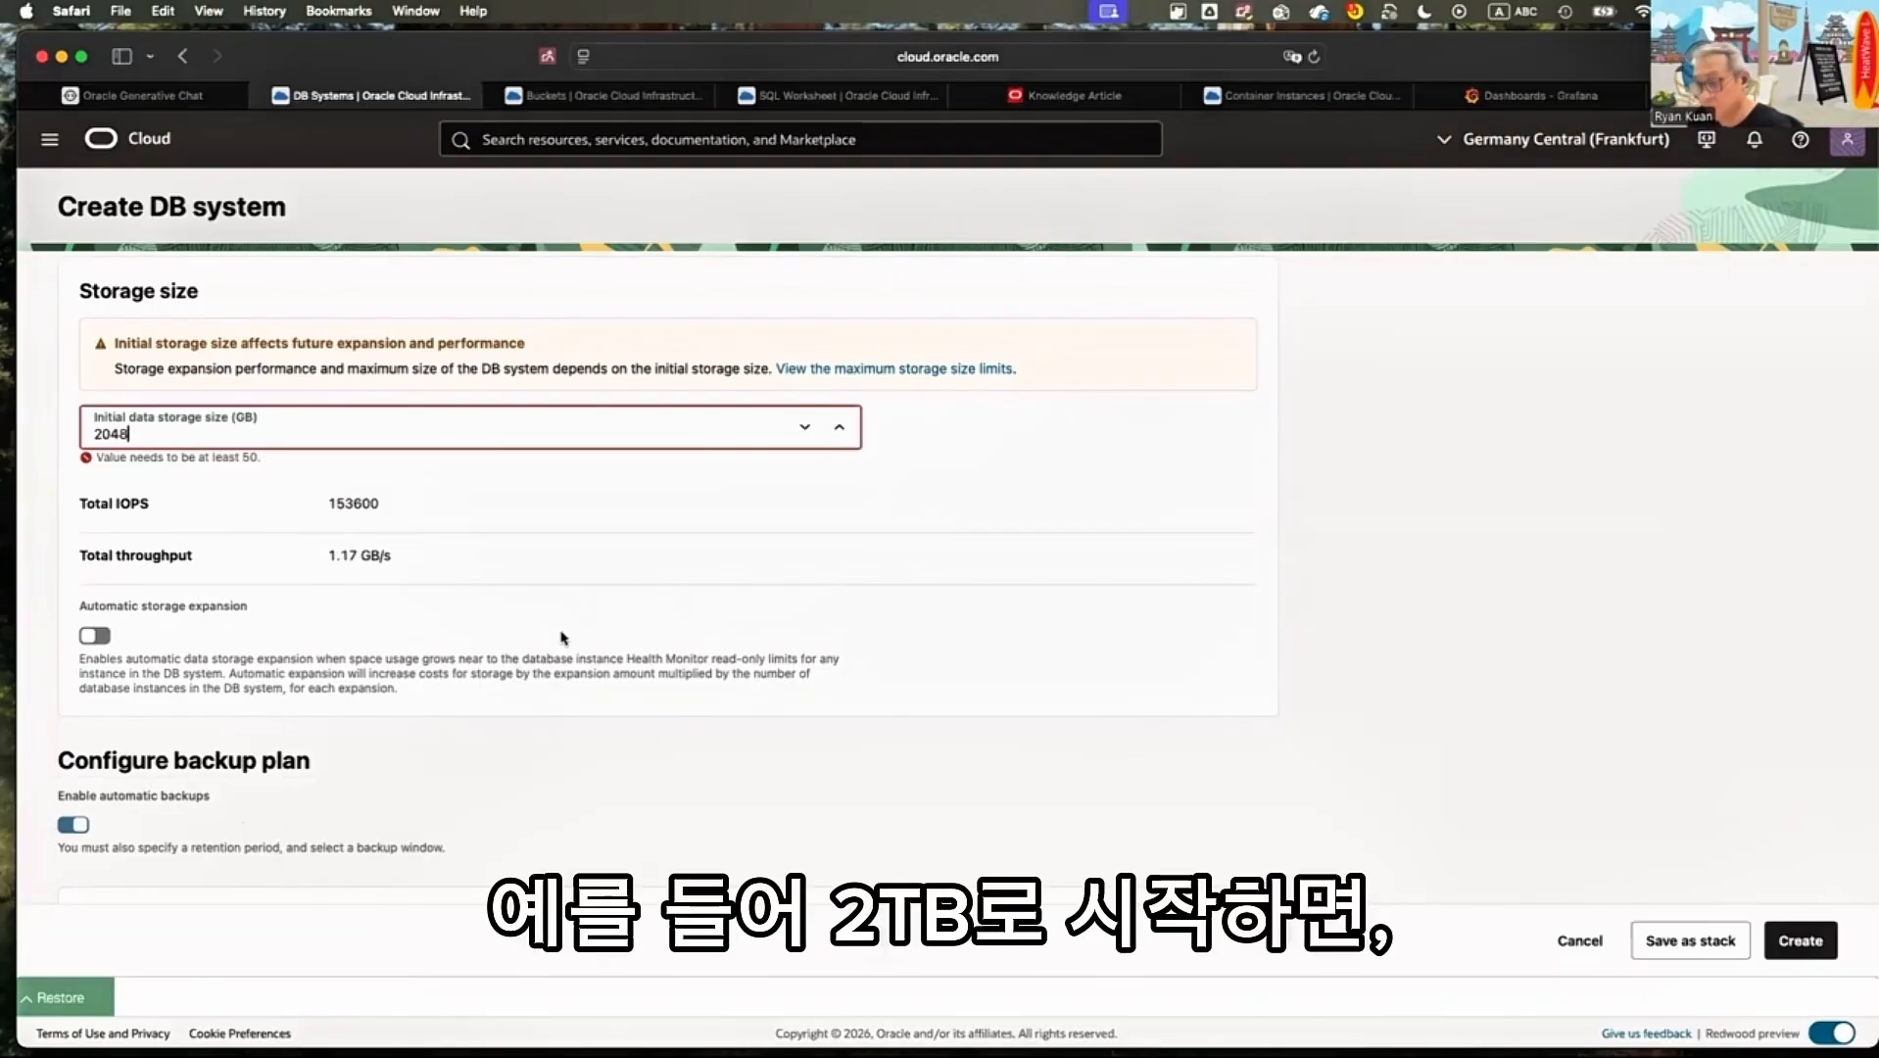
drag(321, 554, 402, 586)
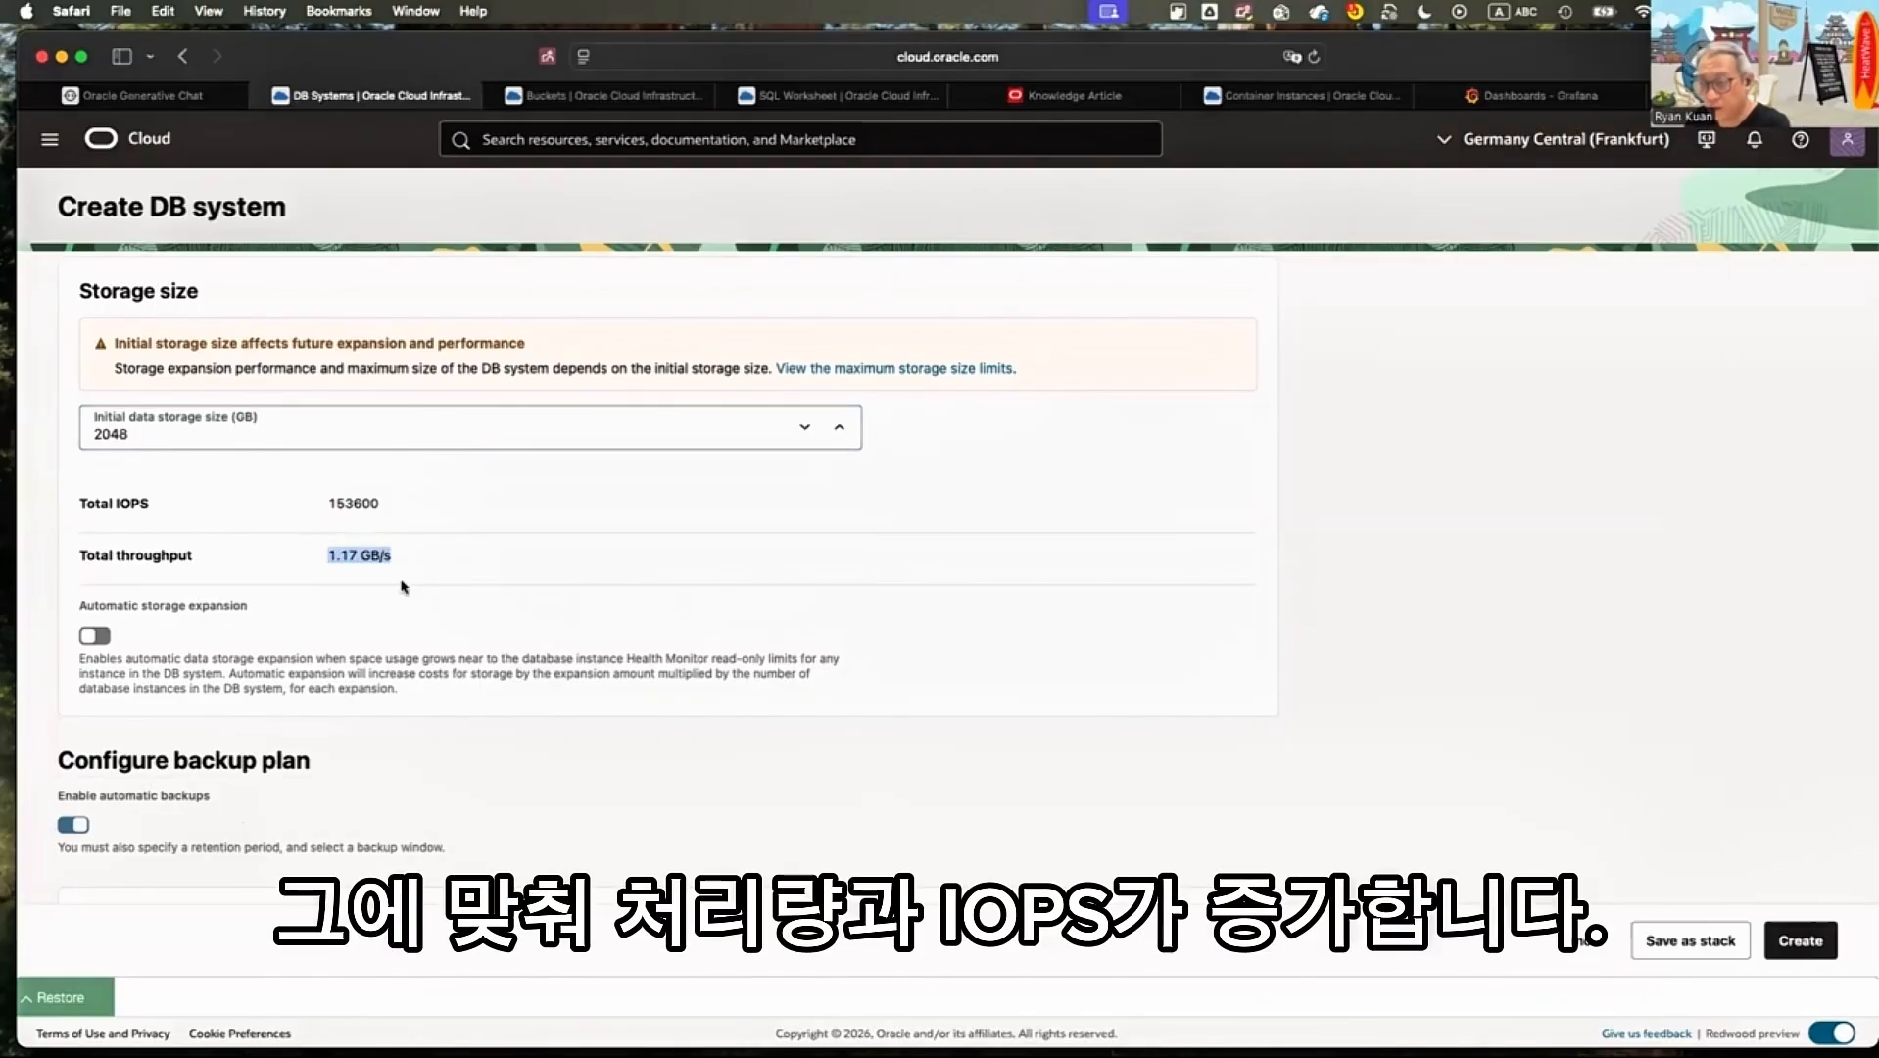
Enable automatic storage expansion for the DB system and review its maximum storage settings
scroll(162, 551, down, 2)
click(162, 552)
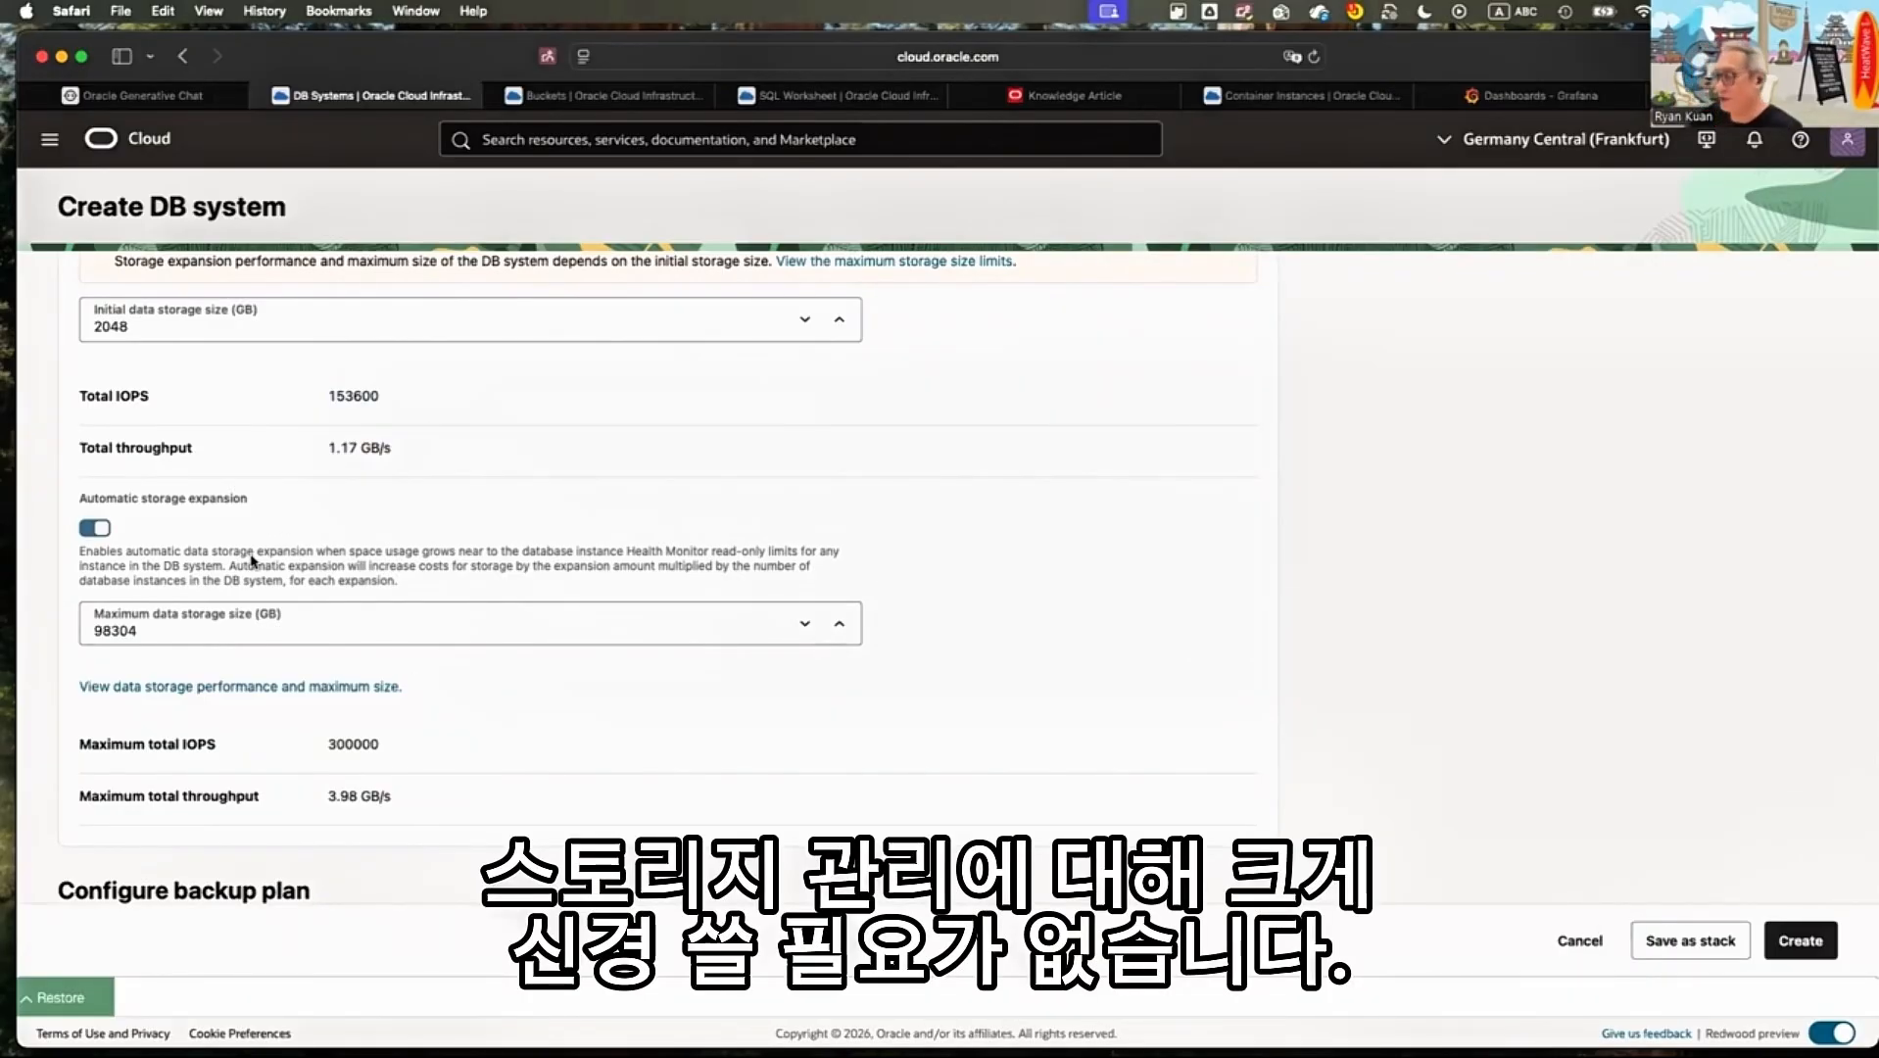
scroll(185, 537, down, 3)
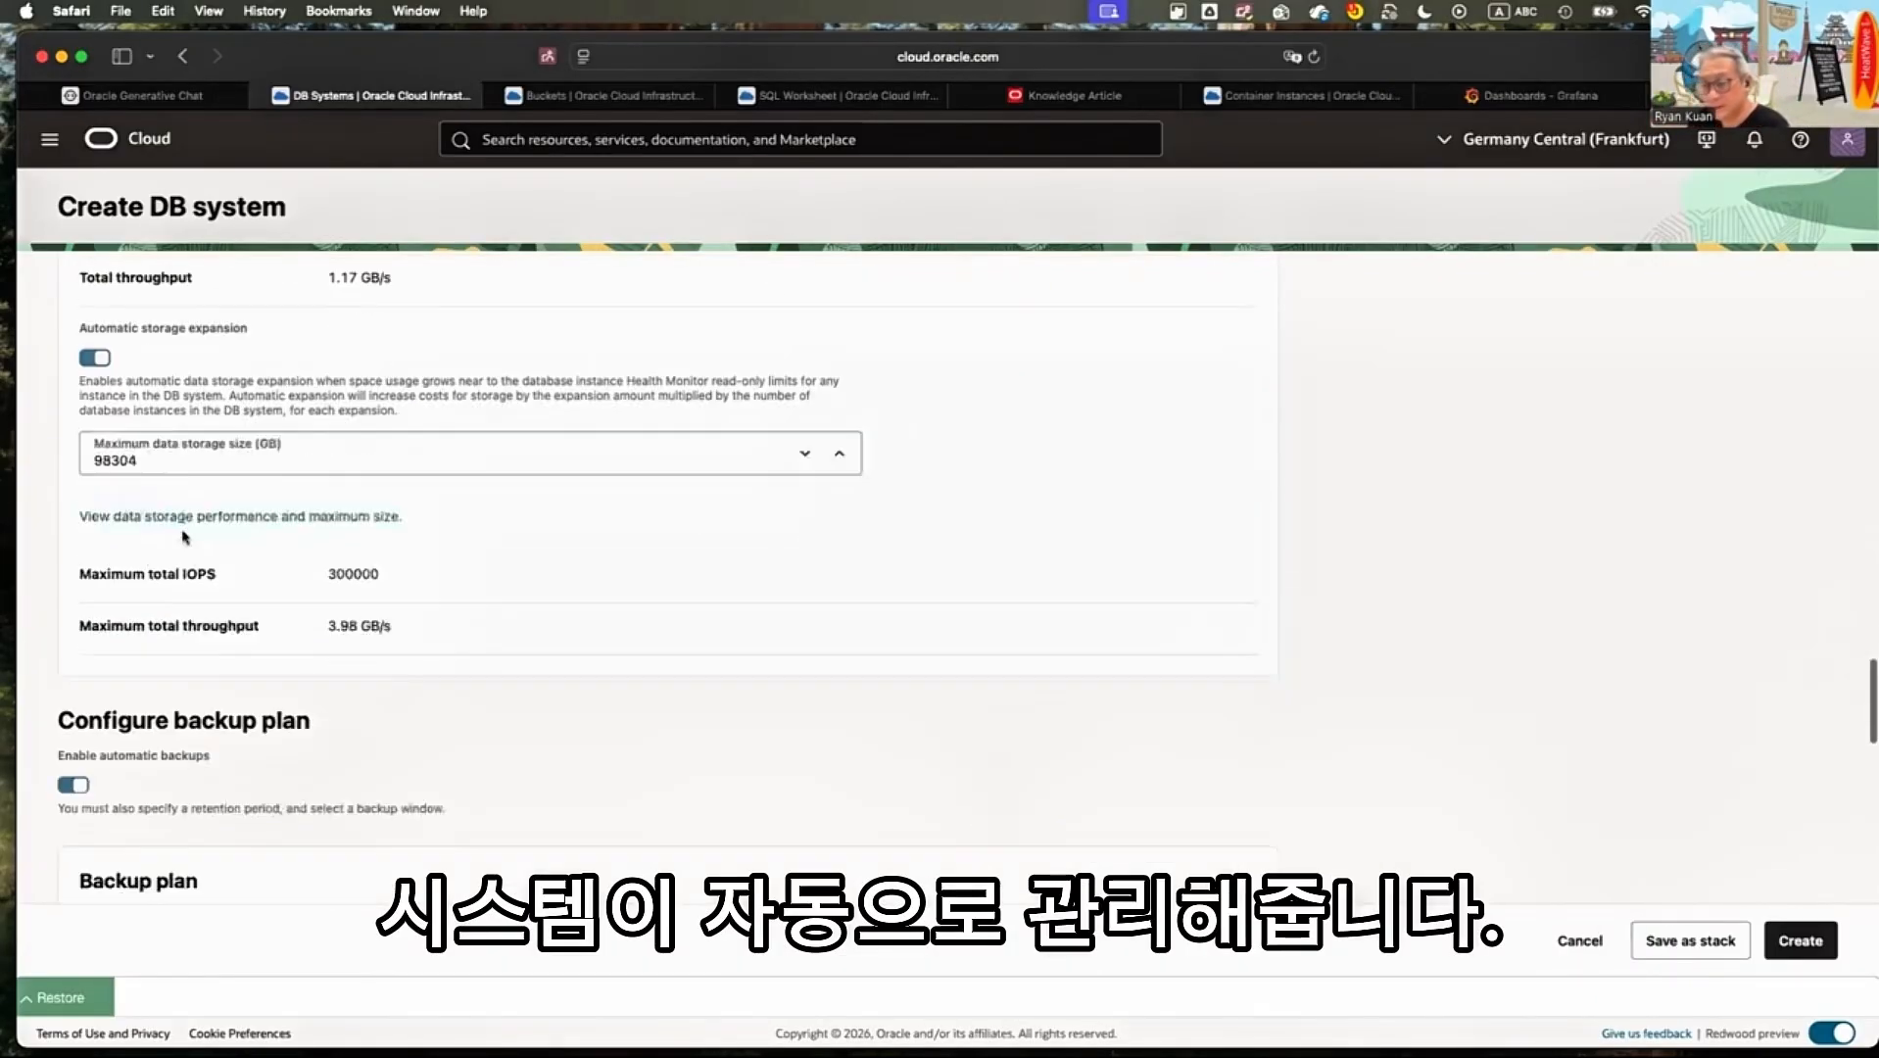
Set the backup retention period in the backup plan to 14 days
scroll(185, 537, down, 4)
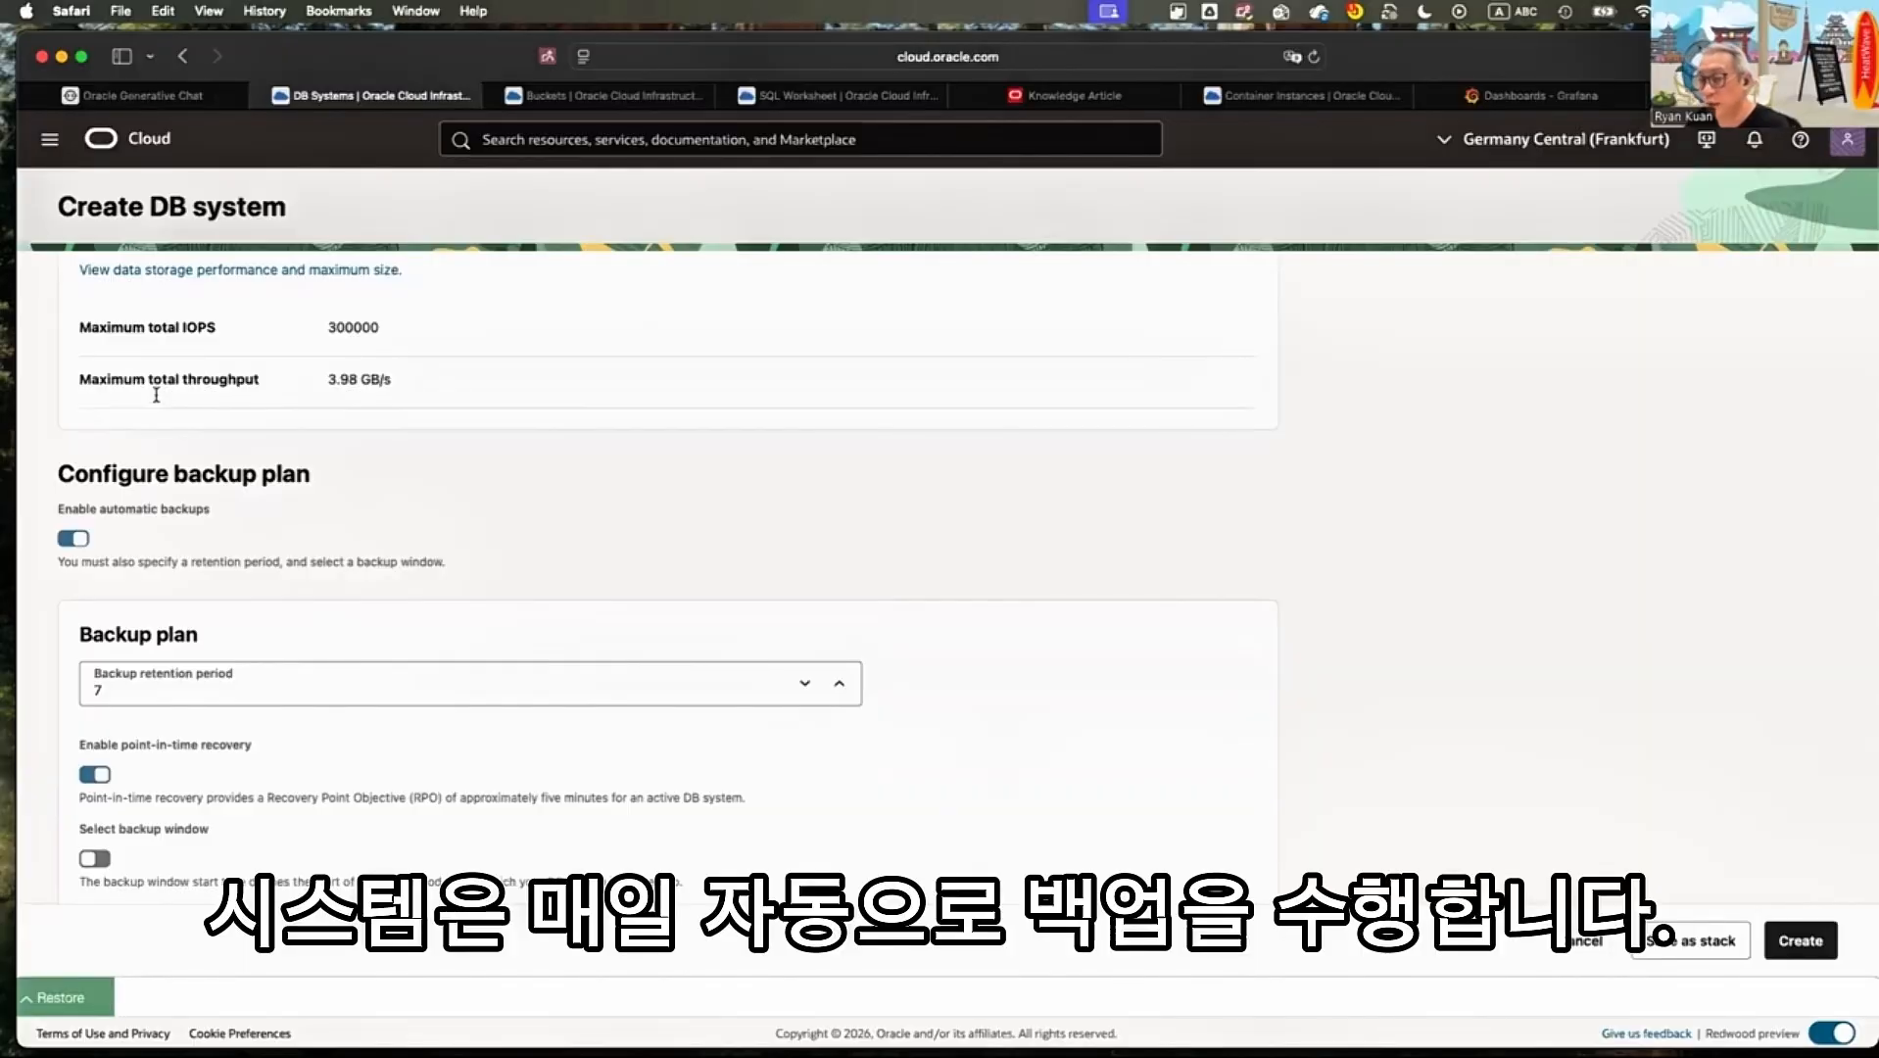
scroll(156, 395, down, 3)
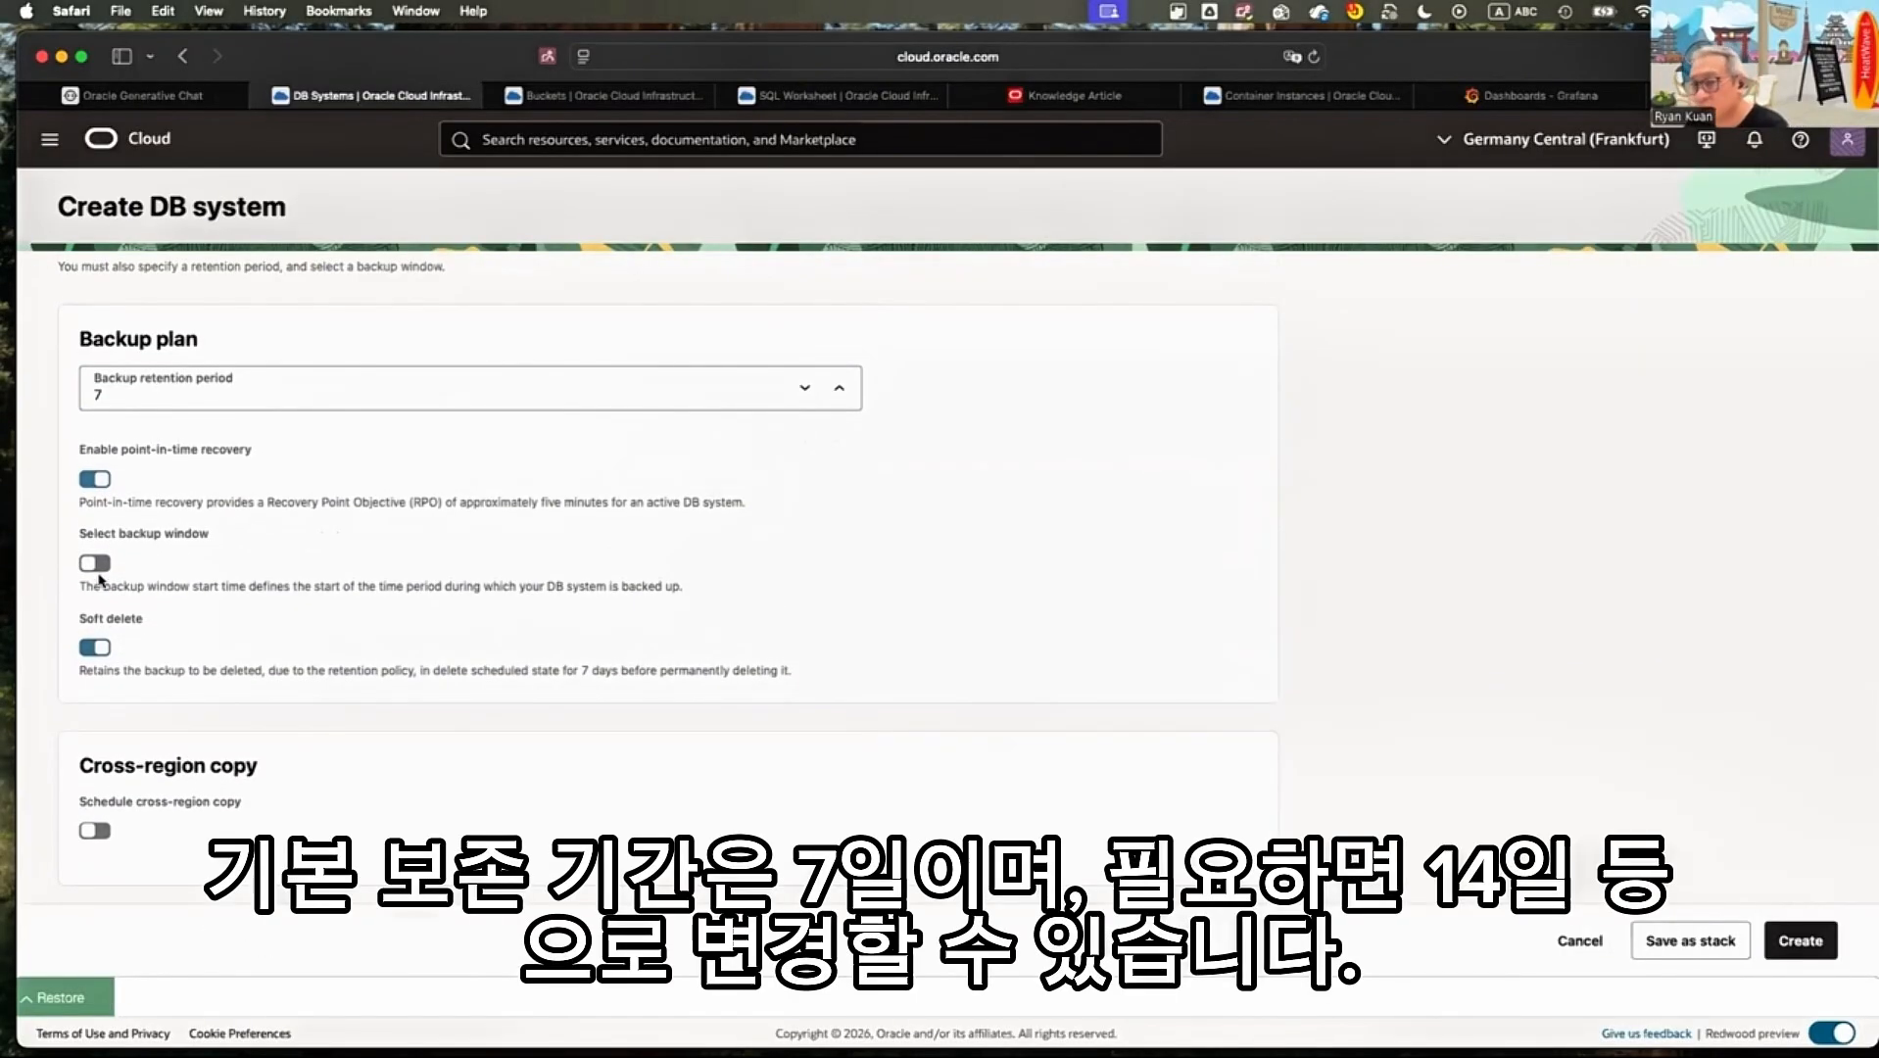
click(126, 395)
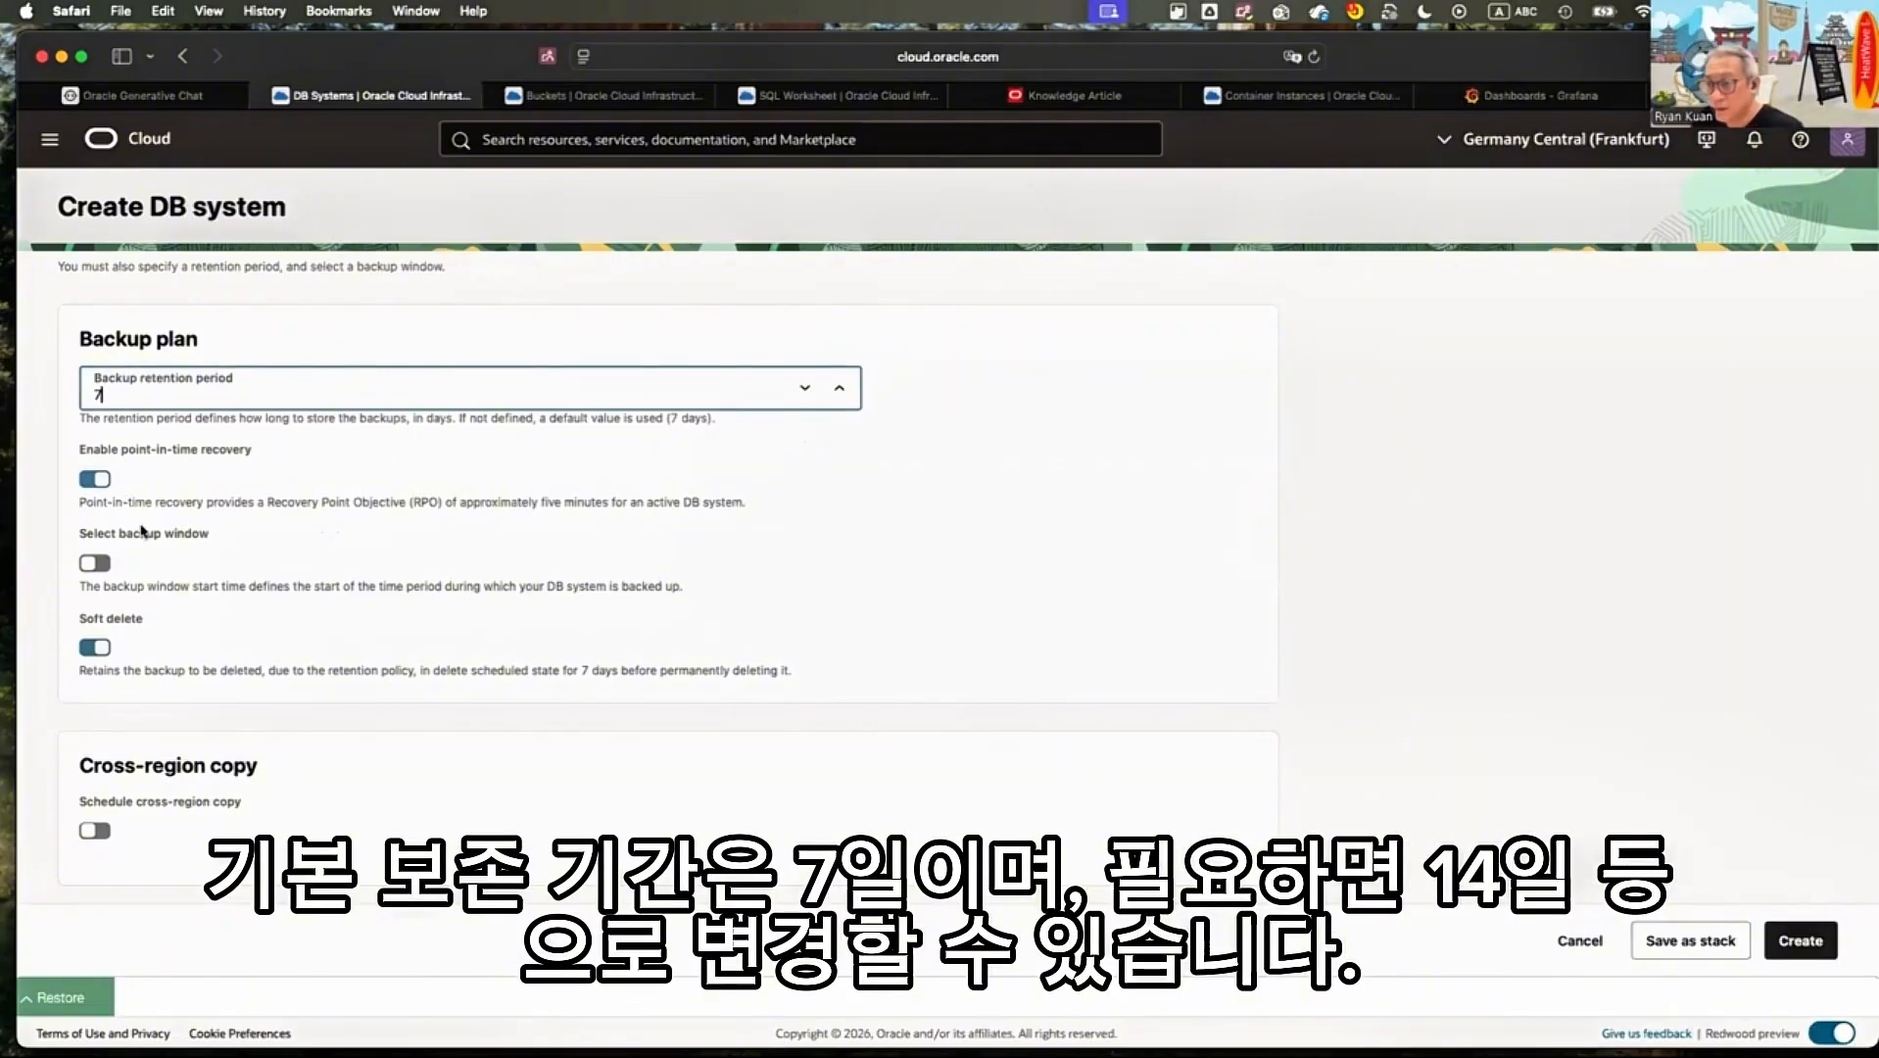
key(BackSpace)
text(14)
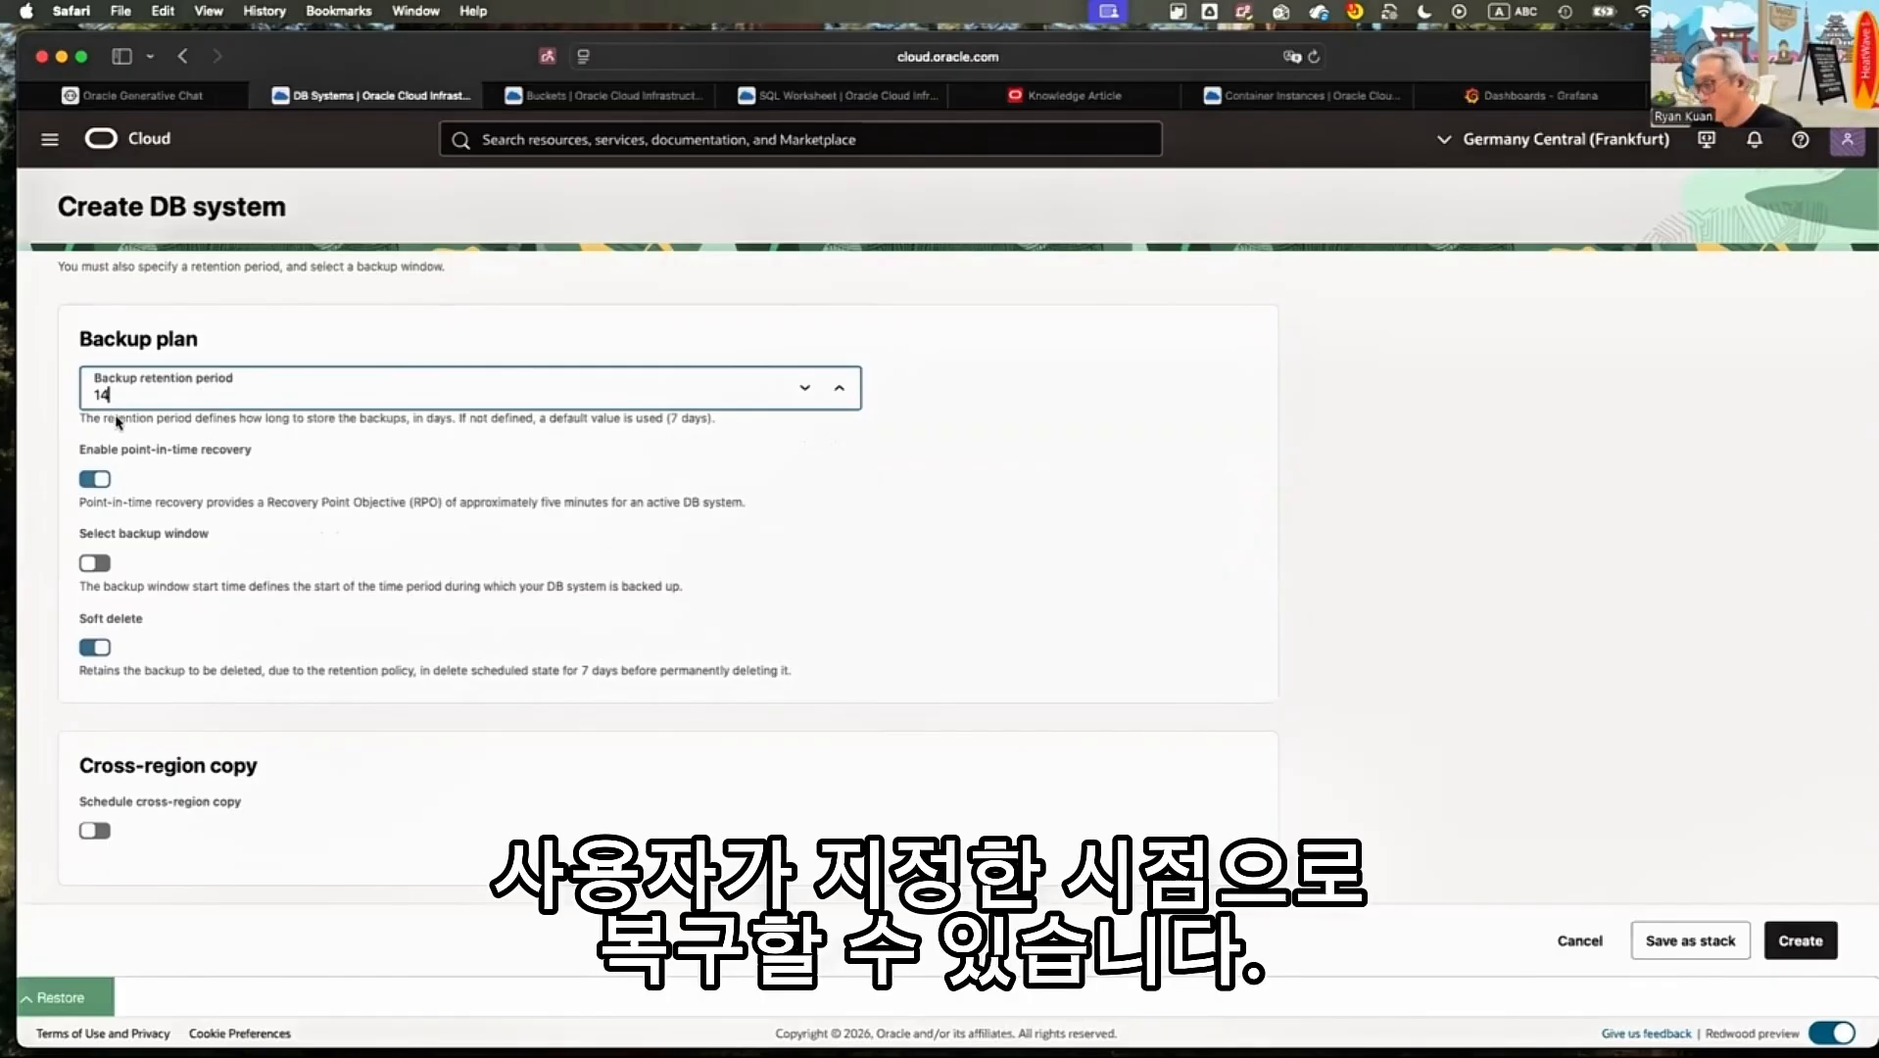
Examine the soft delete, cross-region copy, MySQL Studio and notification contact settings of the DB system
scroll(116, 423, down, 3)
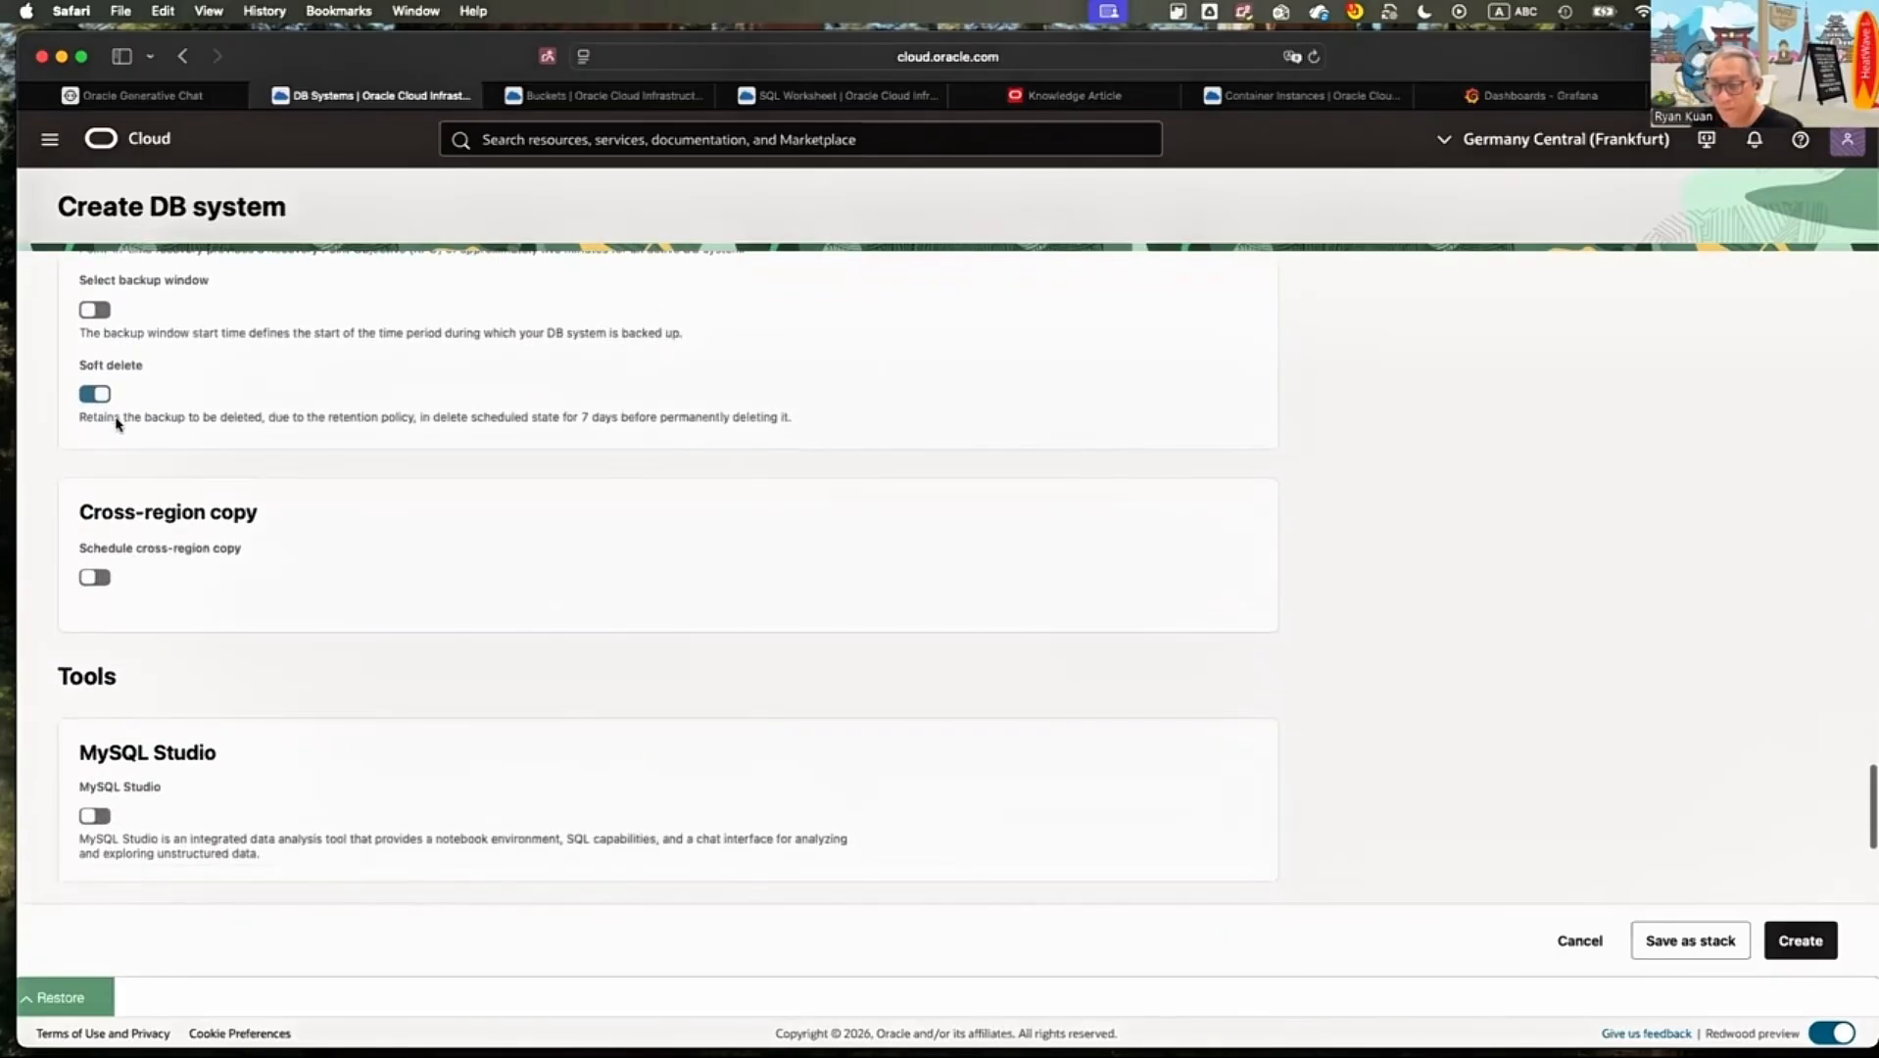
scroll(137, 425, down, 2)
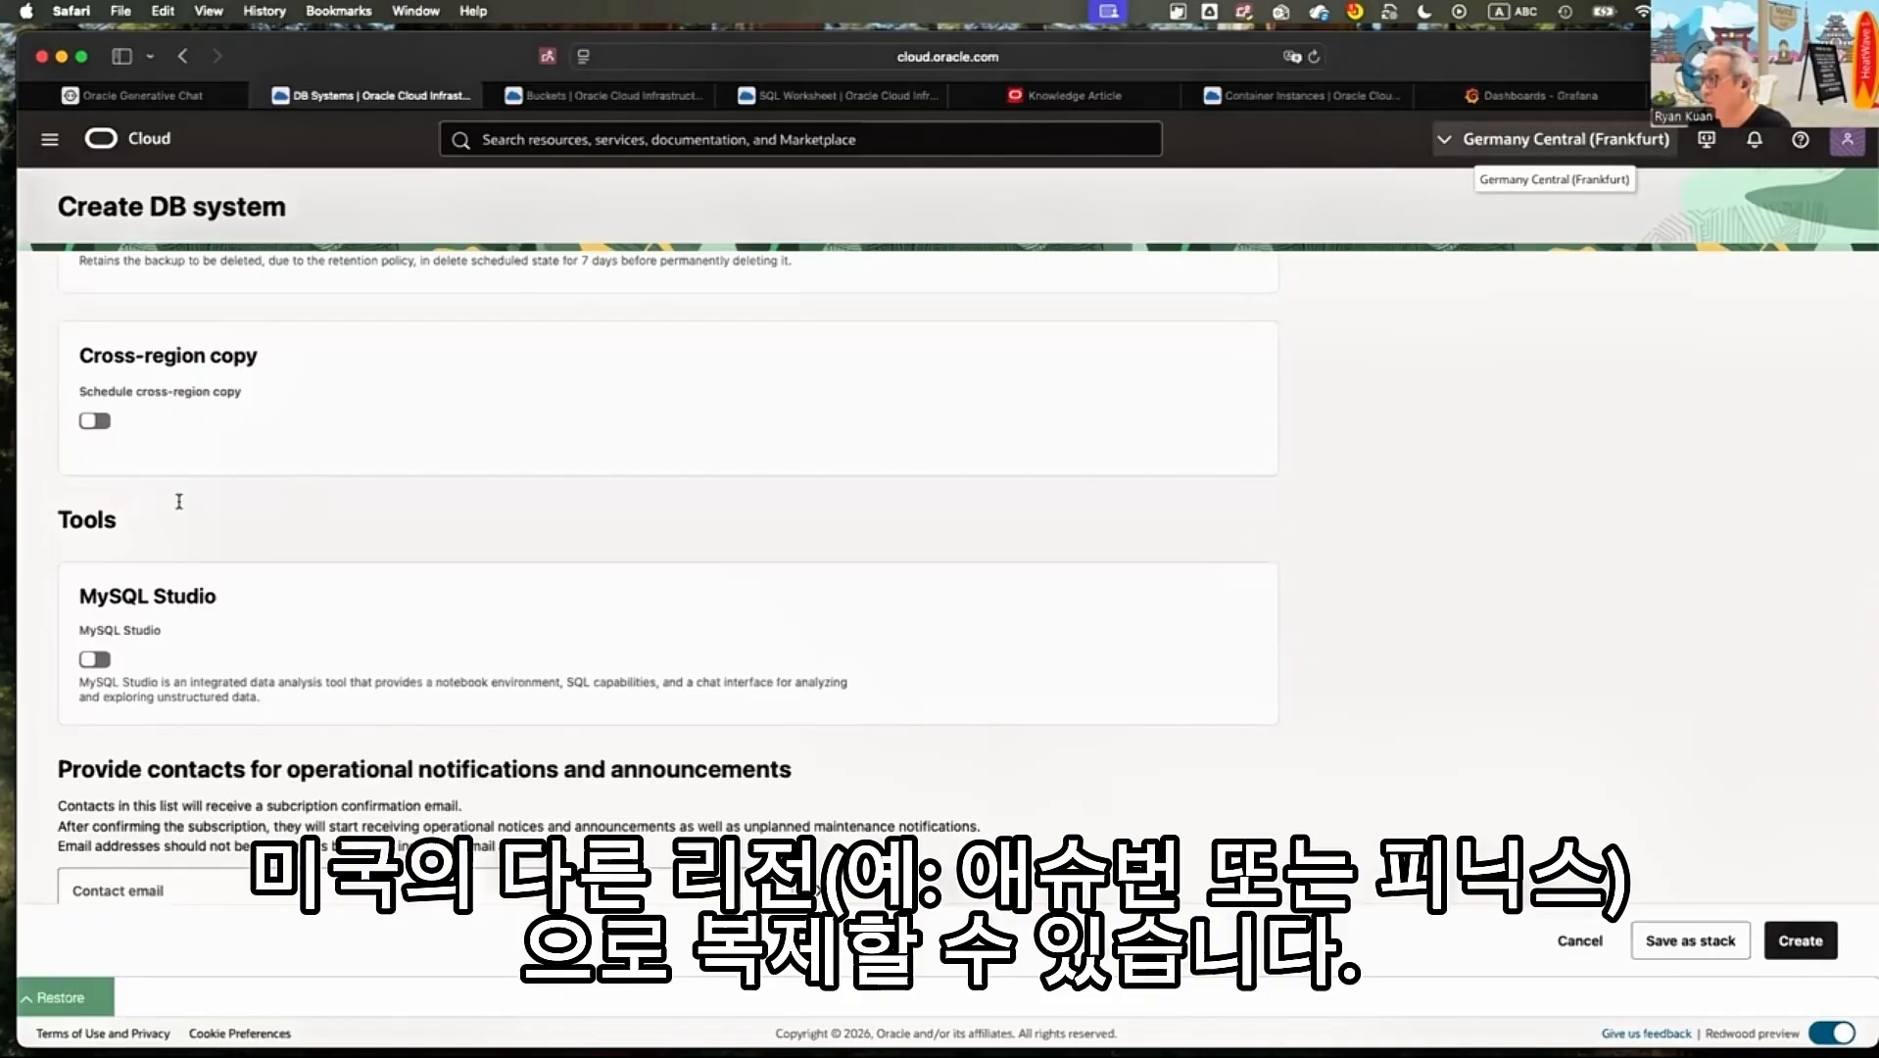
scroll(95, 455, down, 2)
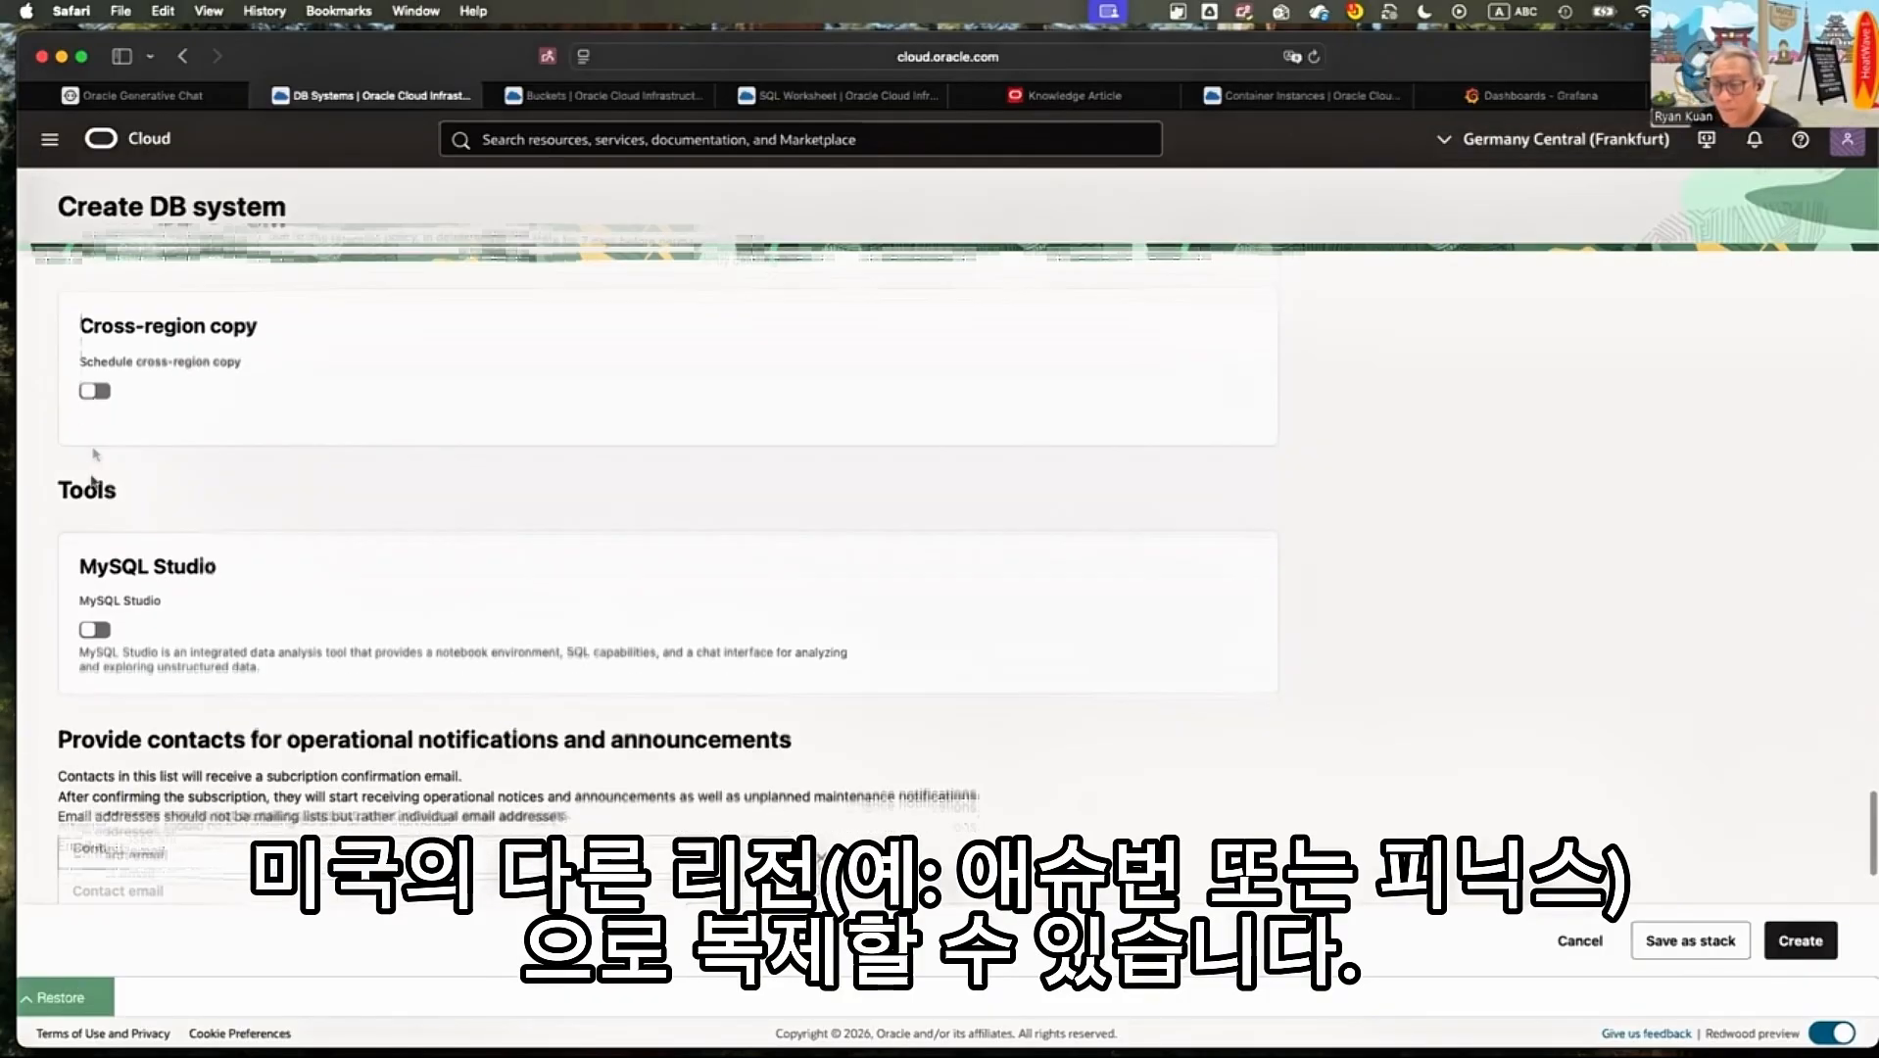
scroll(95, 454, down, 3)
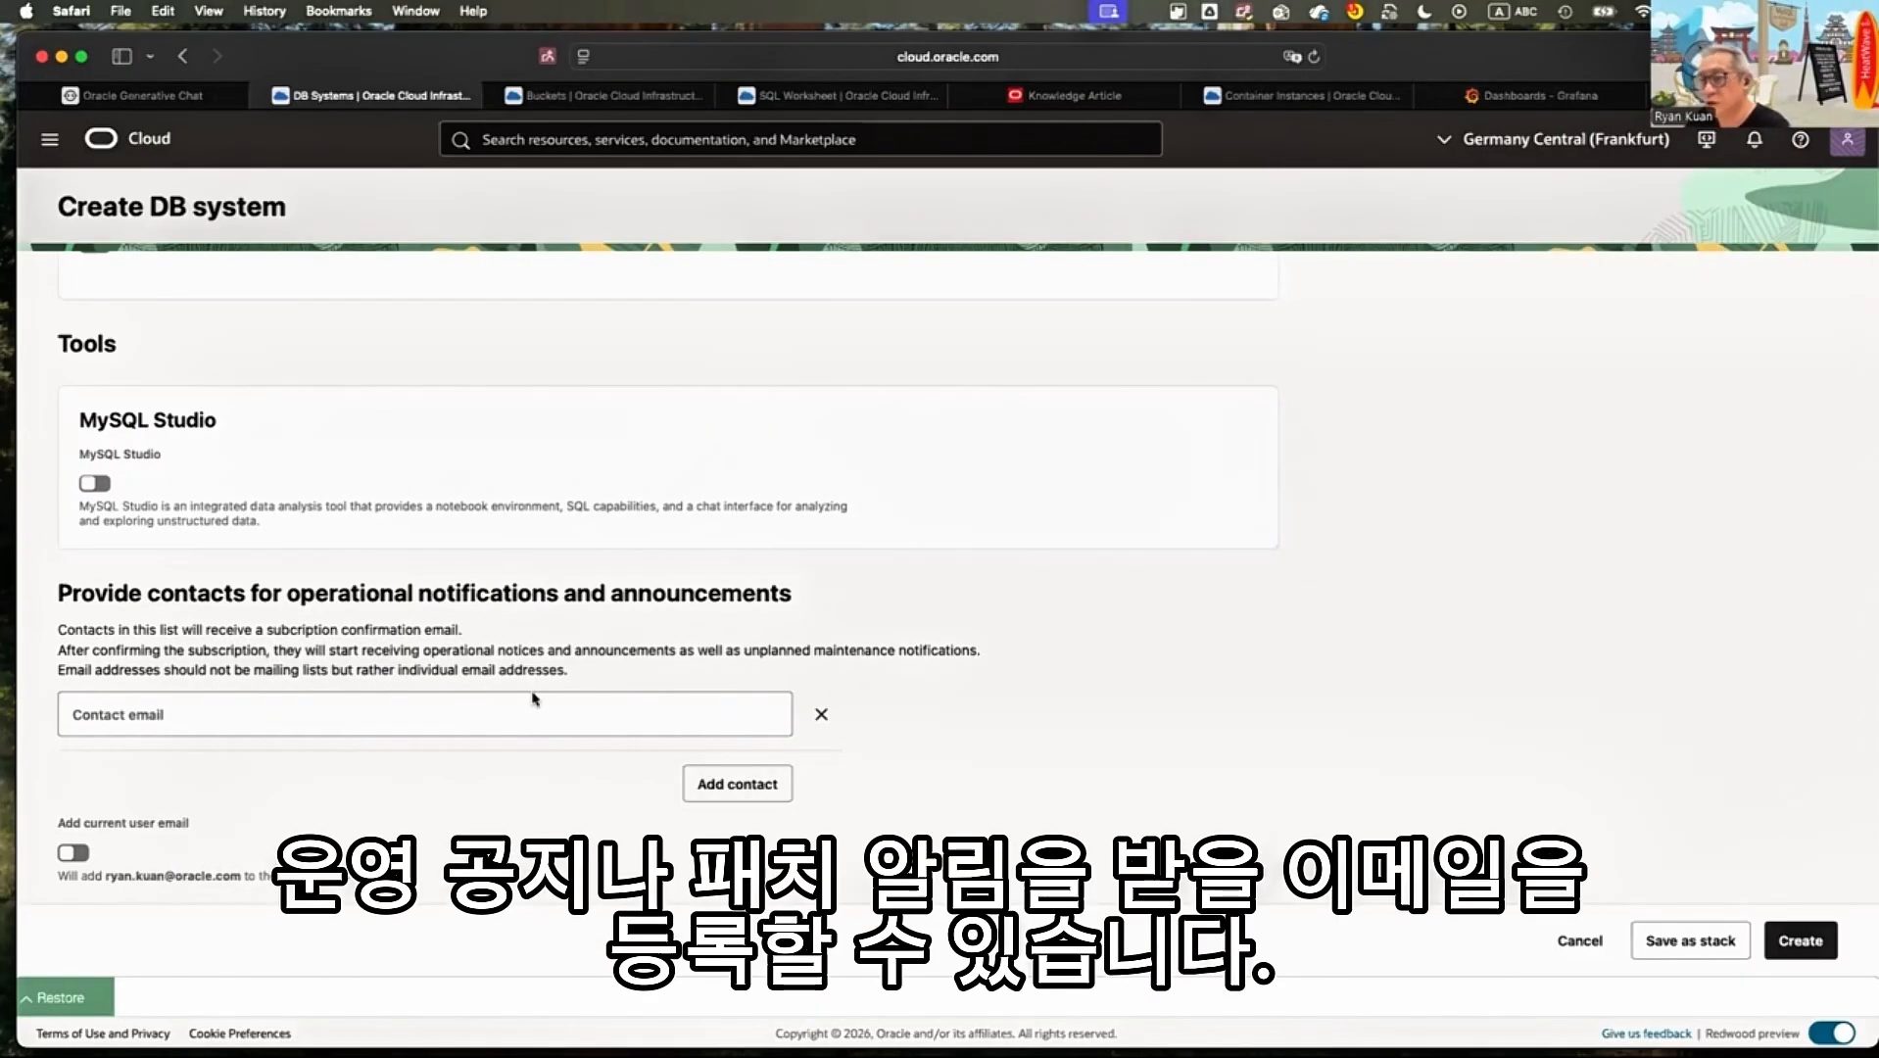
scroll(534, 698, down, 2)
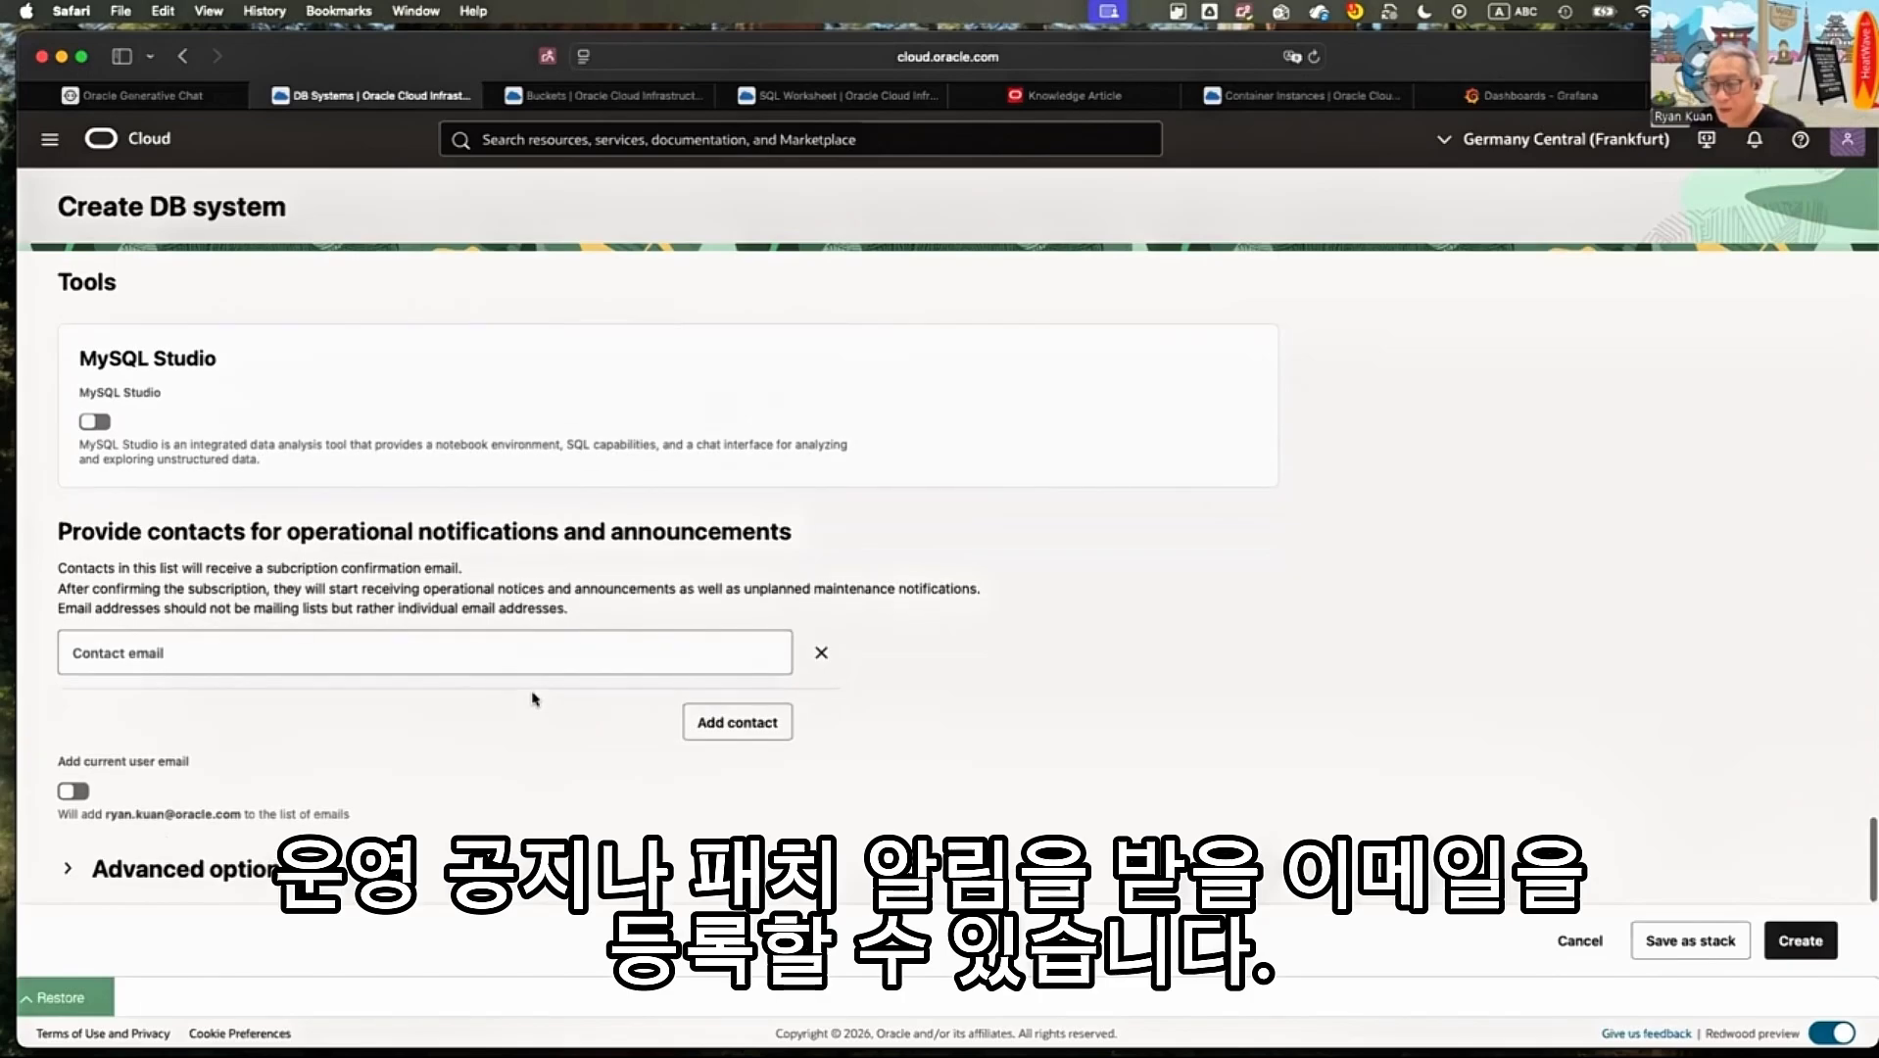
click(532, 694)
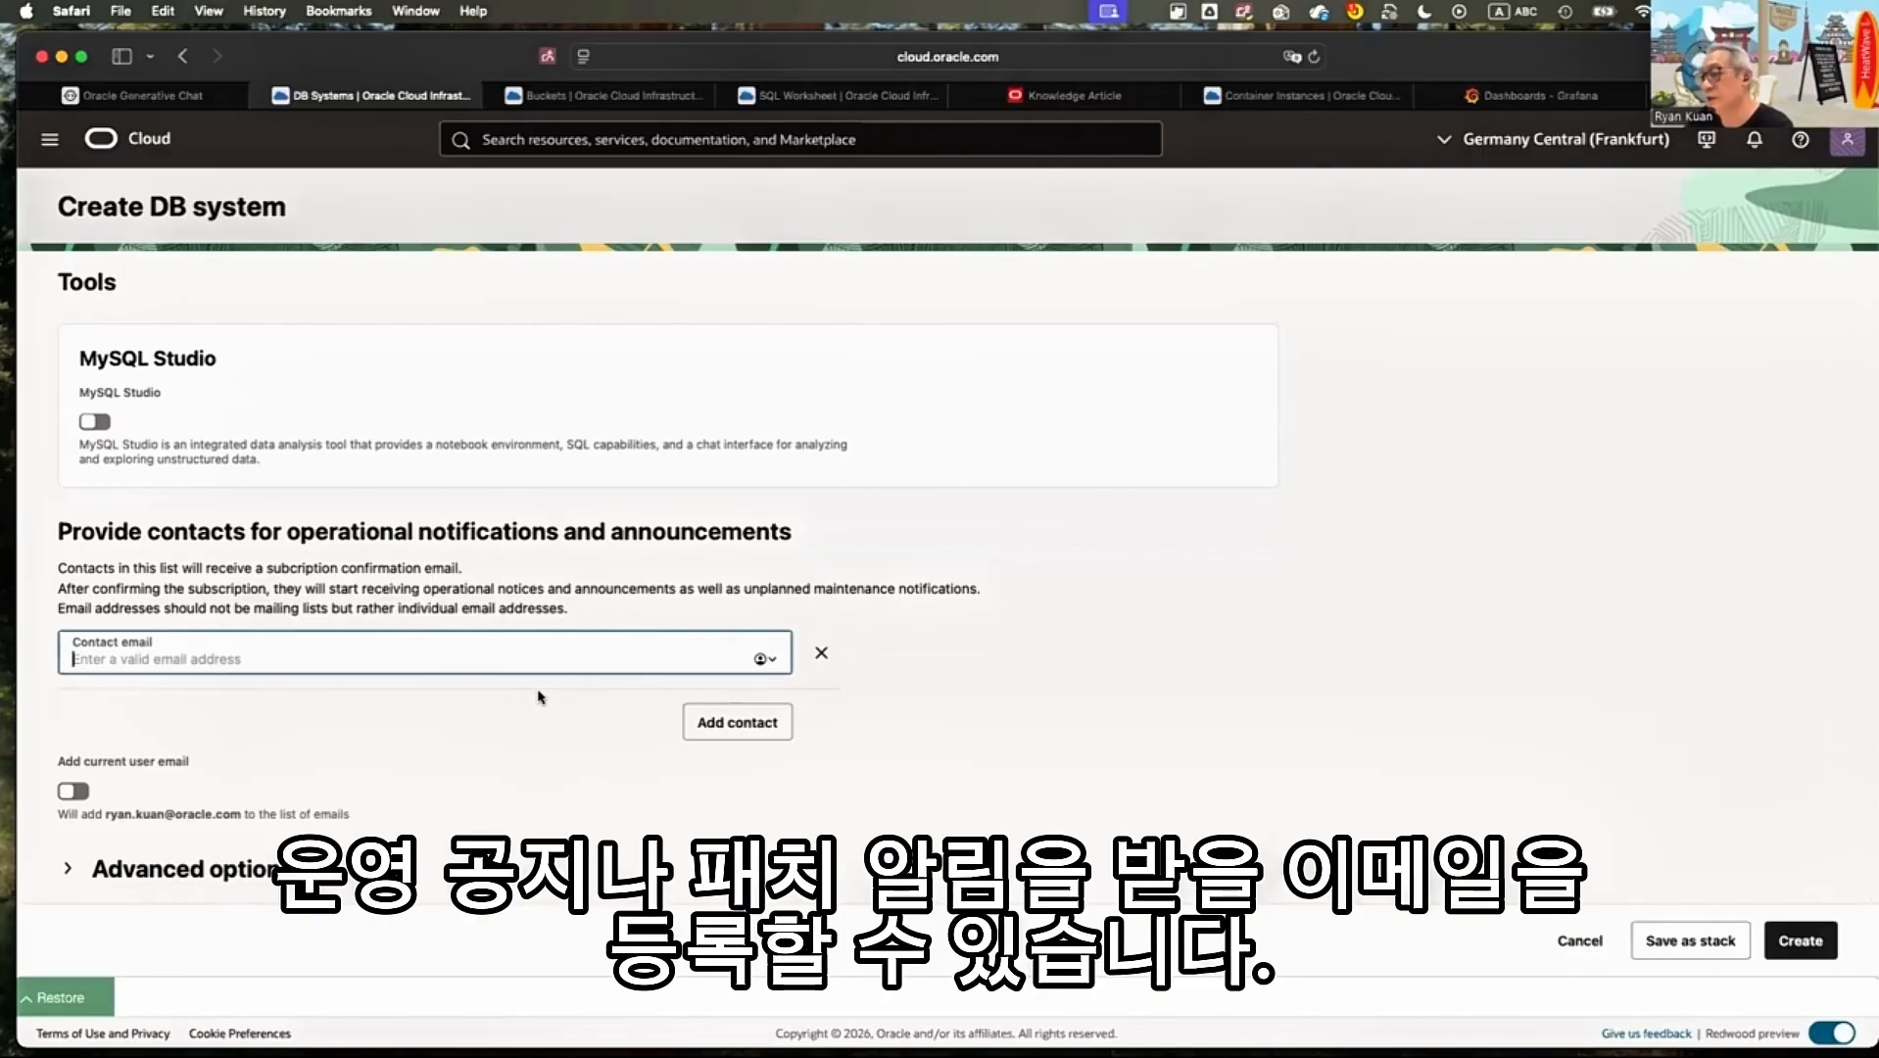
Expand the advanced options and examine the deletion plan's delete protection, automatic backup retention and final backup settings
click(426, 607)
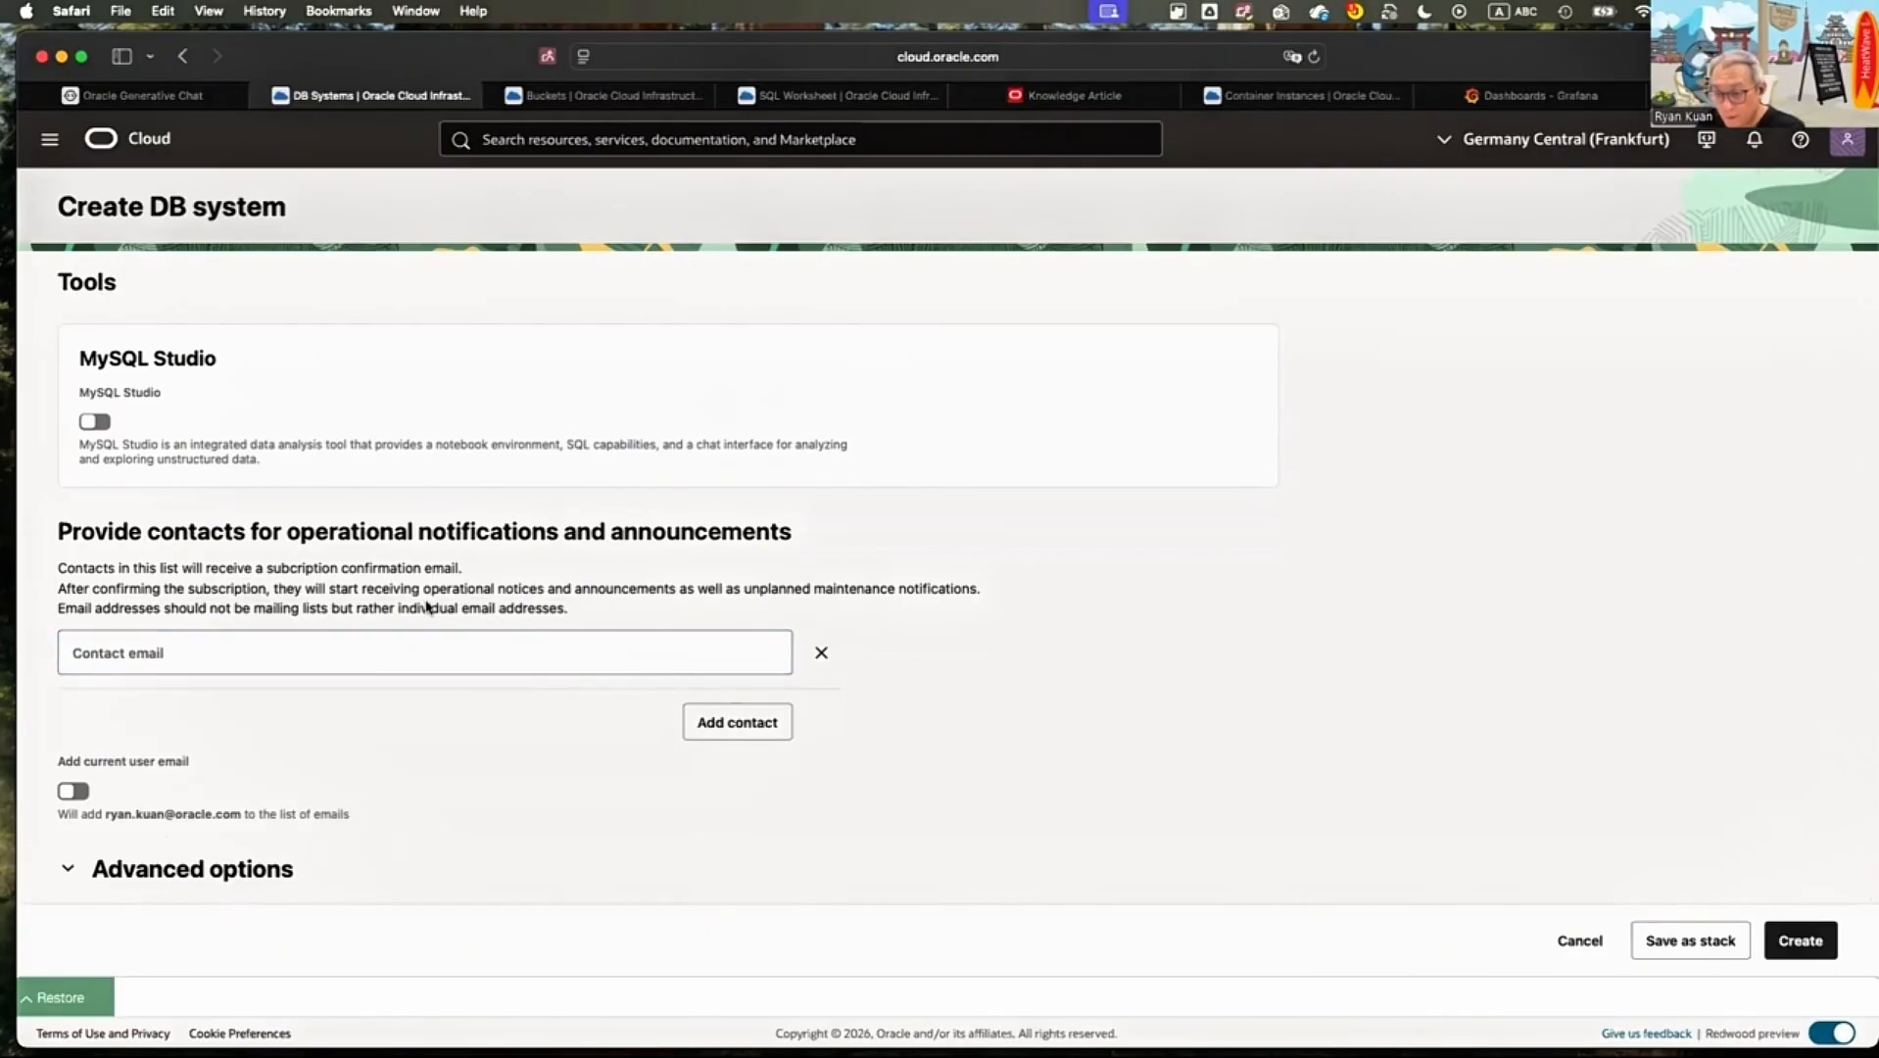
scroll(435, 537, down, 3)
scroll(435, 538, down, 5)
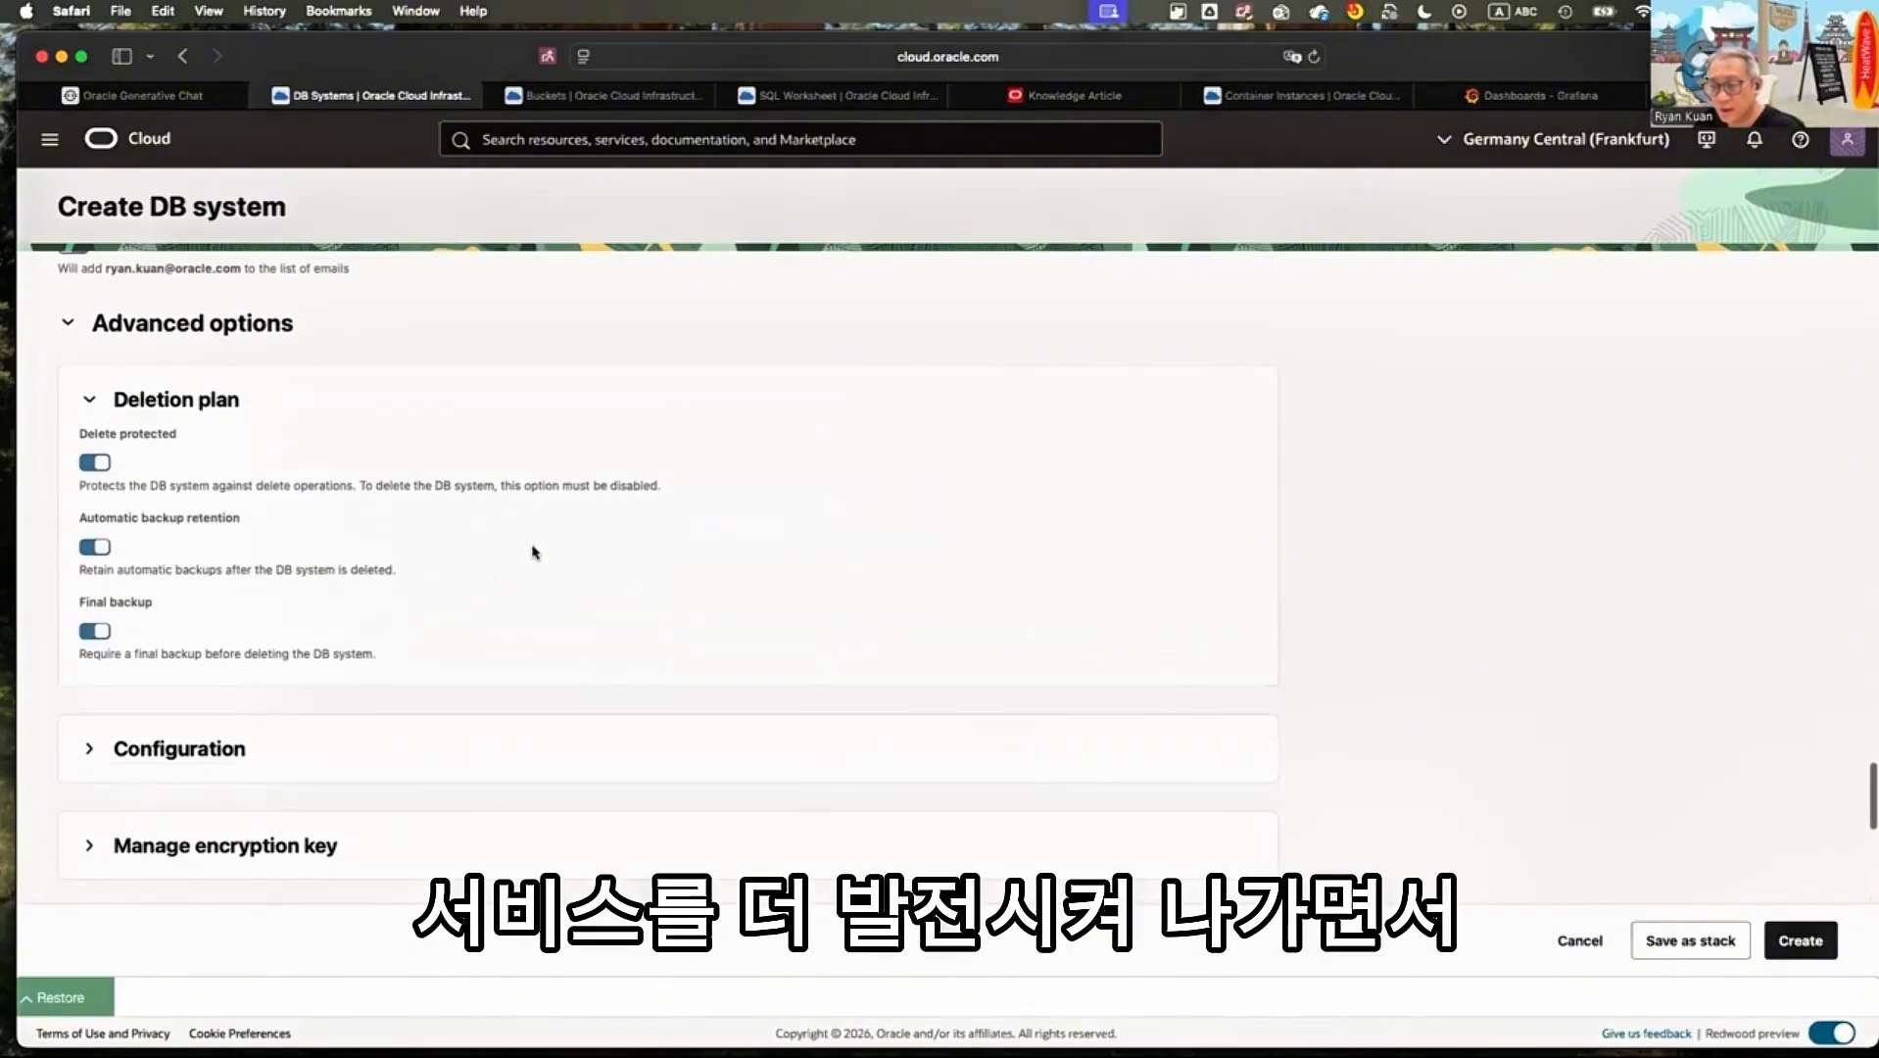
scroll(440, 573, down, 1)
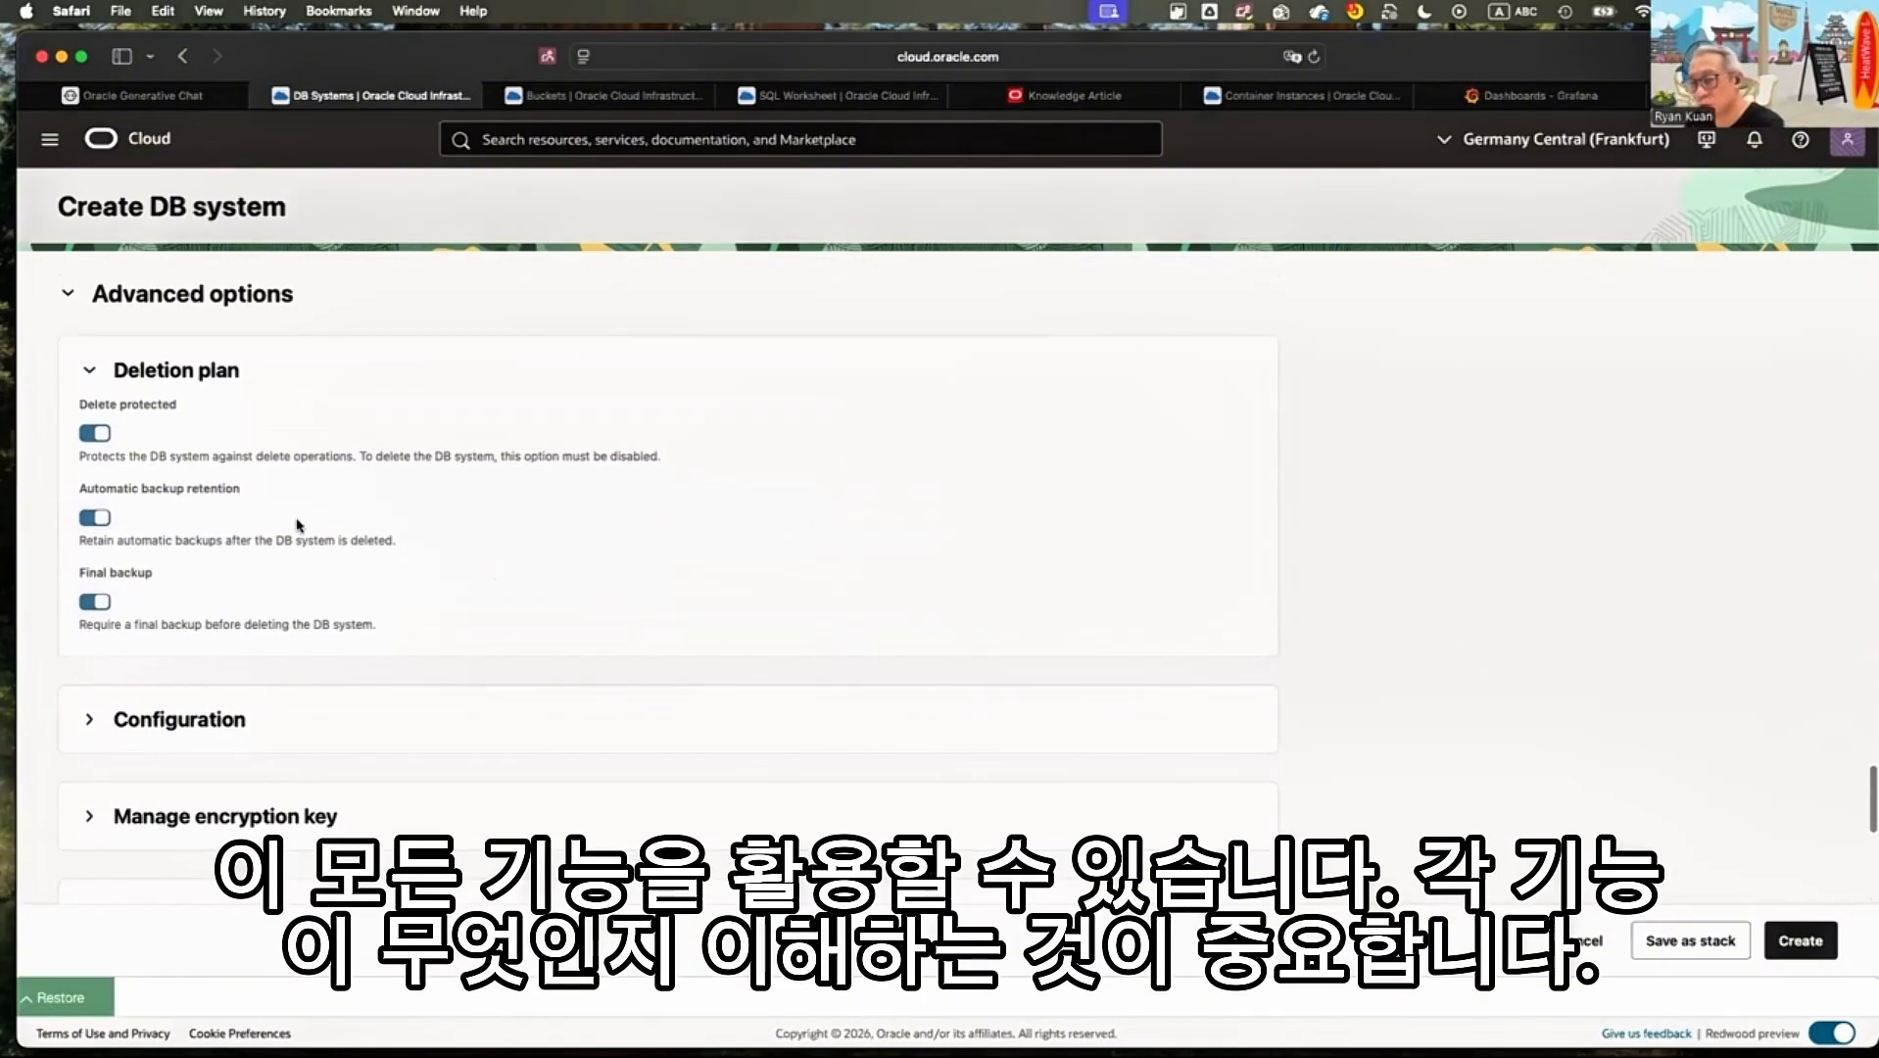
scroll(178, 326, down, 2)
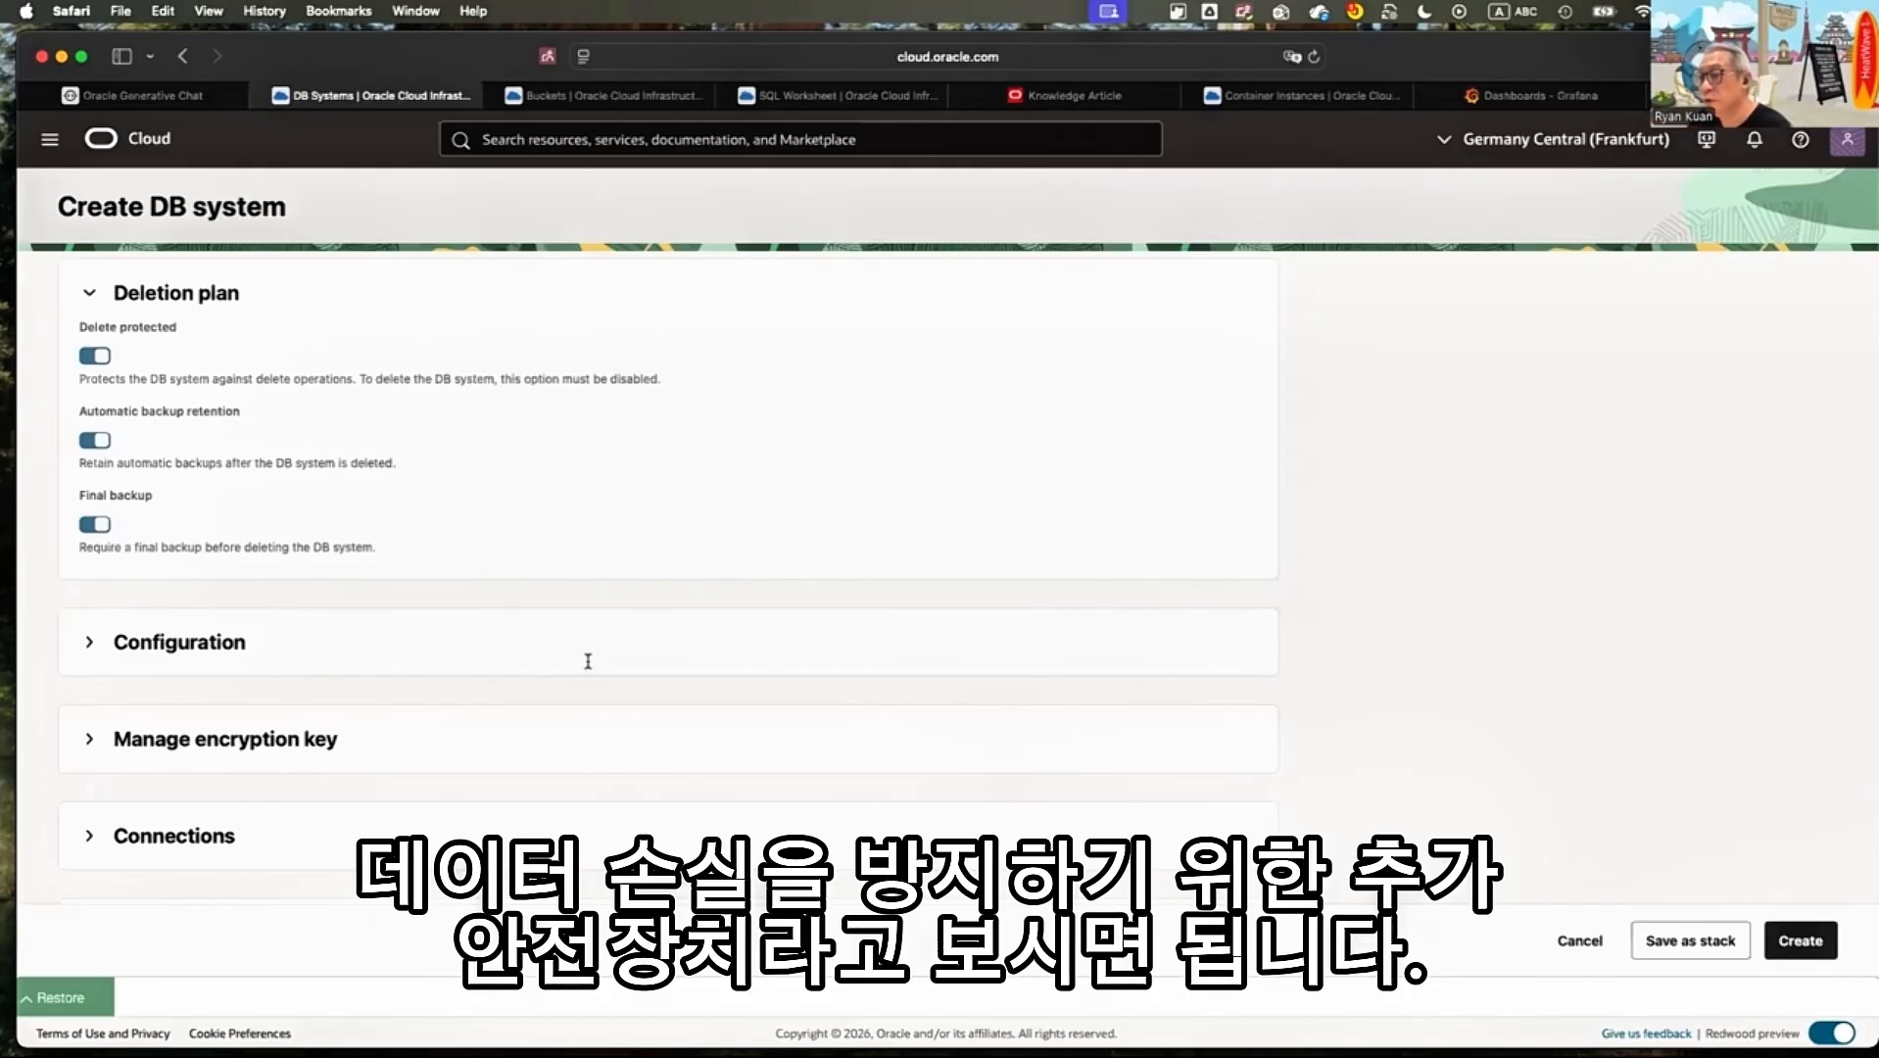
Expand the configuration settings and compare the available LTS and Innovation database versions
scroll(697, 643, down, 4)
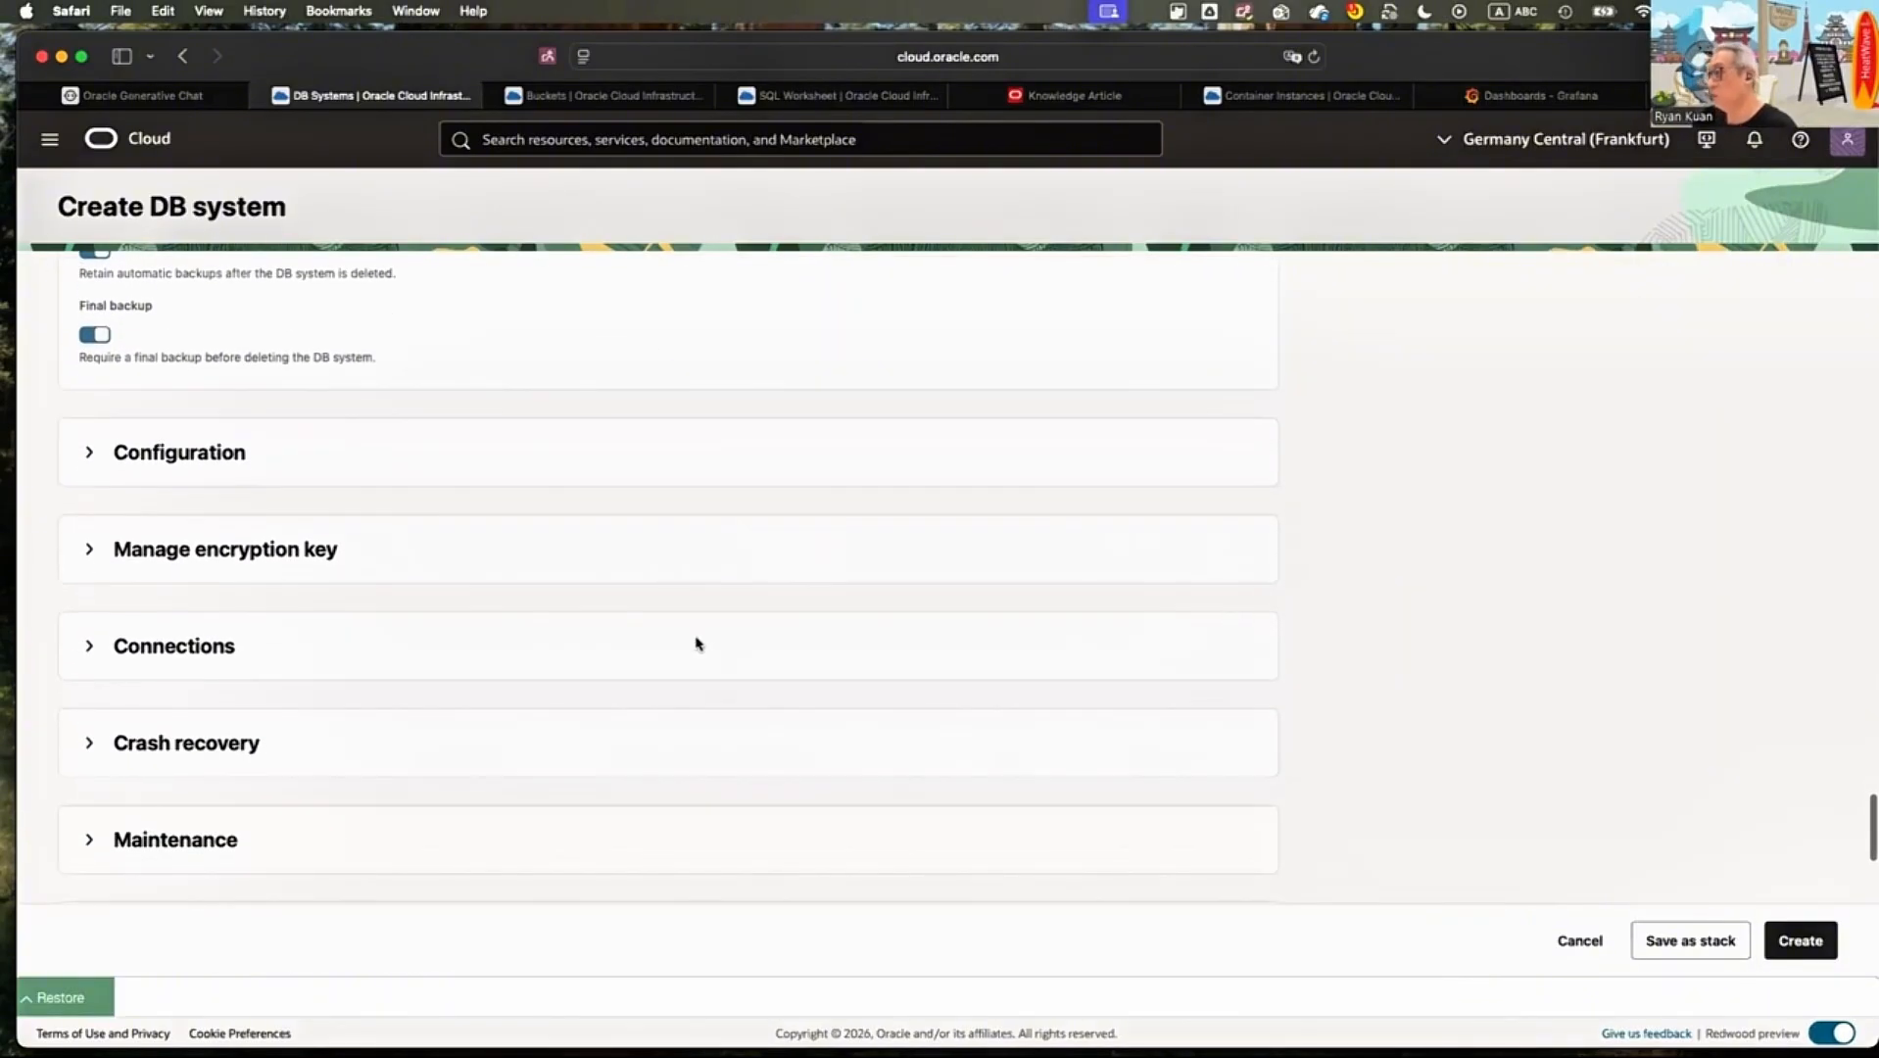
click(667, 460)
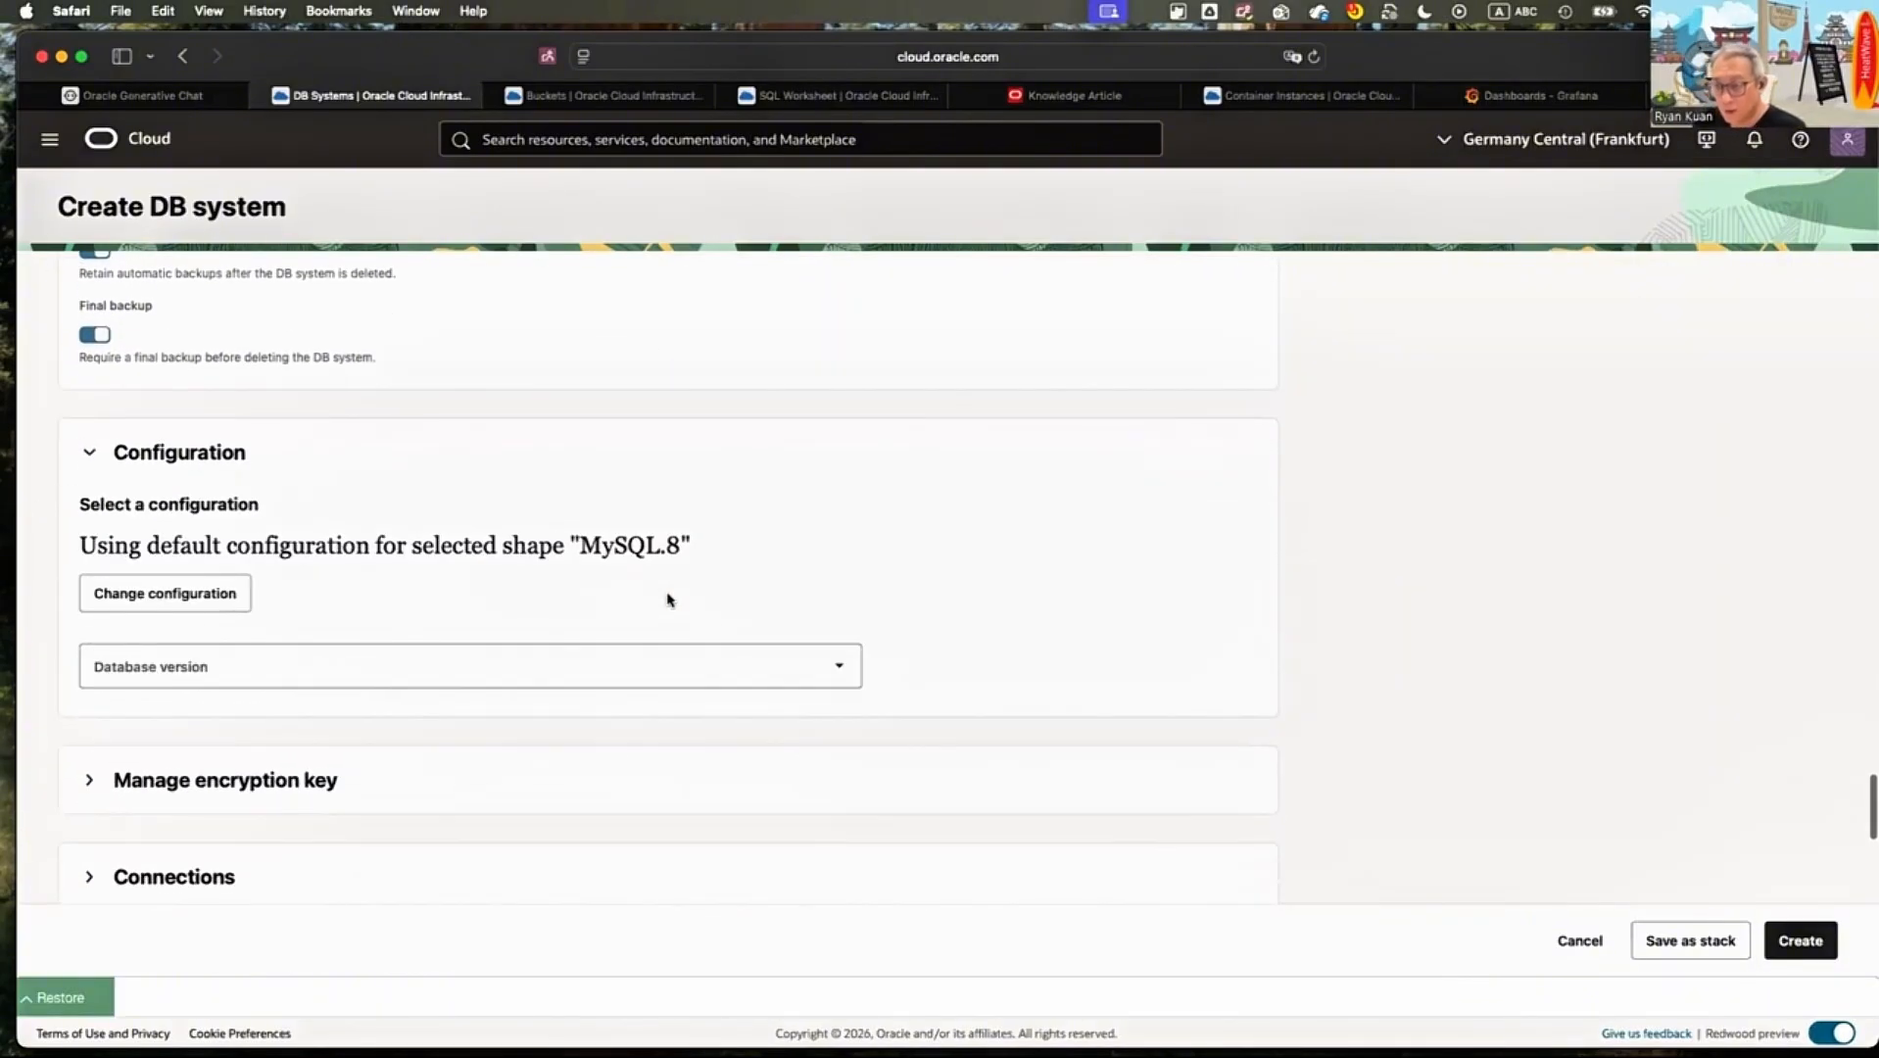
click(524, 666)
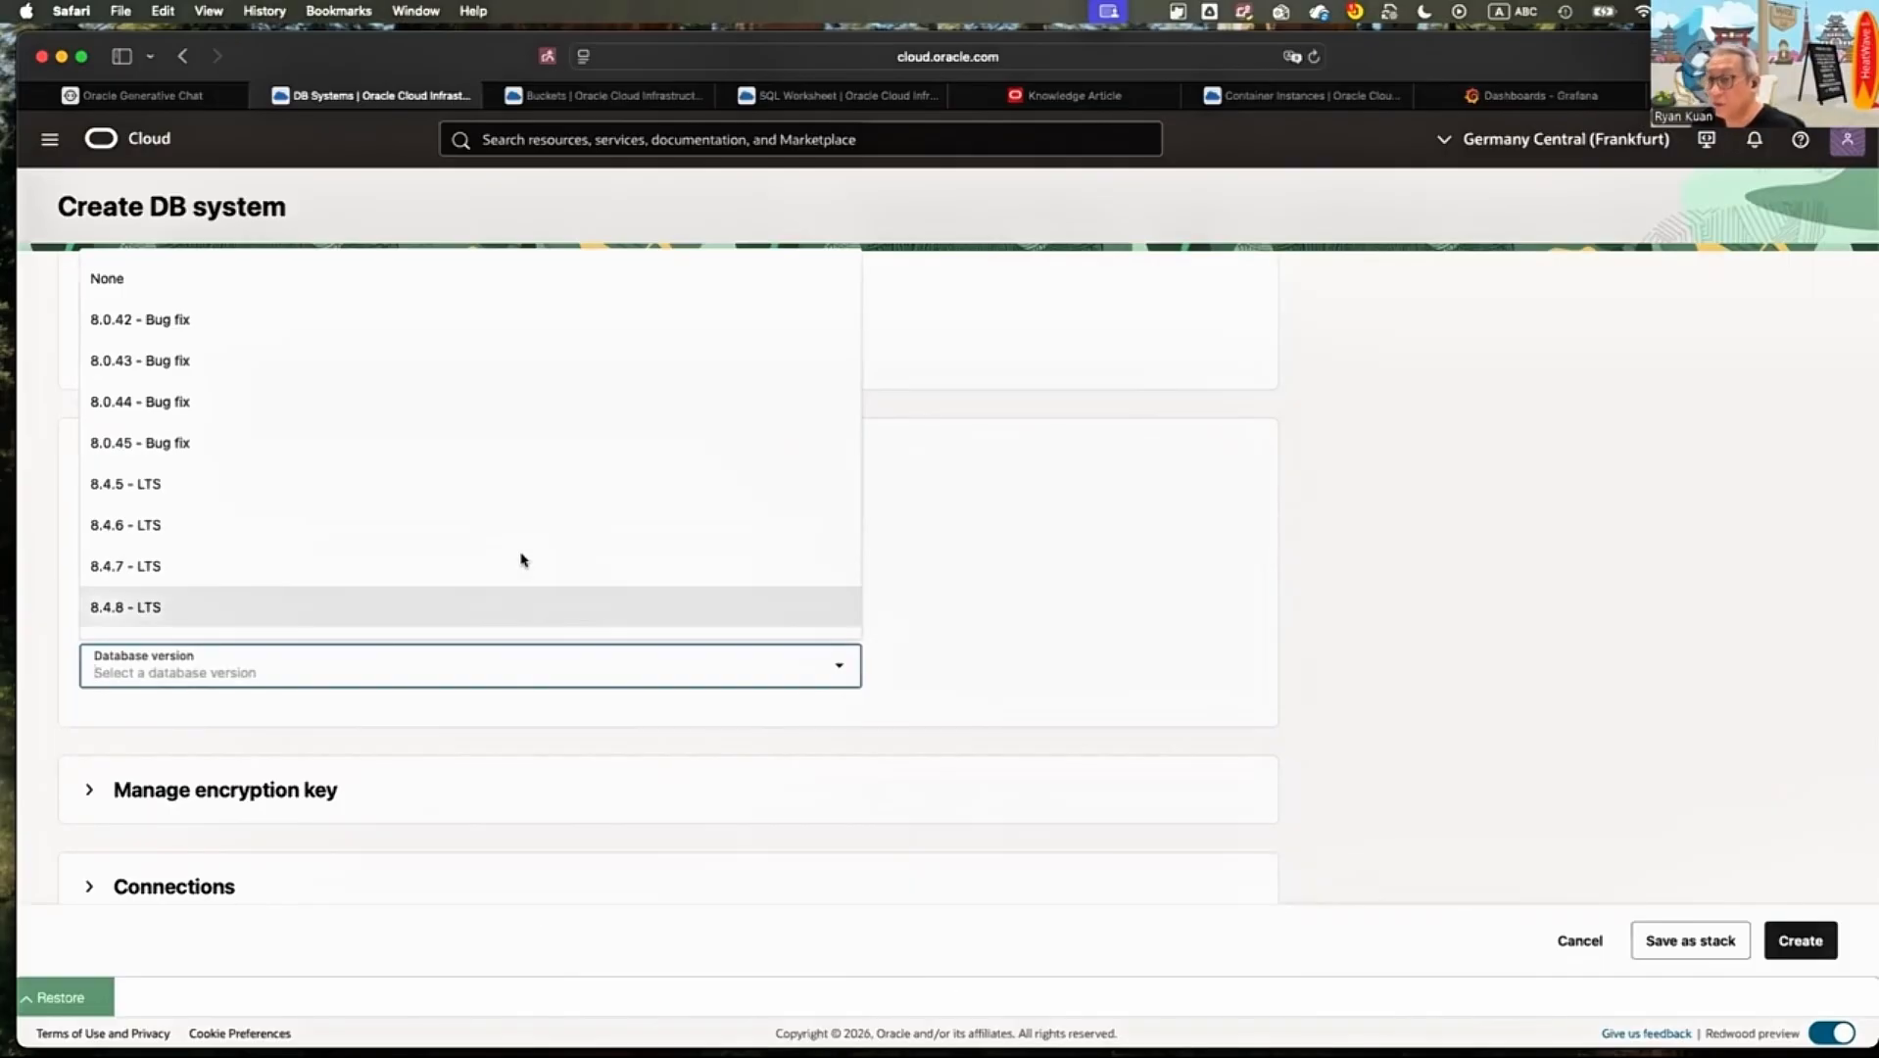
key(Up)
key(Up)
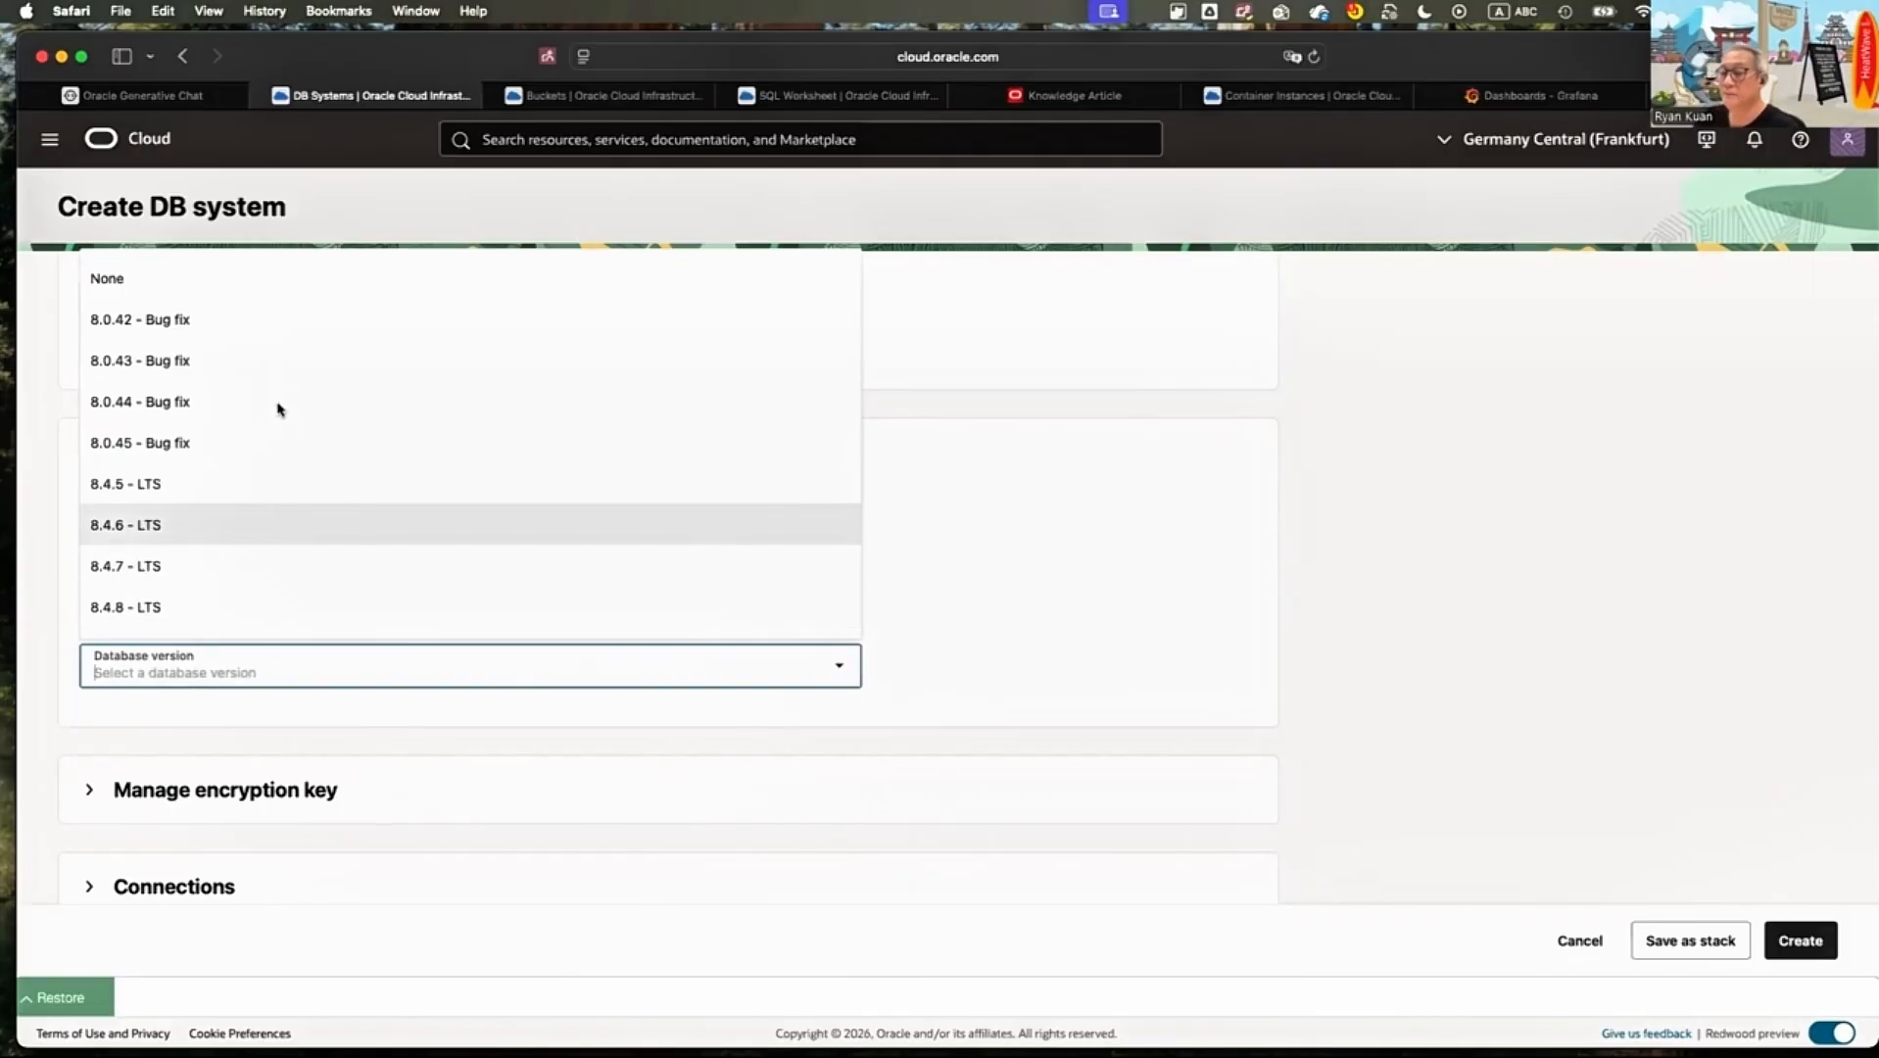
scroll(279, 409, down, 4)
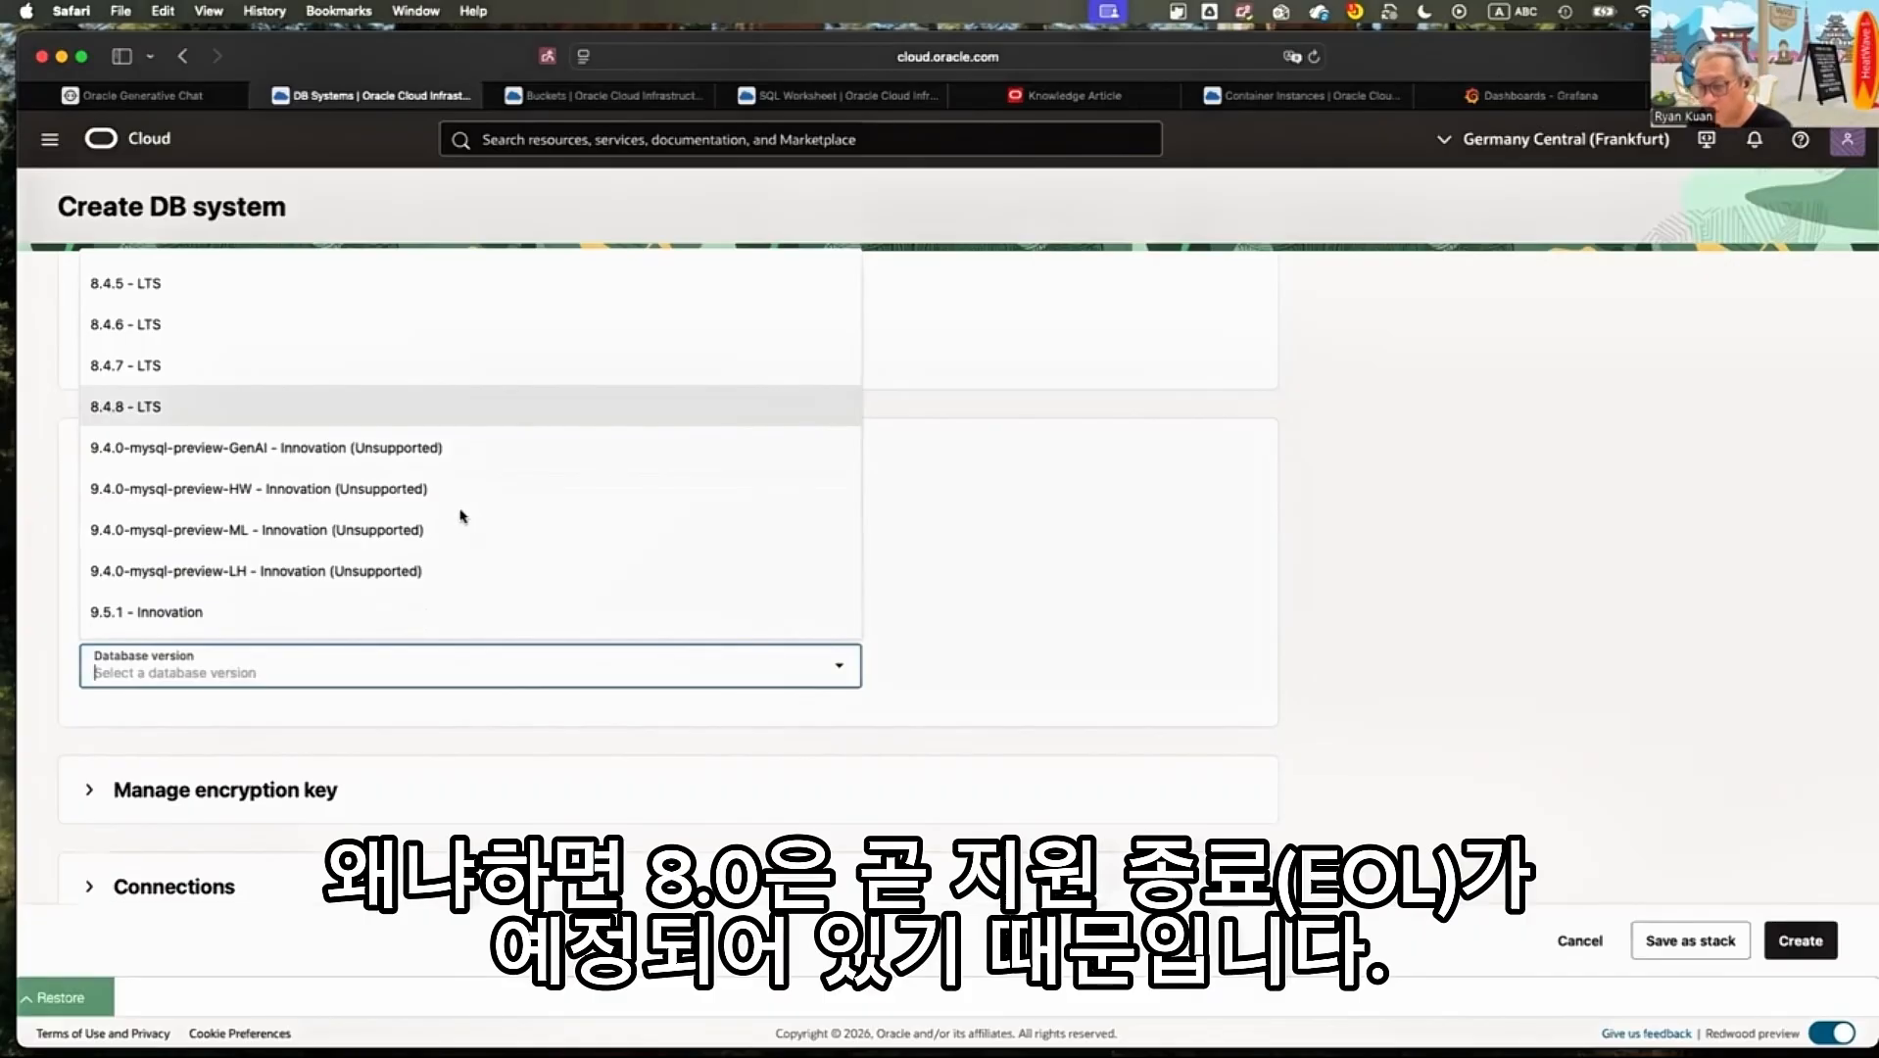
scroll(457, 516, down, 2)
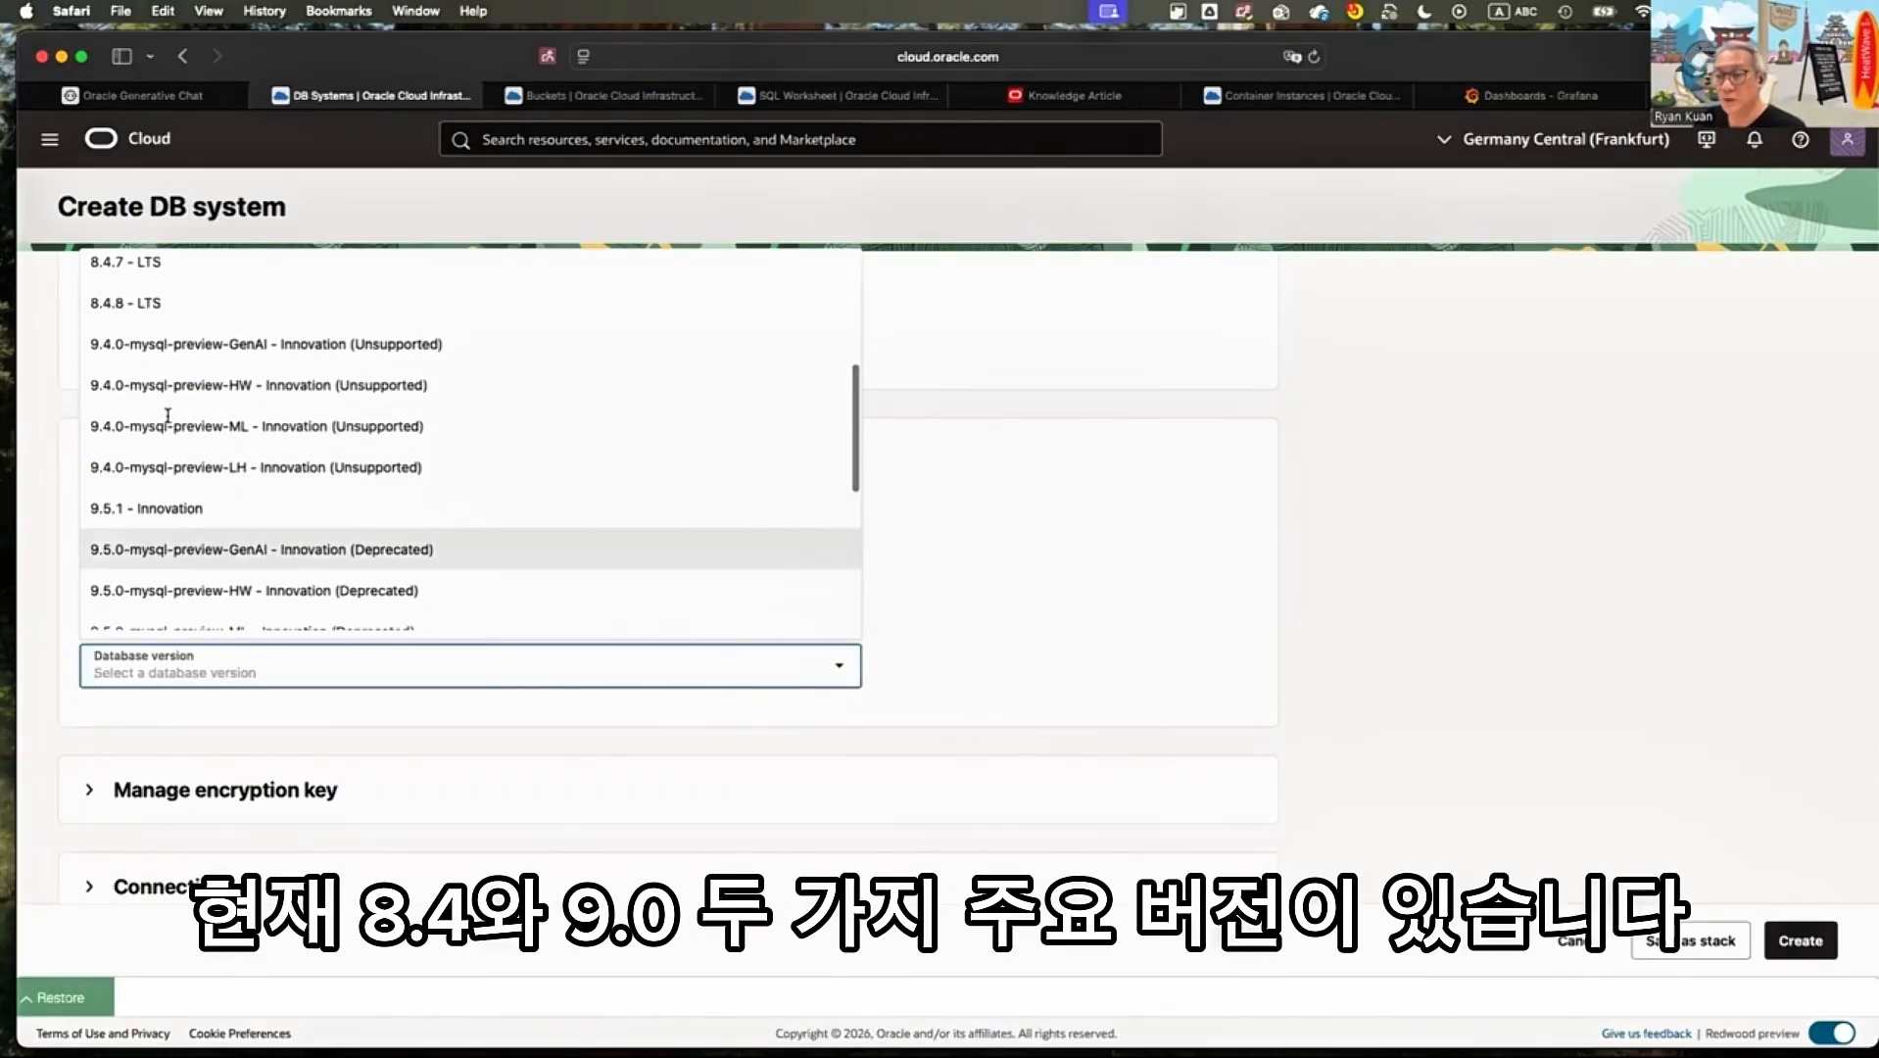
key(Up)
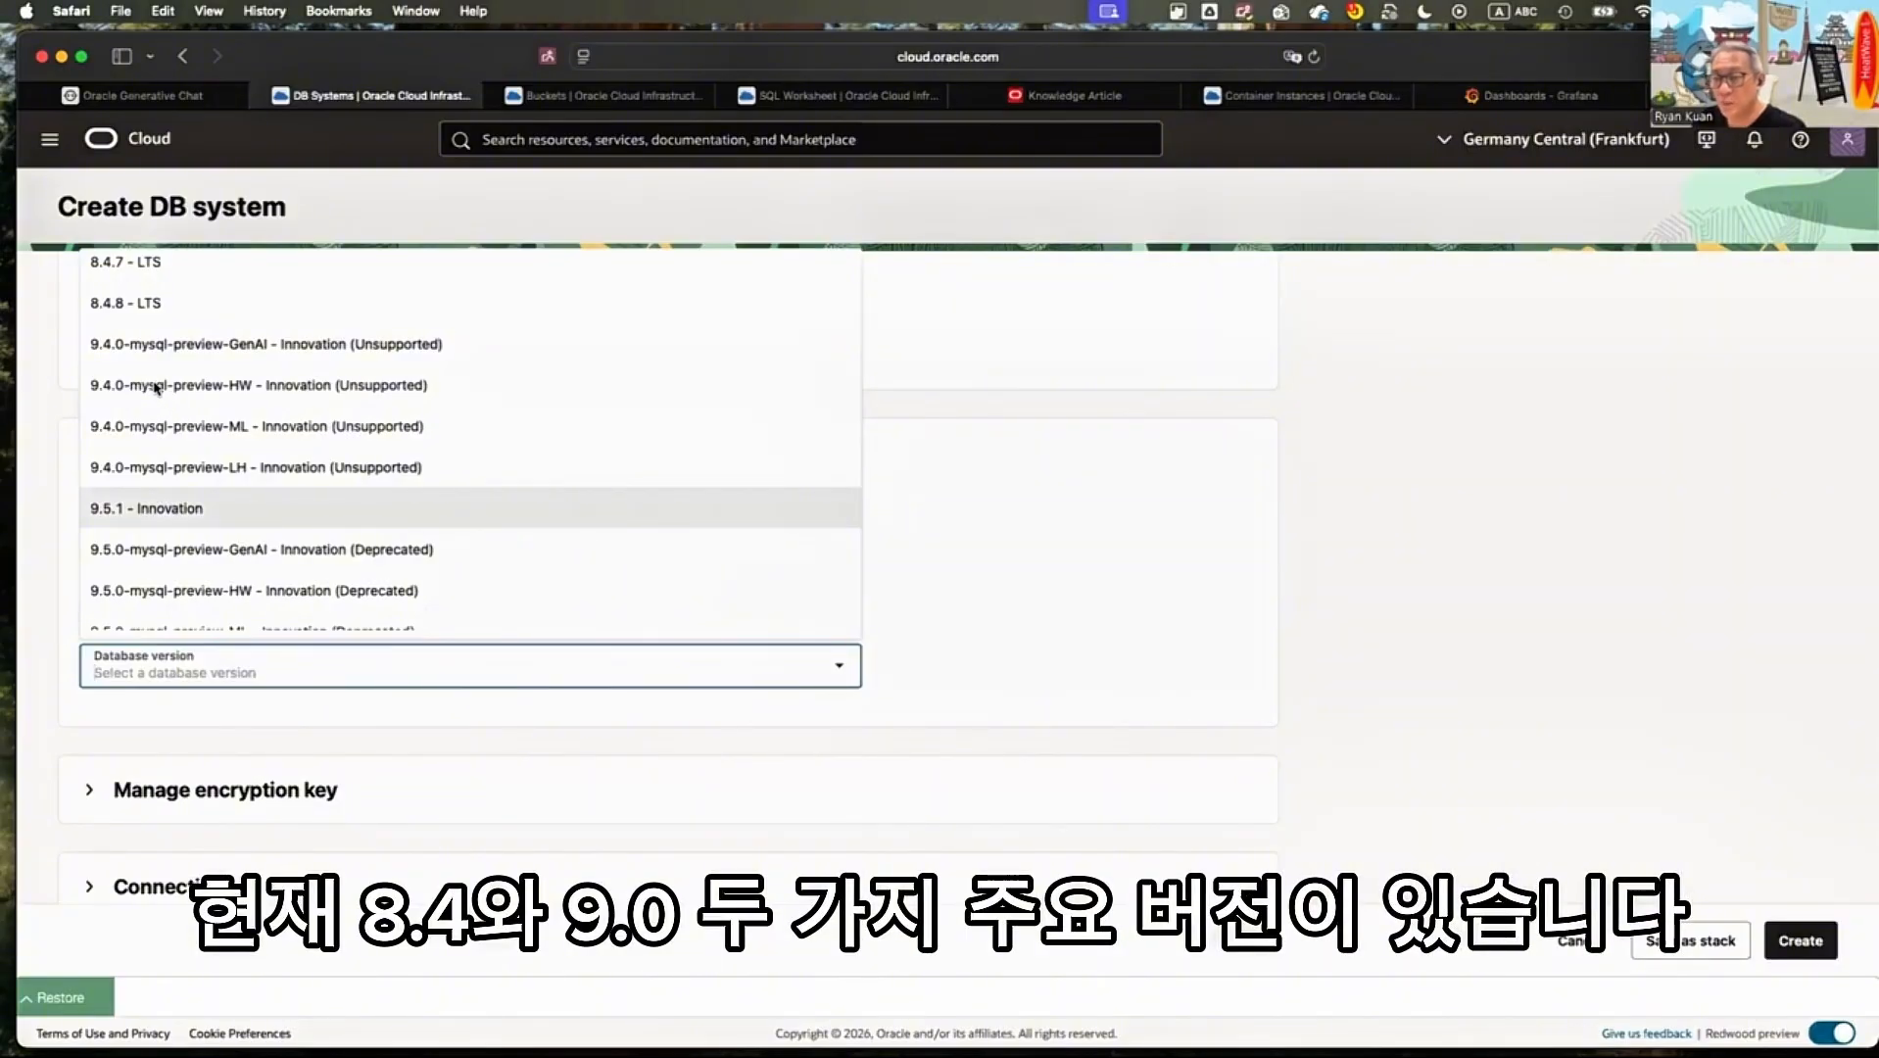
scroll(92, 373, up, 2)
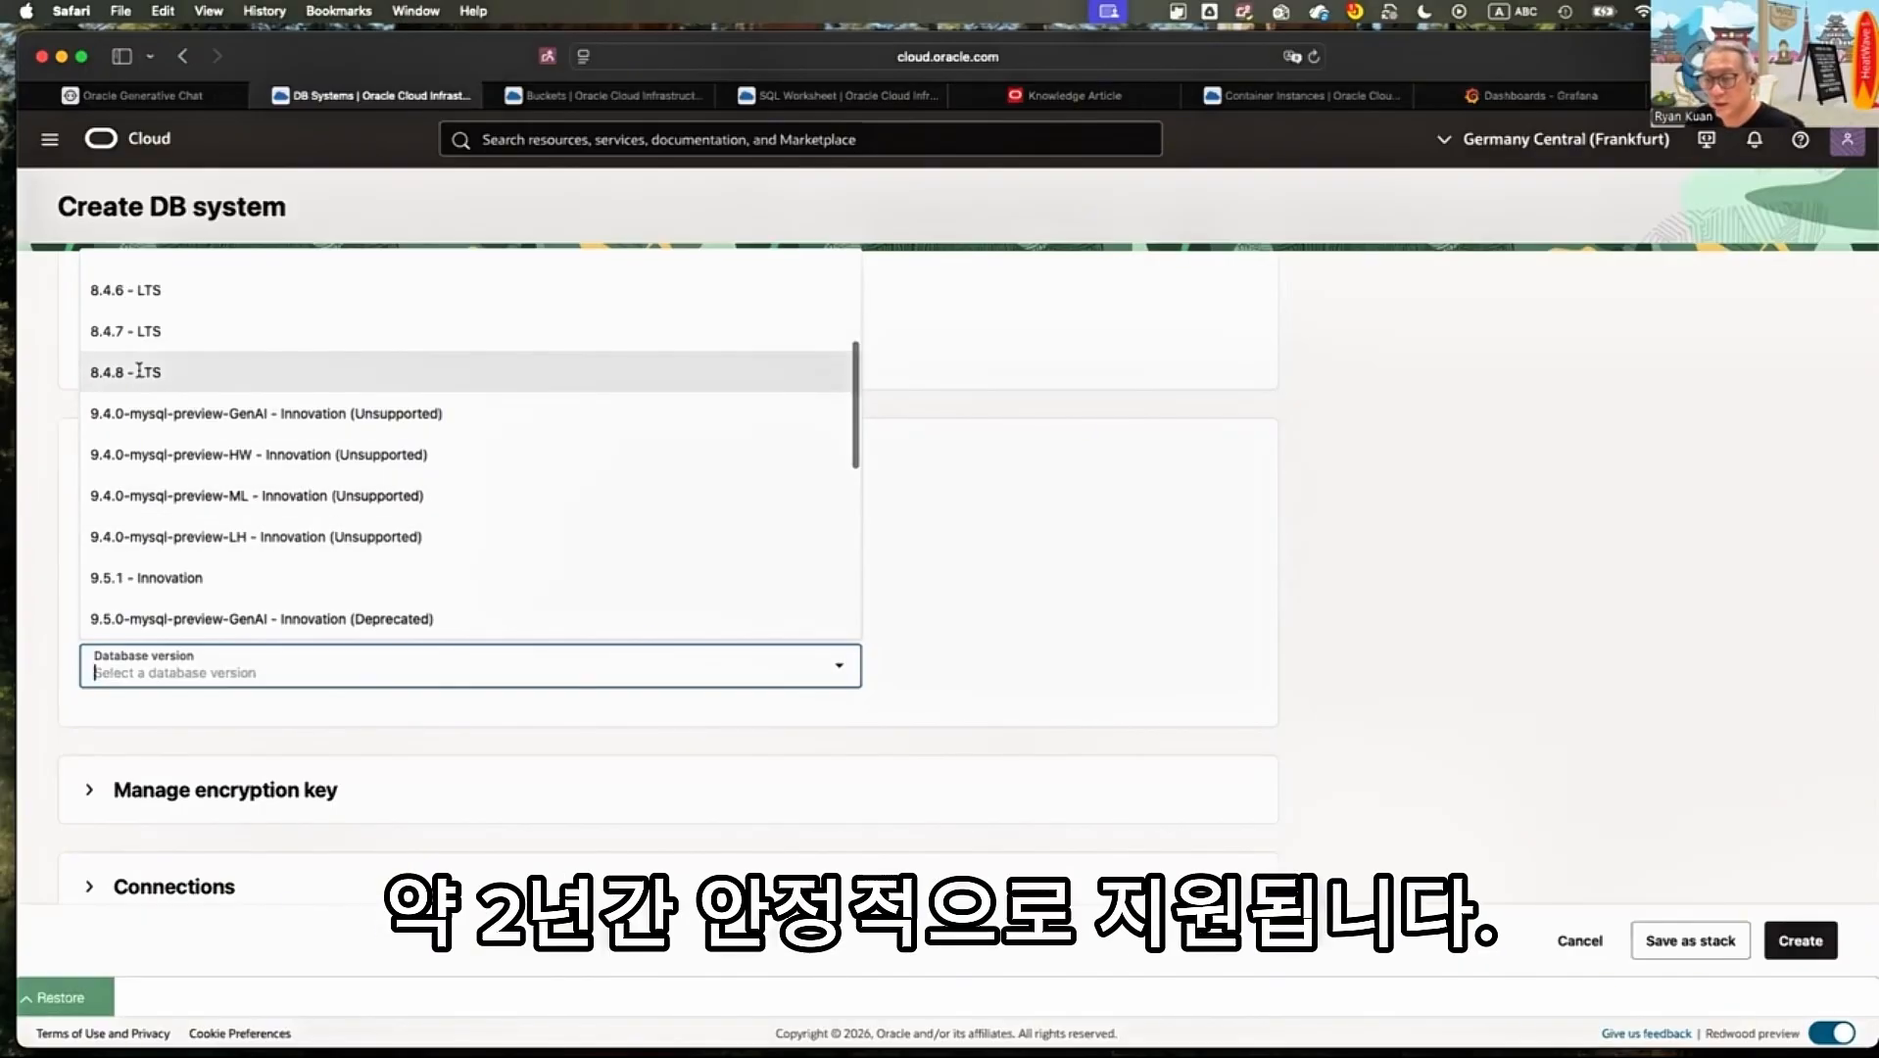
click(139, 372)
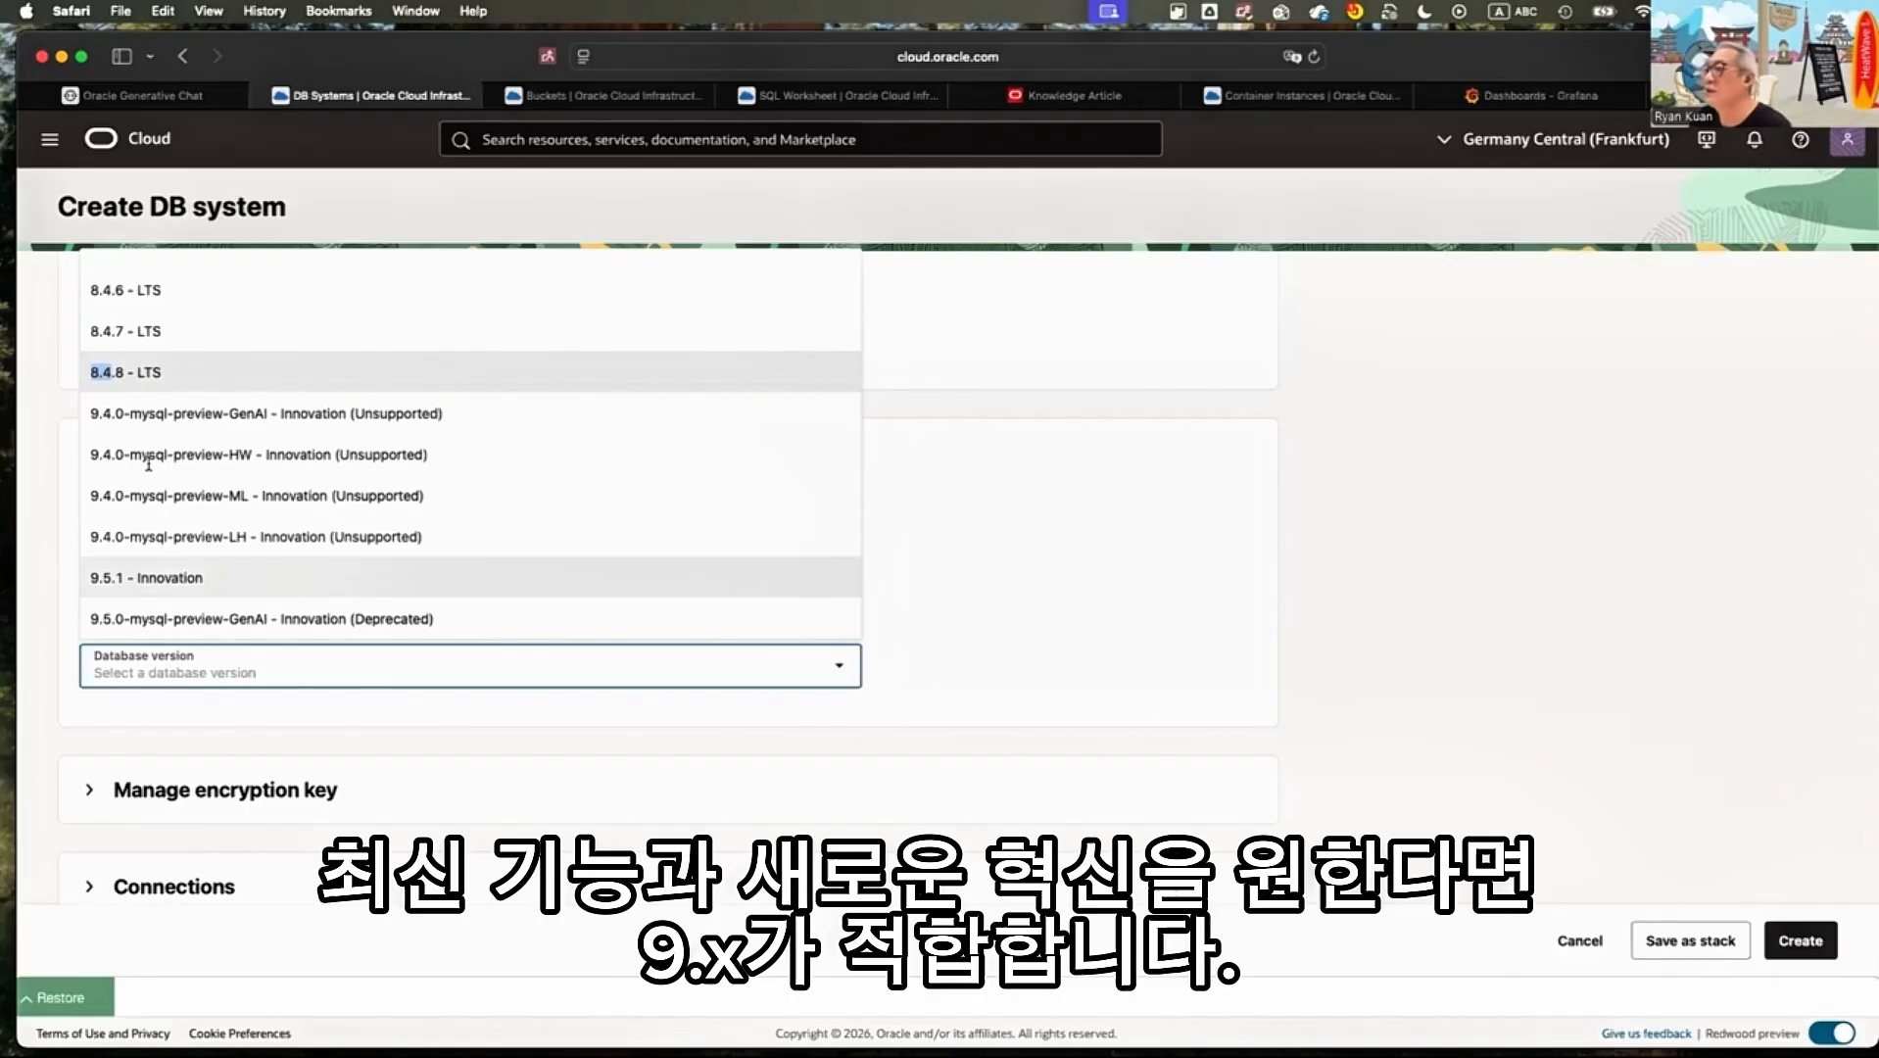
Set the DB system's database version to 9.5.1 - Innovation
scroll(451, 568, down, 1)
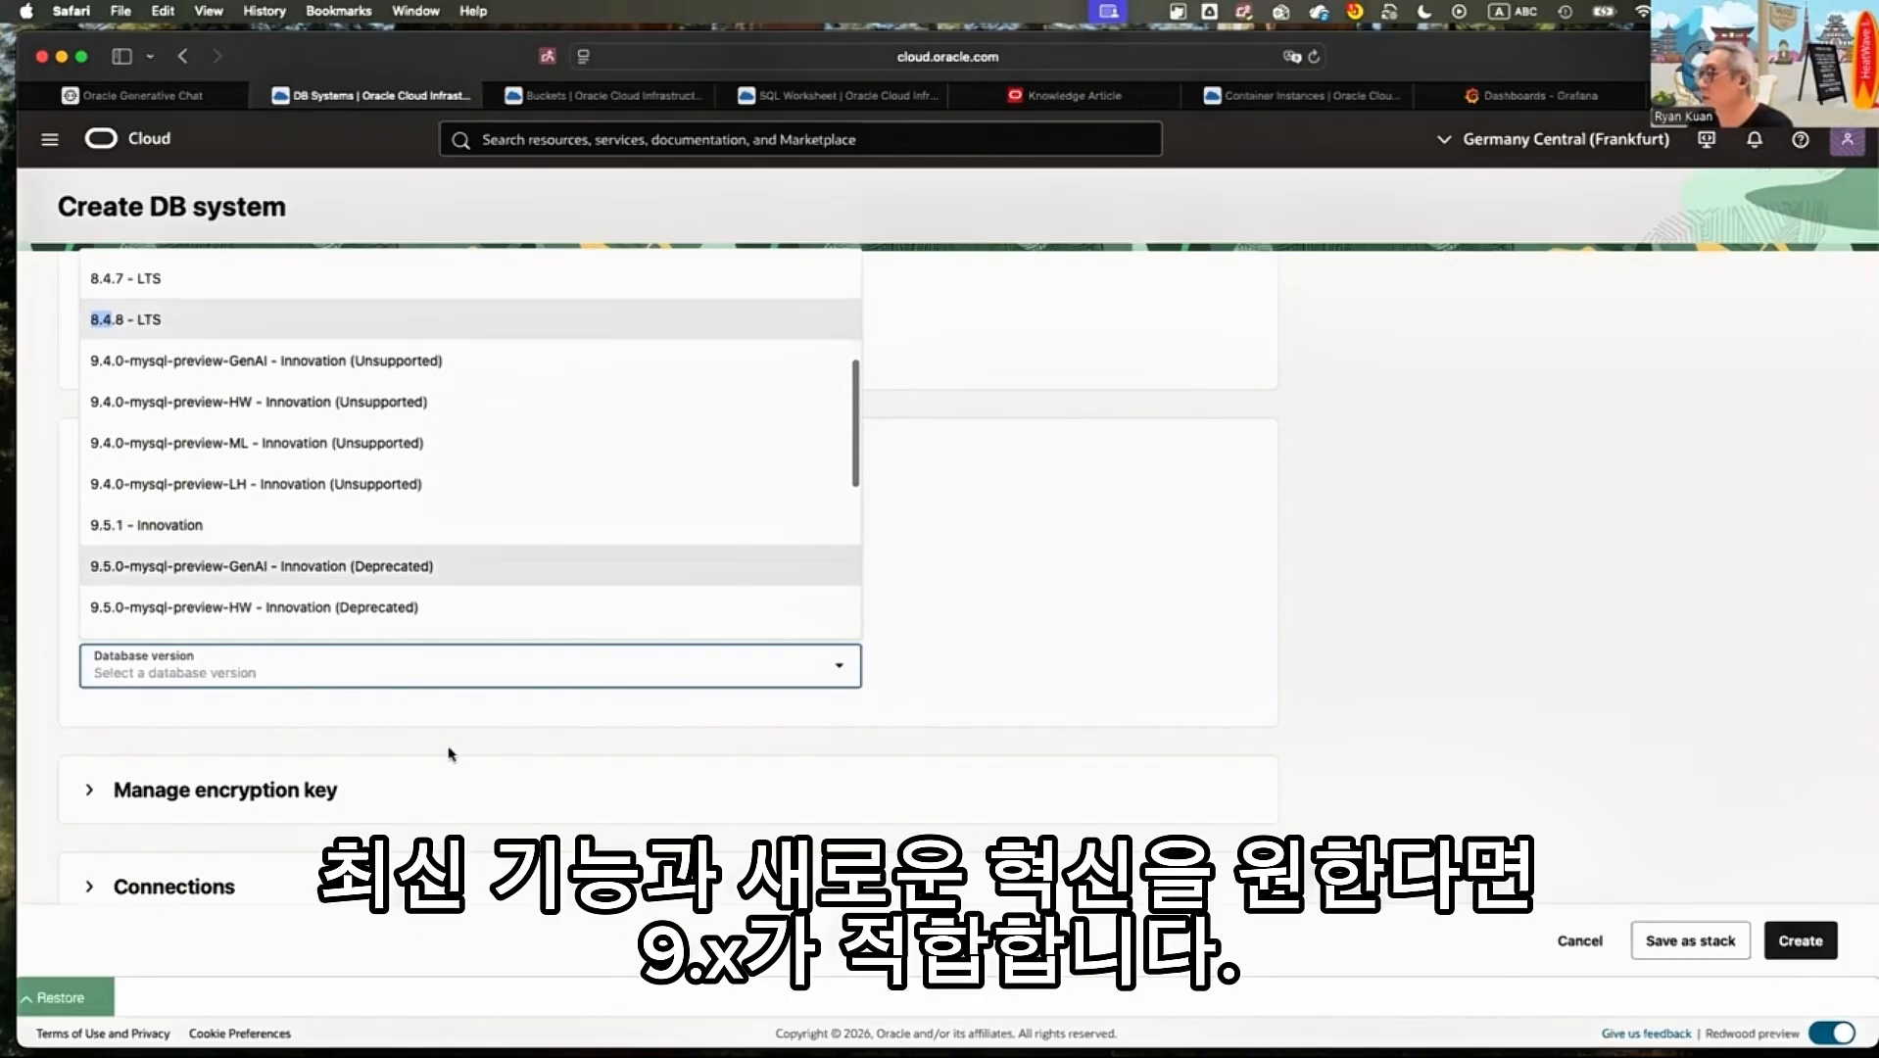
scroll(245, 578, down, 1)
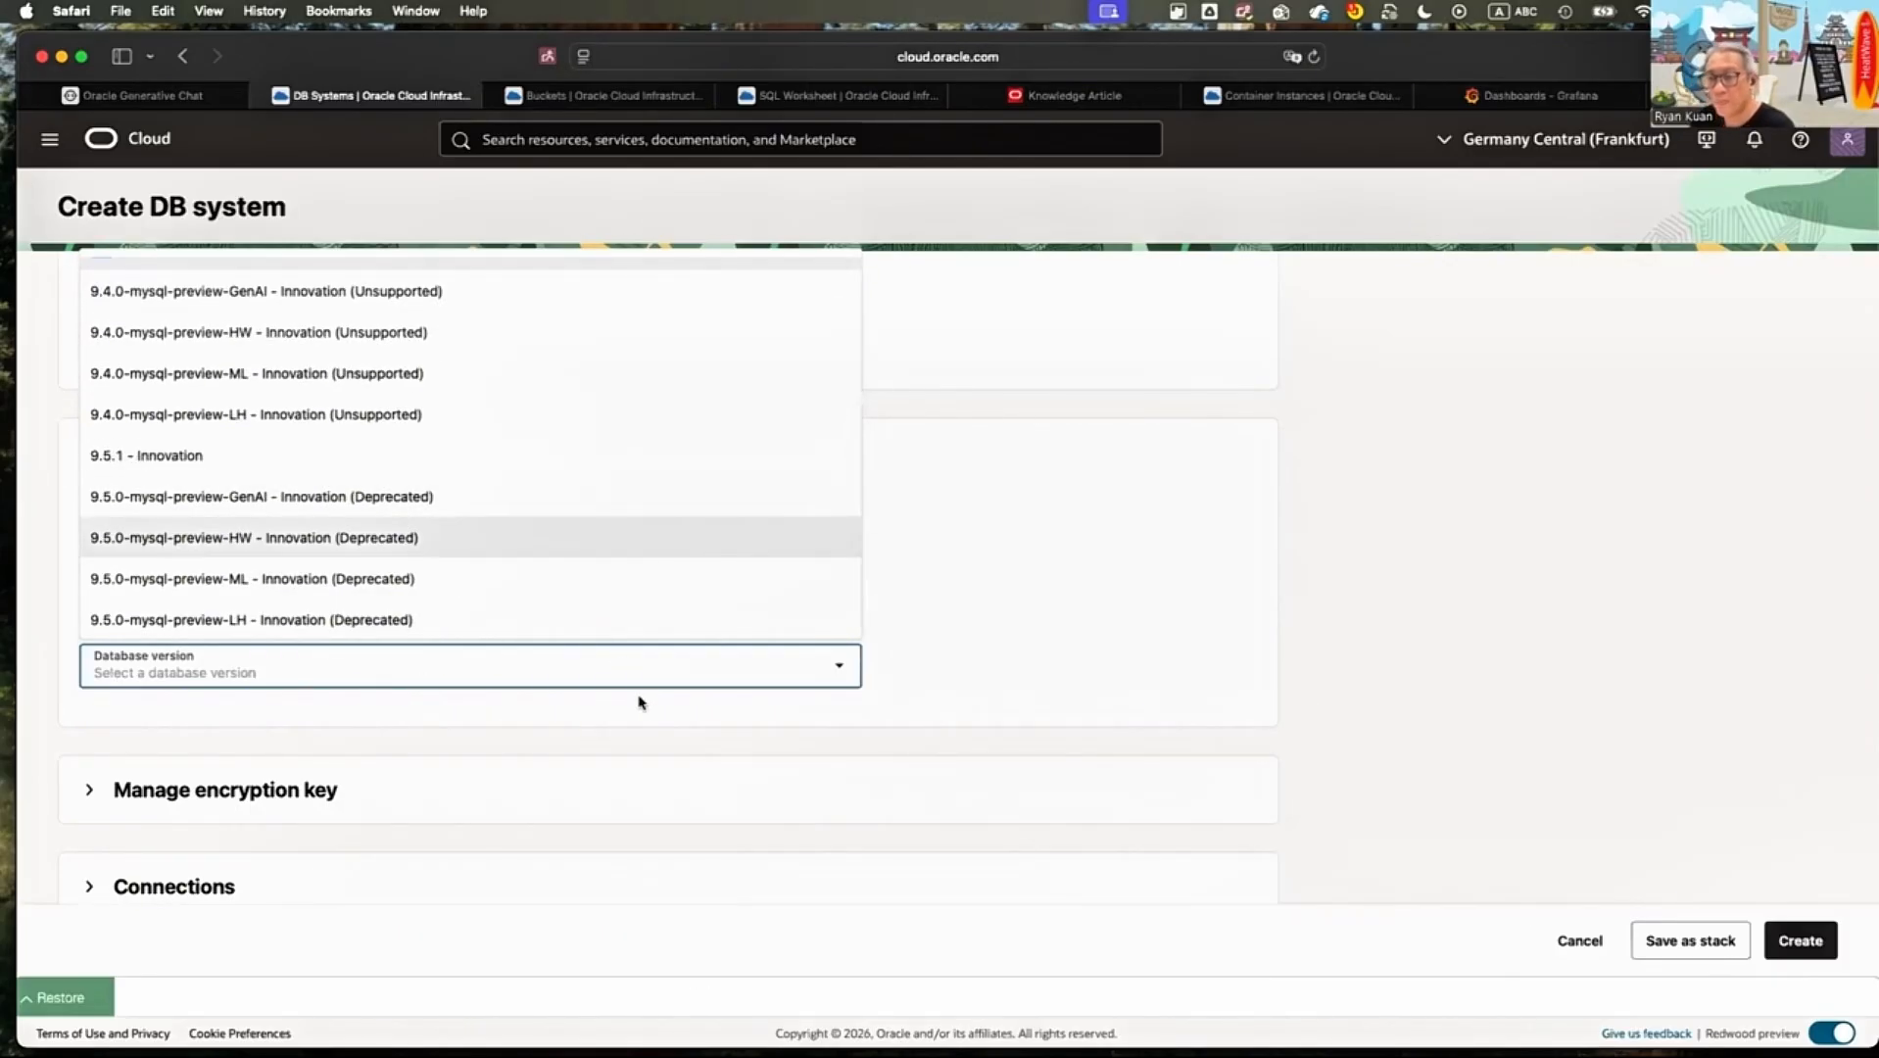
key(Up)
key(Up)
key(Return)
Expand the encryption key settings and examine the Oracle-managed and customer-managed key options
scroll(635, 731, down, 2)
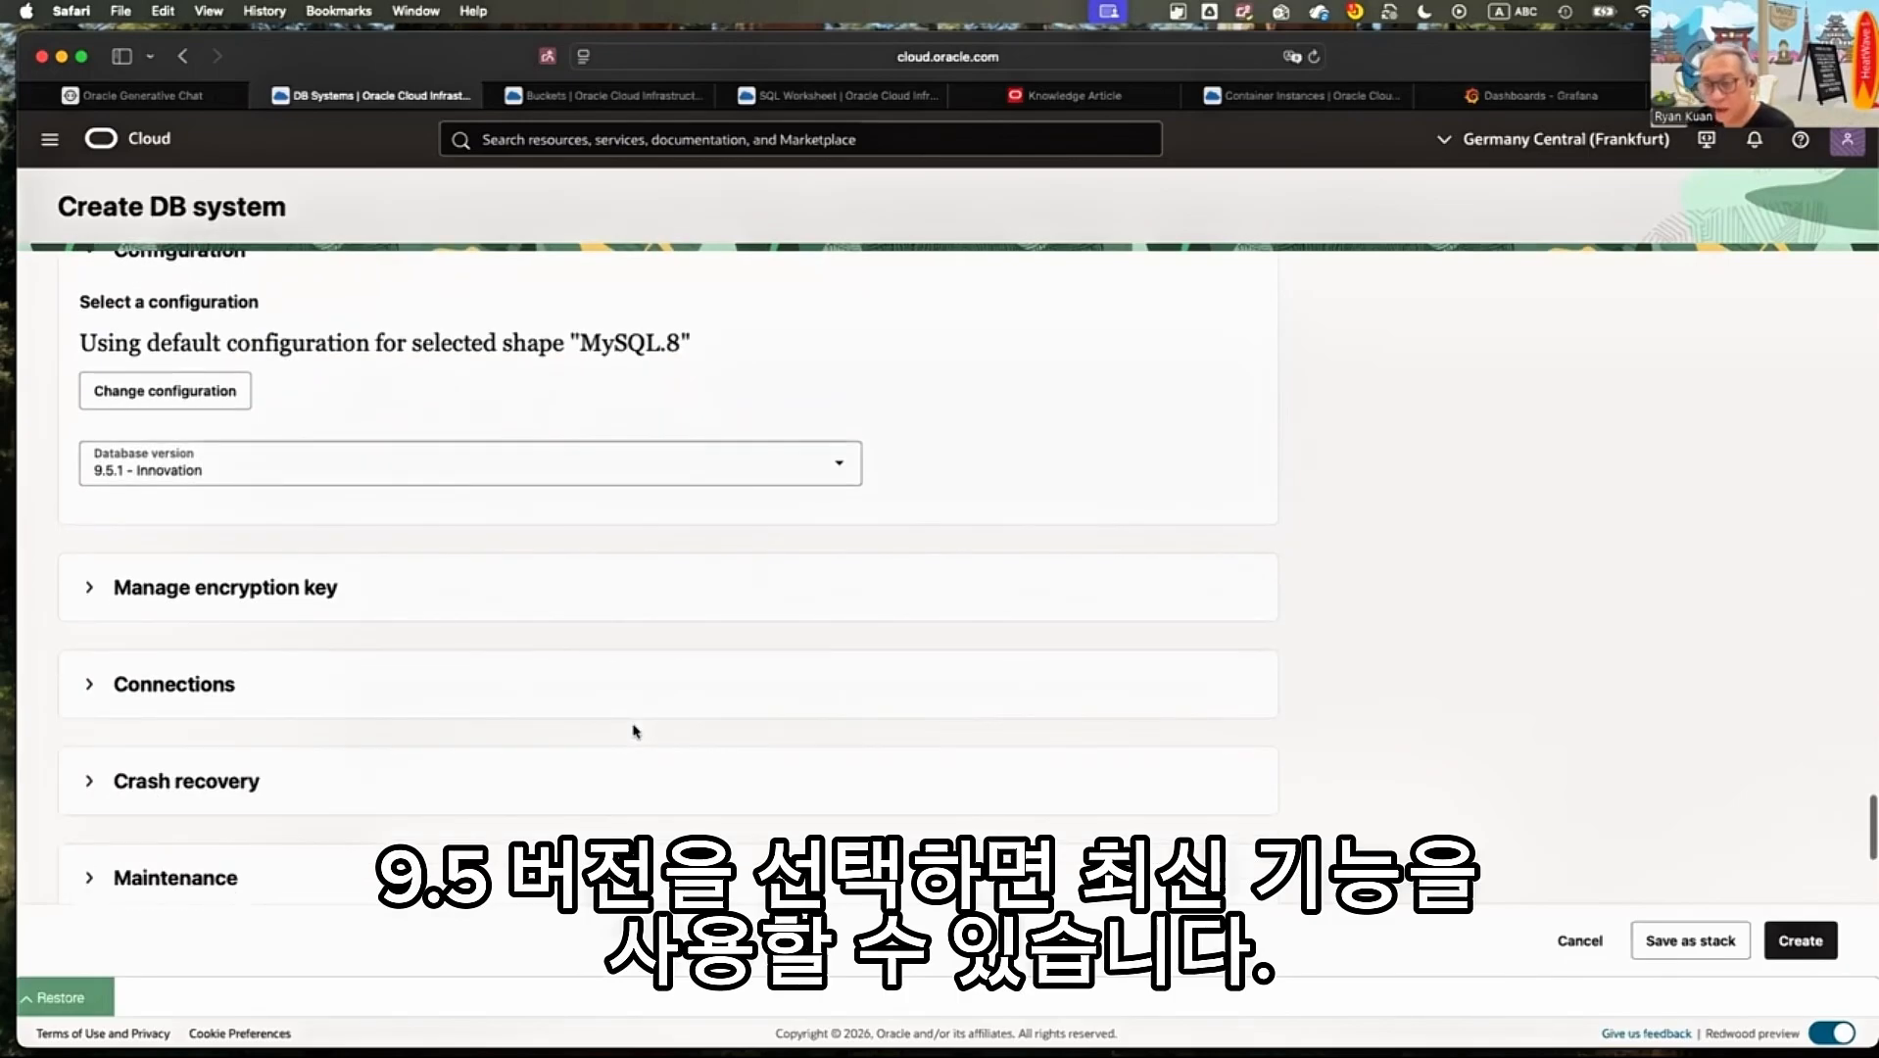
scroll(1015, 677, down, 2)
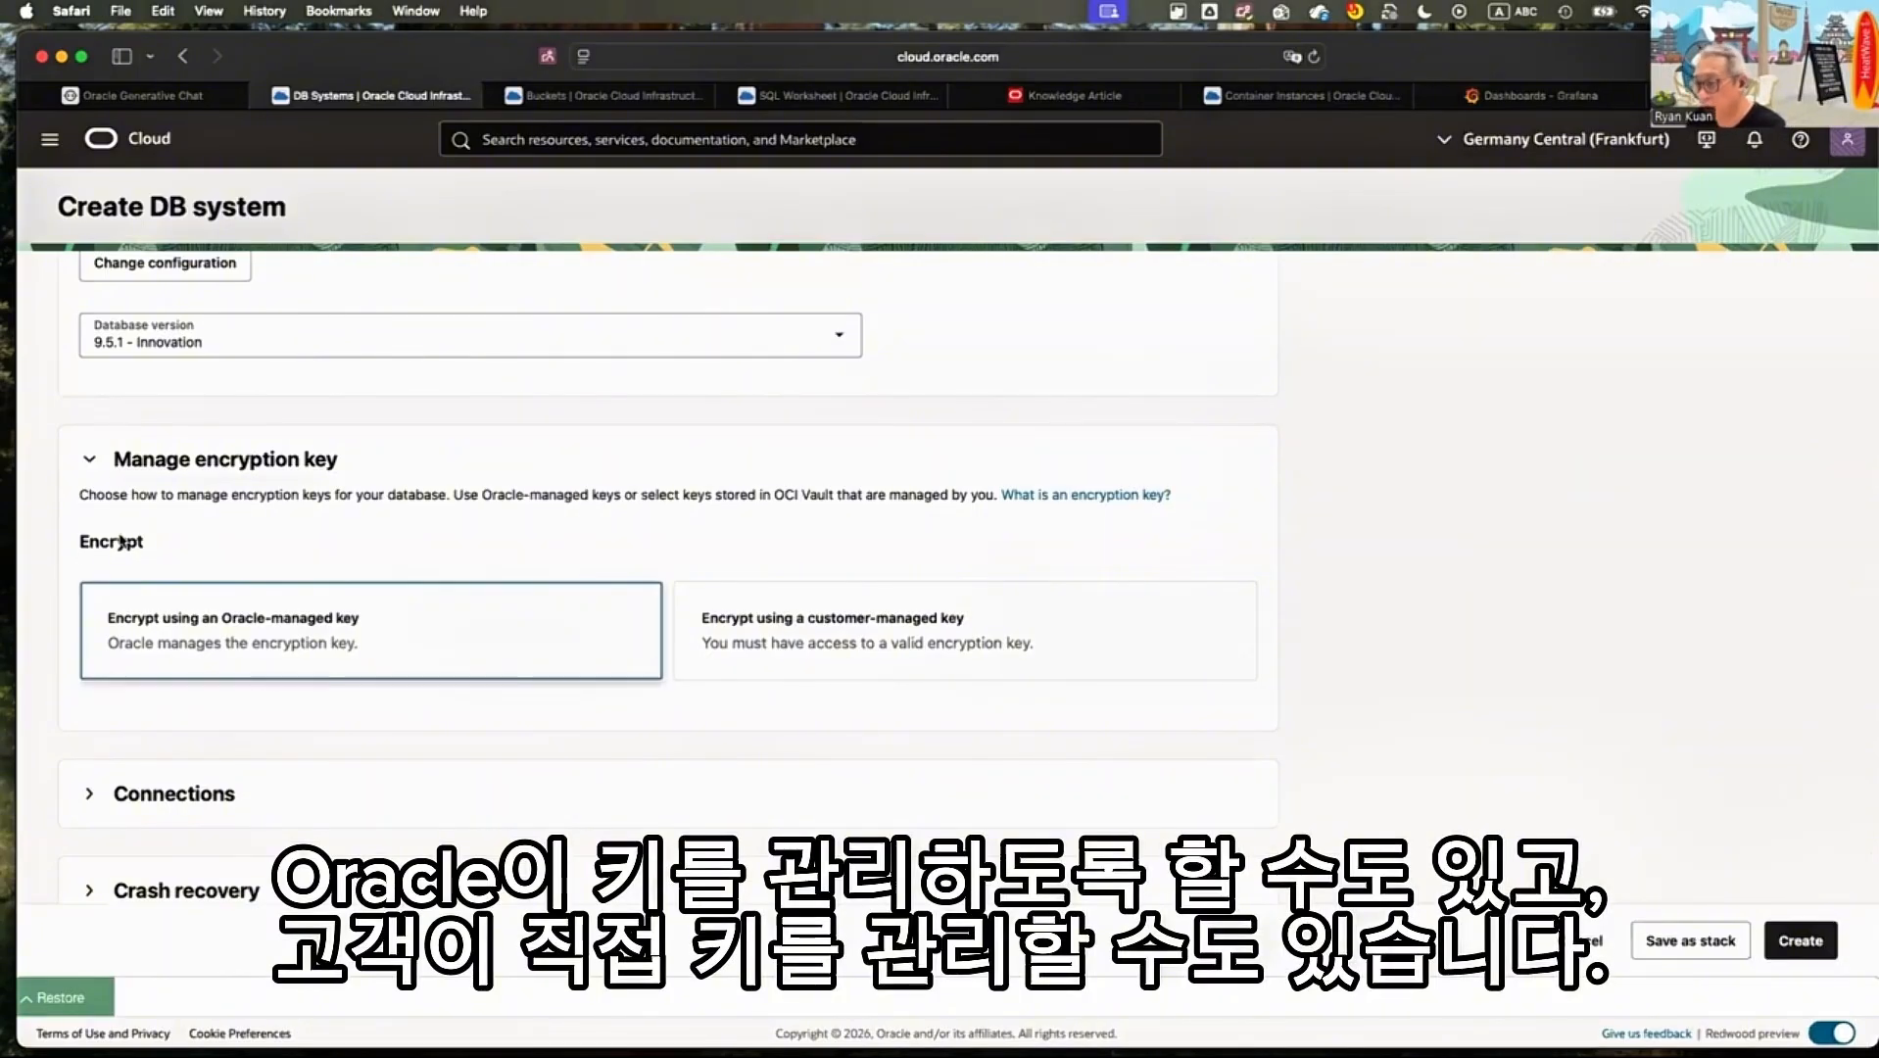
scroll(232, 539, down, 3)
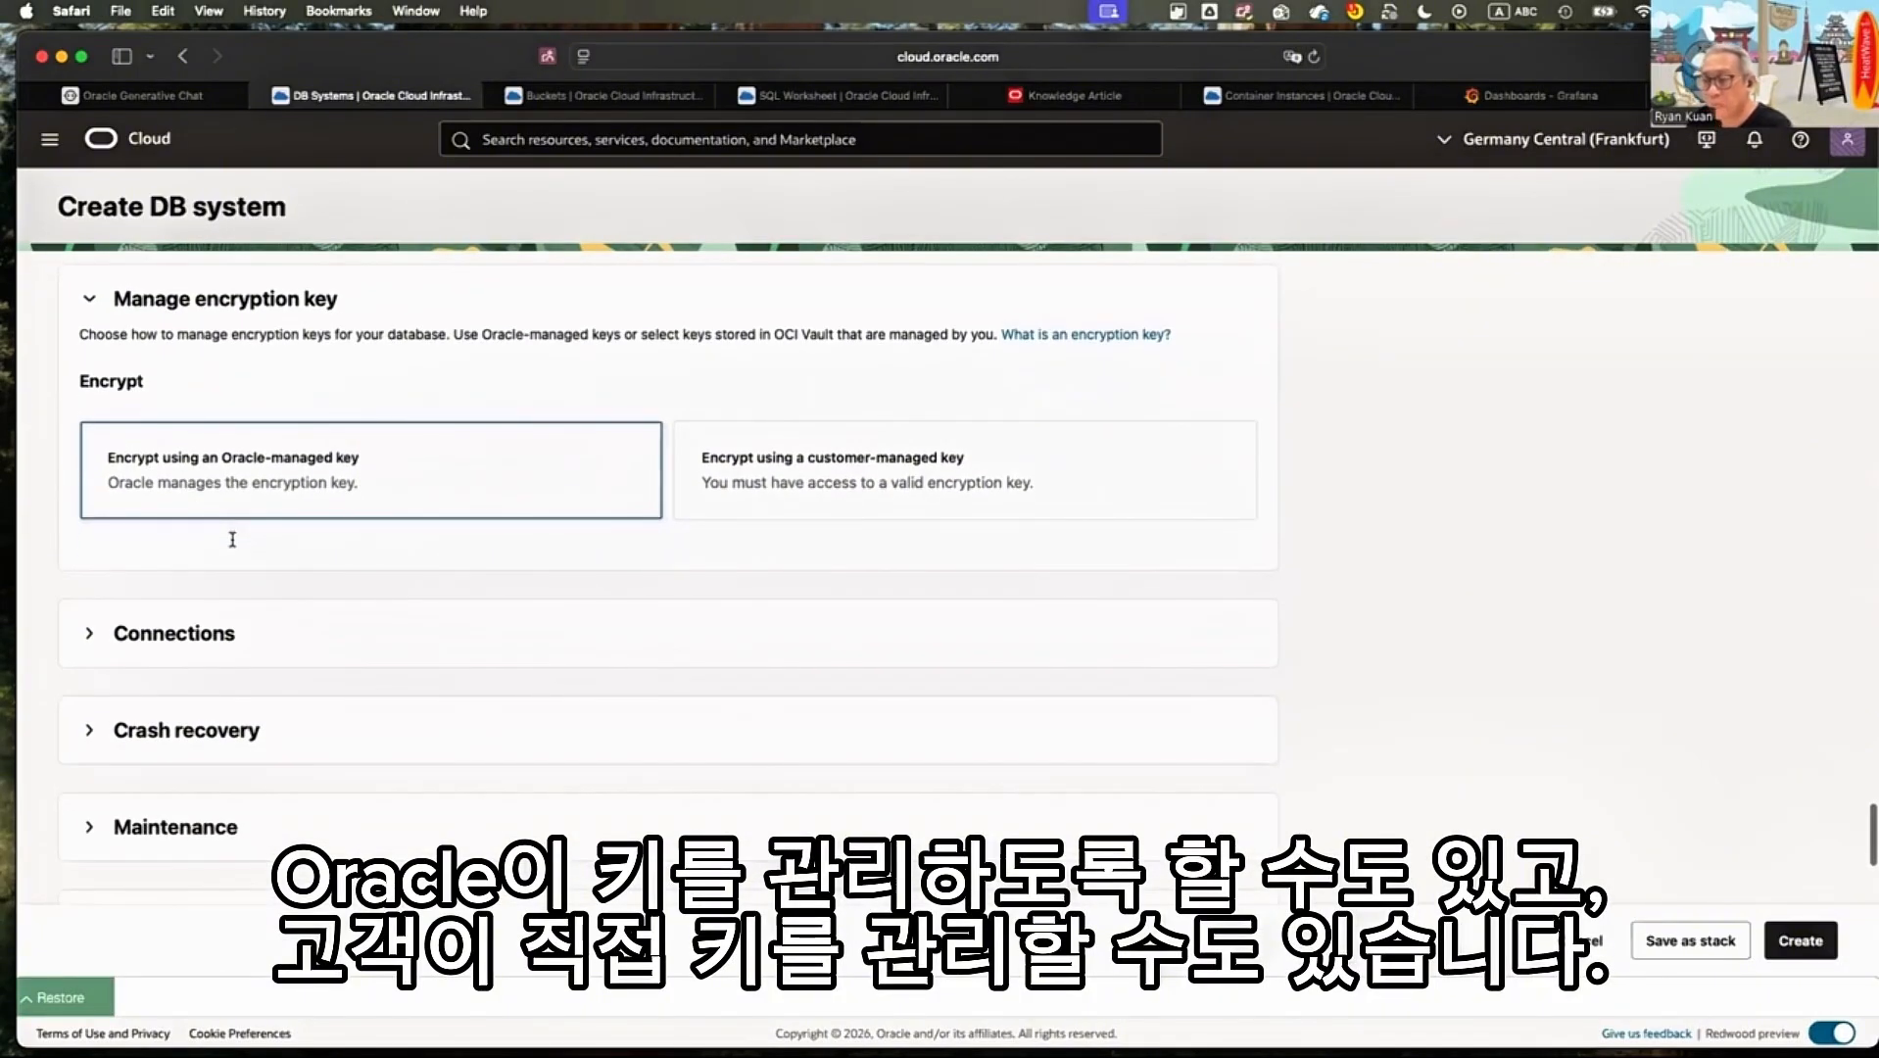
Set the primary endpoint's hostname in the connection settings to the owner's first name followed by "-heatwave", all lowercase
click(174, 633)
scroll(174, 632, down, 4)
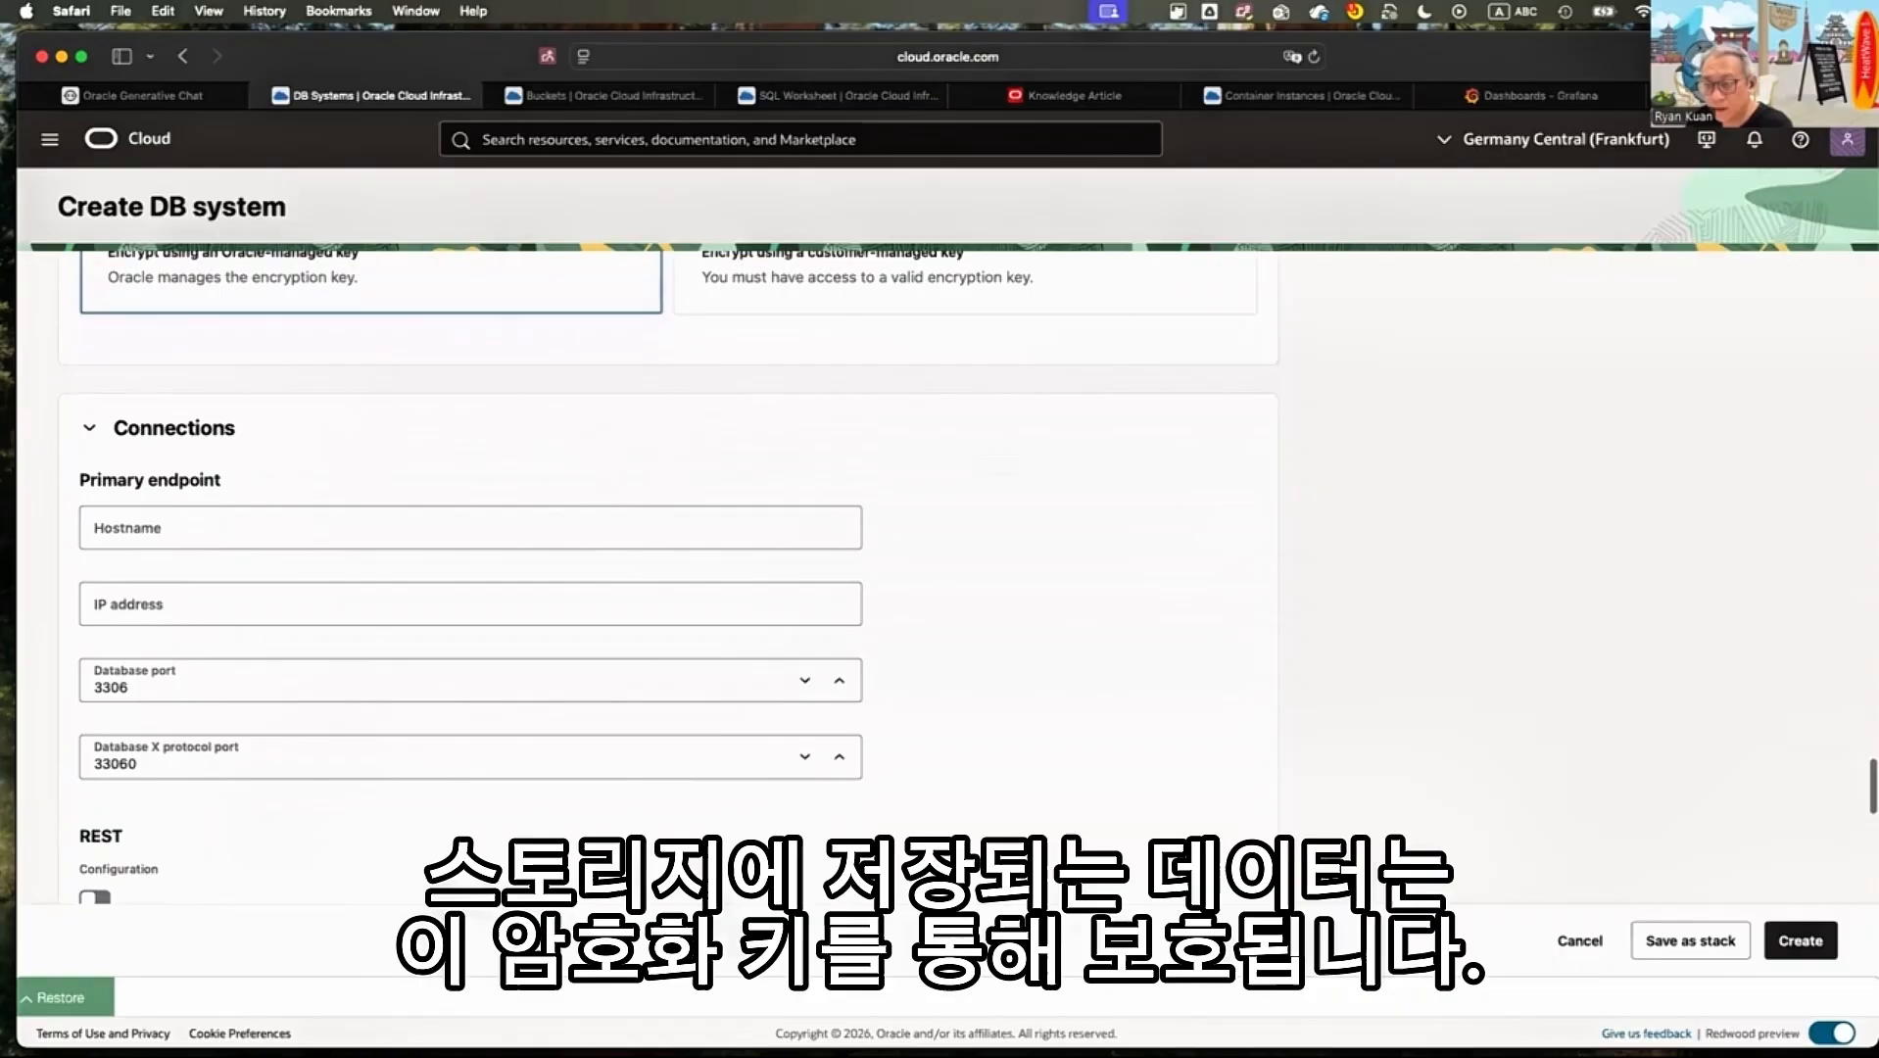
click(93, 534)
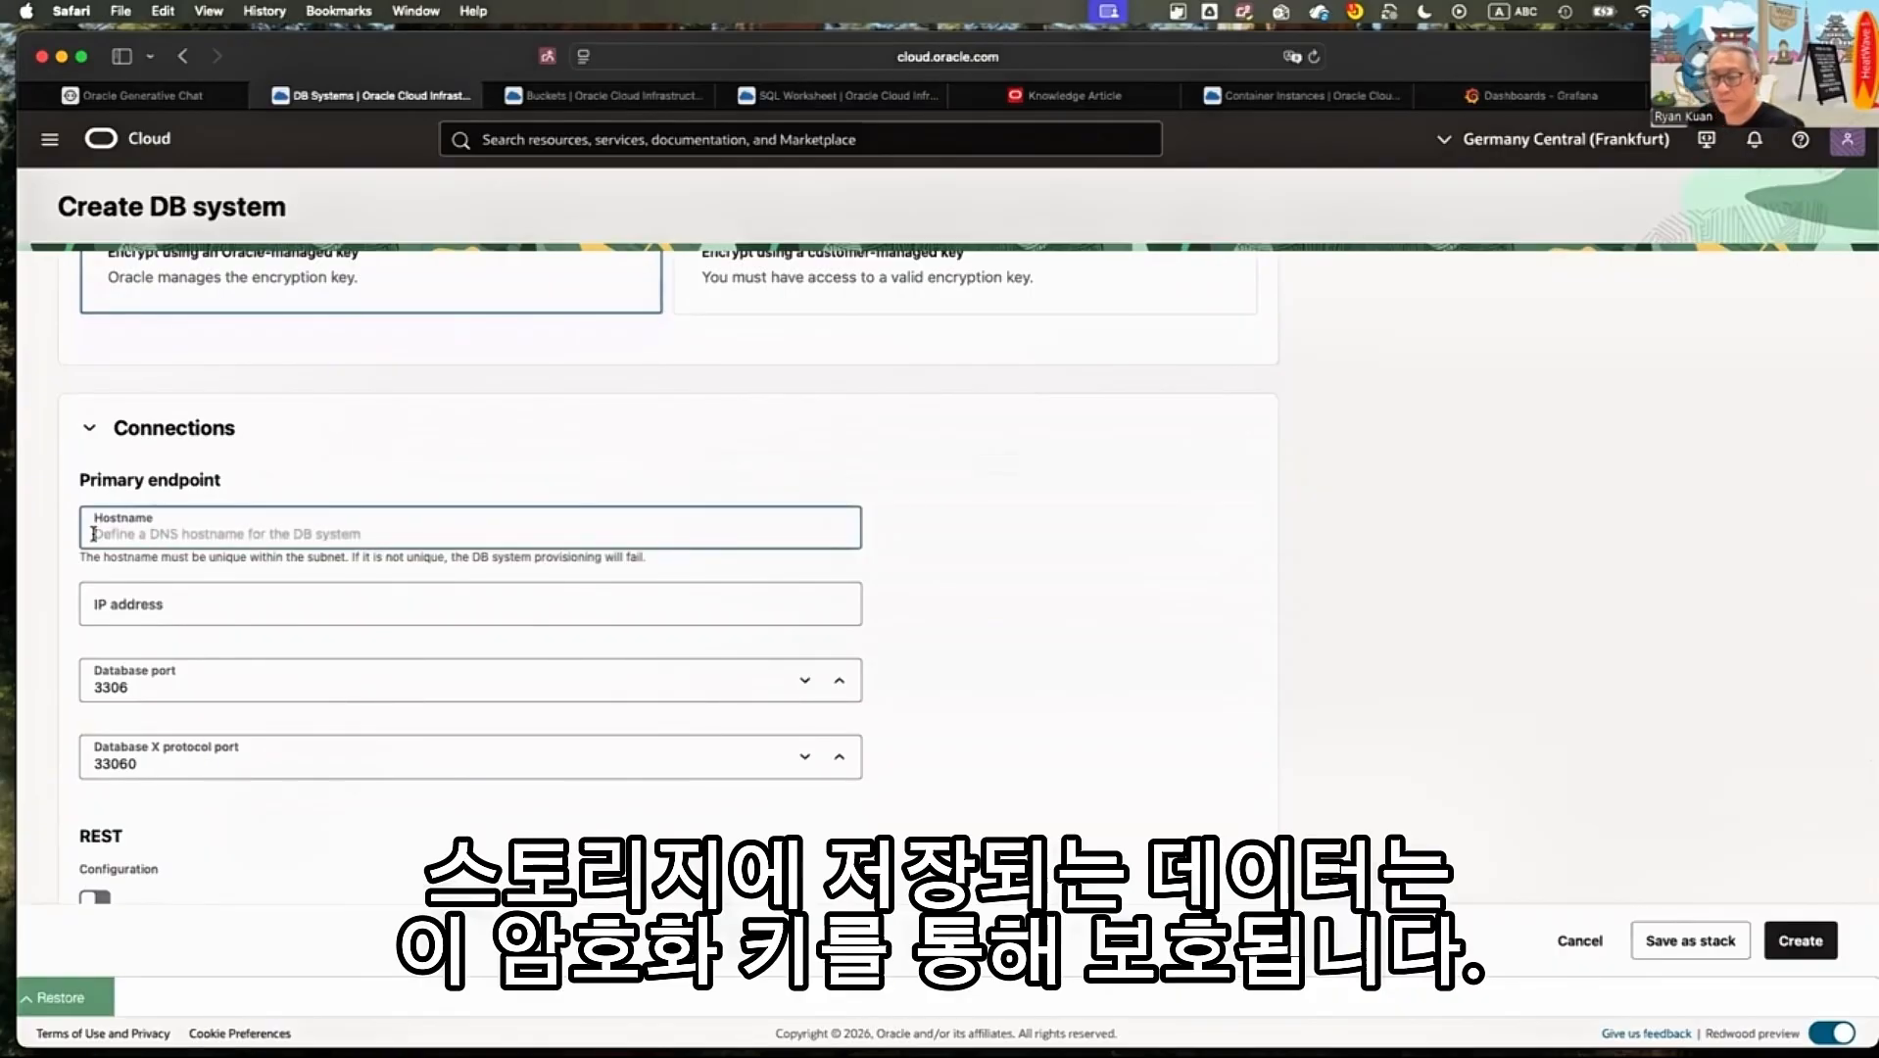
text(Ryan-heat)
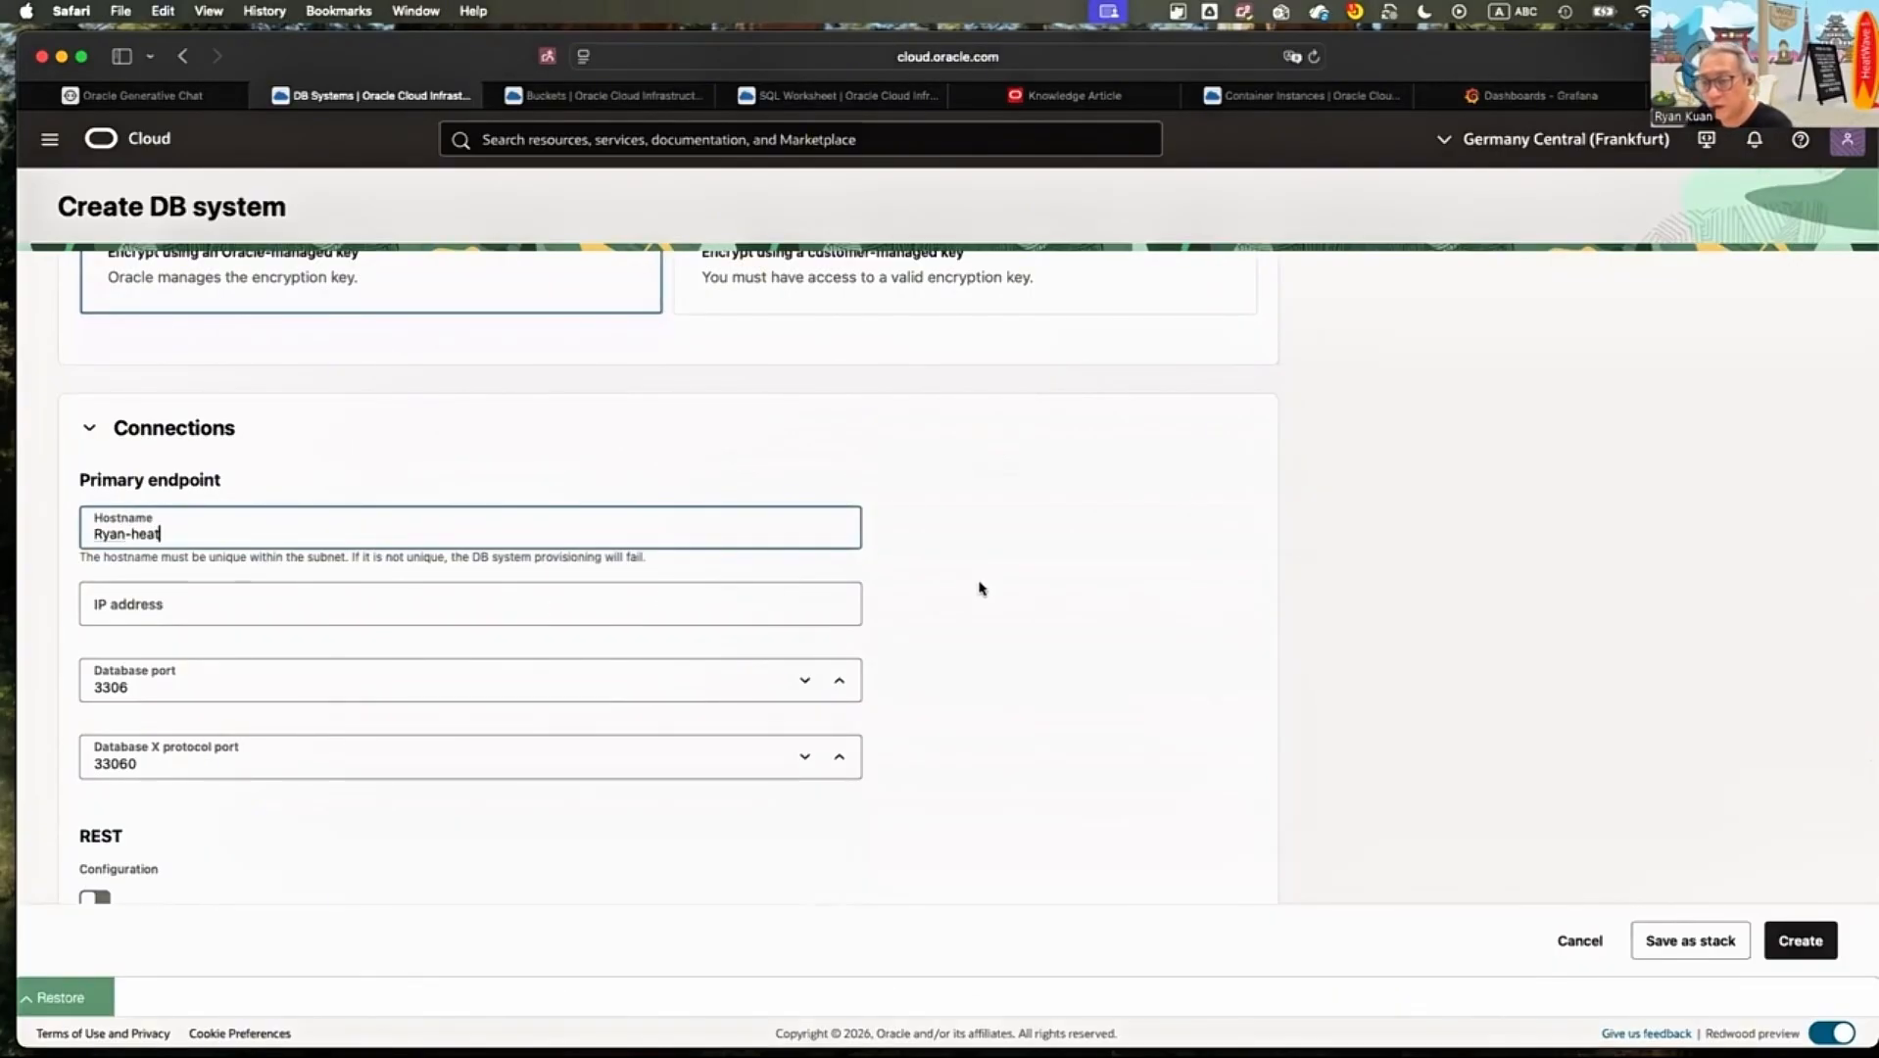
text(wave)
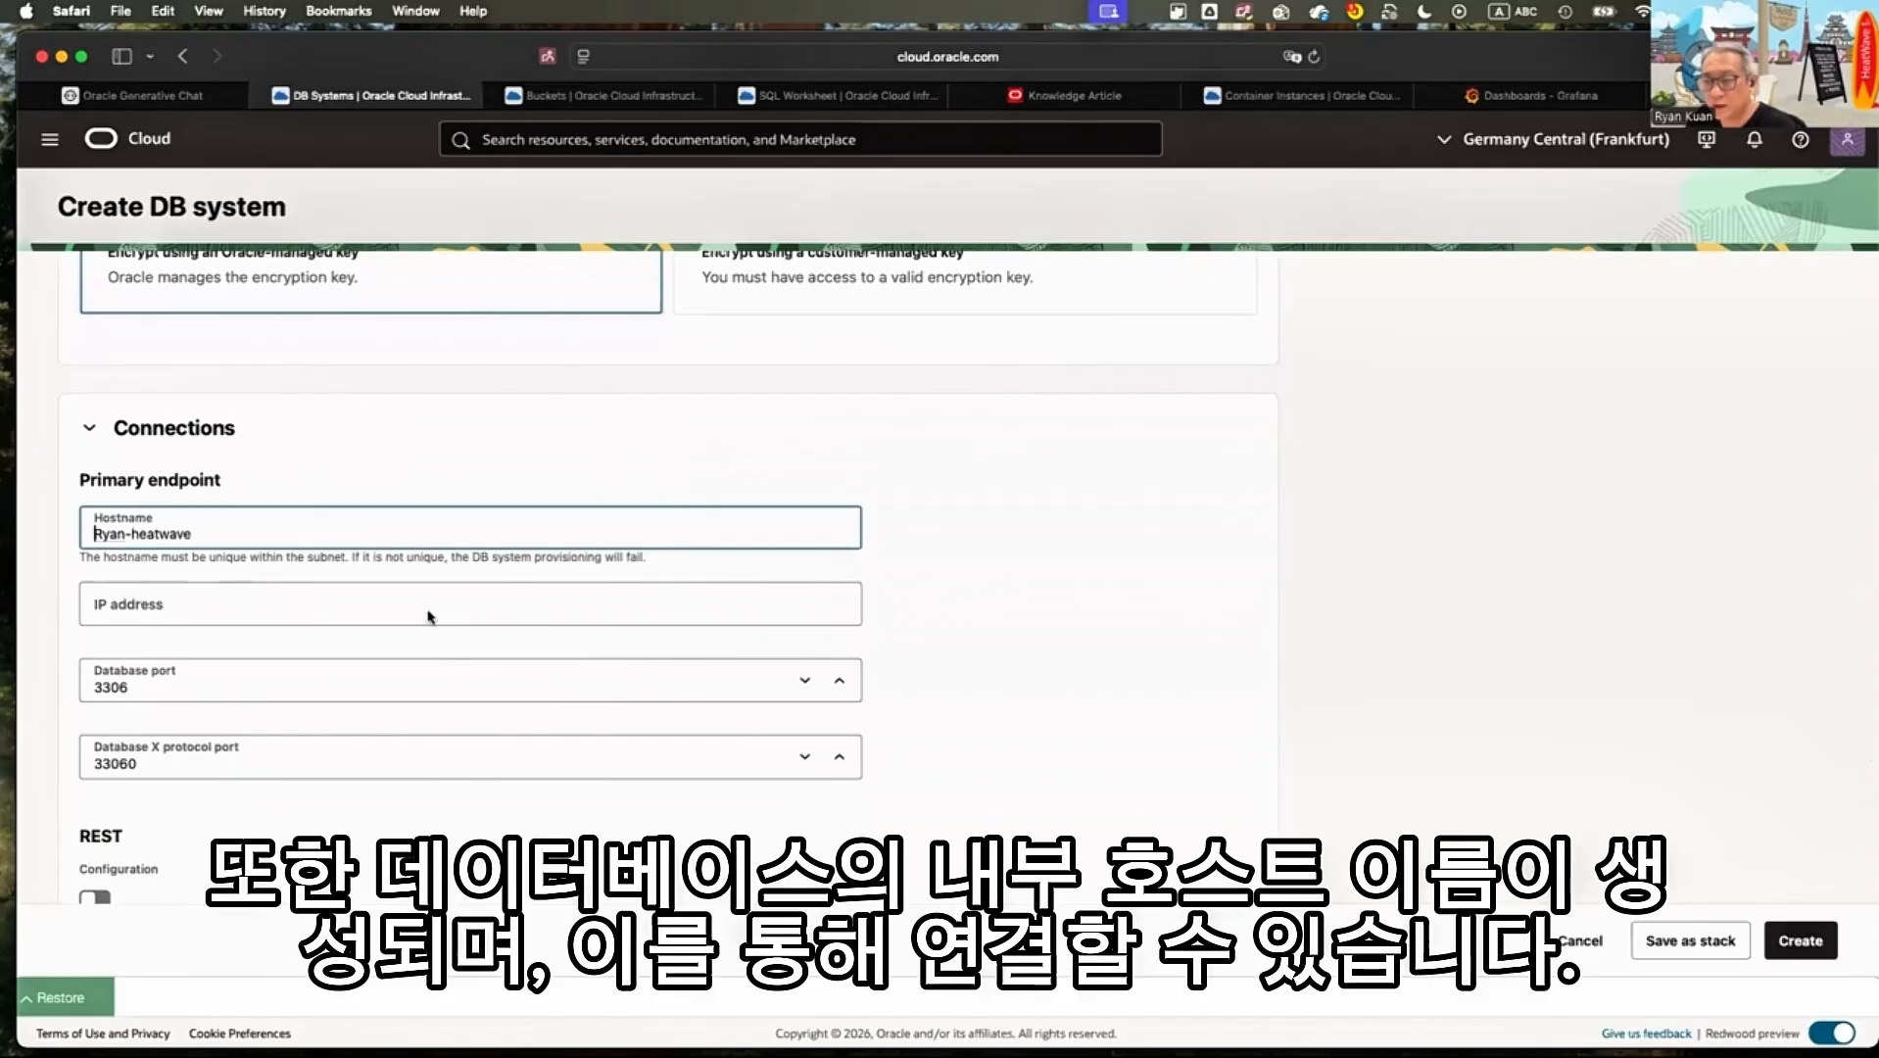
key(Delete)
text(r)
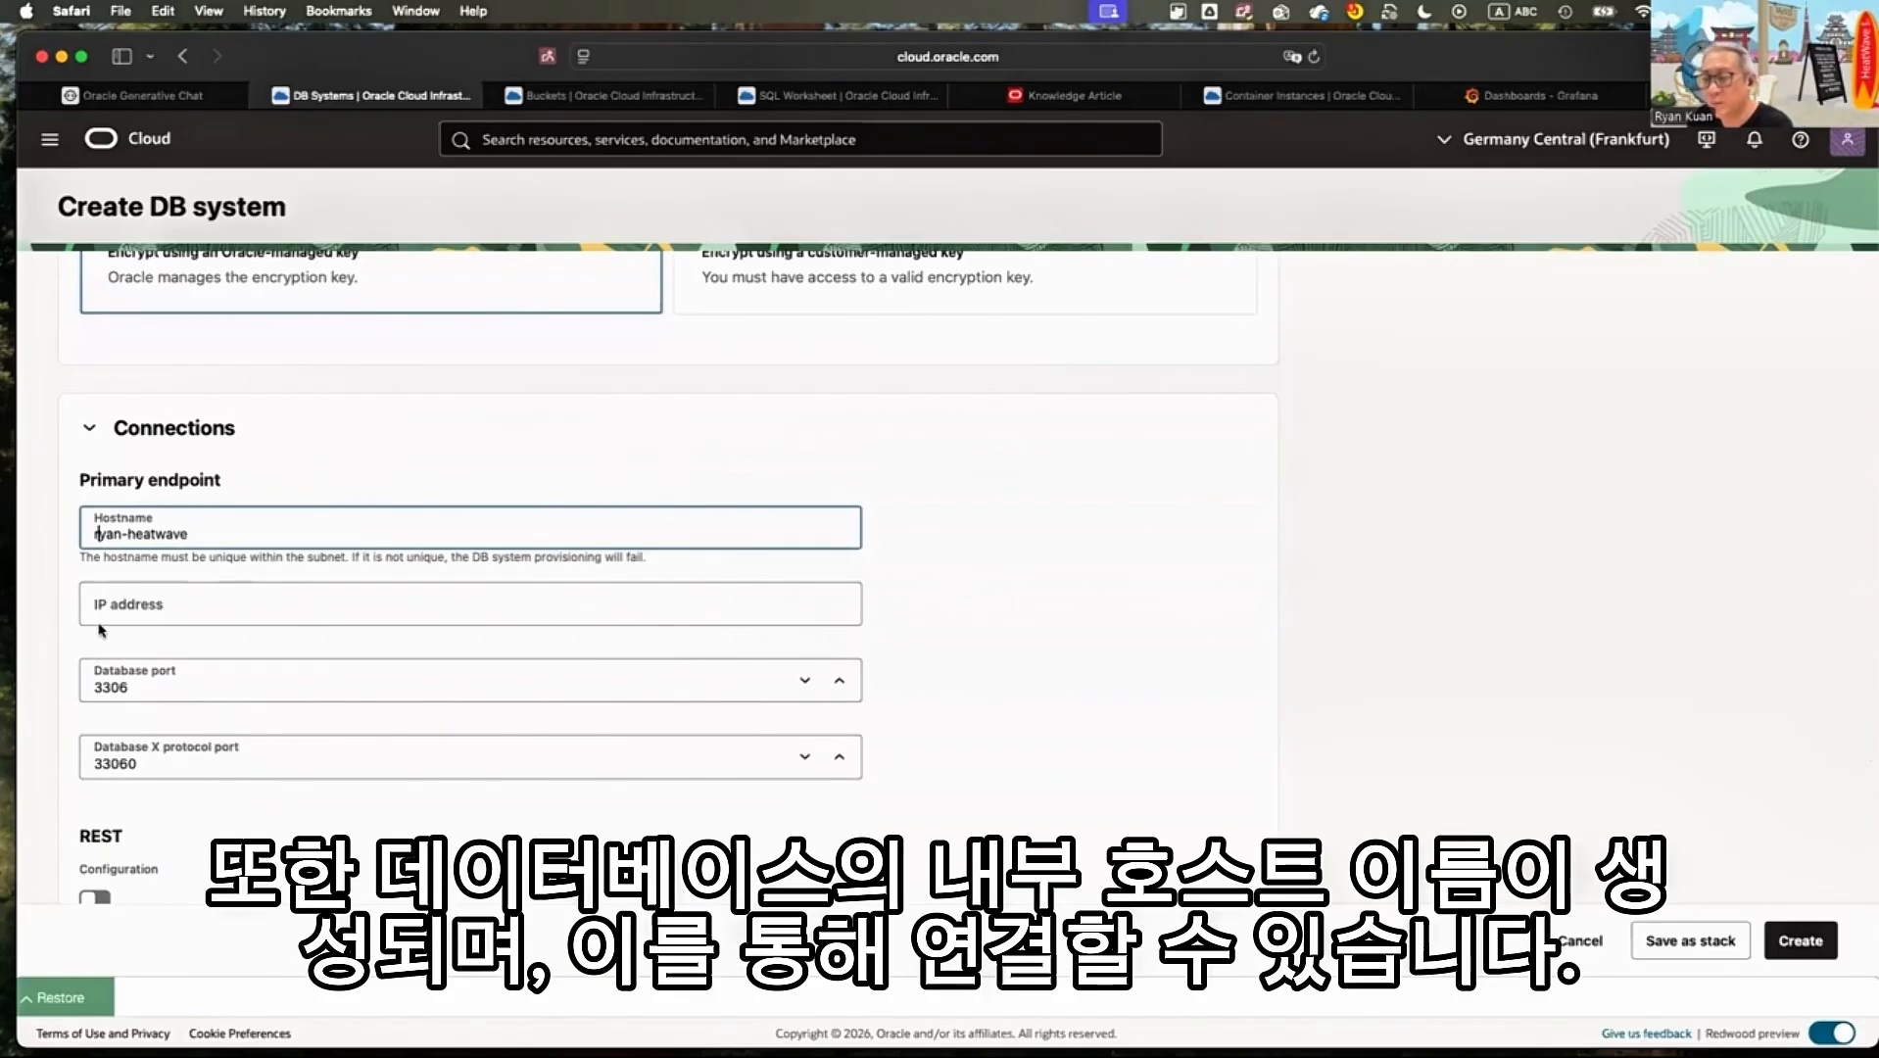
Examine the database ports, REST configuration, read endpoint and security certificate options of the connection settings
scroll(104, 629, down, 2)
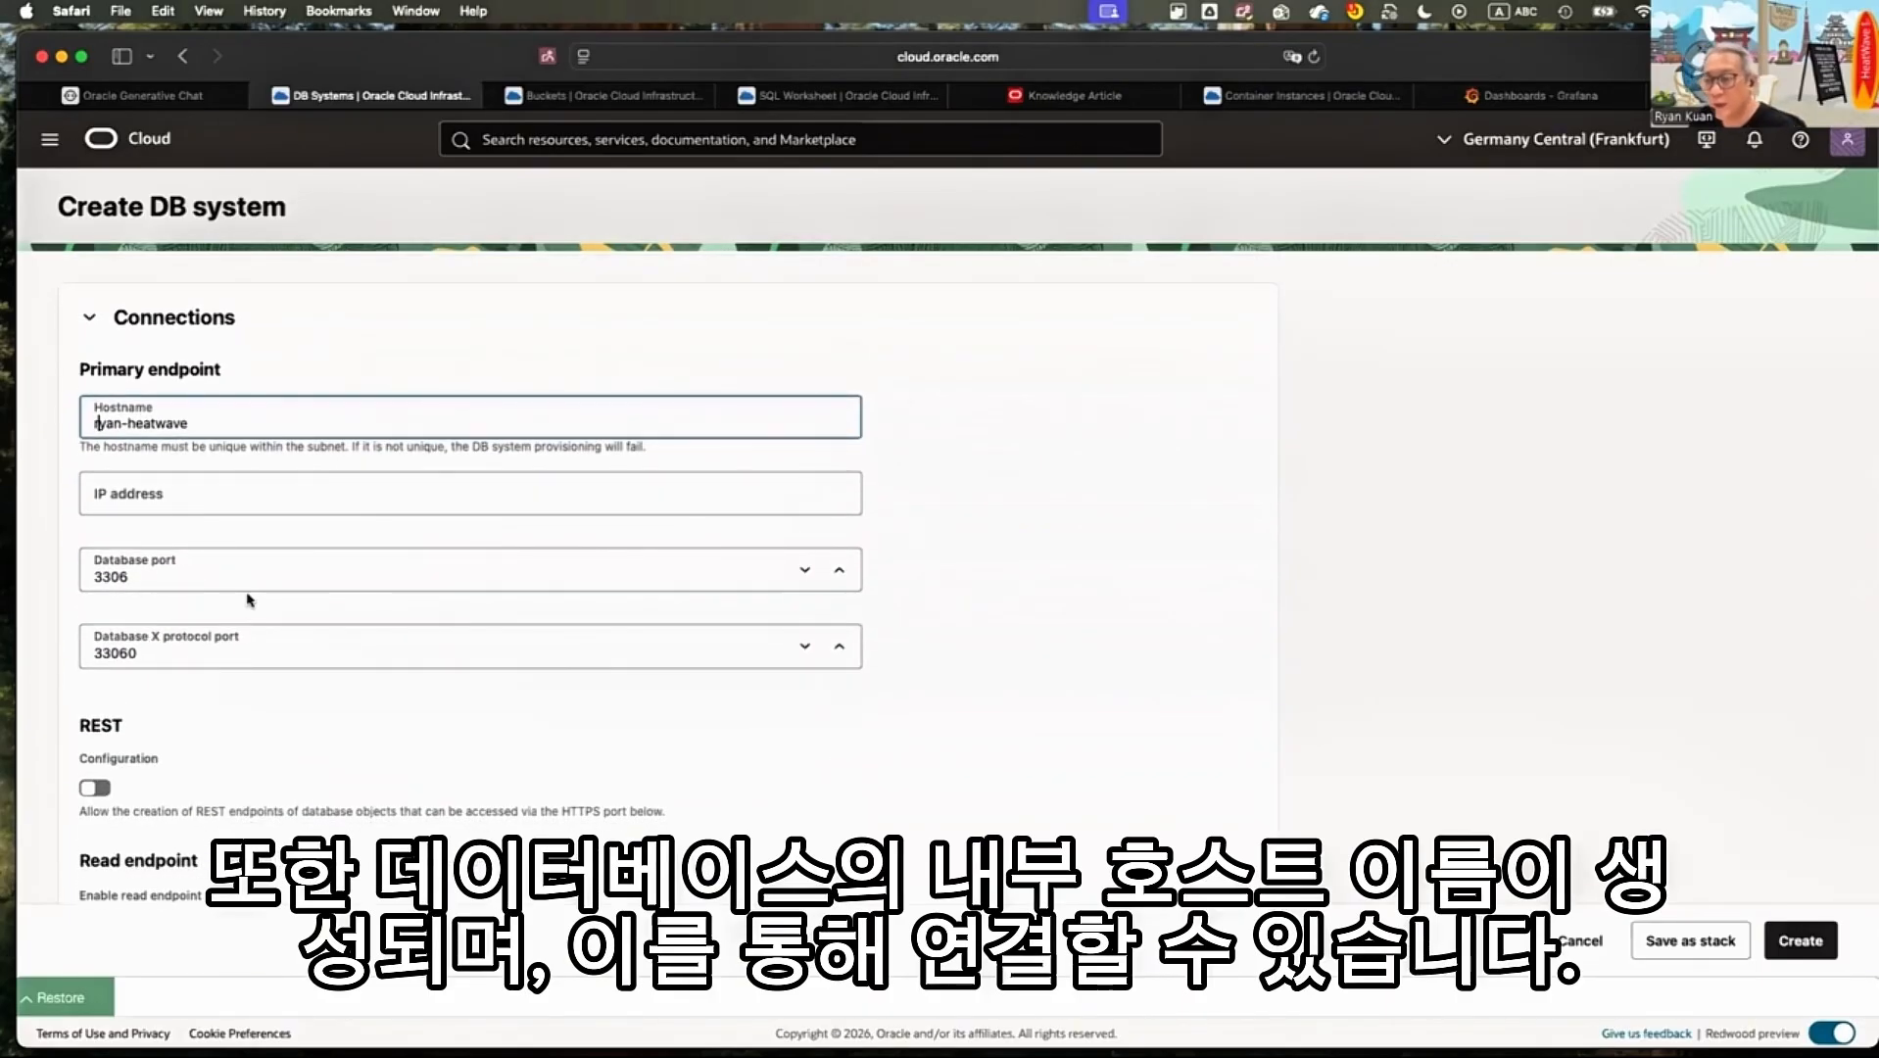
scroll(250, 600, down, 3)
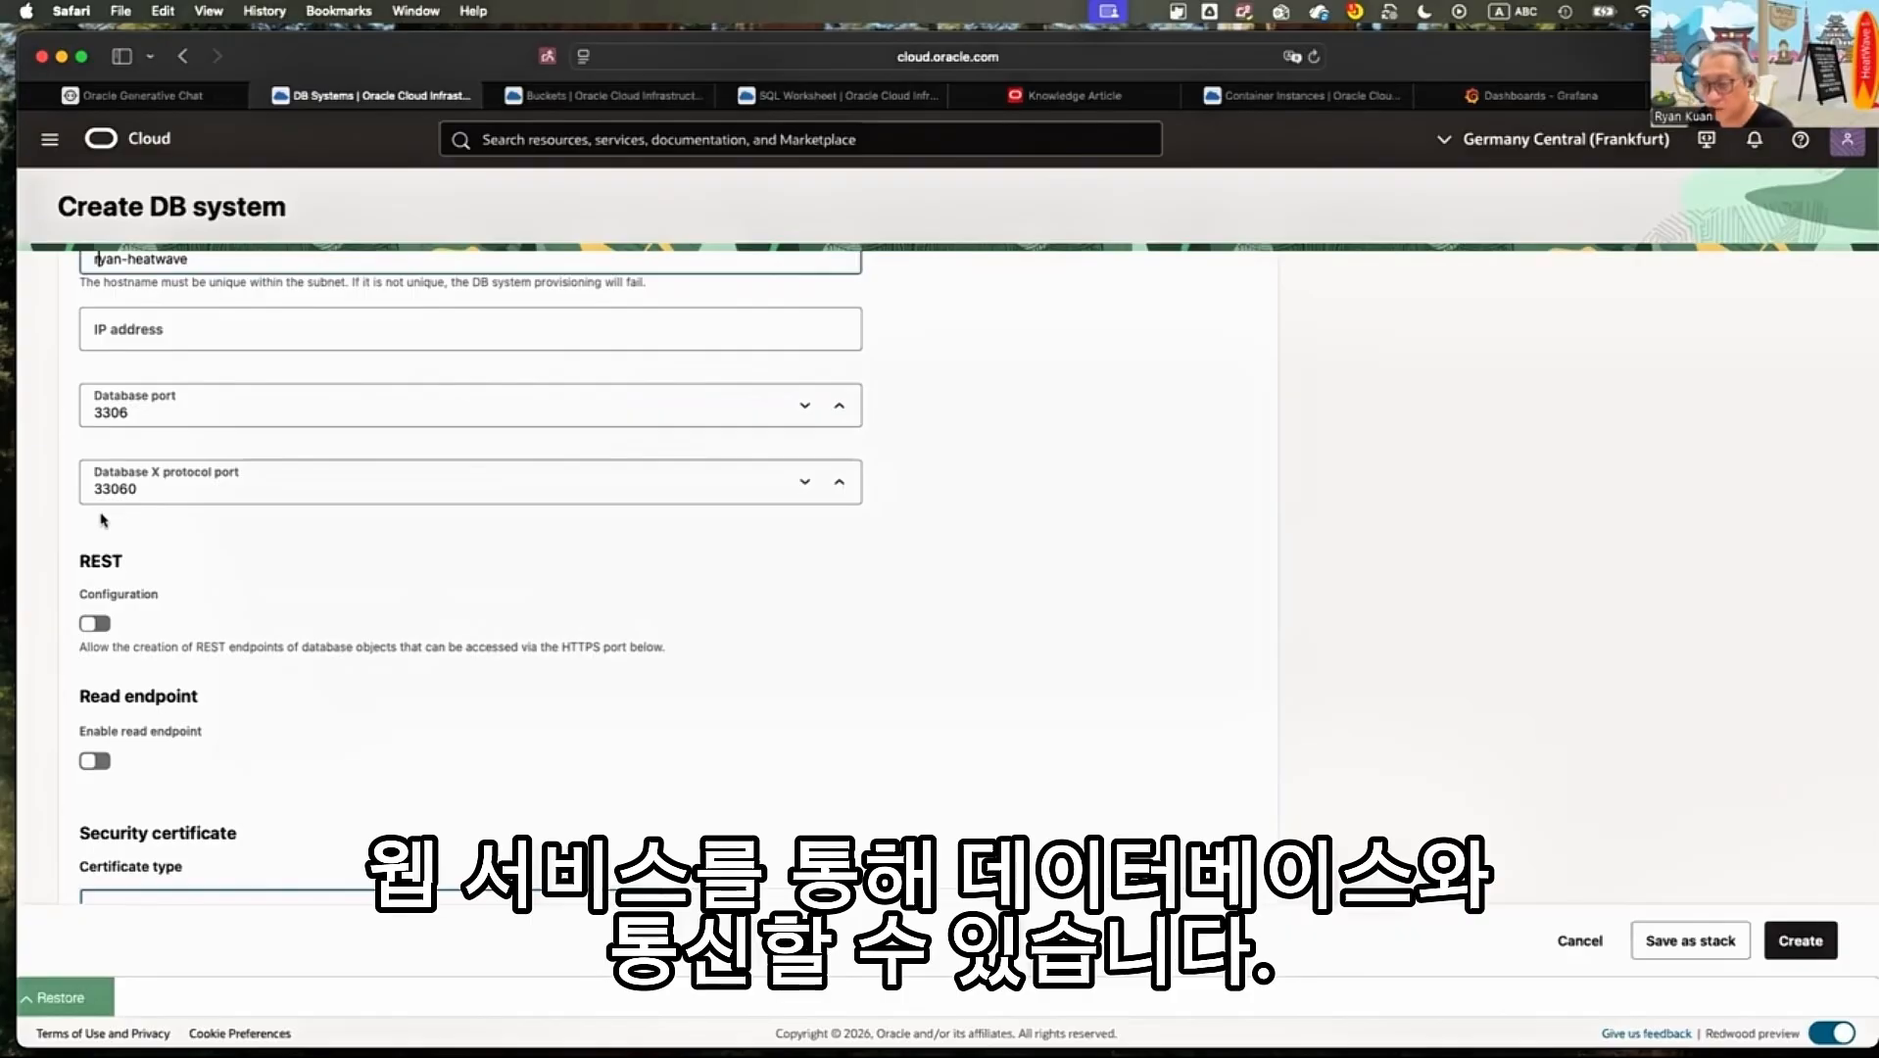
scroll(201, 504, down, 5)
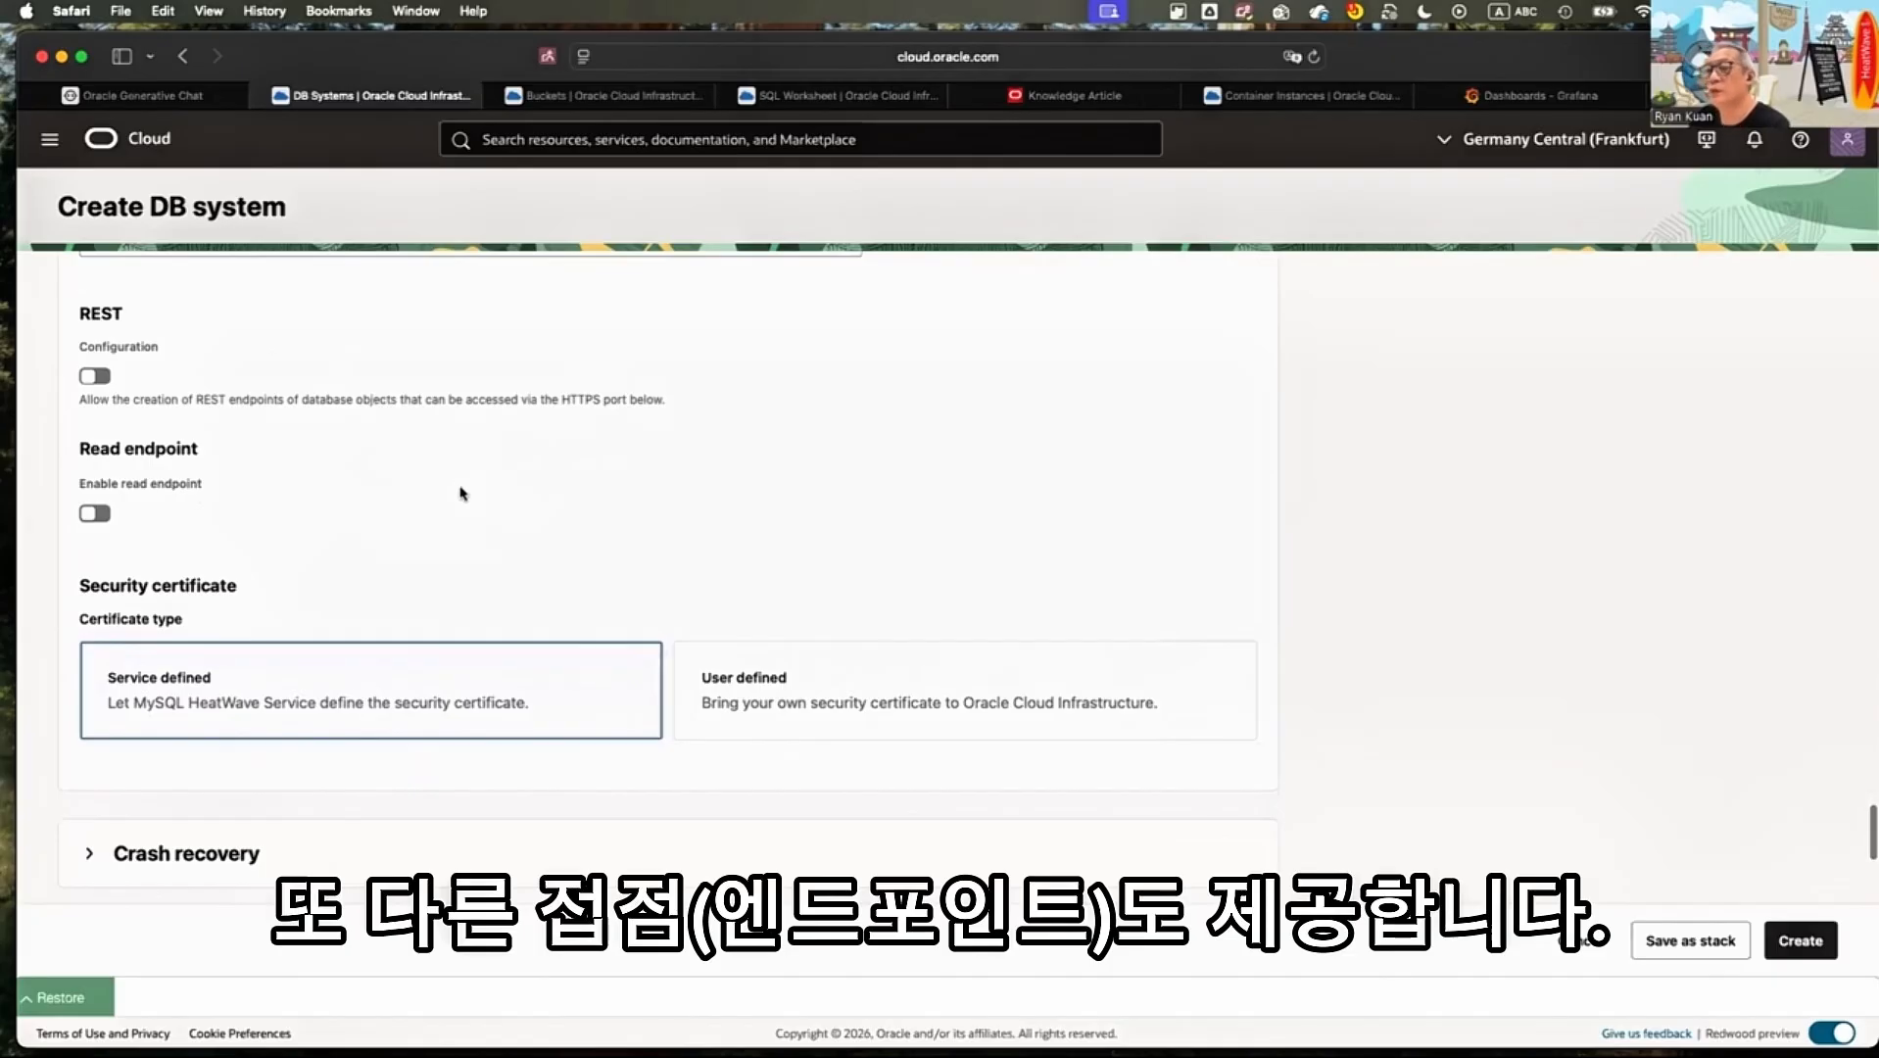
Review the virtual cloud network and subnet selected in the DB system's networking configuration
scroll(460, 488, up, 5)
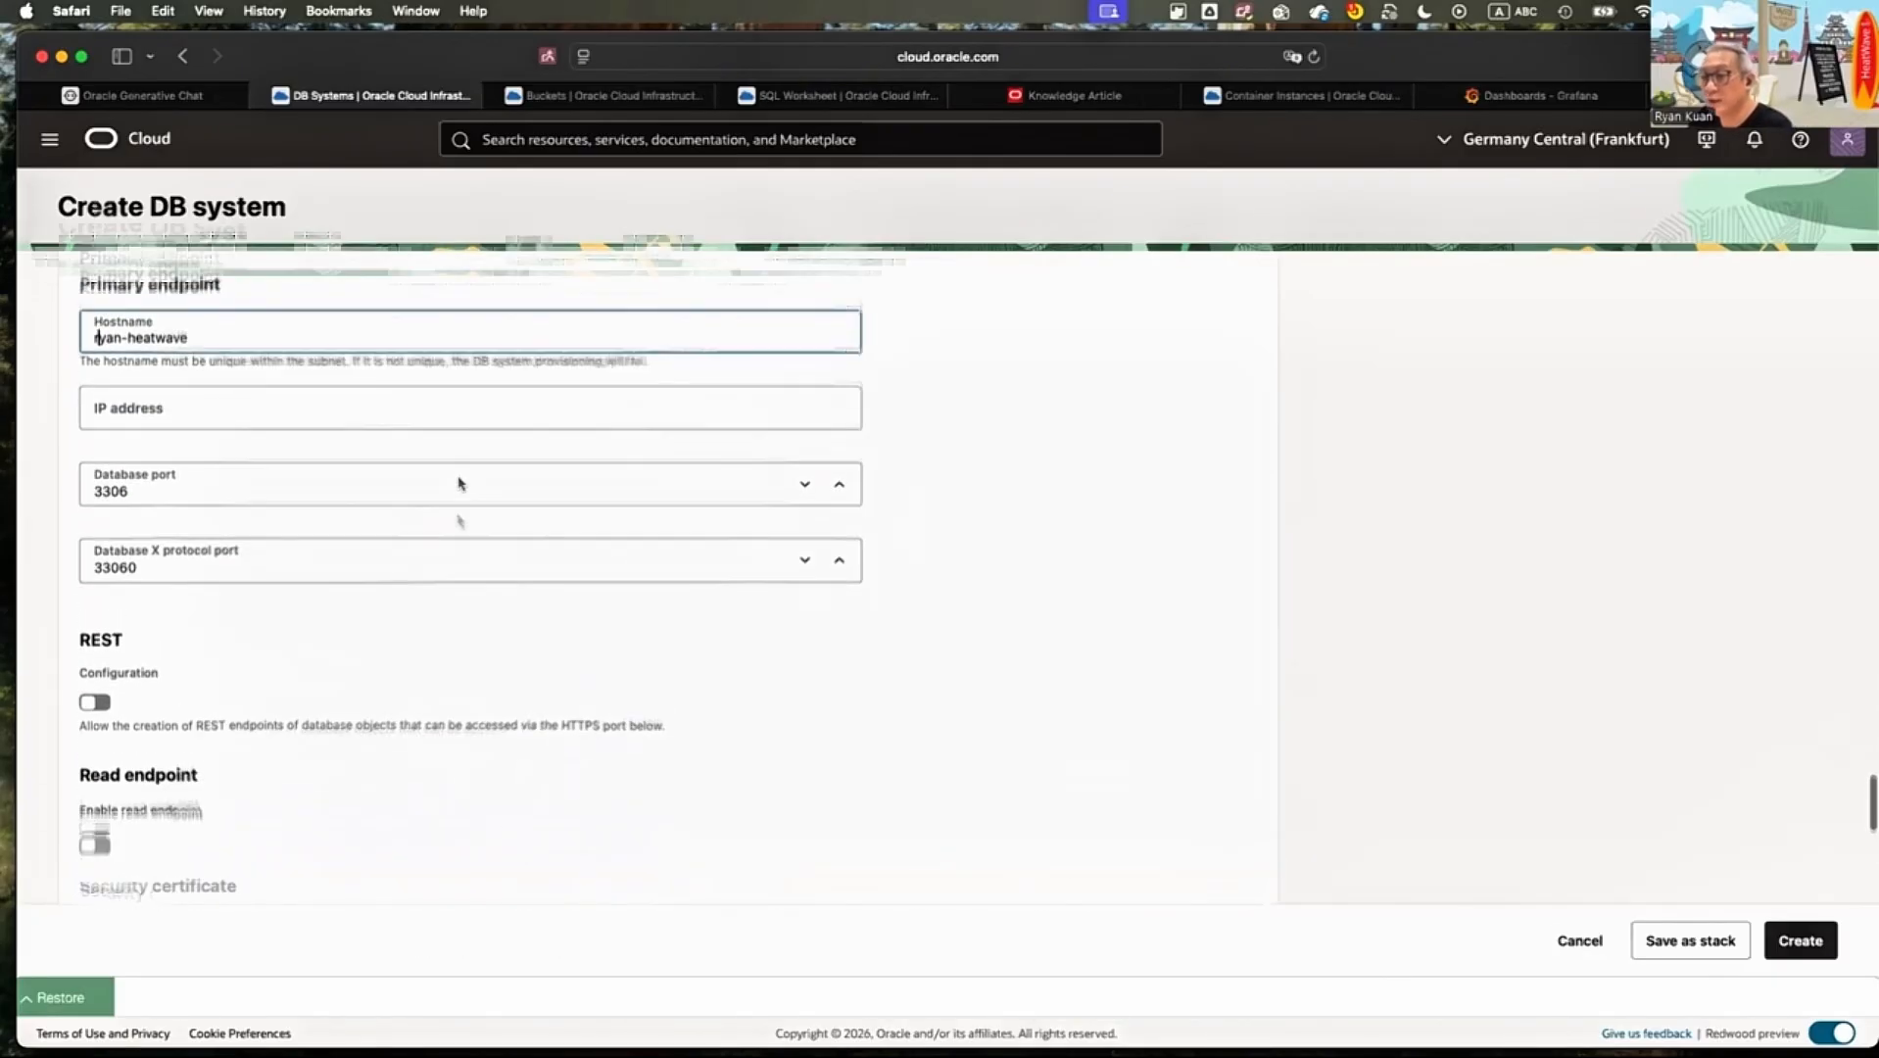
scroll(458, 483, up, 20)
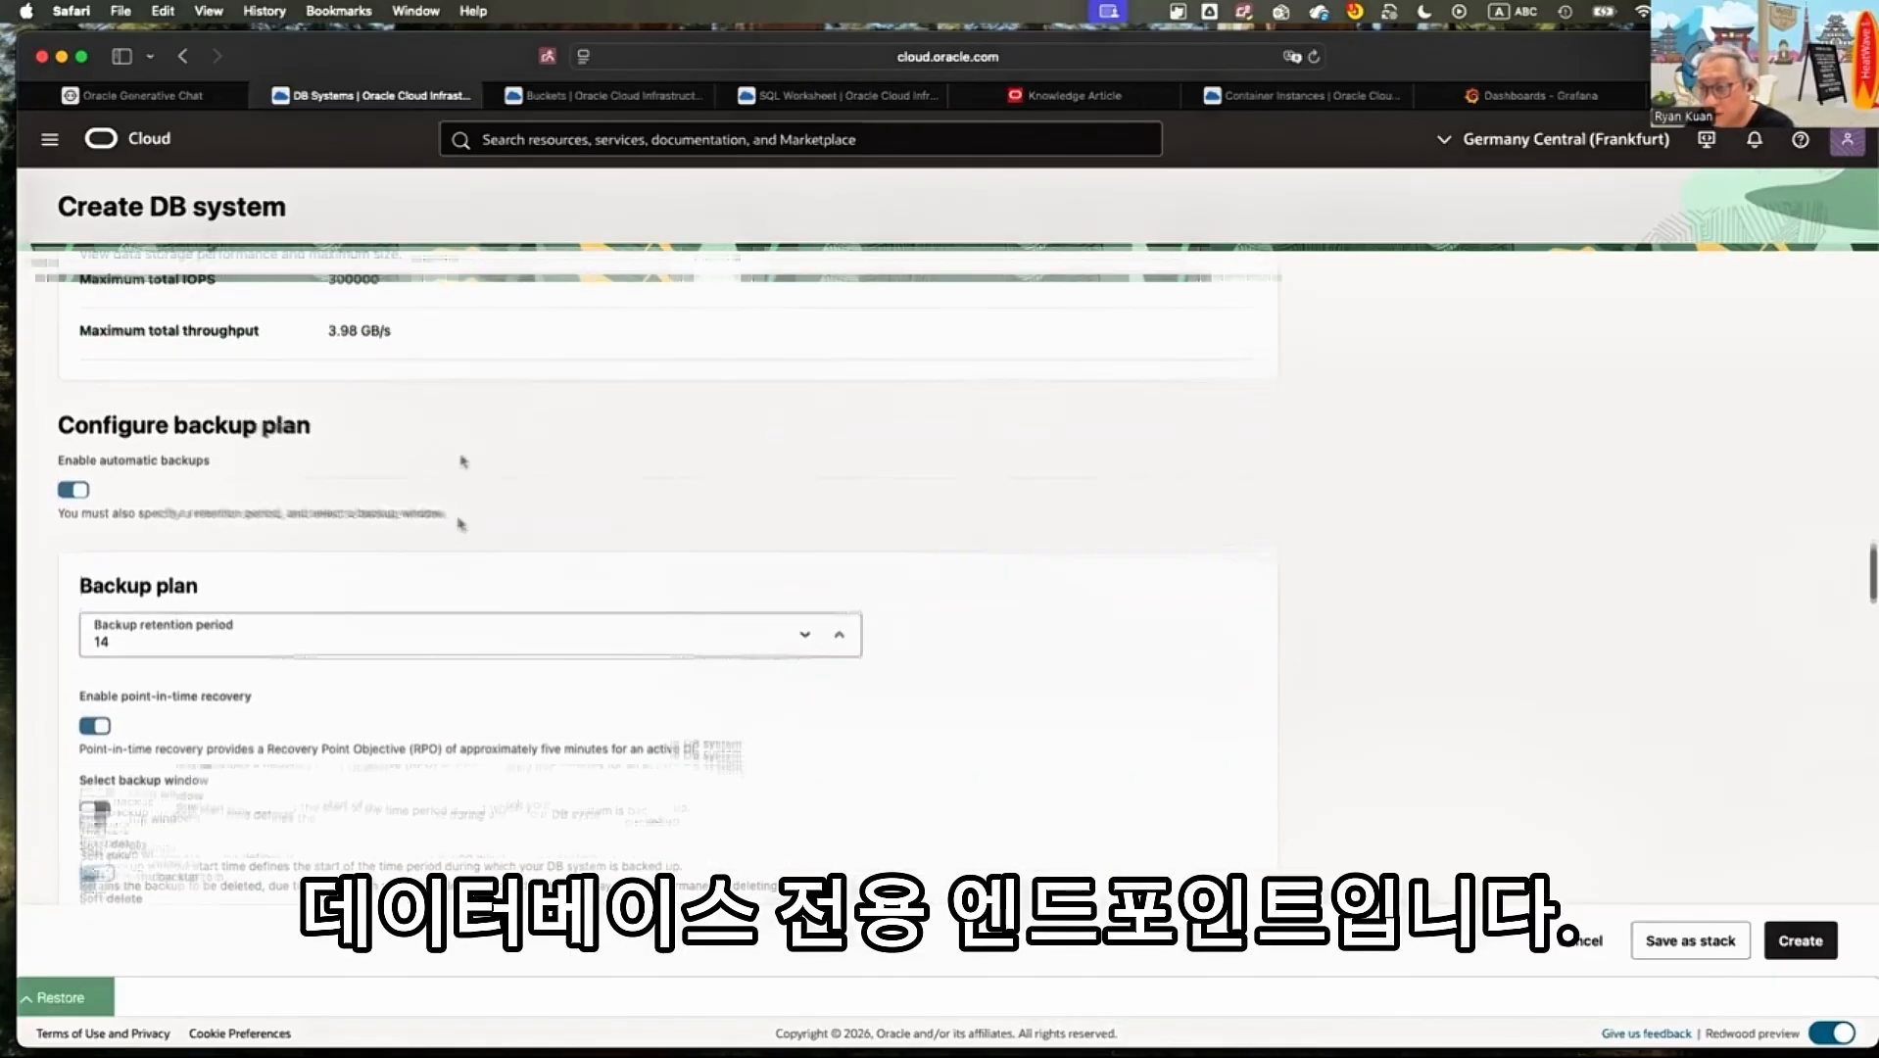
scroll(459, 489, up, 20)
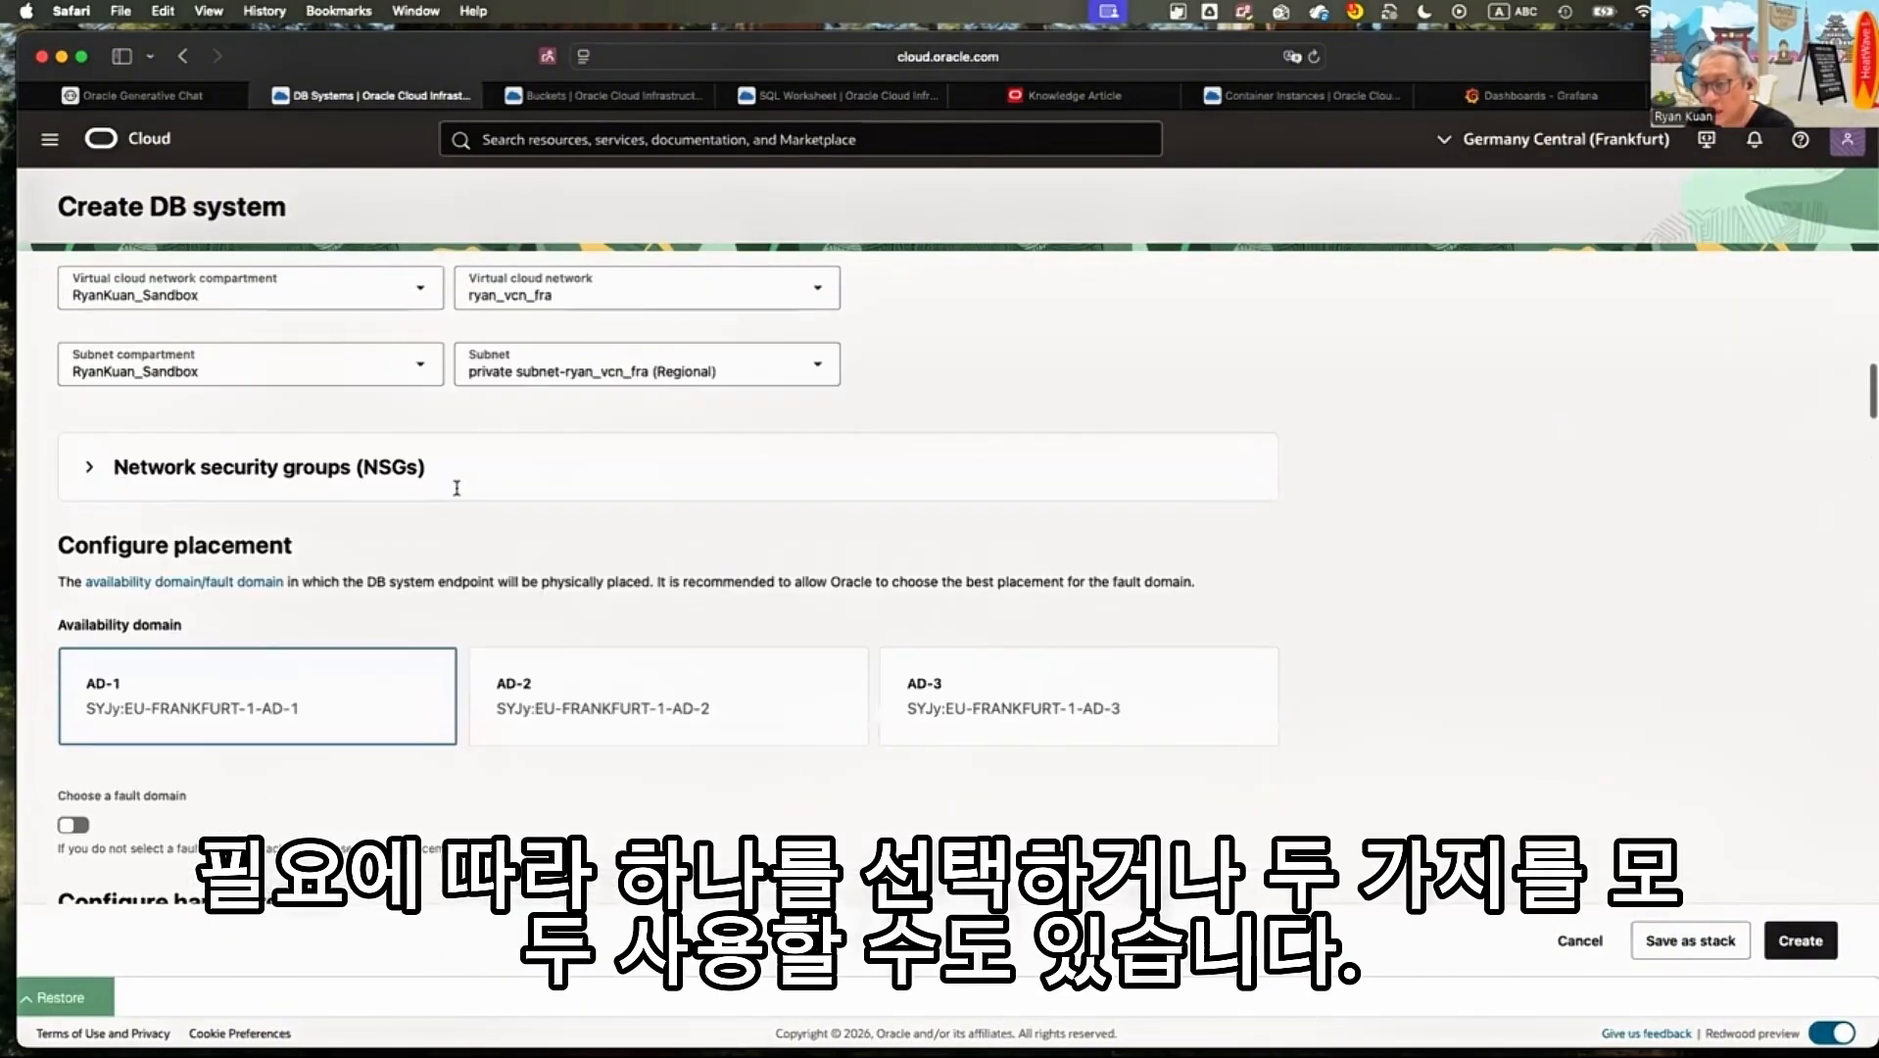
scroll(456, 488, up, 2)
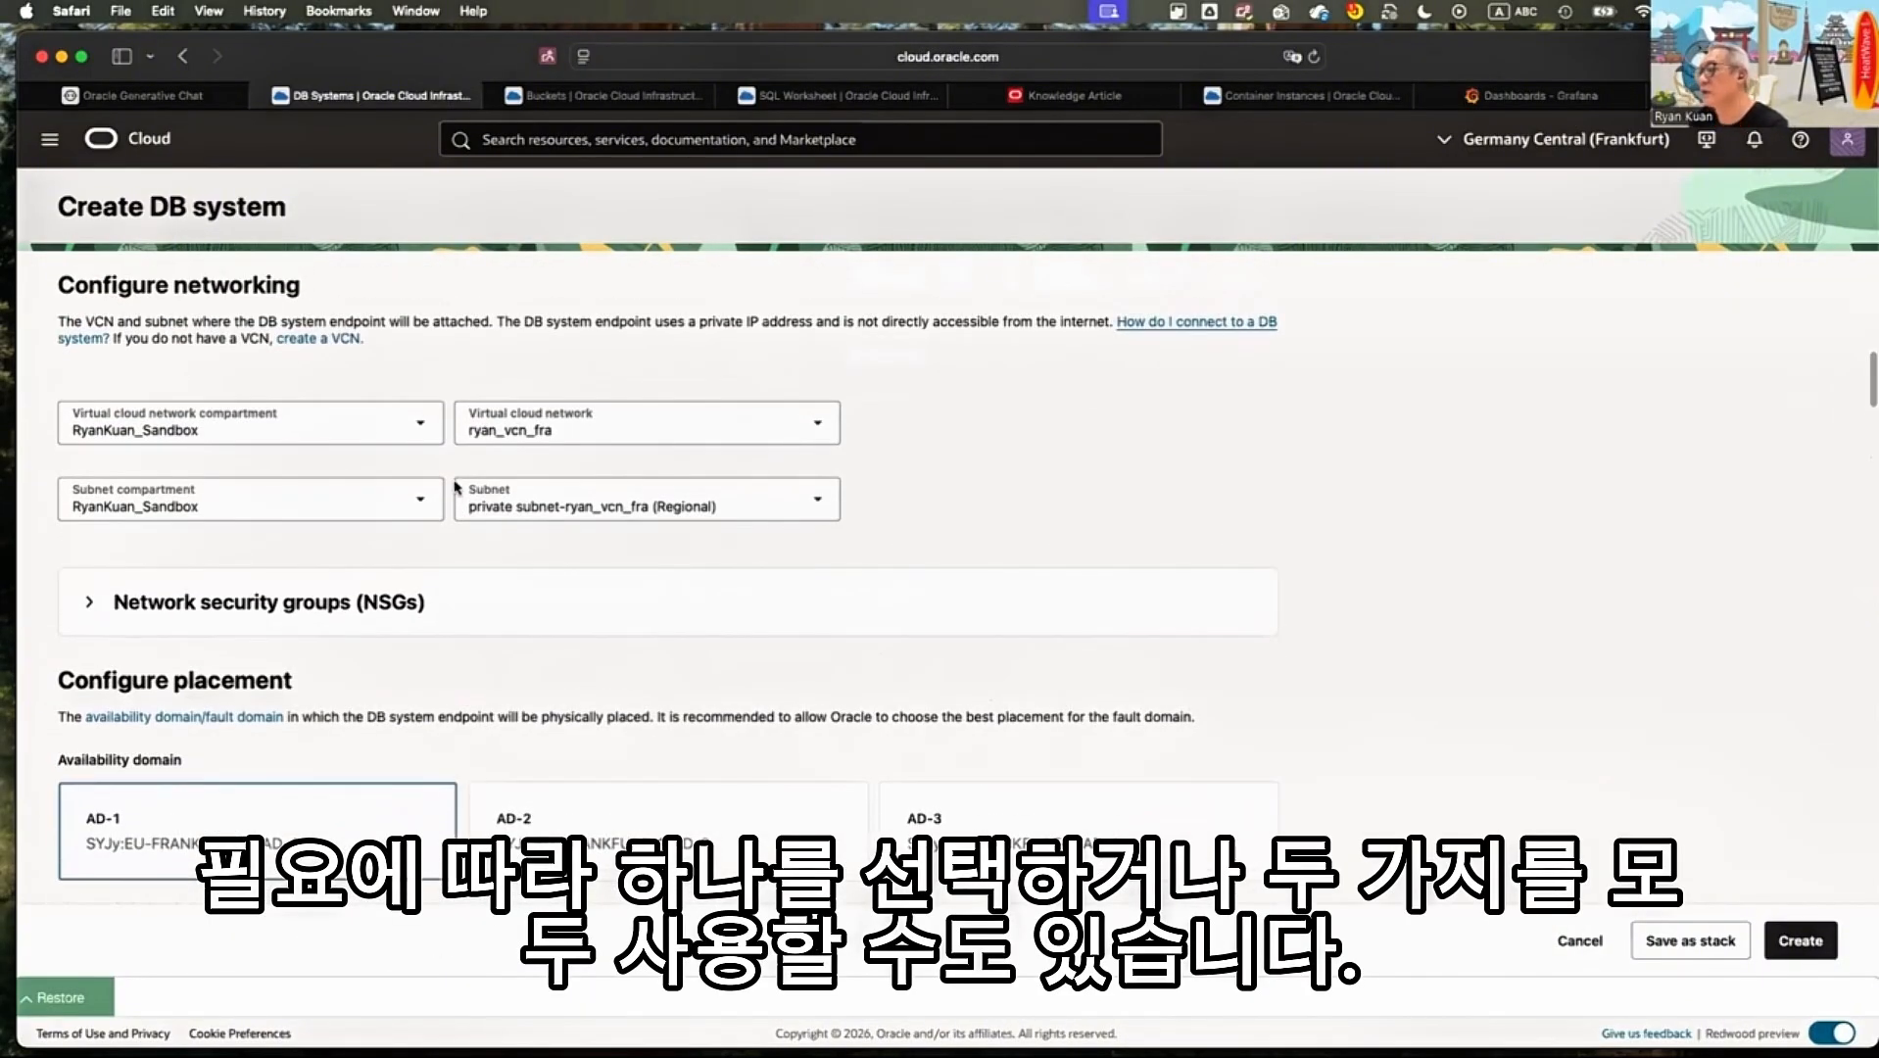
Return to the advanced options, expand the crash recovery settings and examine them
scroll(459, 490, down, 15)
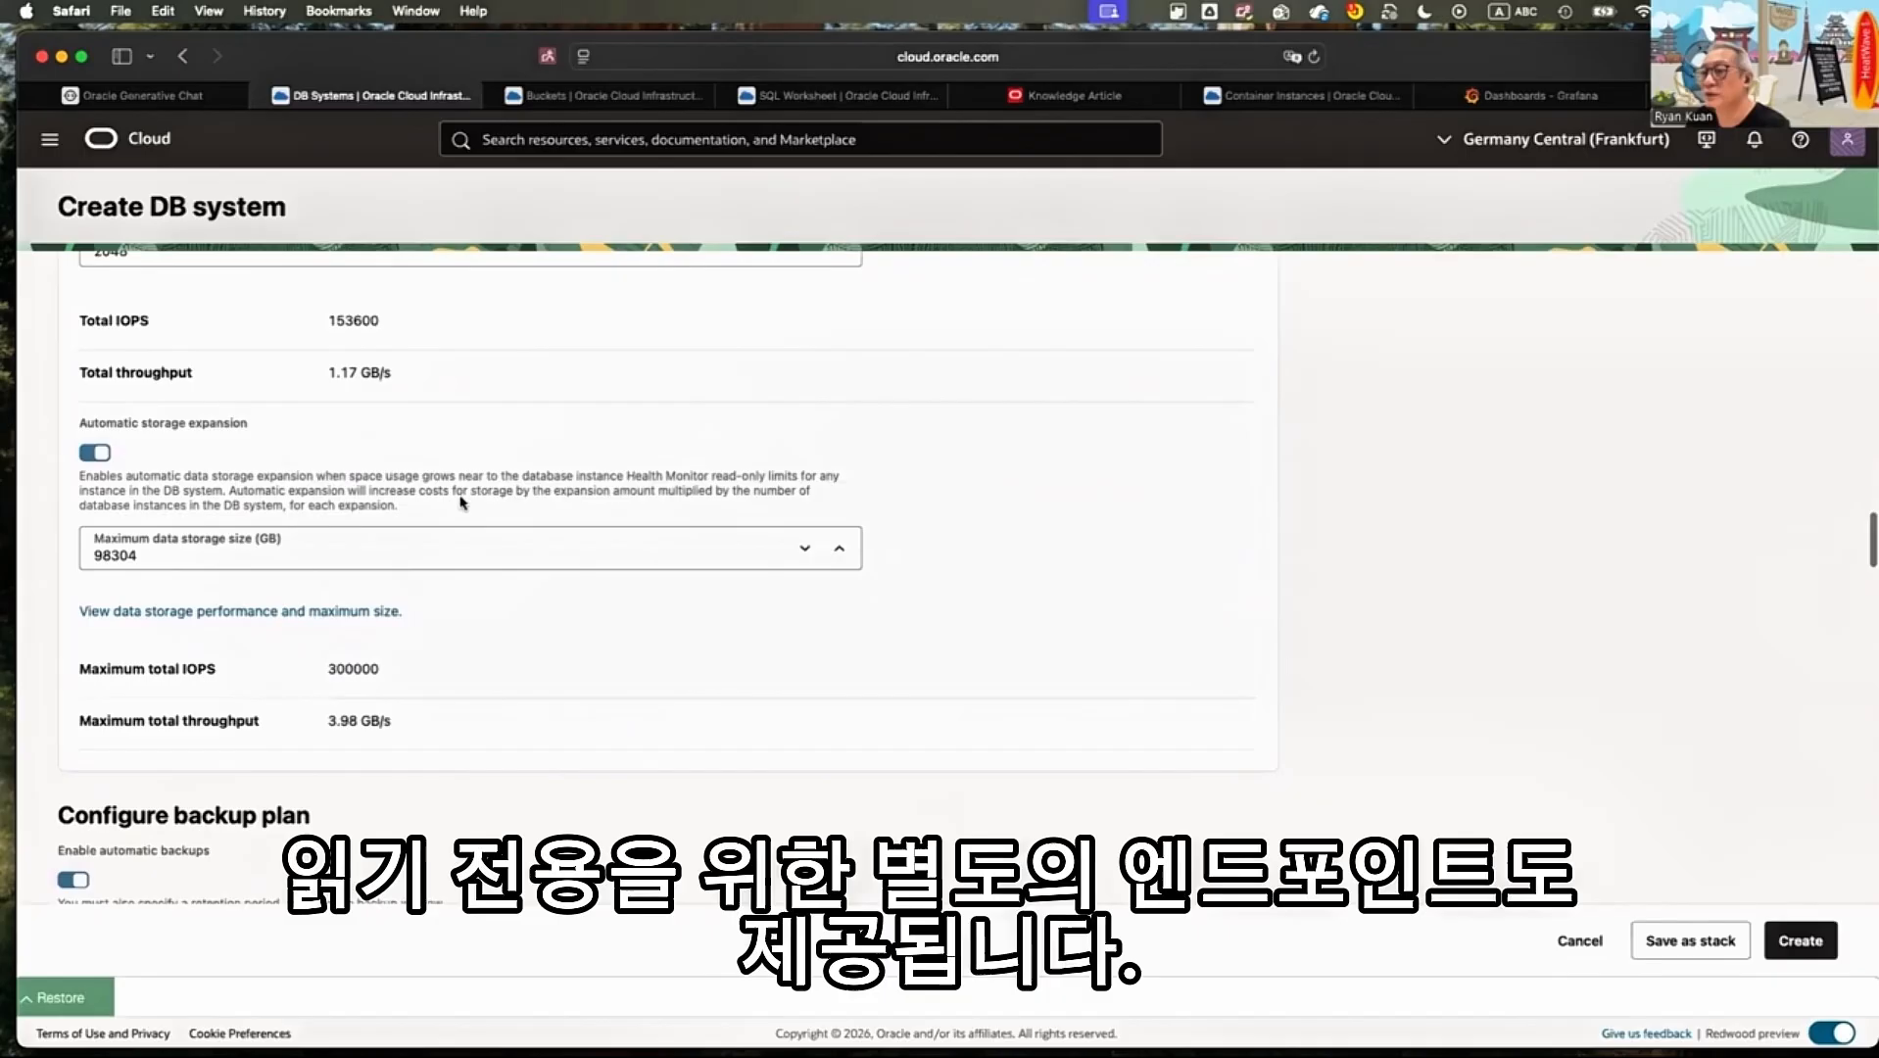
scroll(461, 502, down, 6)
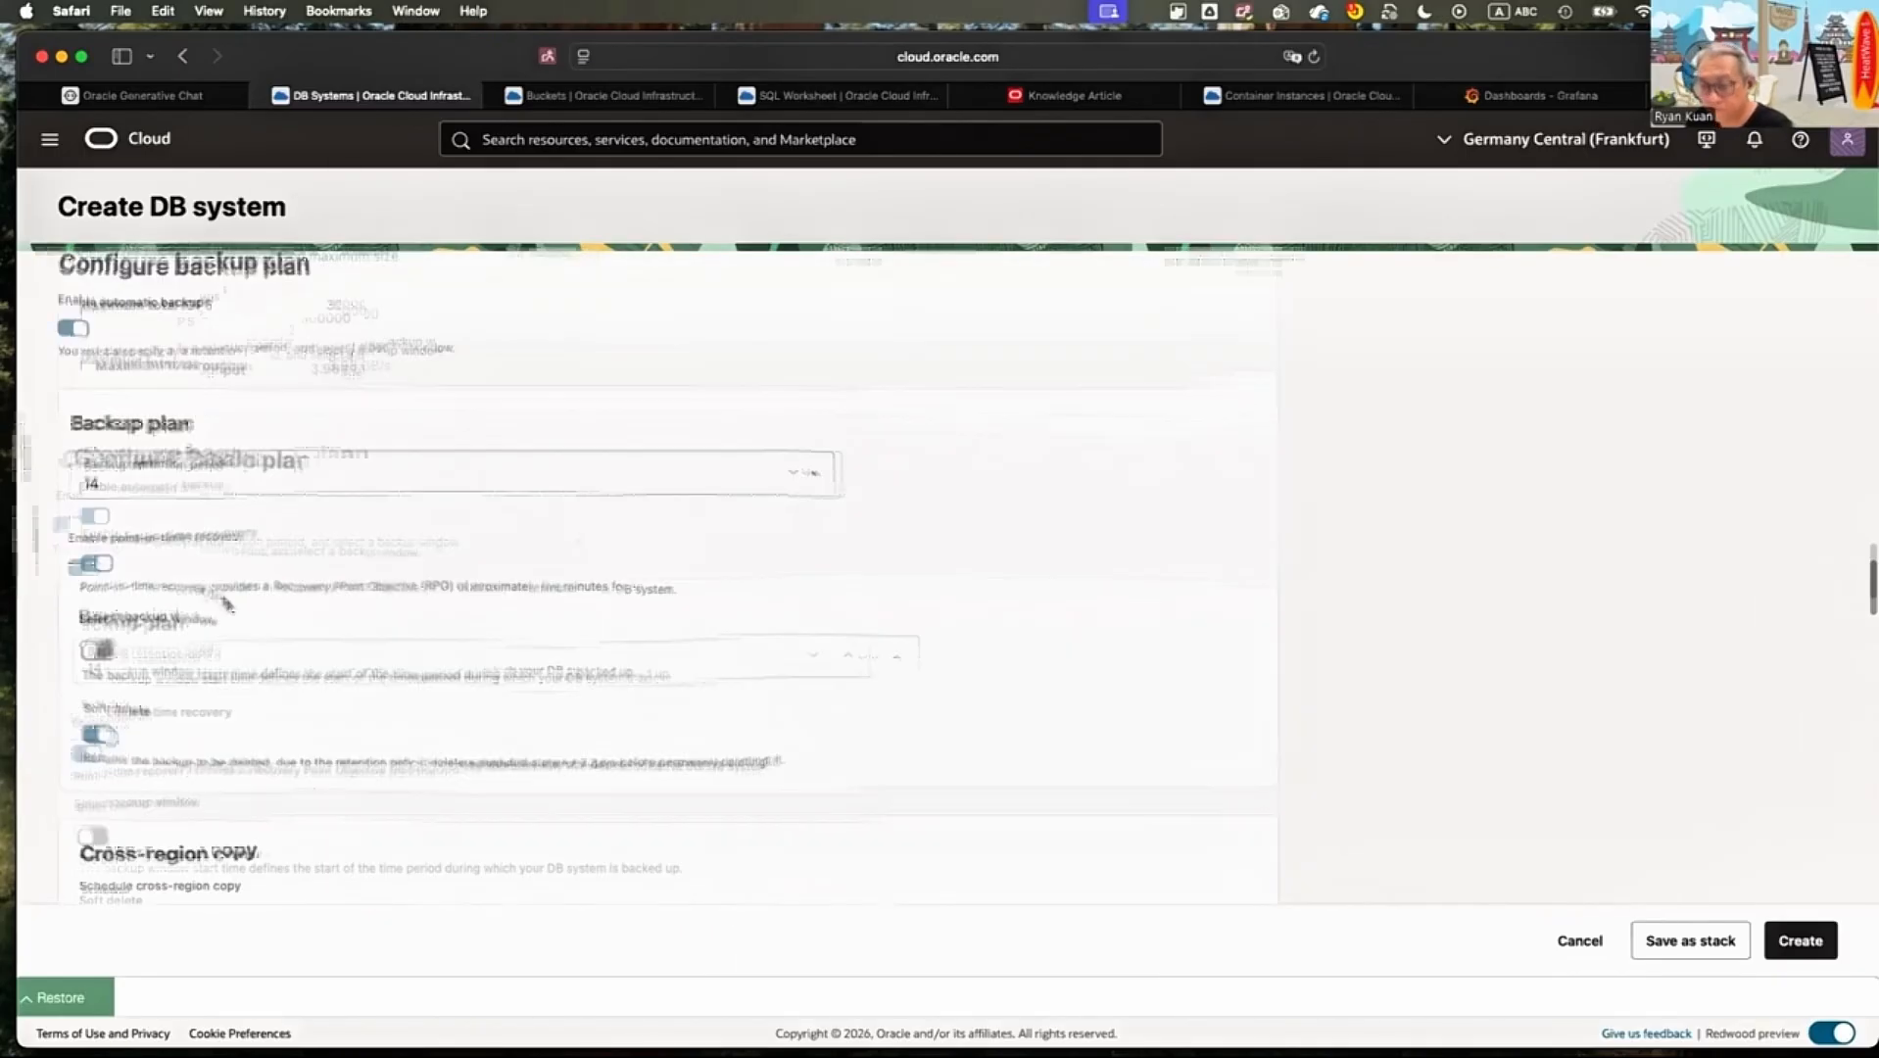
scroll(227, 602, down, 15)
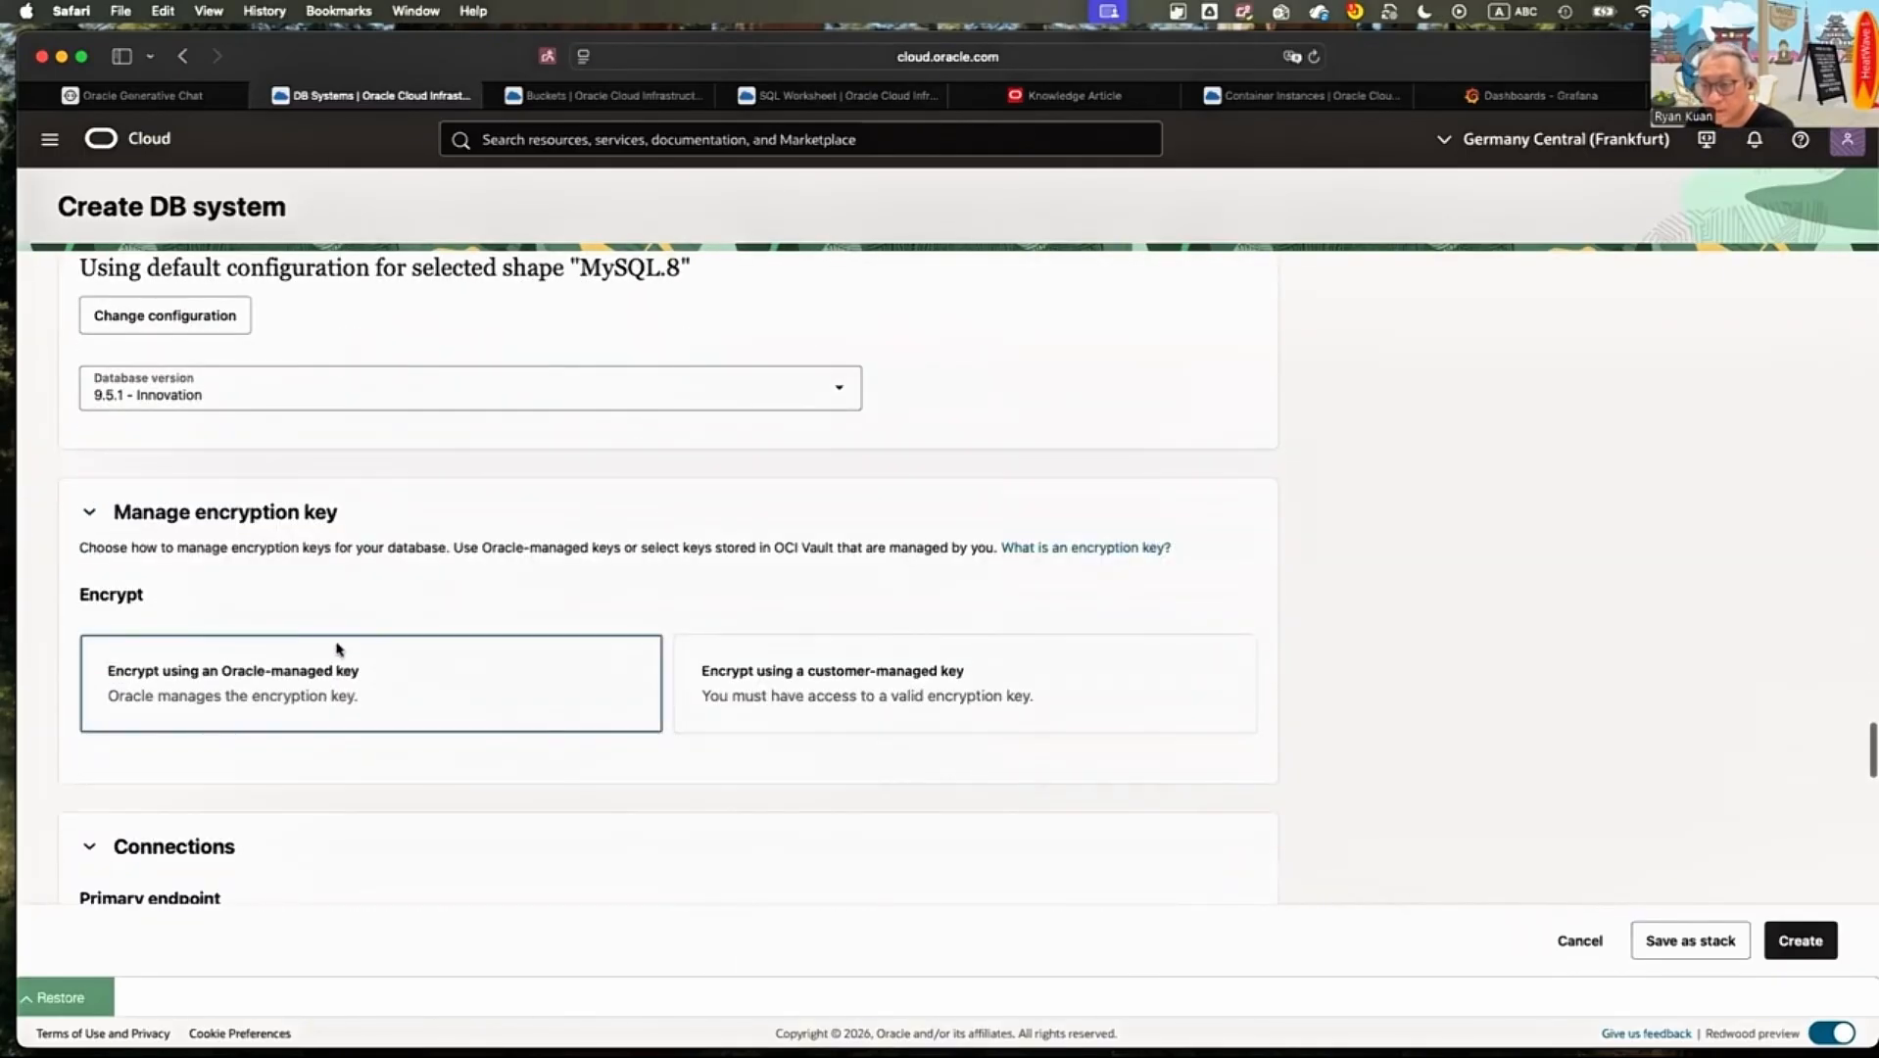
scroll(337, 649, down, 15)
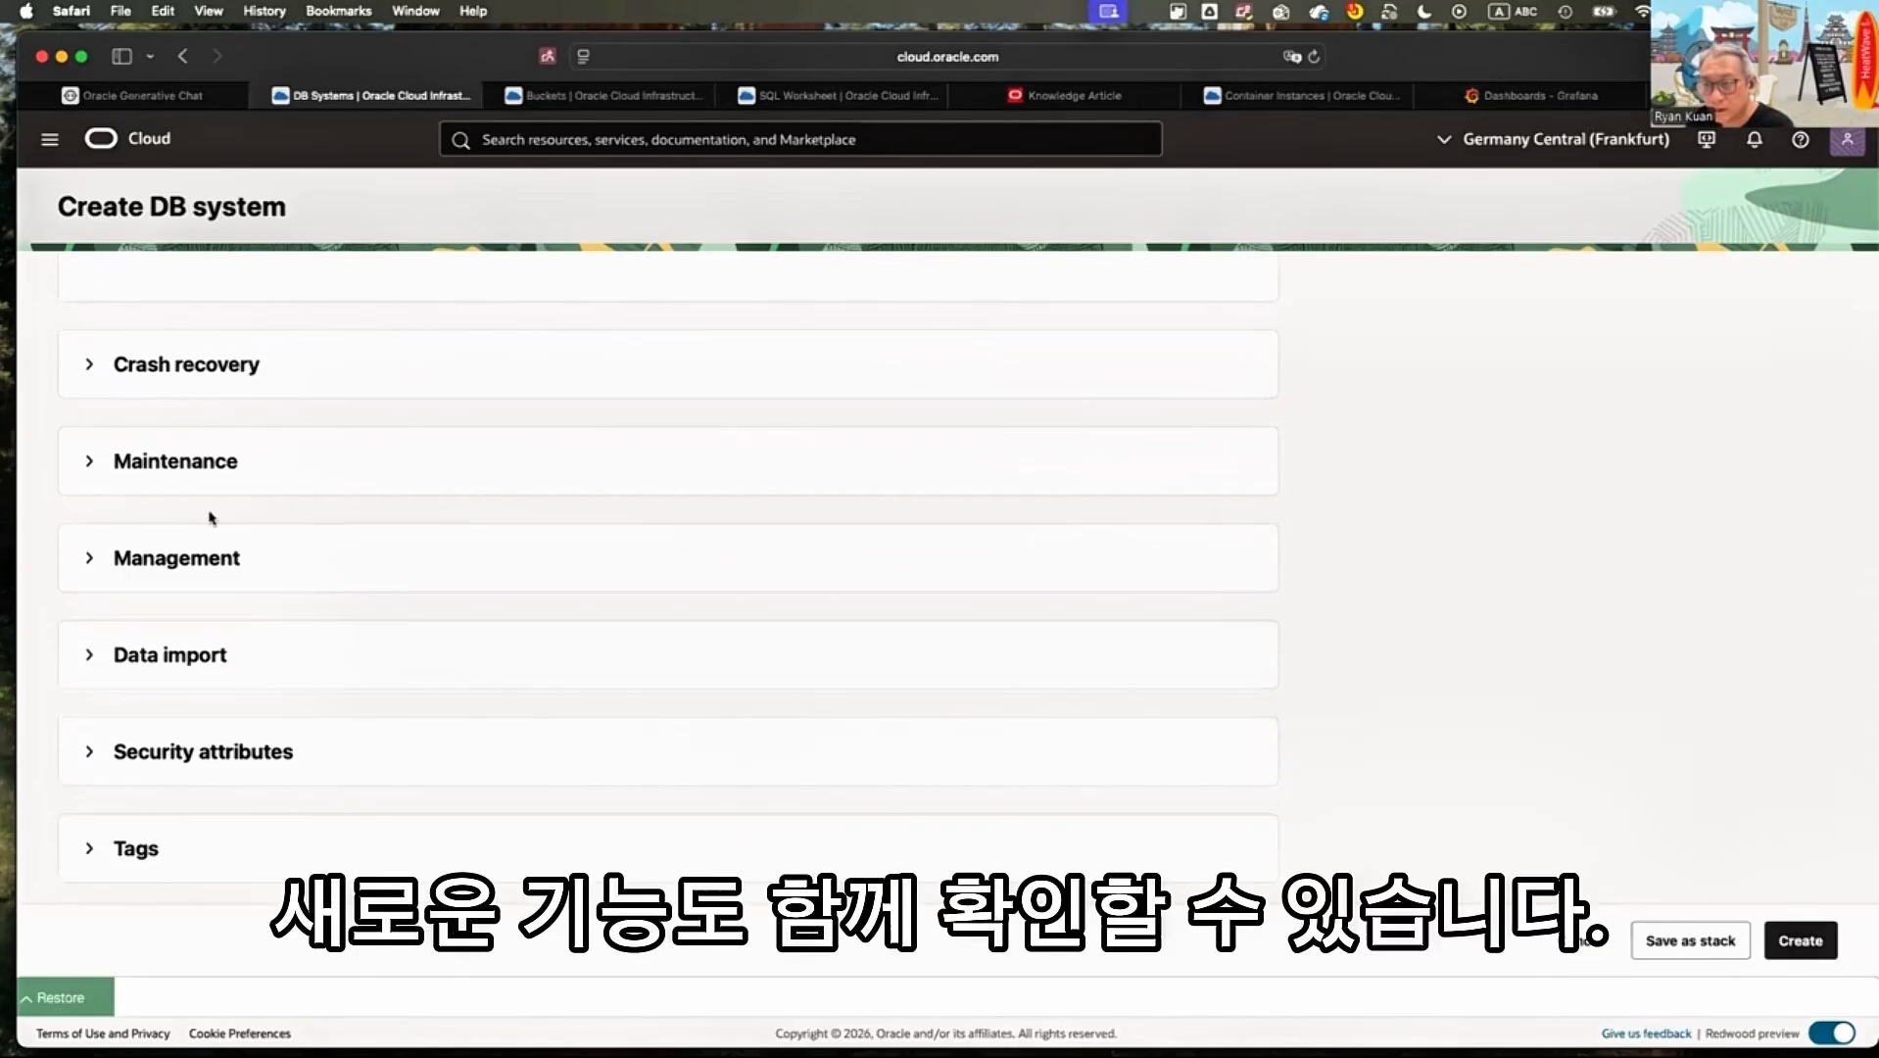
click(117, 366)
scroll(99, 325, down, 2)
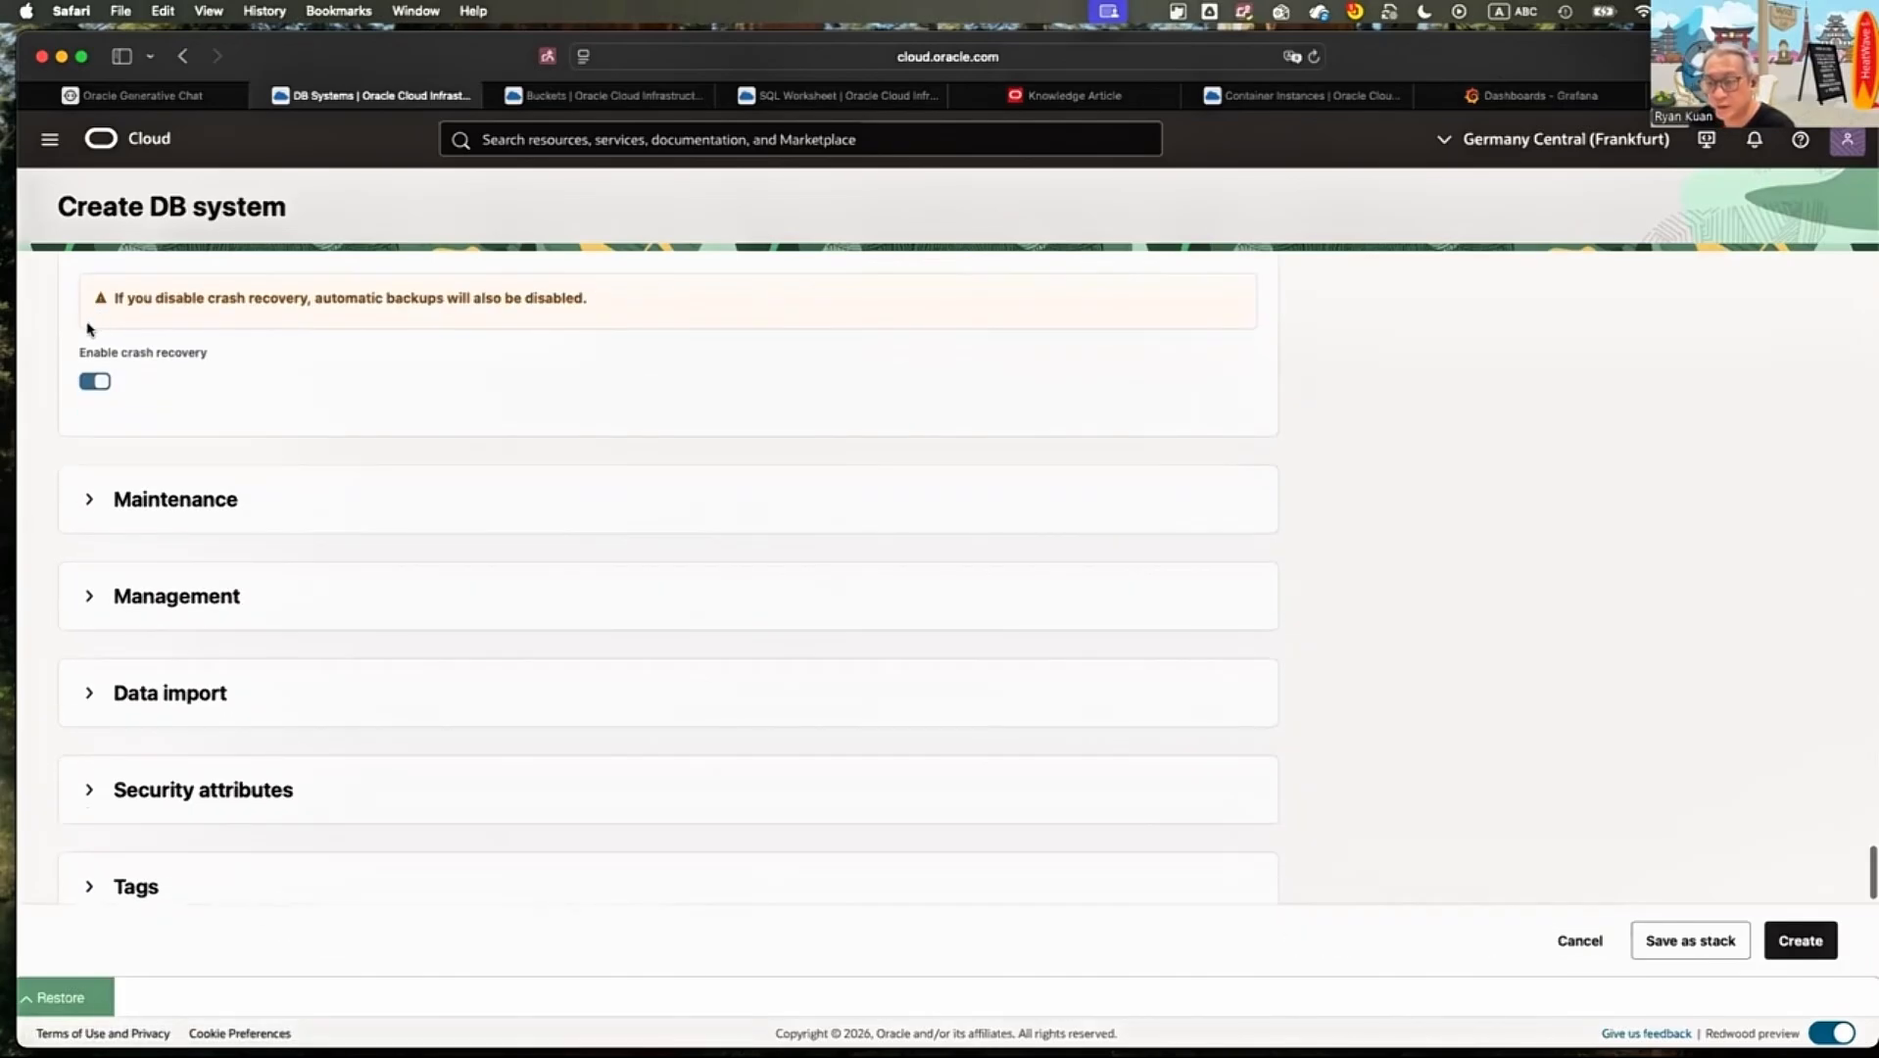
Turn off automatic assignment of the maintenance window and set the maintenance day of the week to Sunday
click(174, 500)
scroll(240, 431, down, 2)
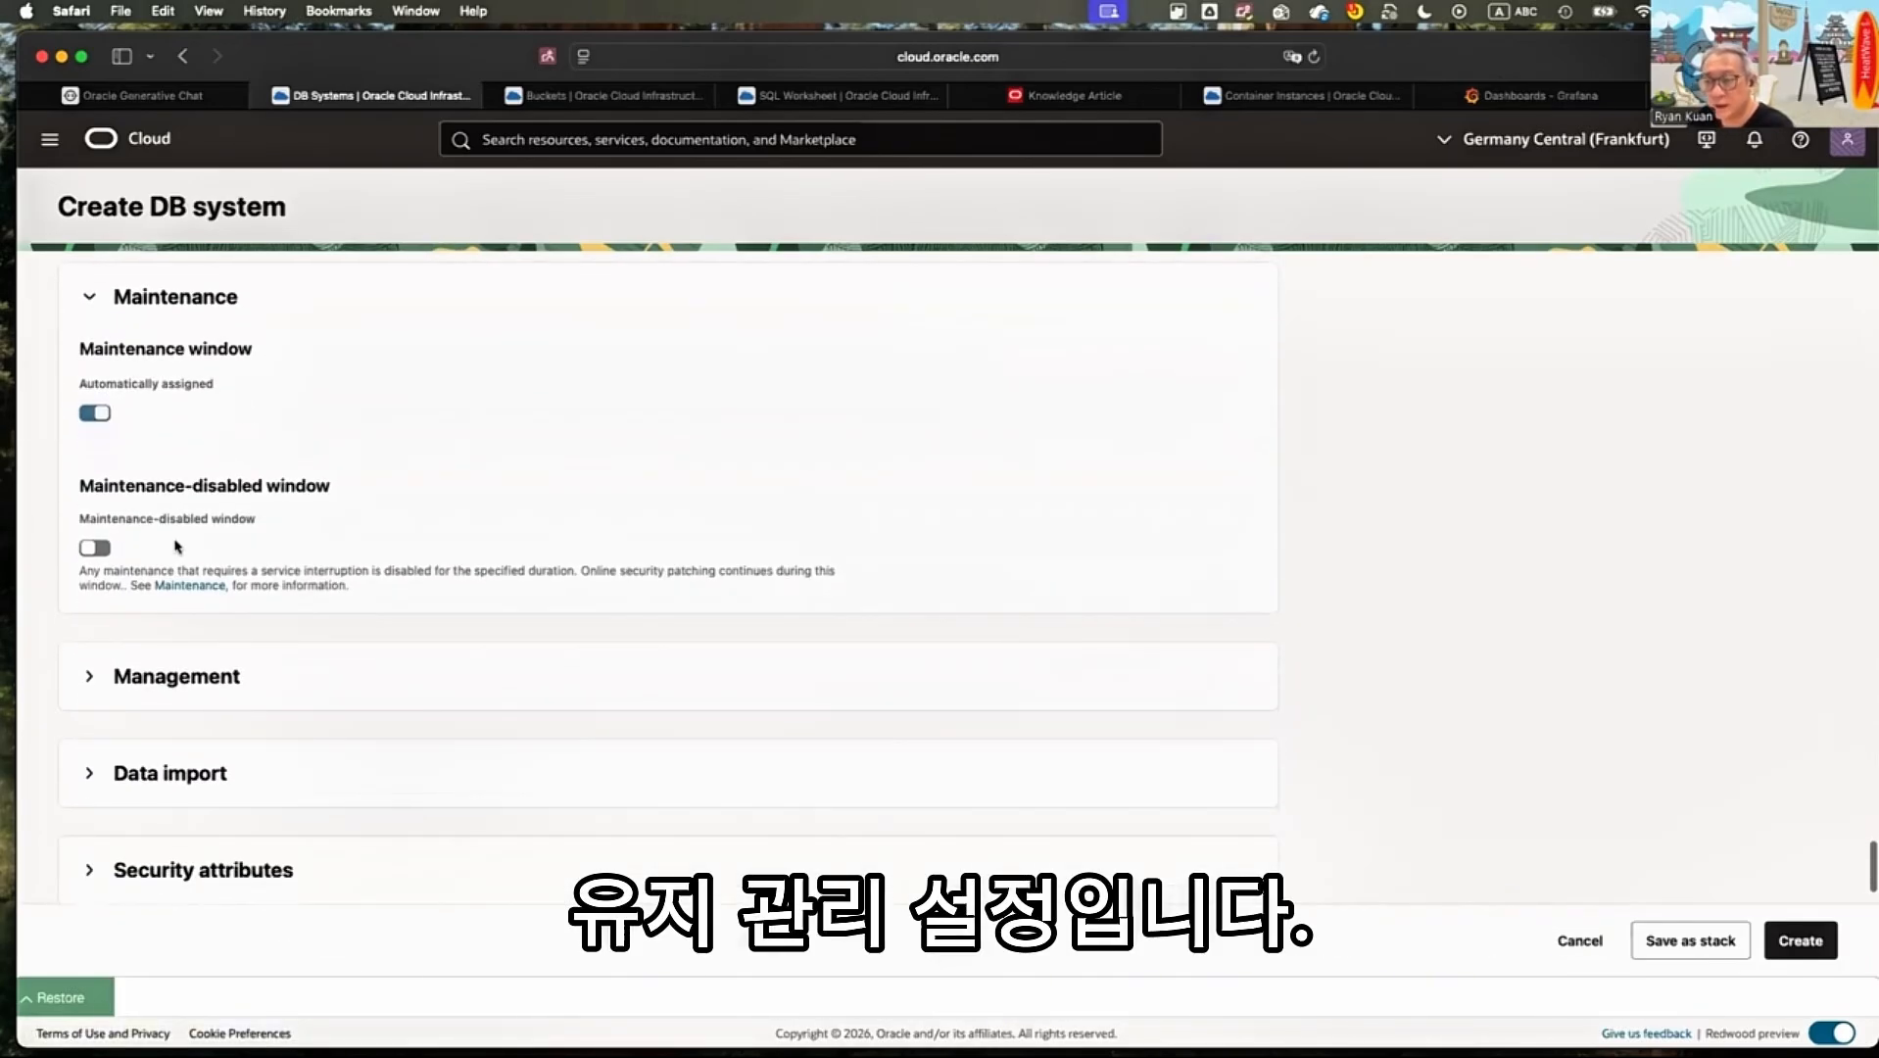
scroll(196, 423, down, 2)
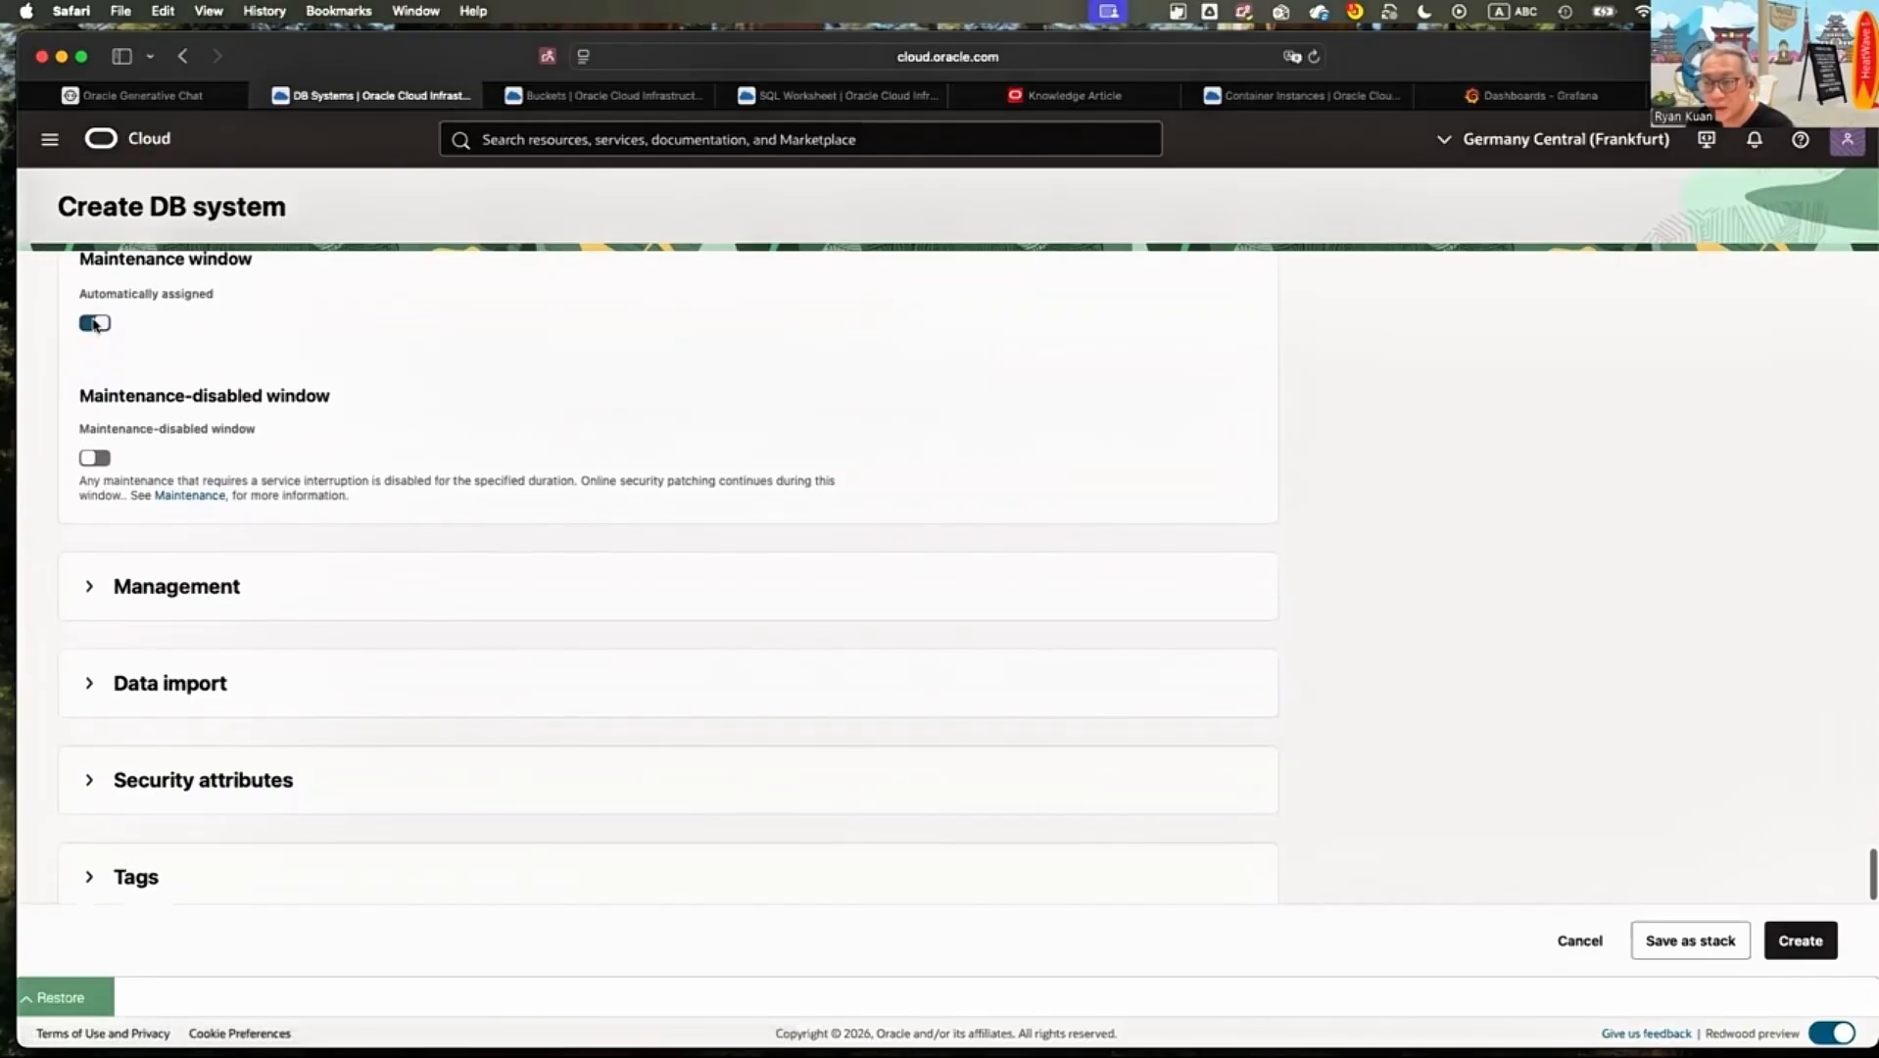
click(94, 323)
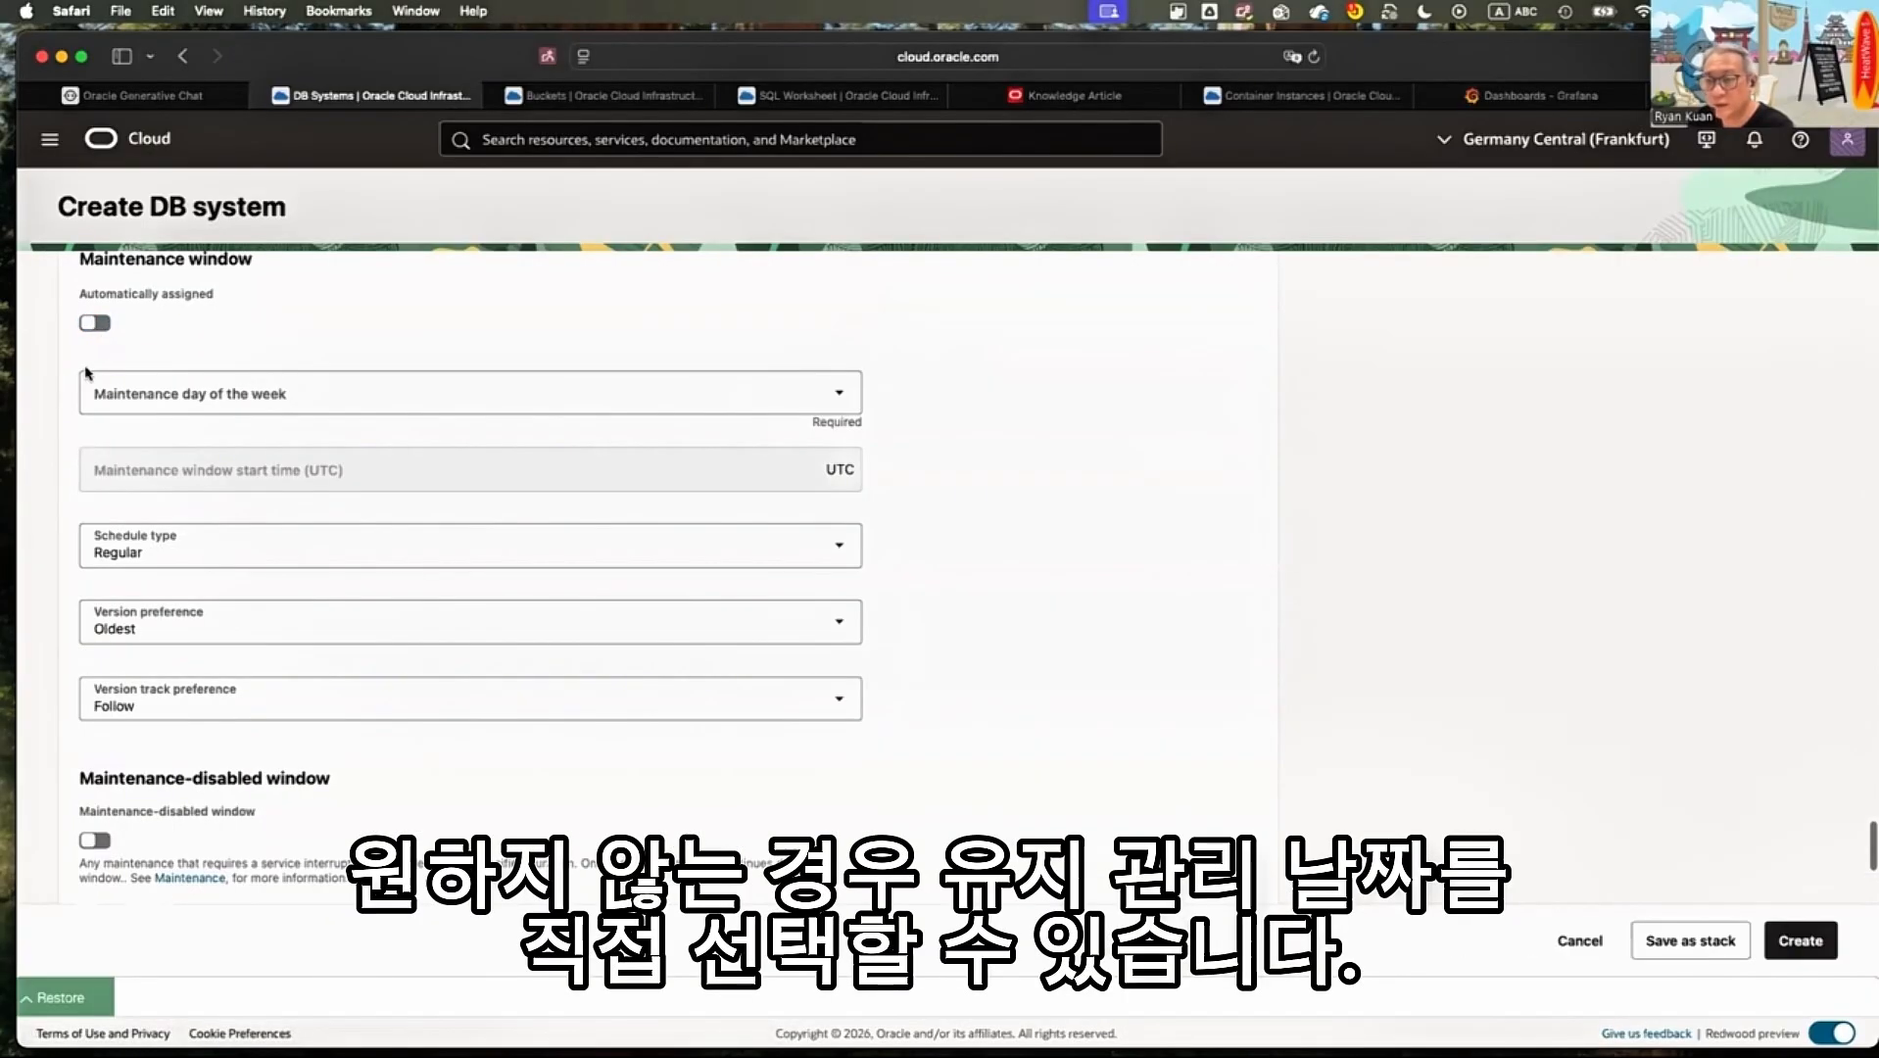
click(201, 393)
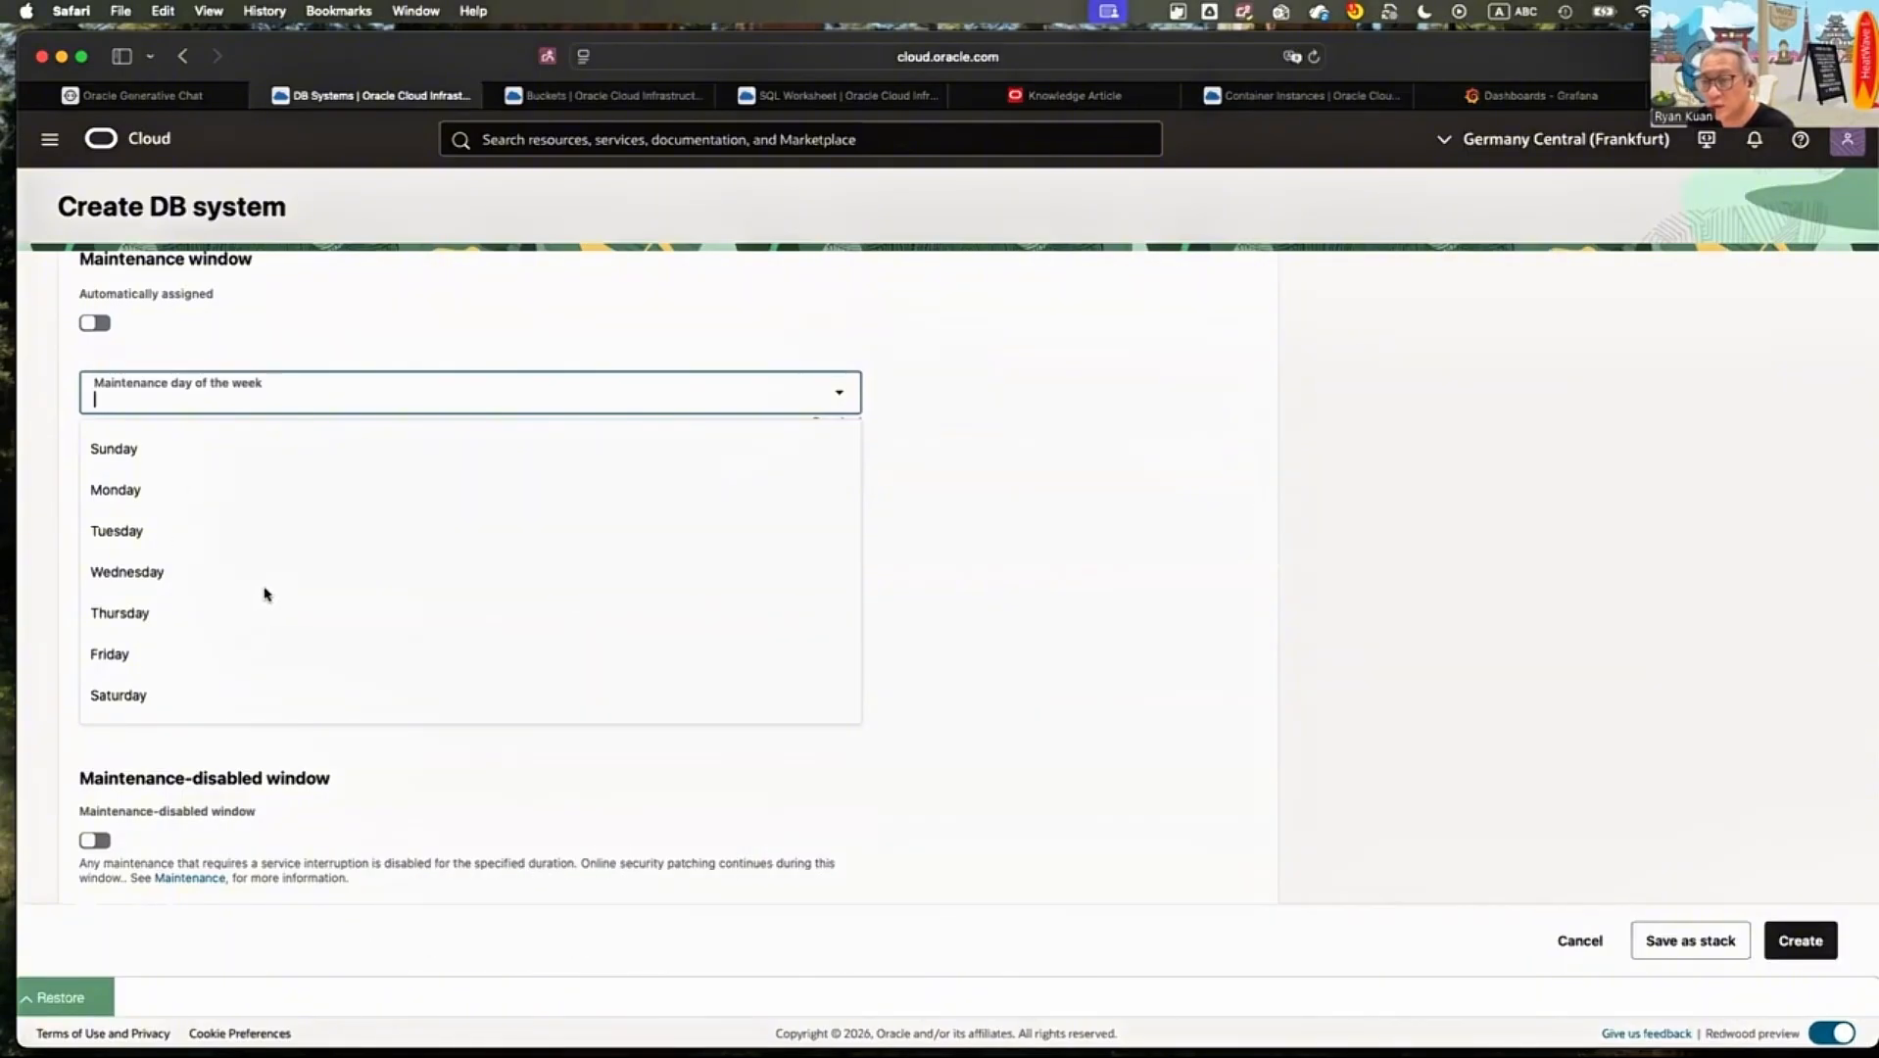
click(114, 450)
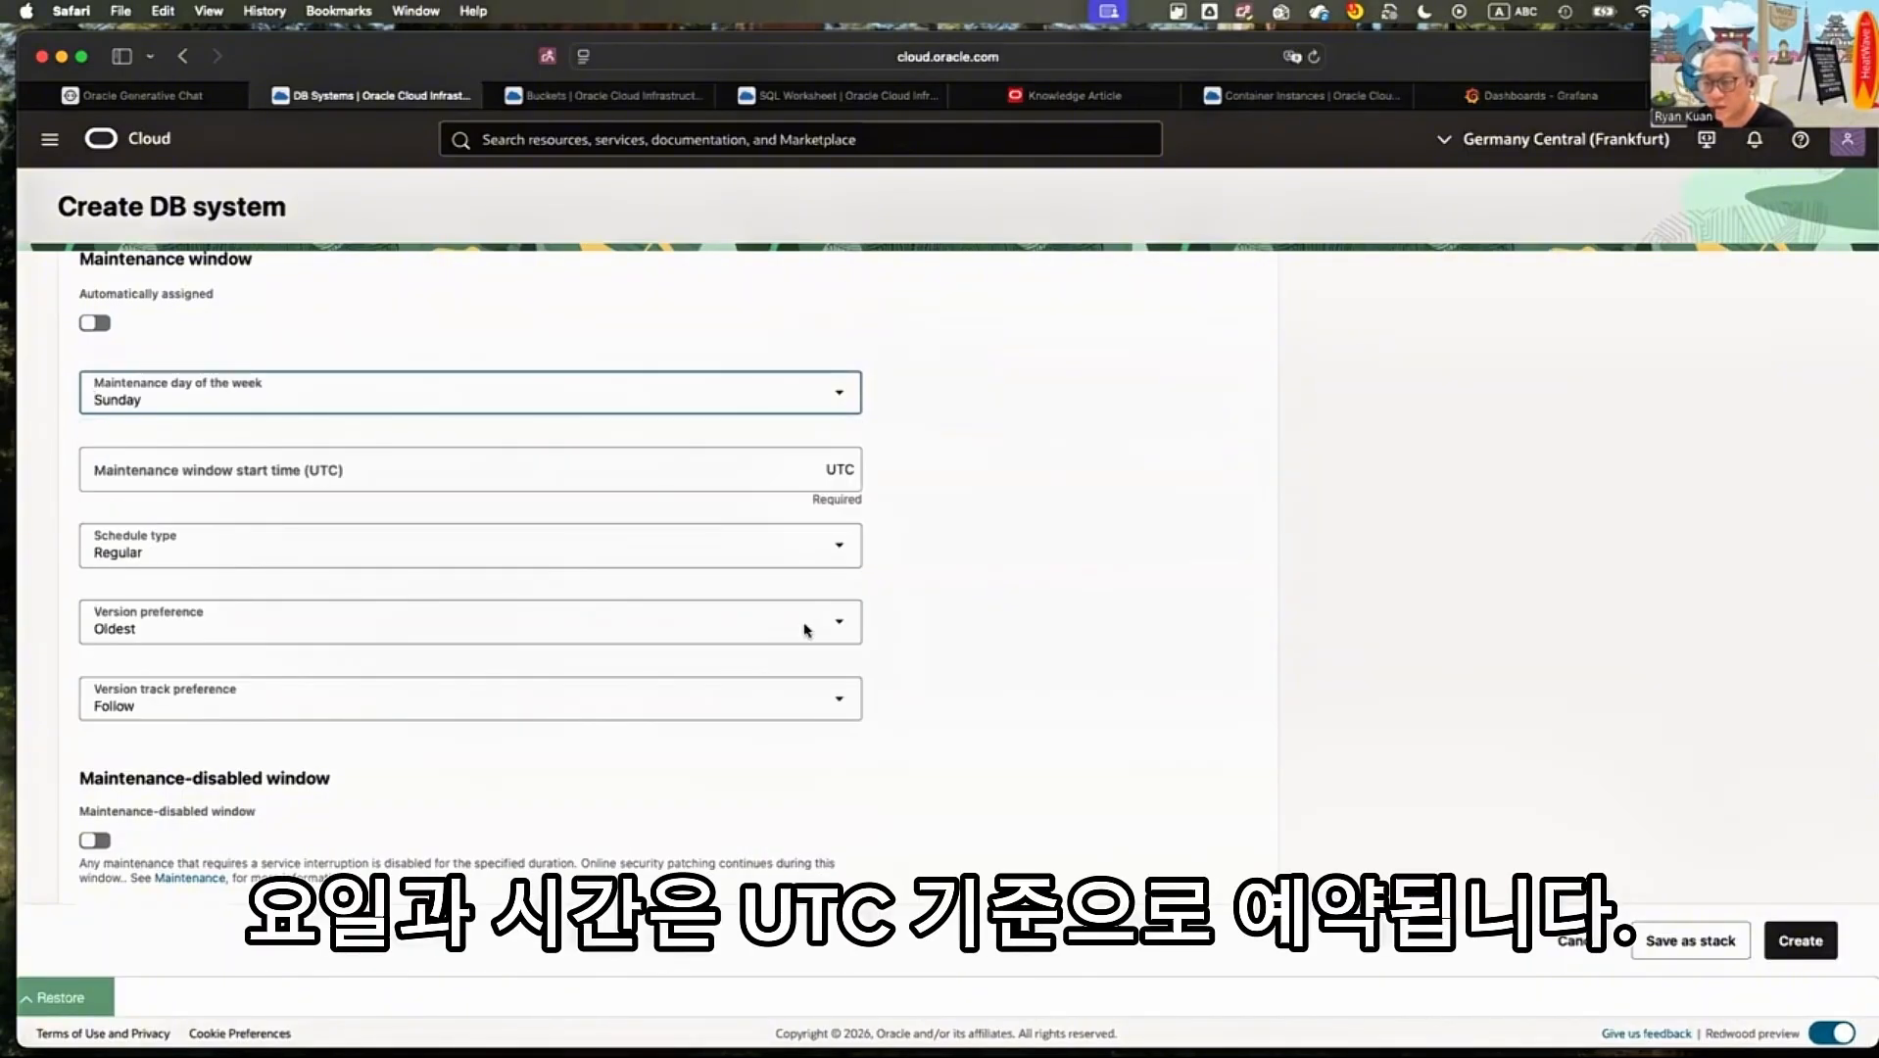
key(Tab)
scroll(418, 557, down, 5)
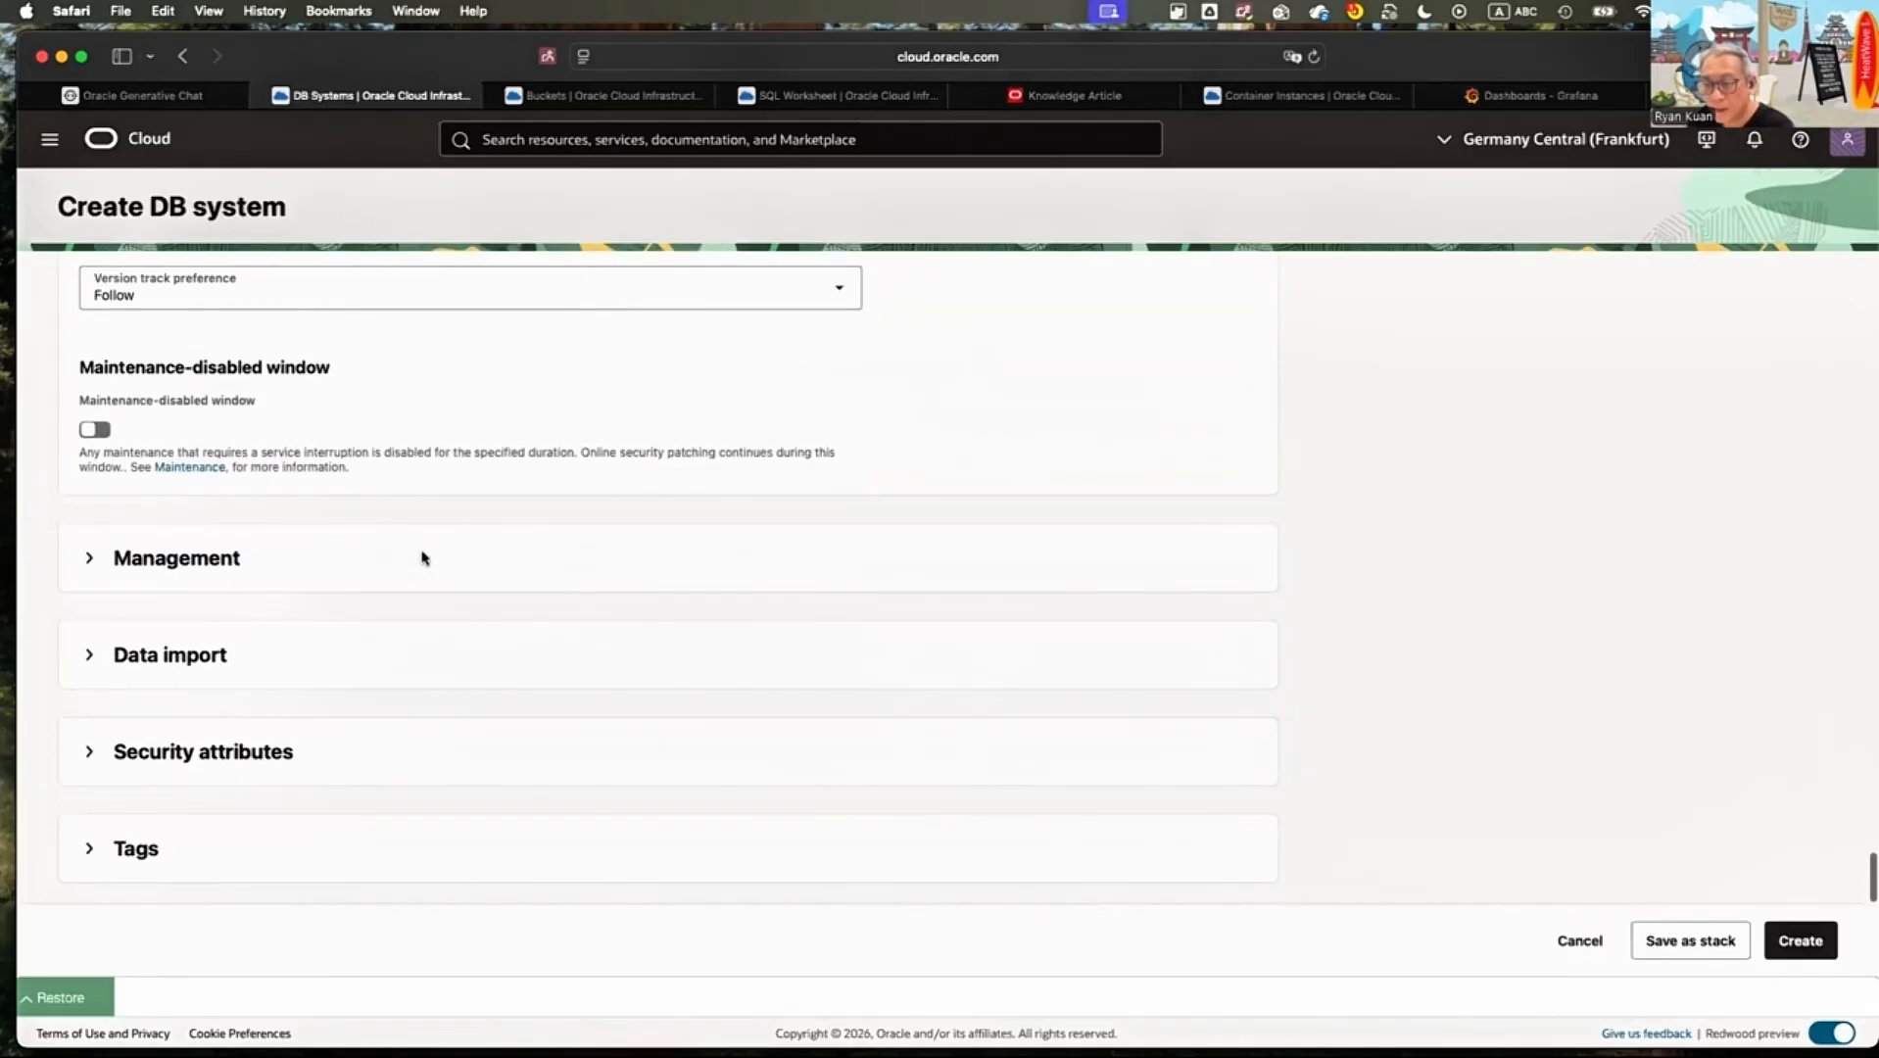
Expand the management settings, examine the database mode, access mode and associated services options, and collapse the section
click(422, 557)
scroll(422, 557, down, 3)
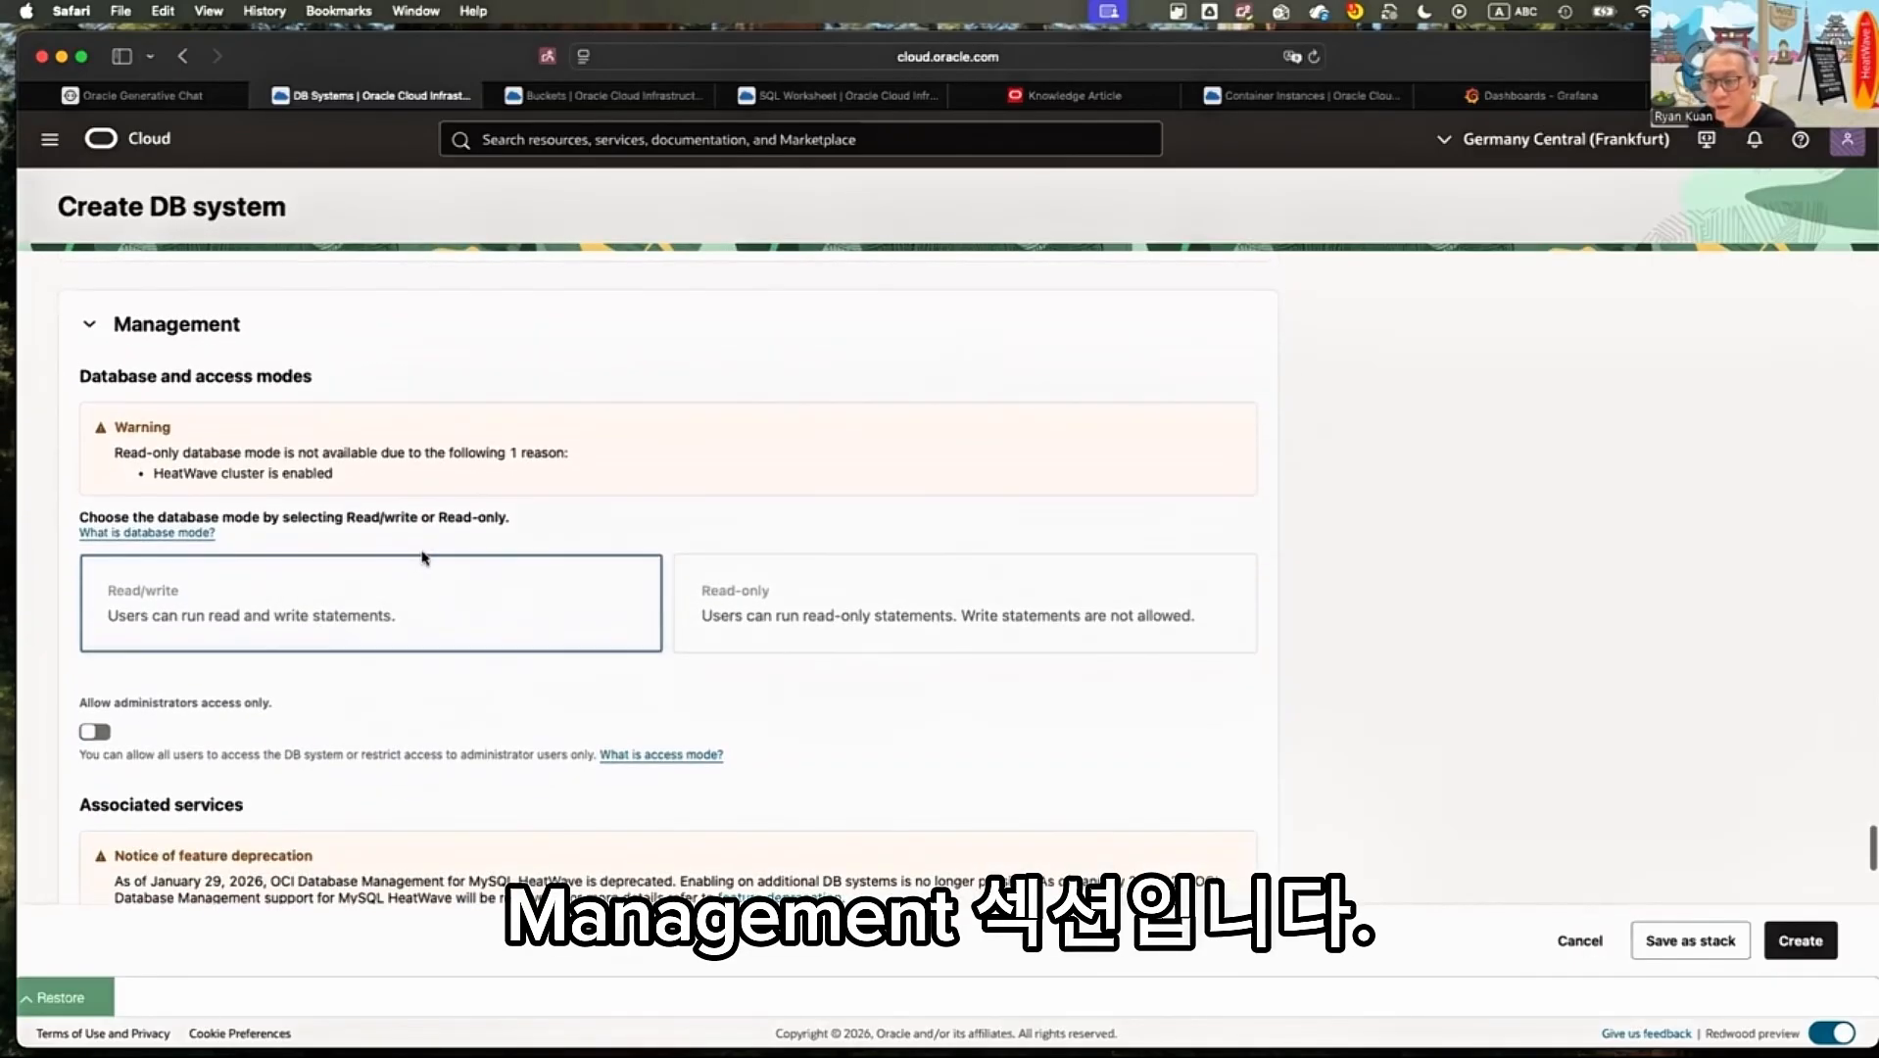
scroll(422, 557, down, 3)
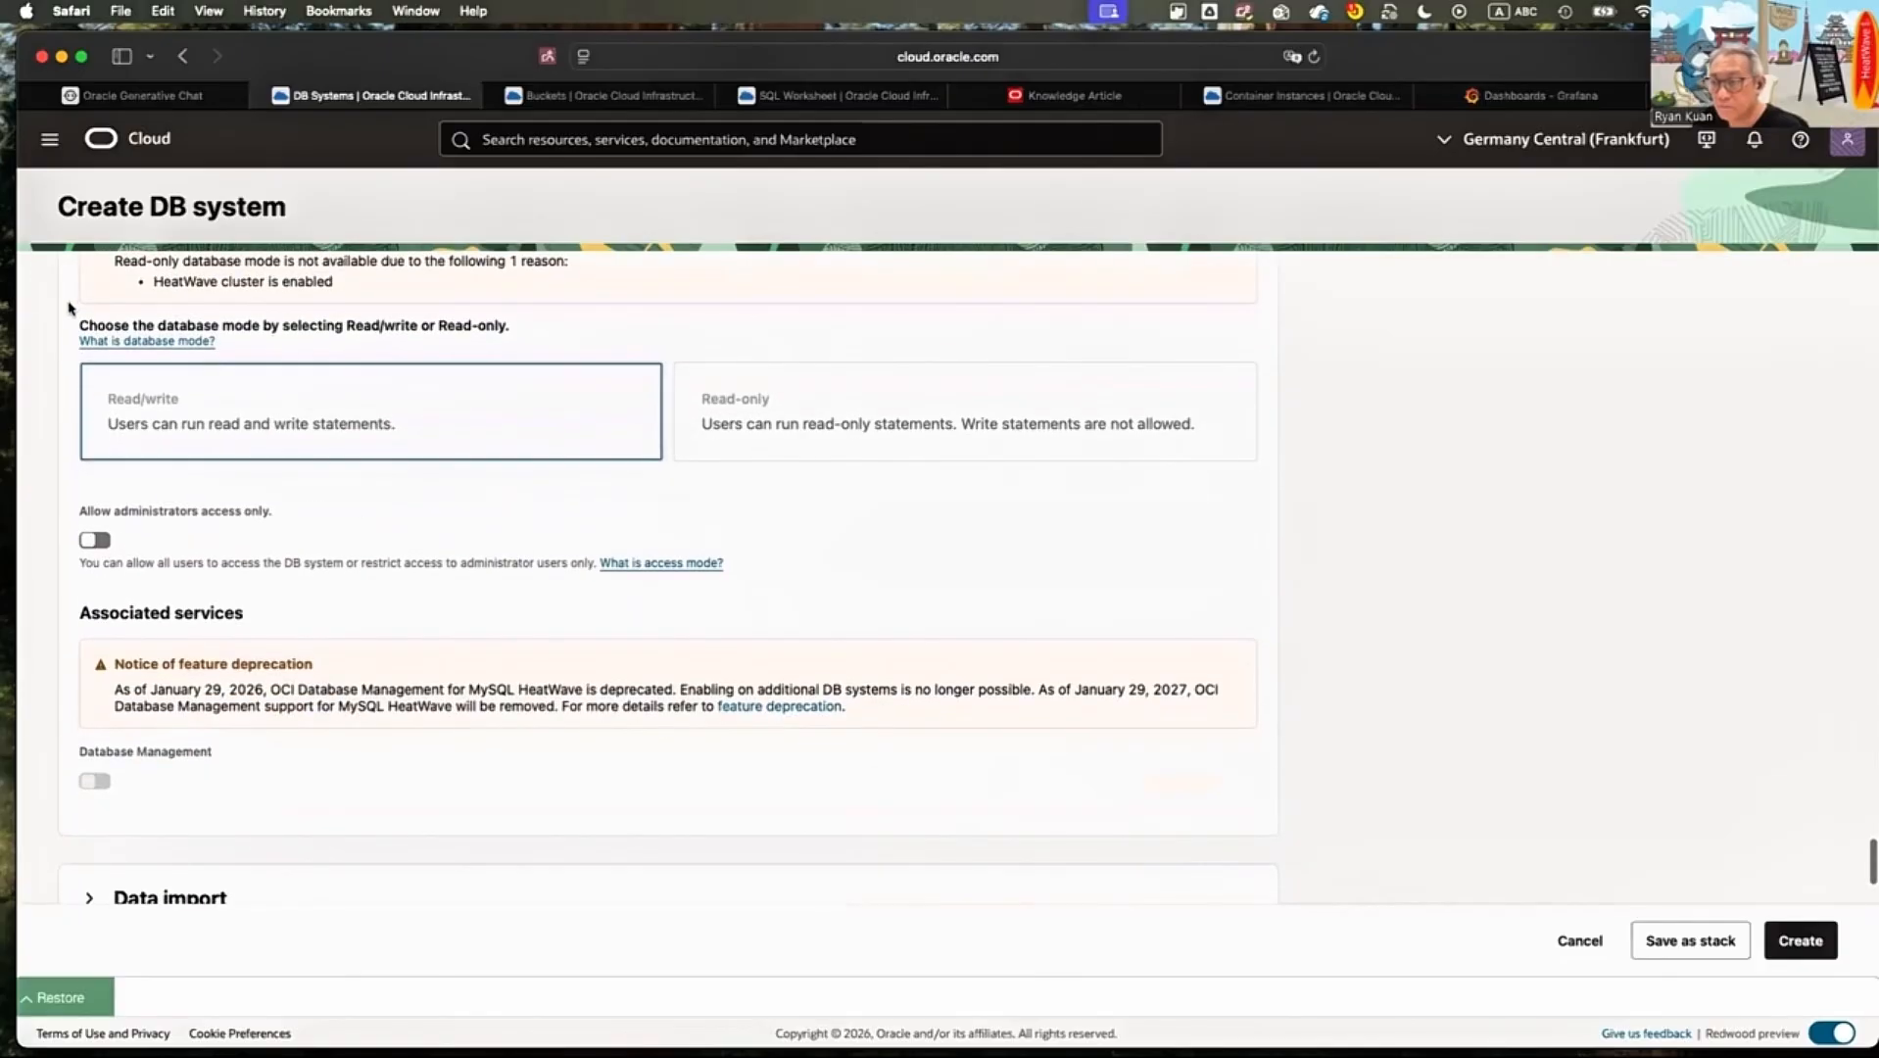
scroll(104, 269, down, 1)
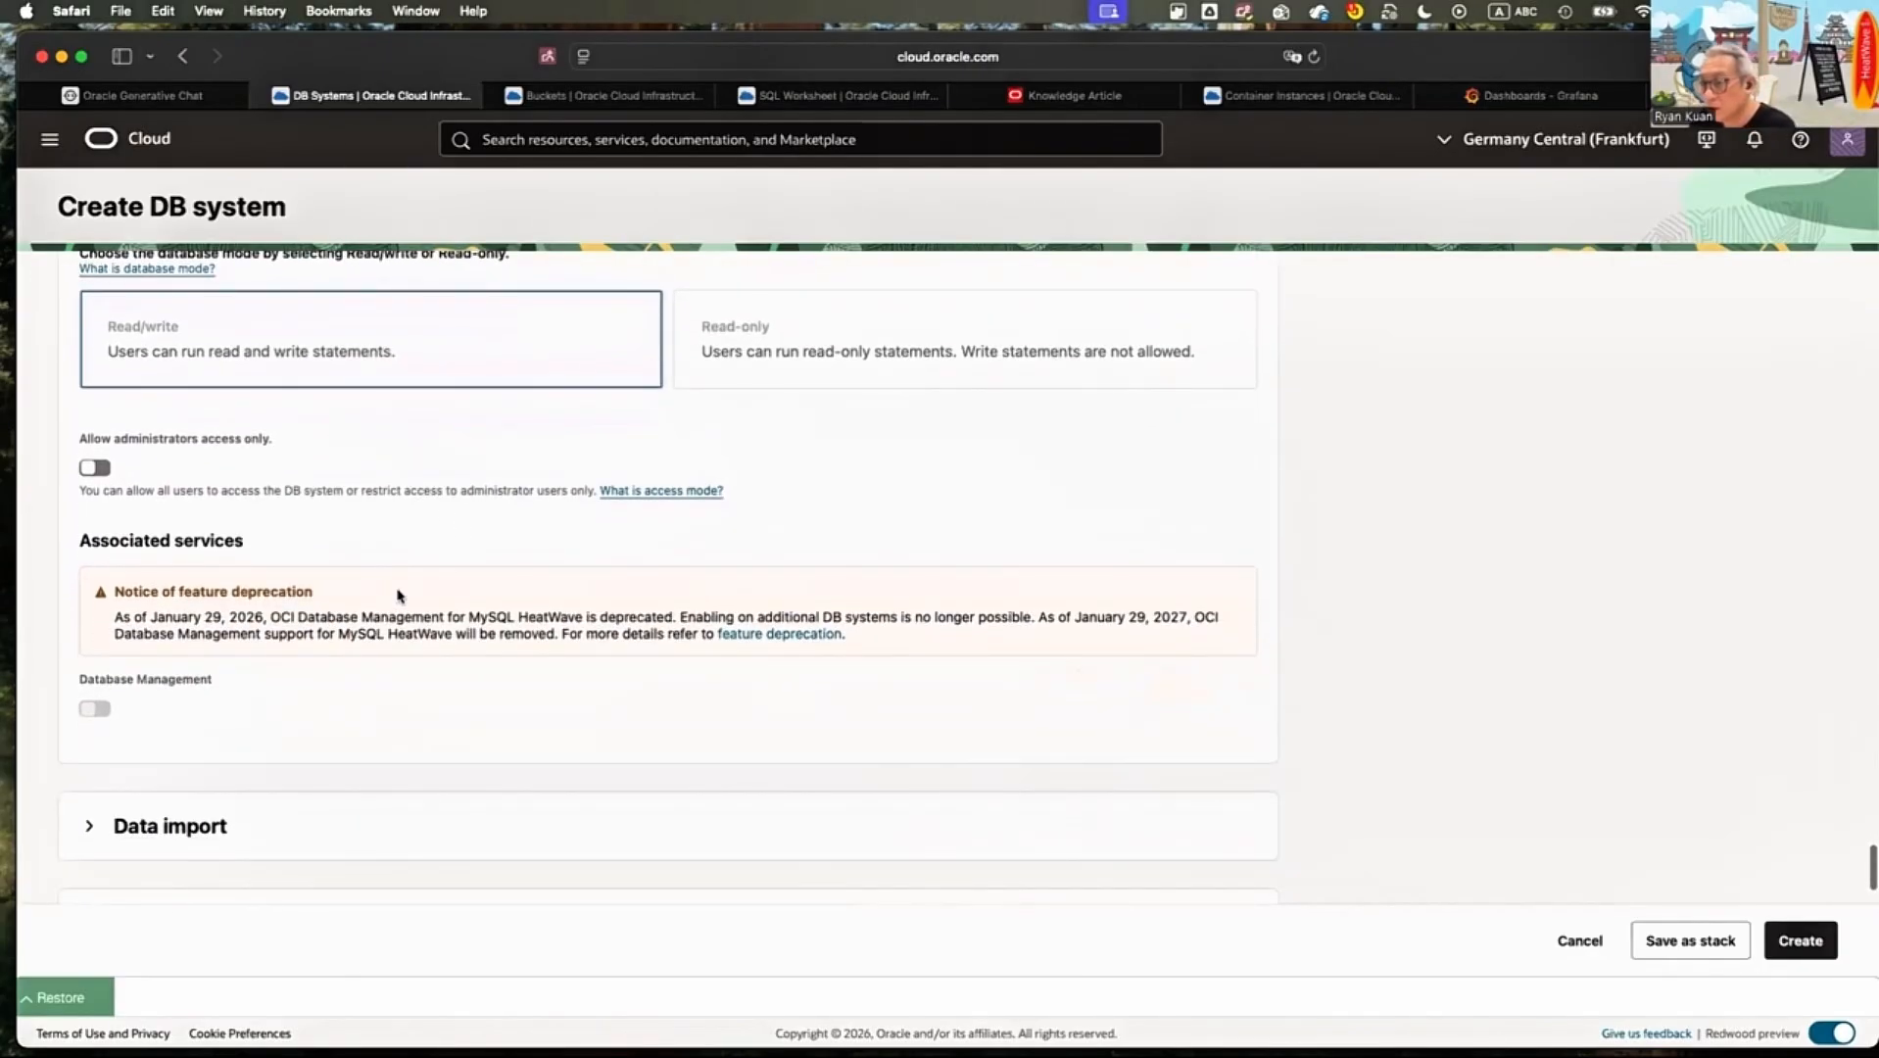
scroll(397, 594, up, 3)
scroll(382, 617, down, 1)
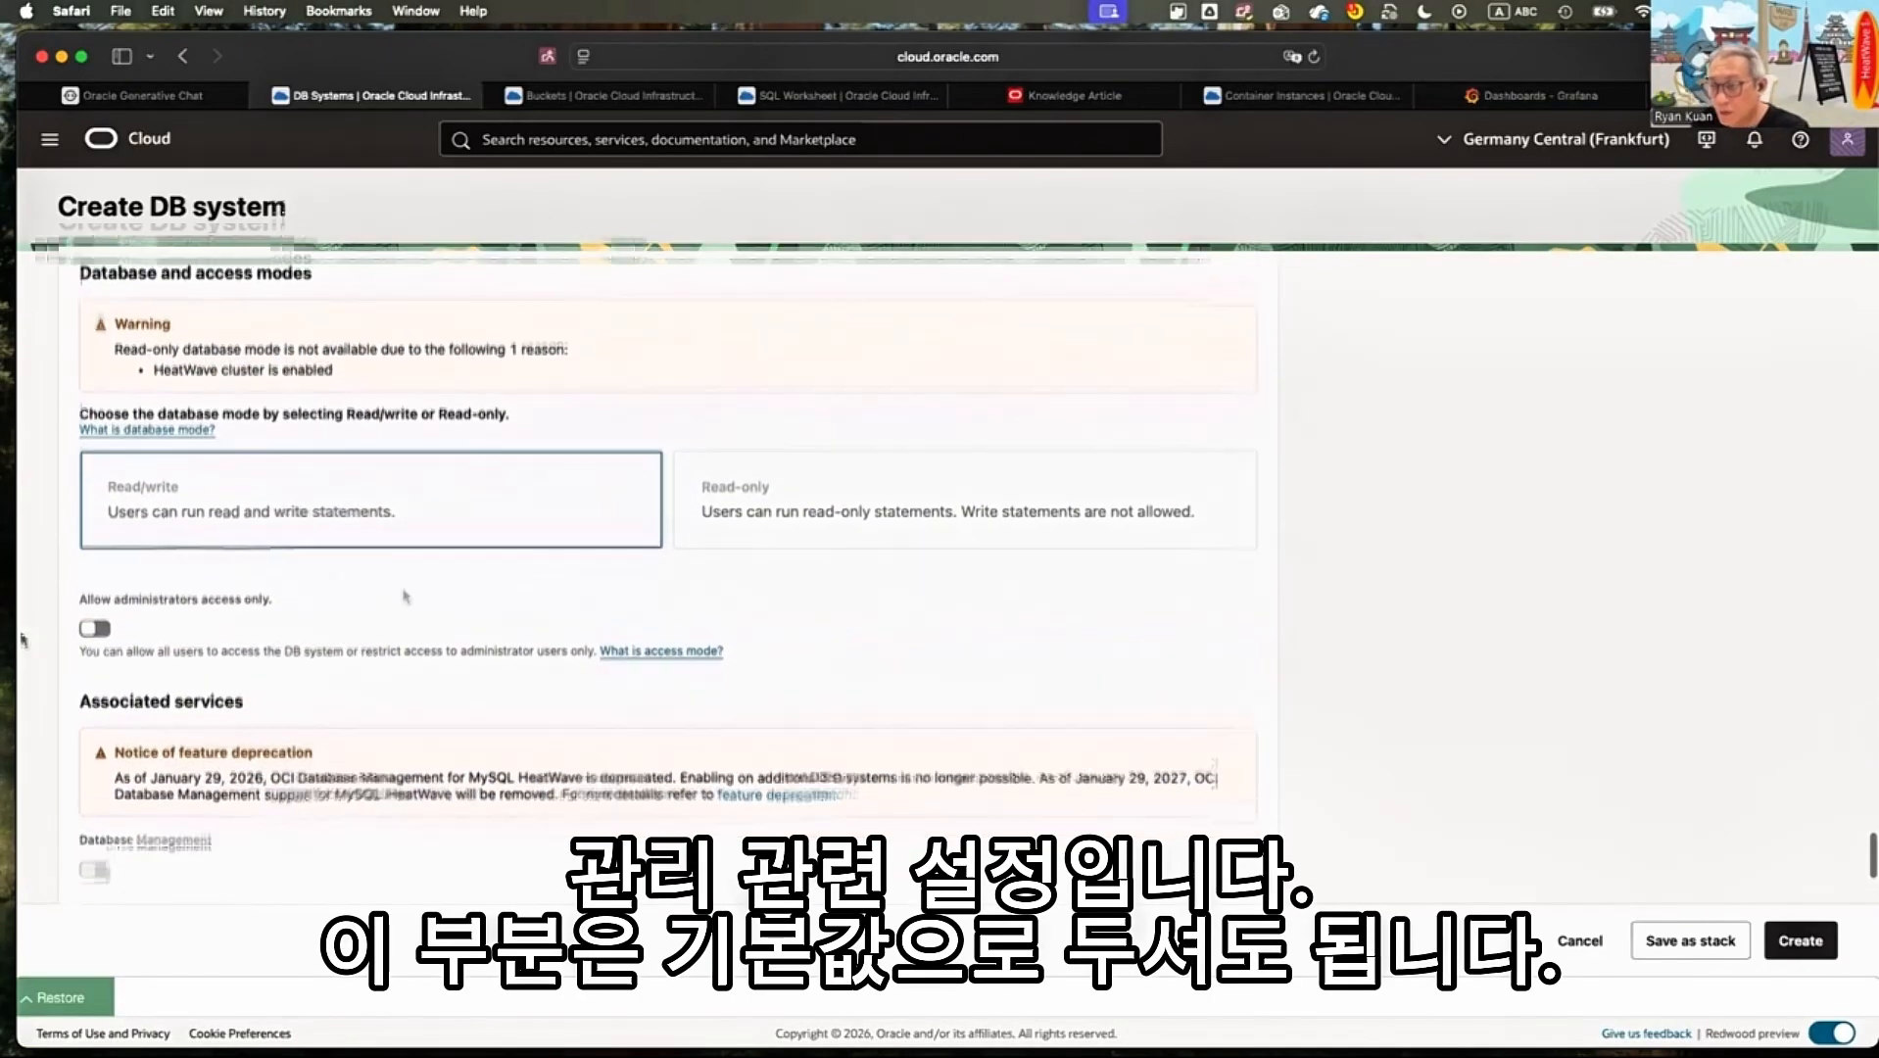
scroll(407, 596, up, 1)
click(89, 259)
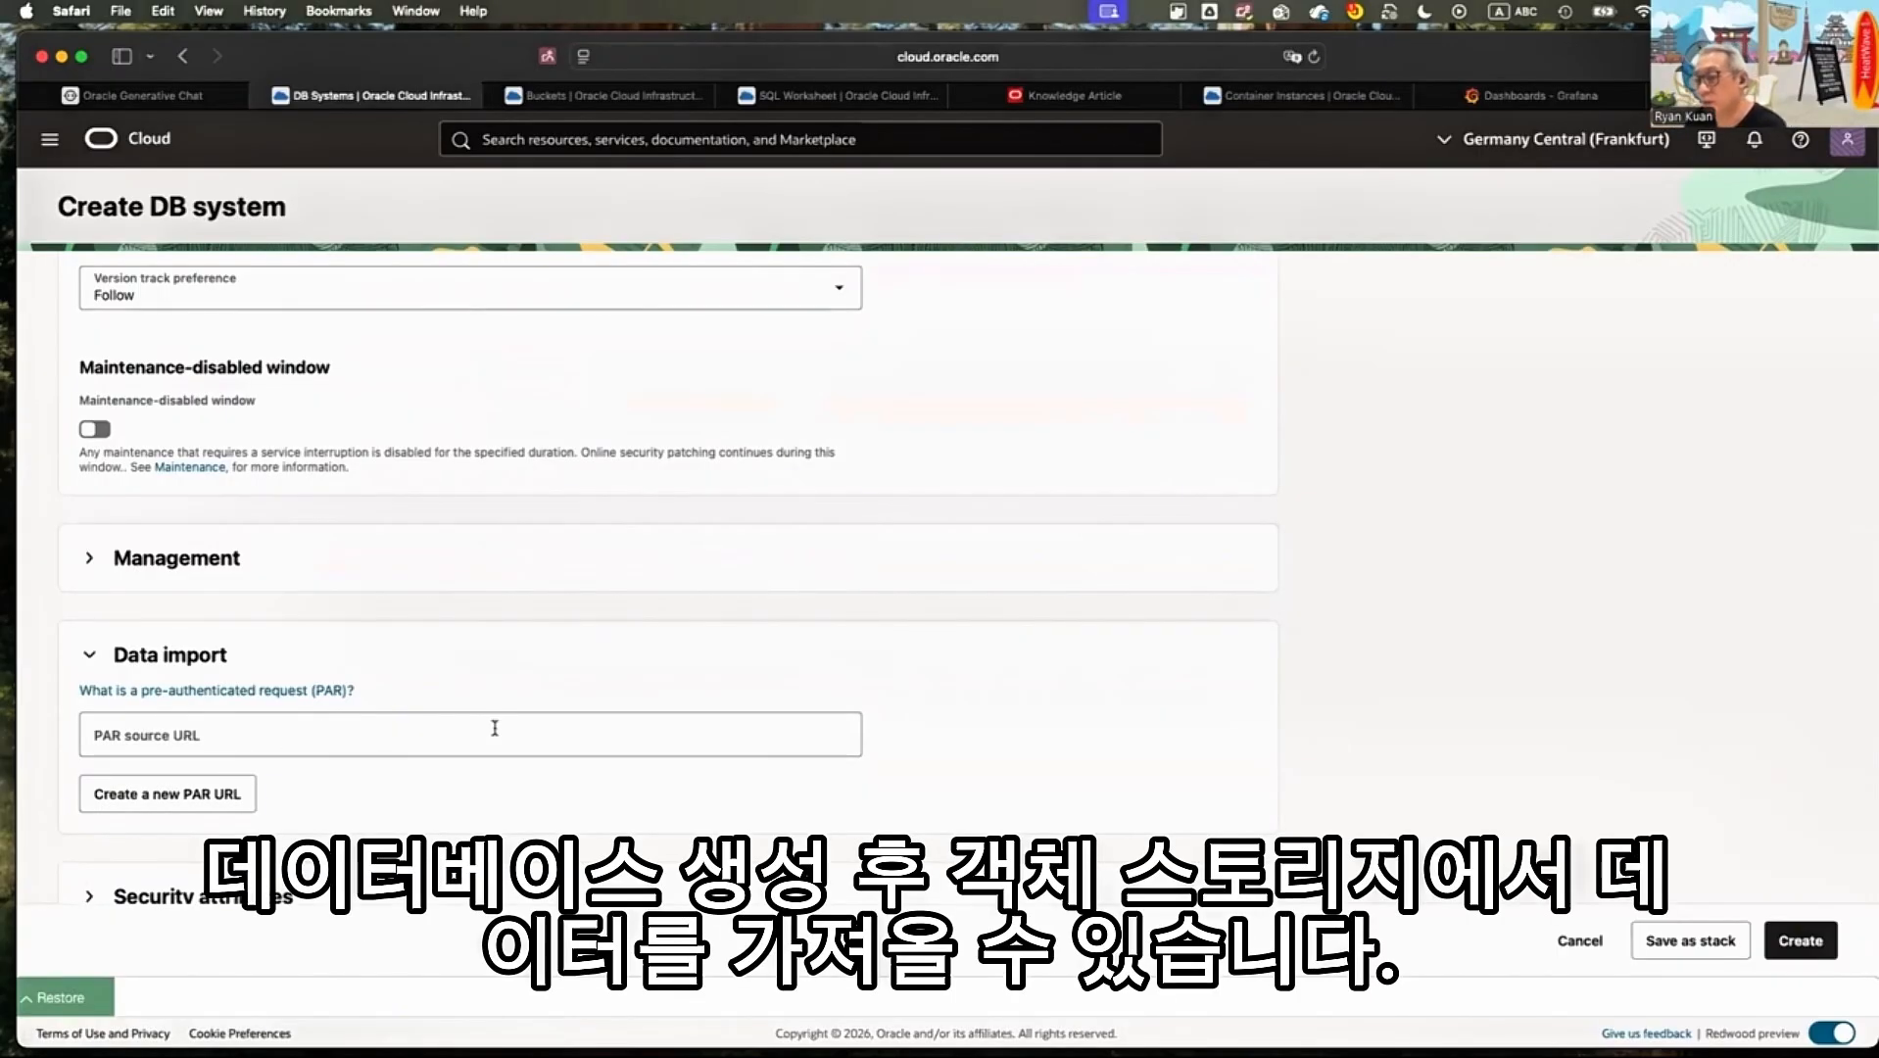
Examine the data import section's PAR source URL field and the security attributes section, leaving both collapsed
click(463, 739)
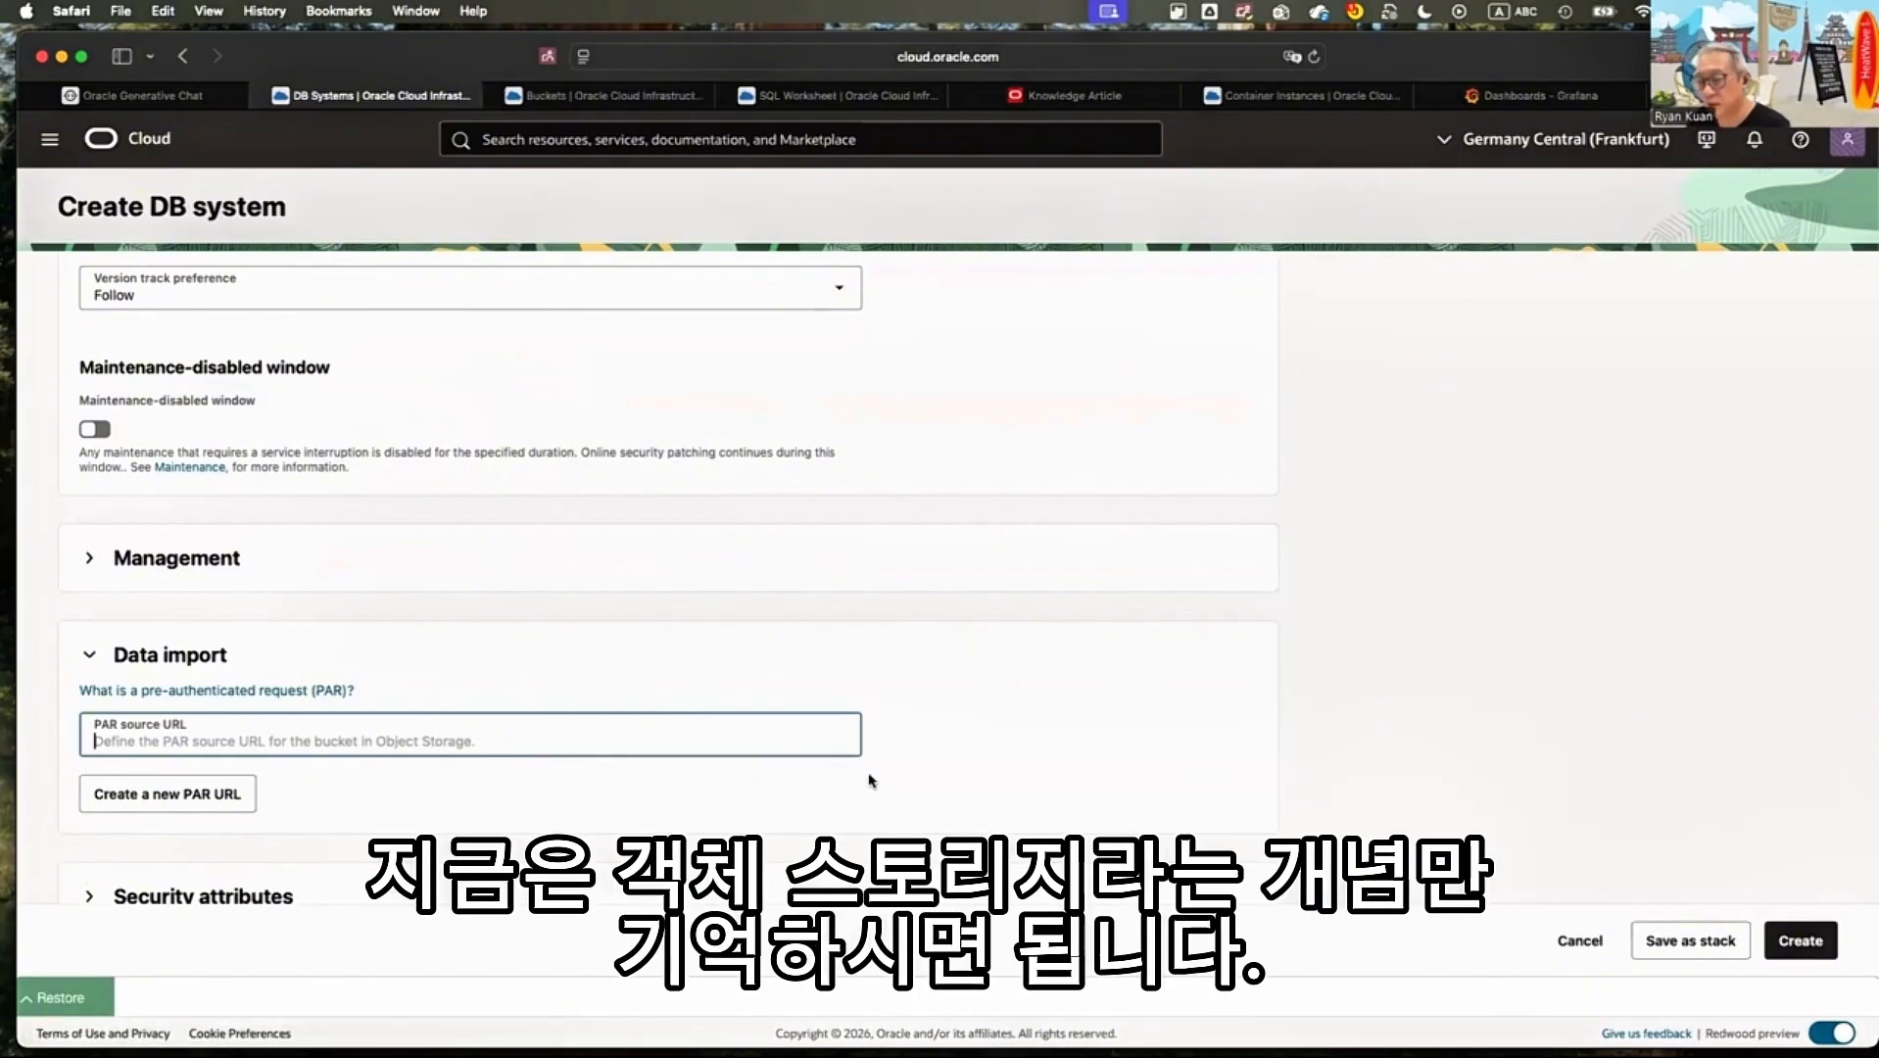
click(755, 765)
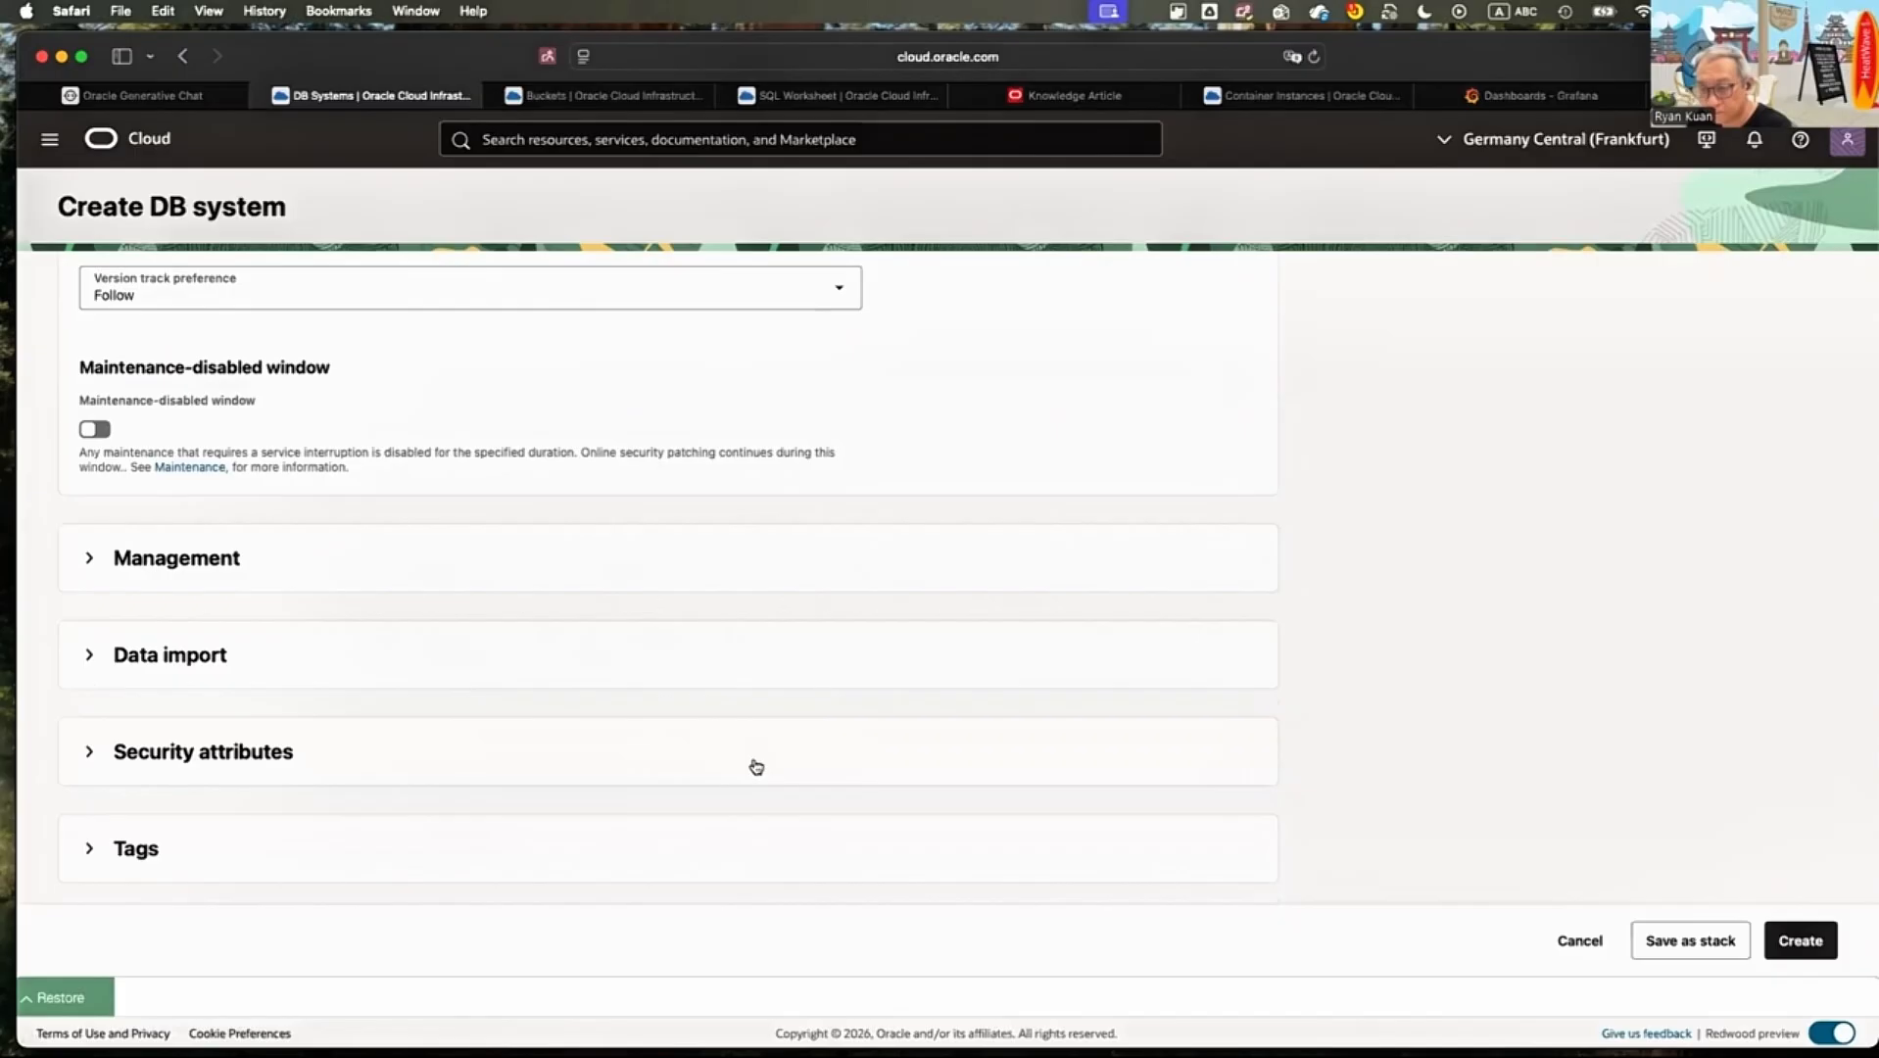
click(755, 766)
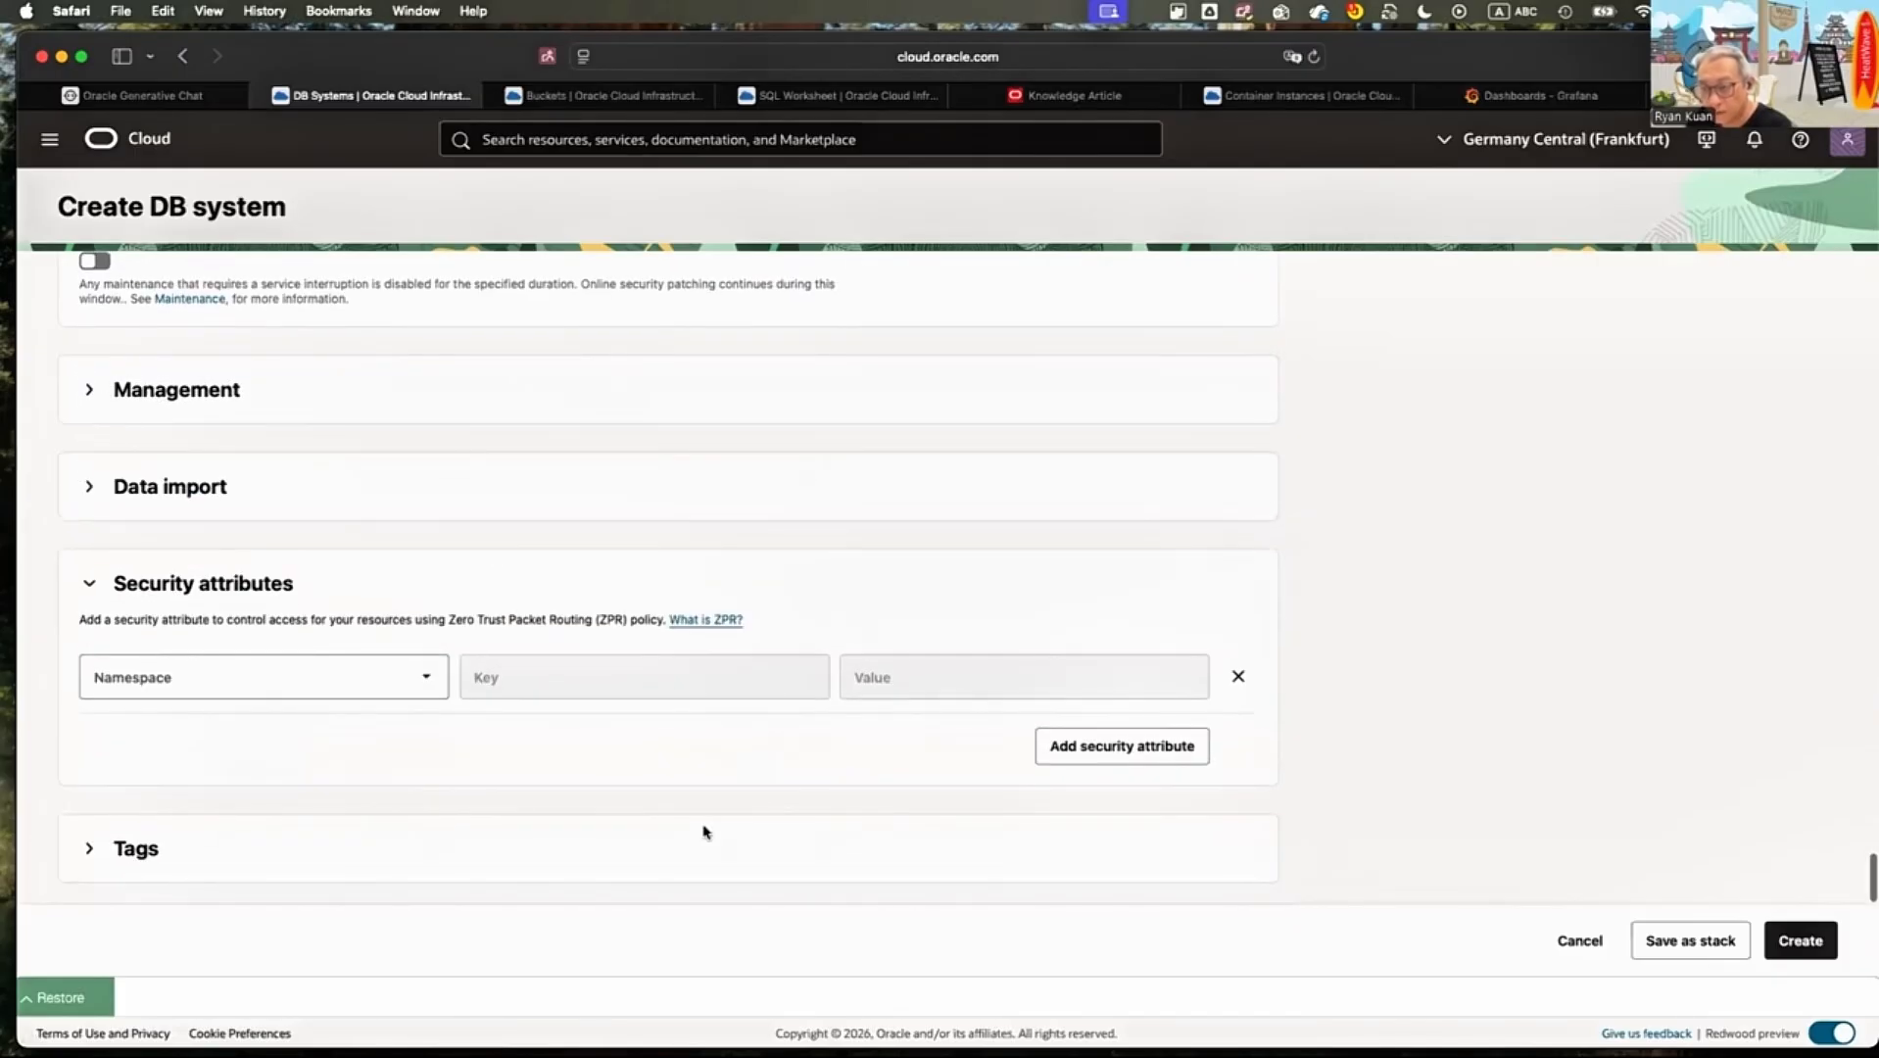
click(676, 584)
Look back over the DB system's advanced options, up to the deletion plan settings
scroll(814, 792, up, 1)
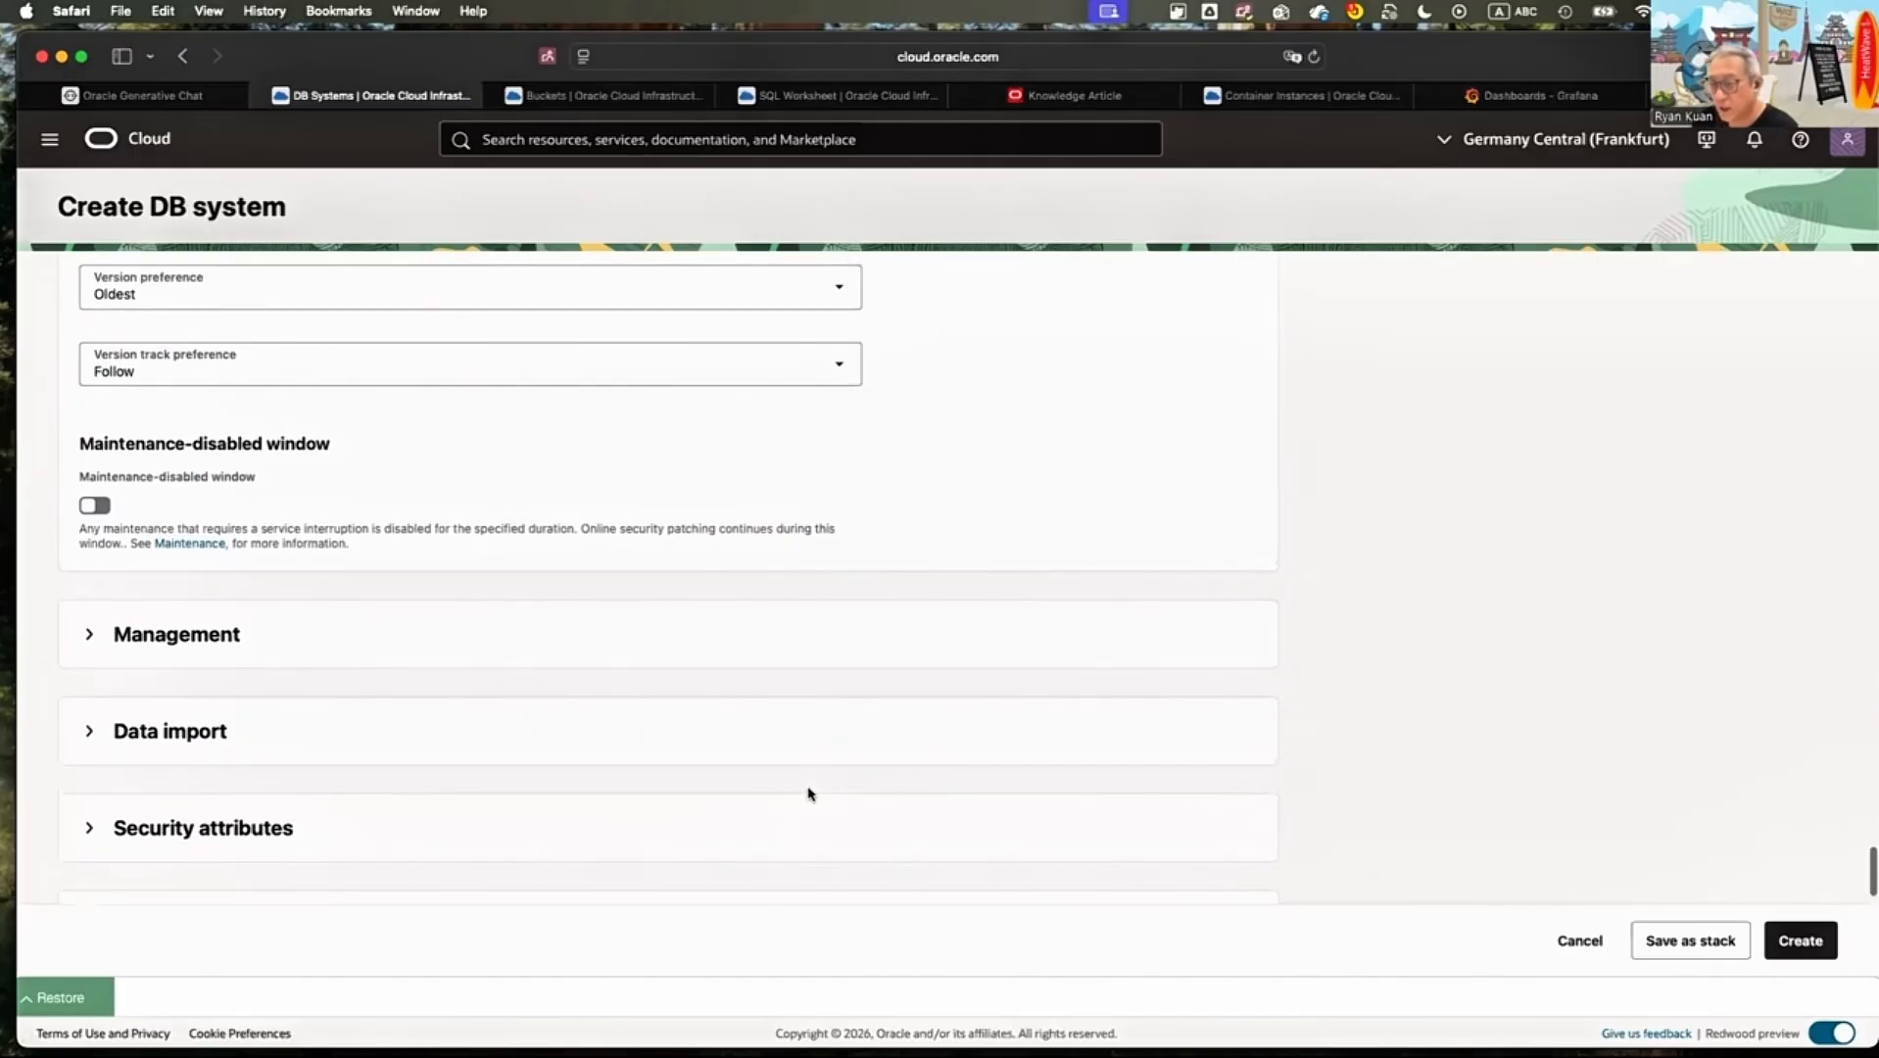
scroll(809, 793, down, 1)
scroll(809, 783, up, 15)
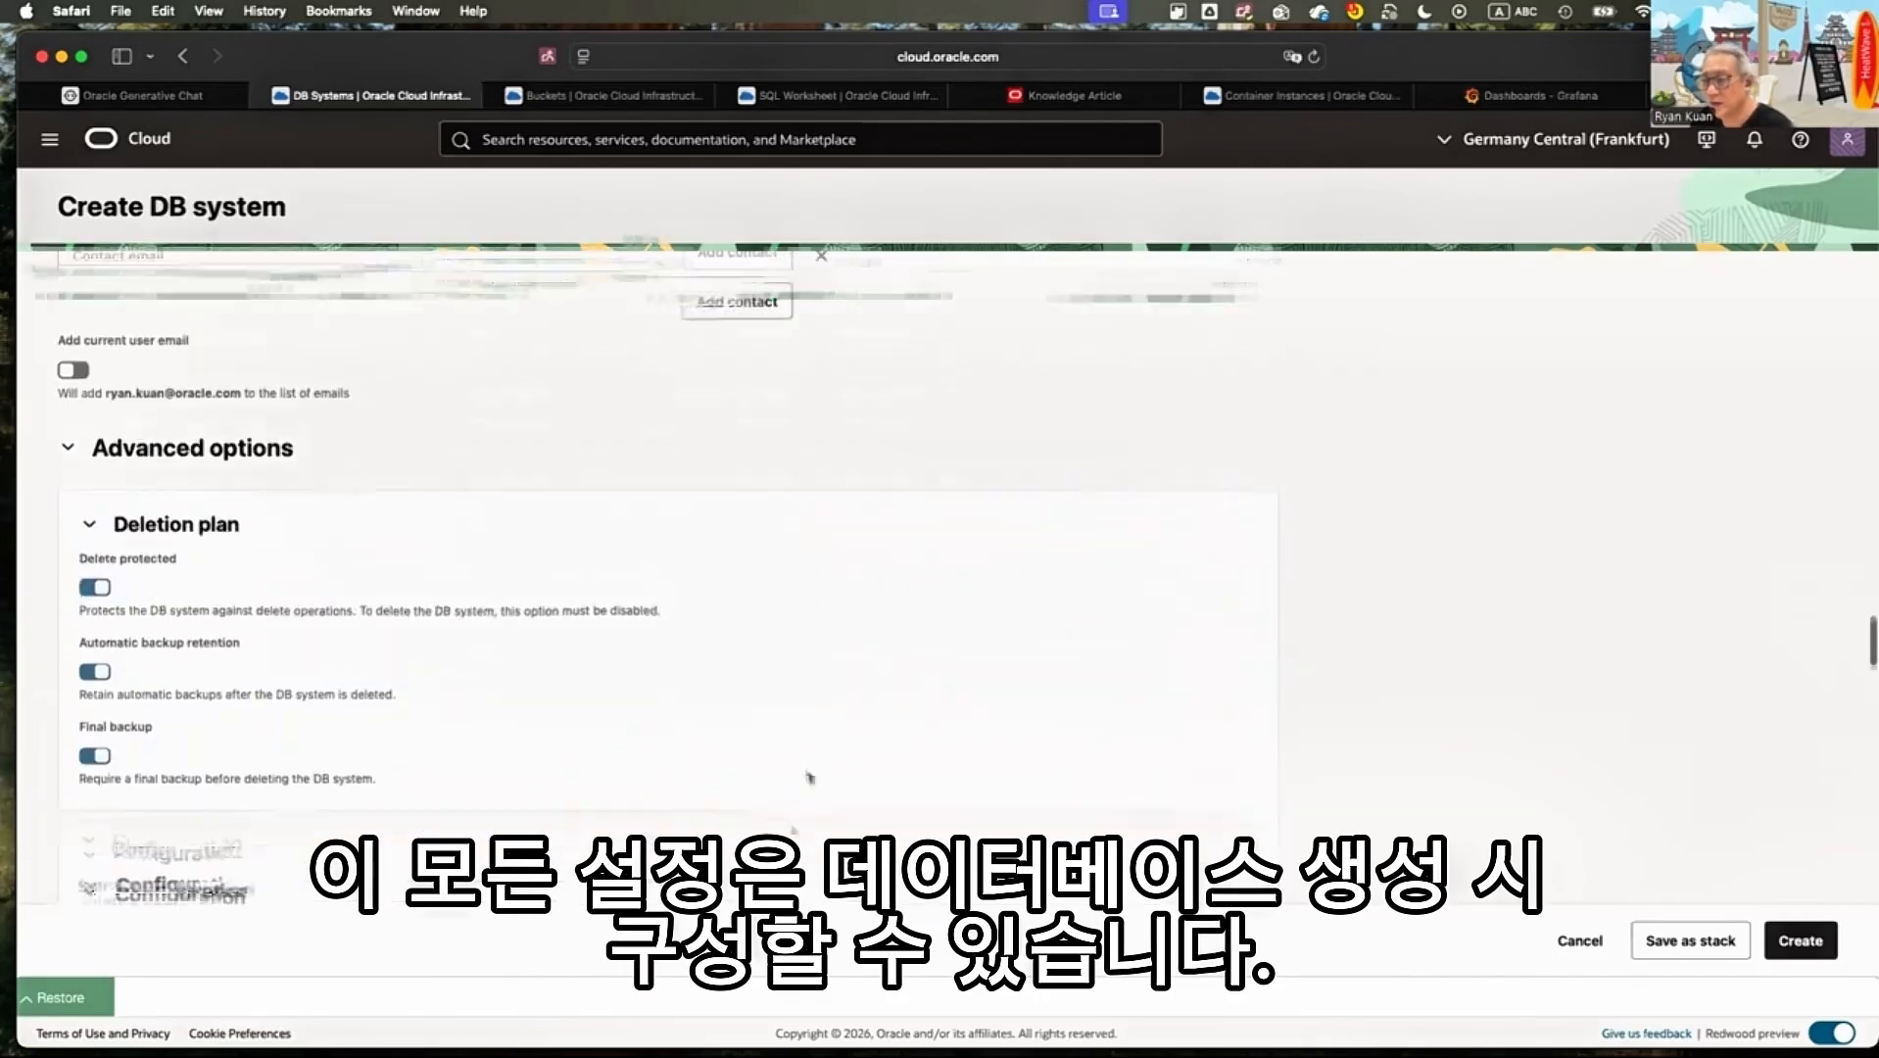